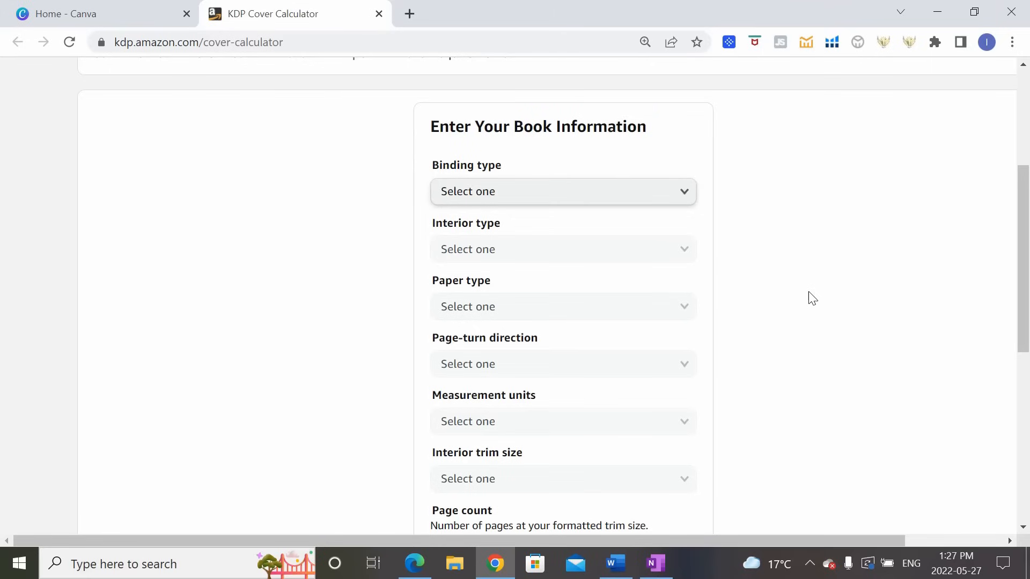
Set the book's binding type to Paperback, interior type to Black & white and paper type to White paper
scroll(810, 299, "up", 4)
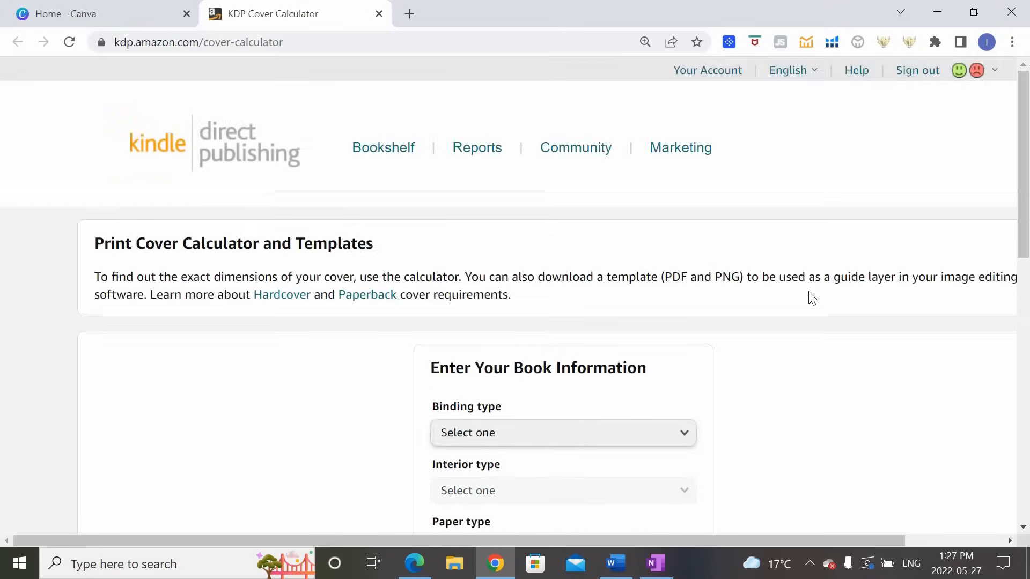
scroll(811, 299, "down", 4)
left_click(568, 186)
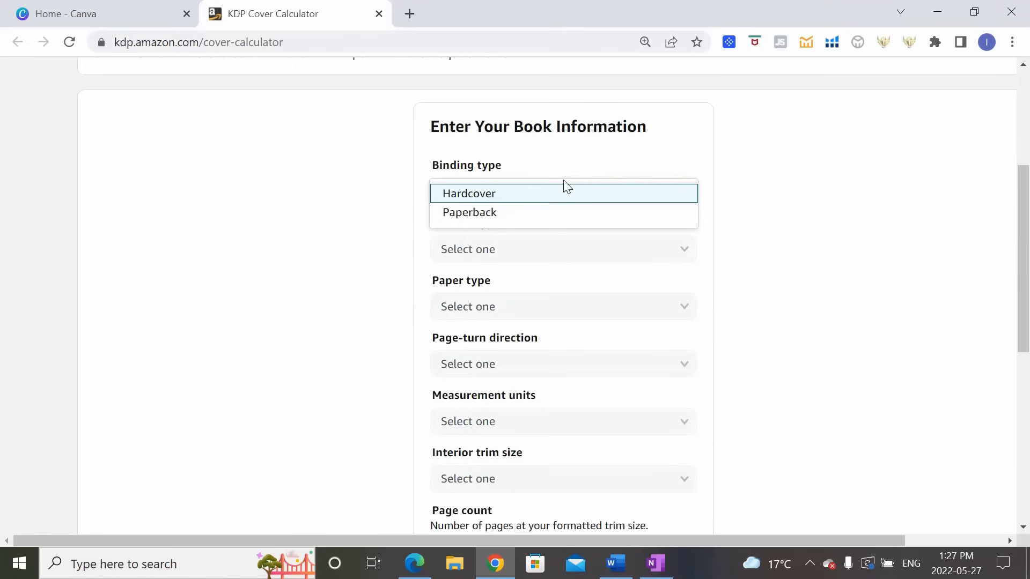
left_click(555, 213)
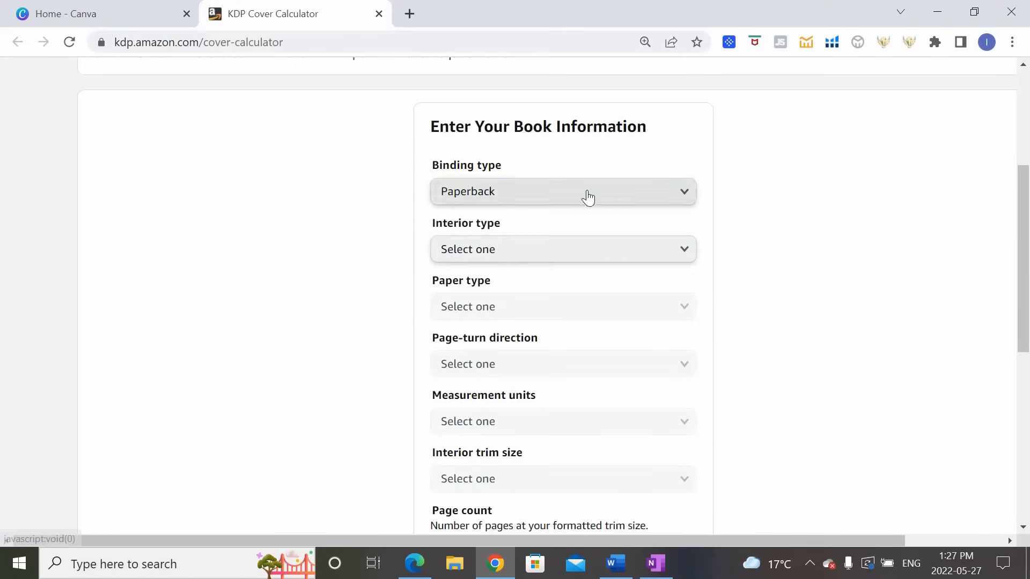
left_click(651, 252)
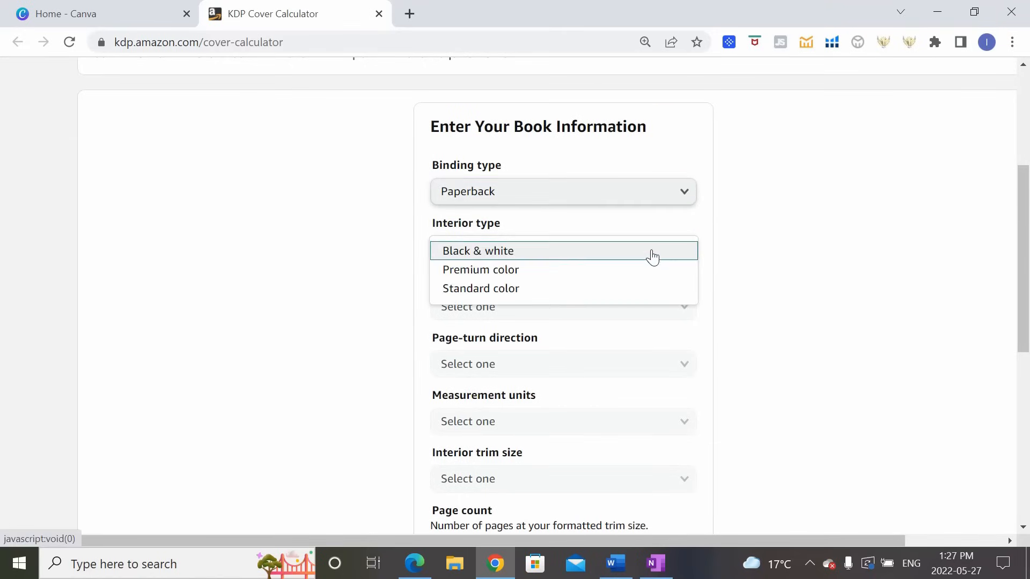
left_click(619, 258)
left_click(563, 309)
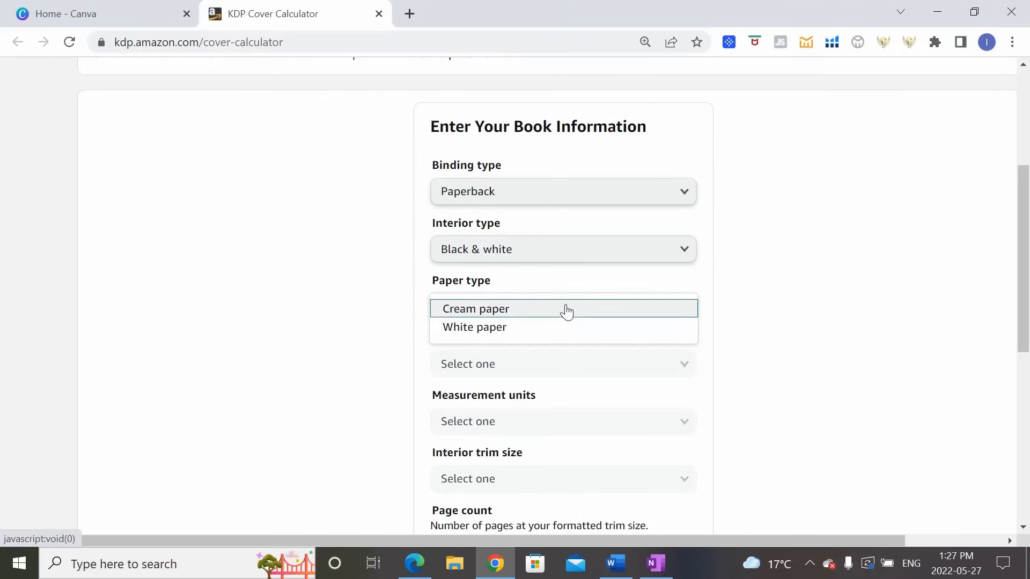
left_click(516, 337)
Set the page-turn direction to Left to Right and the measurement units to Inches
scroll(520, 334, "down", 1)
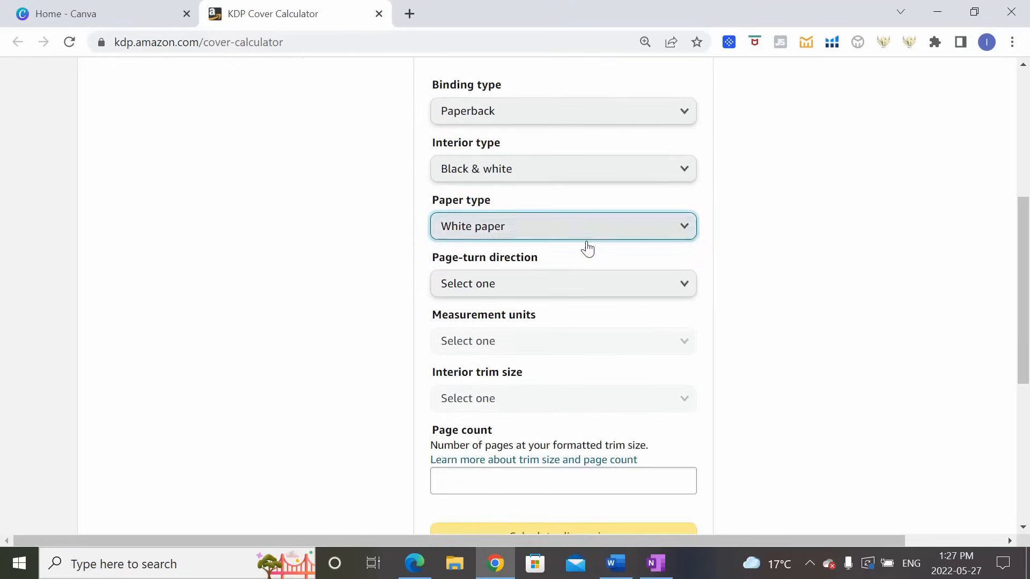
left_click(510, 278)
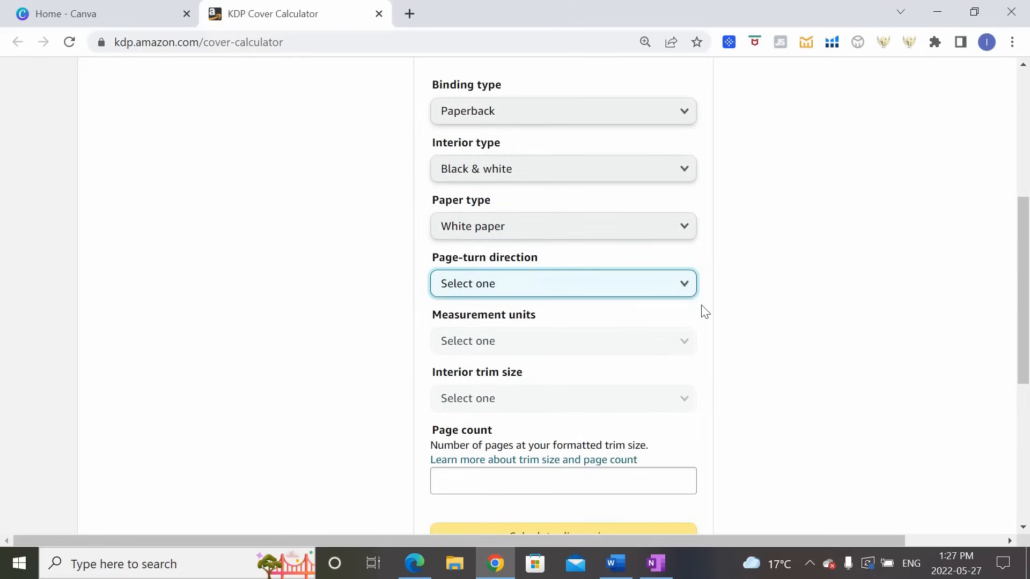
left_click(687, 285)
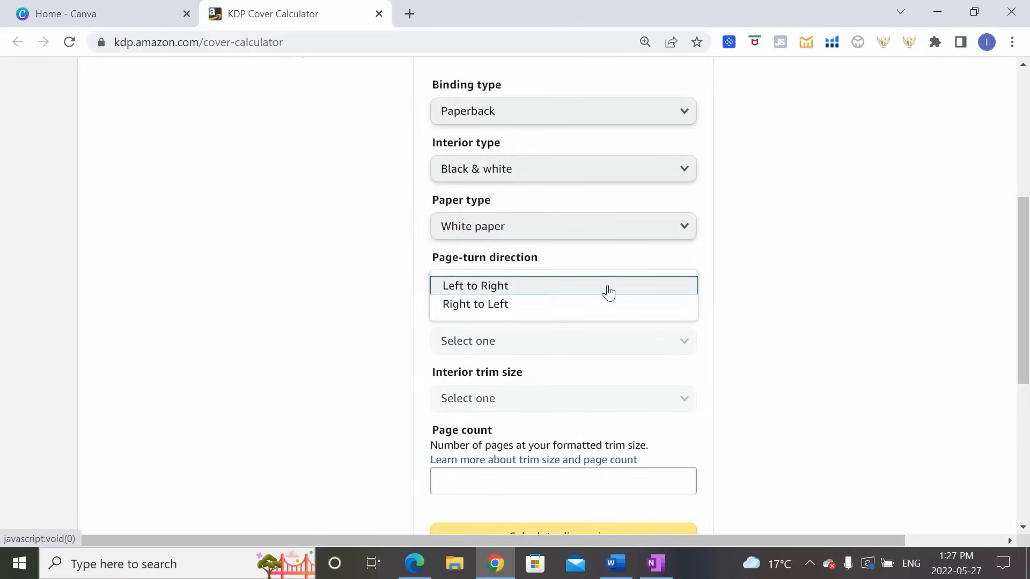
left_click(539, 294)
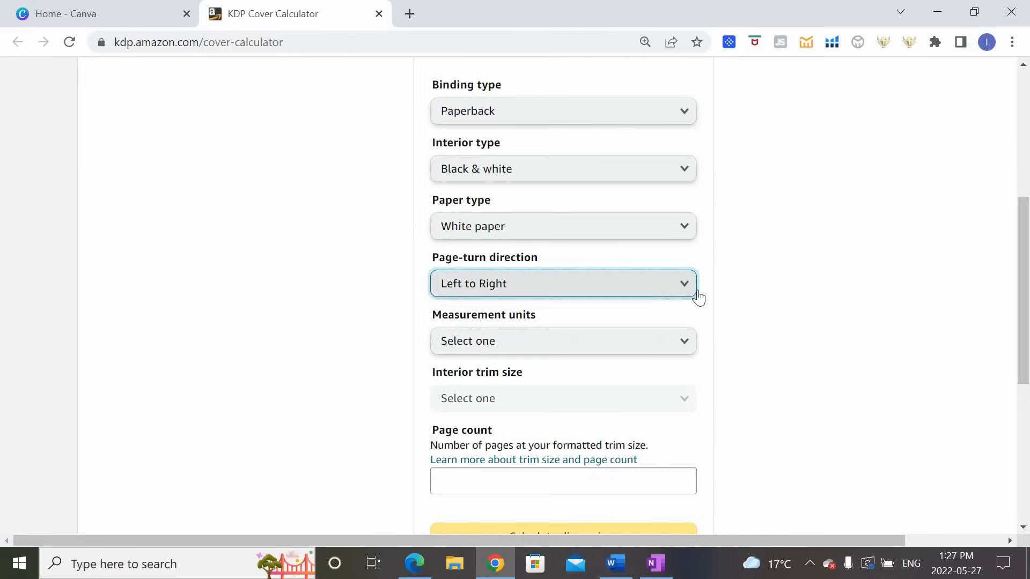
scroll(692, 284, "down", 1)
left_click(676, 267)
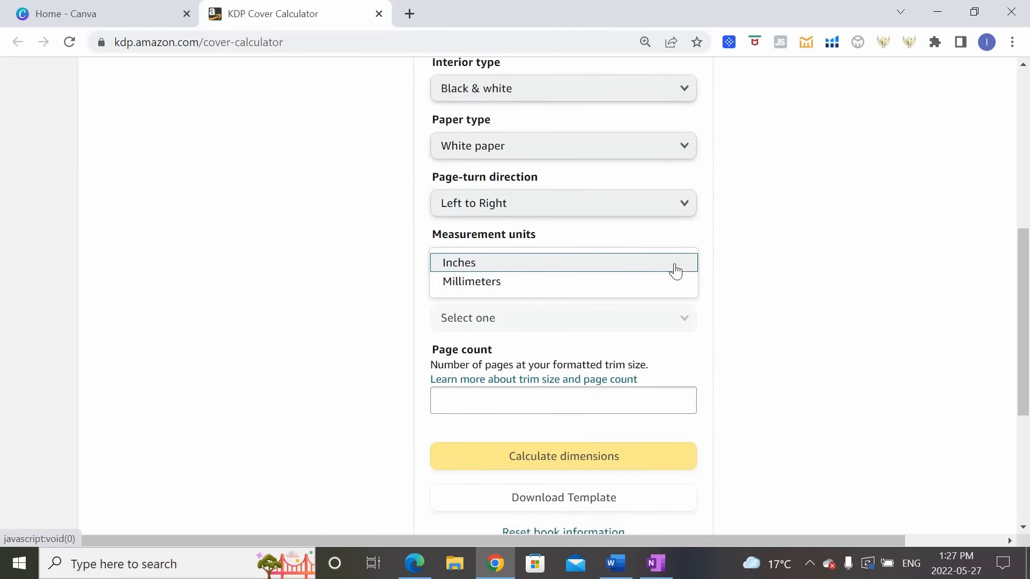
left_click(508, 266)
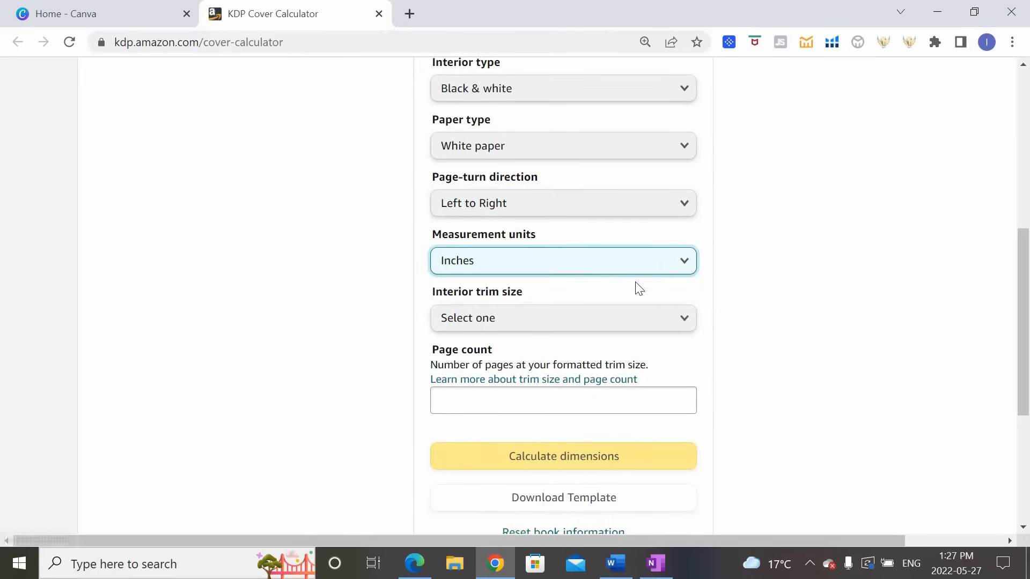
Choose the 7.5 x 9.25 in interior trim size, enter a page count of 110 and calculate the cover dimensions
left_click(679, 319)
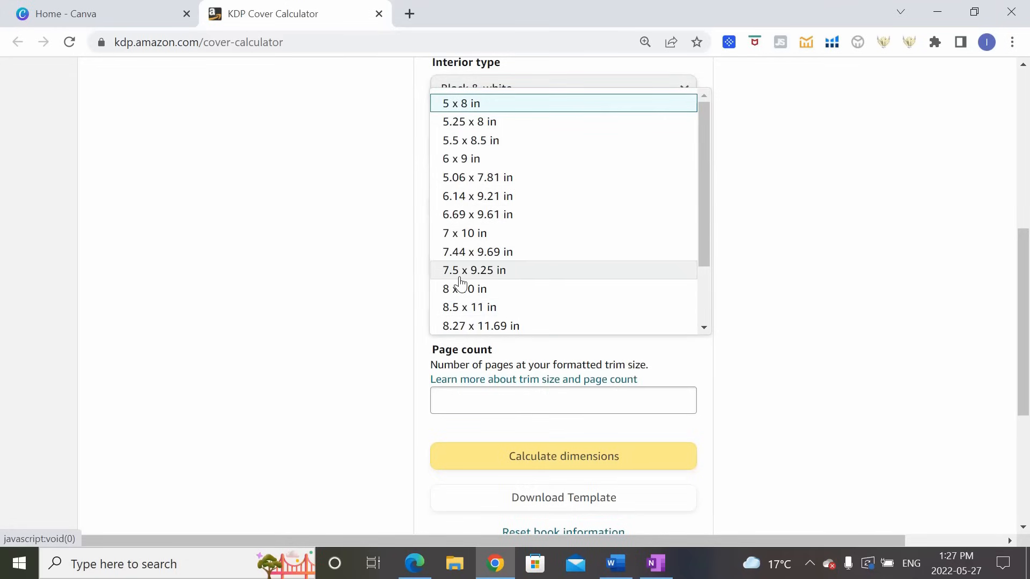
left_click(544, 271)
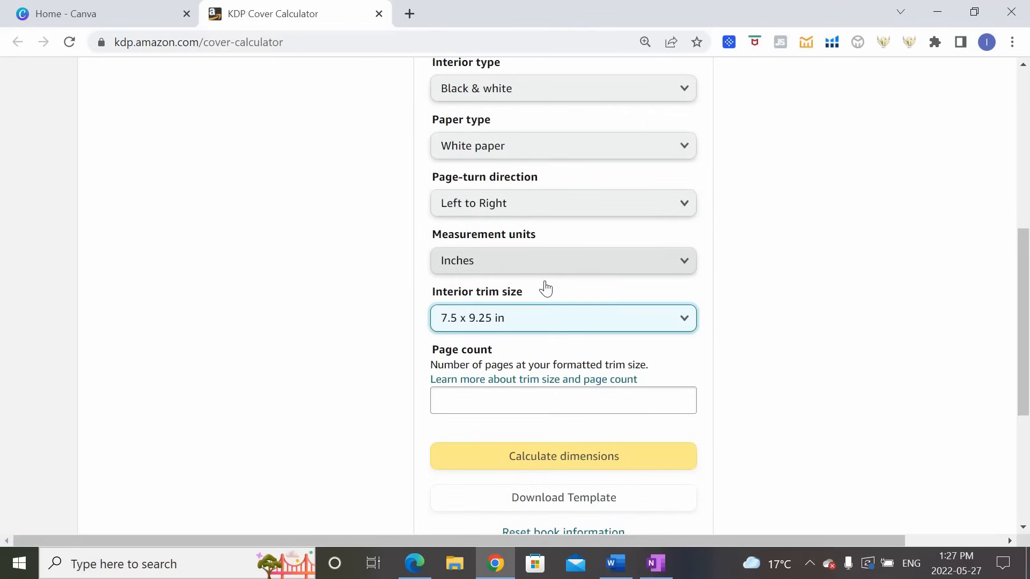
left_click(547, 396)
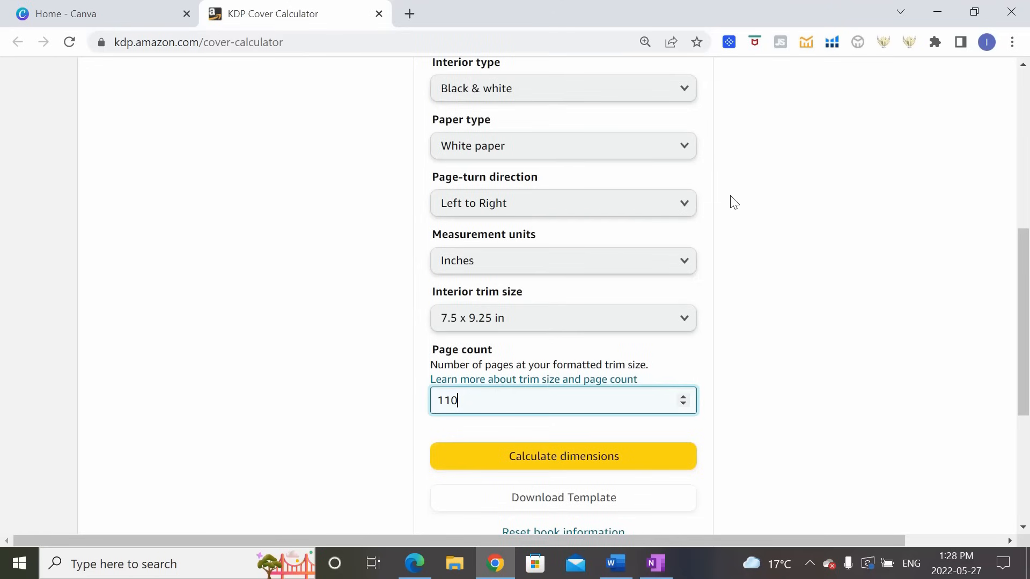
left_click(584, 463)
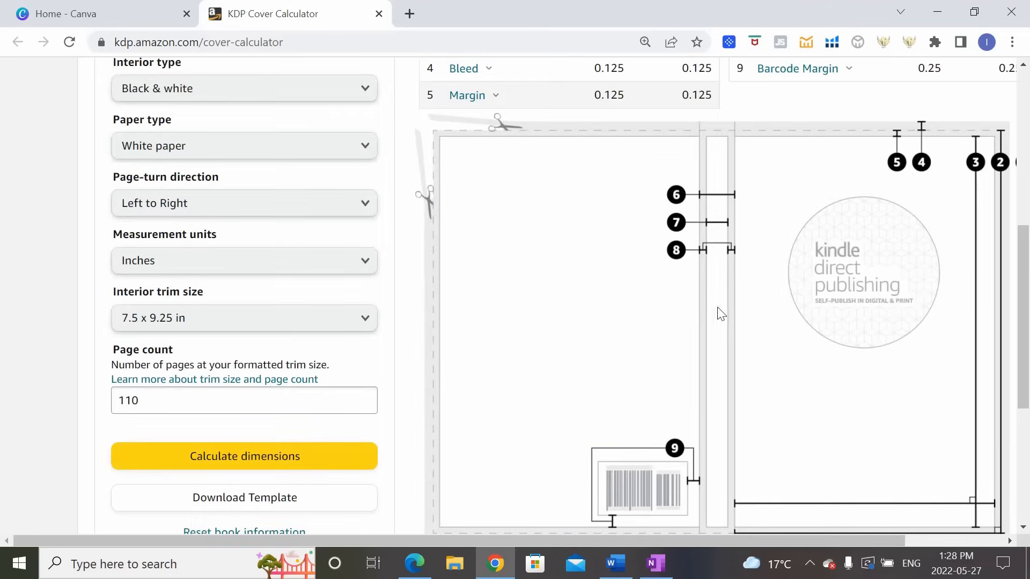
Download the calculated cover template and open the PNG file from the downloaded archive
scroll(813, 325, "up", 5)
scroll(813, 325, "down", 1)
mouse_move(811, 316)
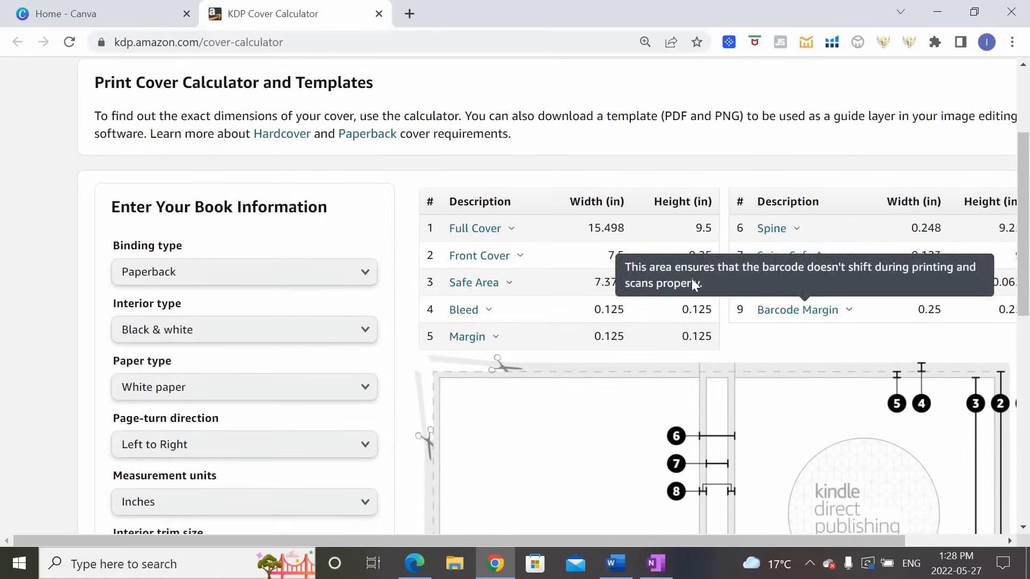
scroll(942, 394, "down", 4)
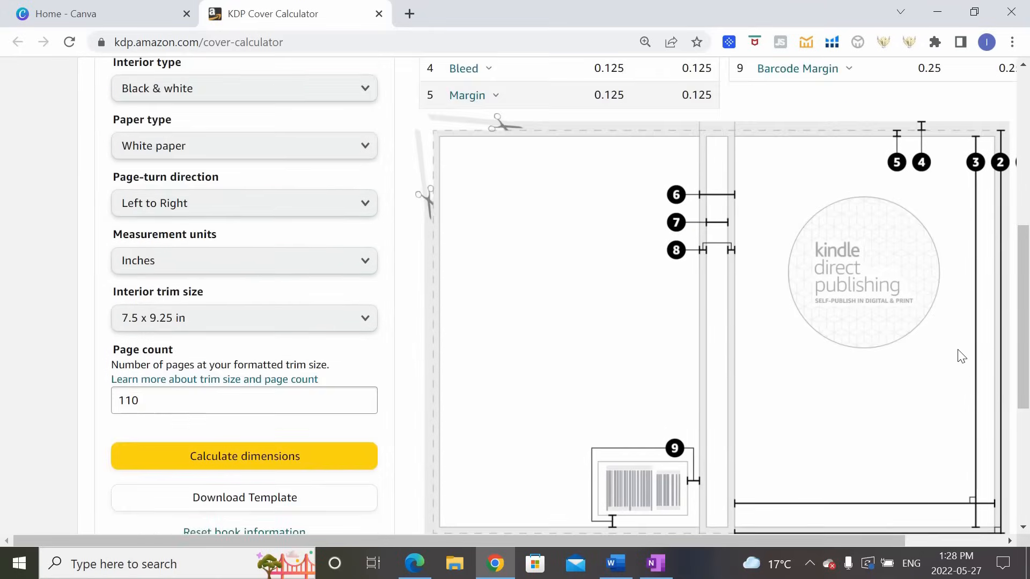
scroll(960, 356, "down", 3)
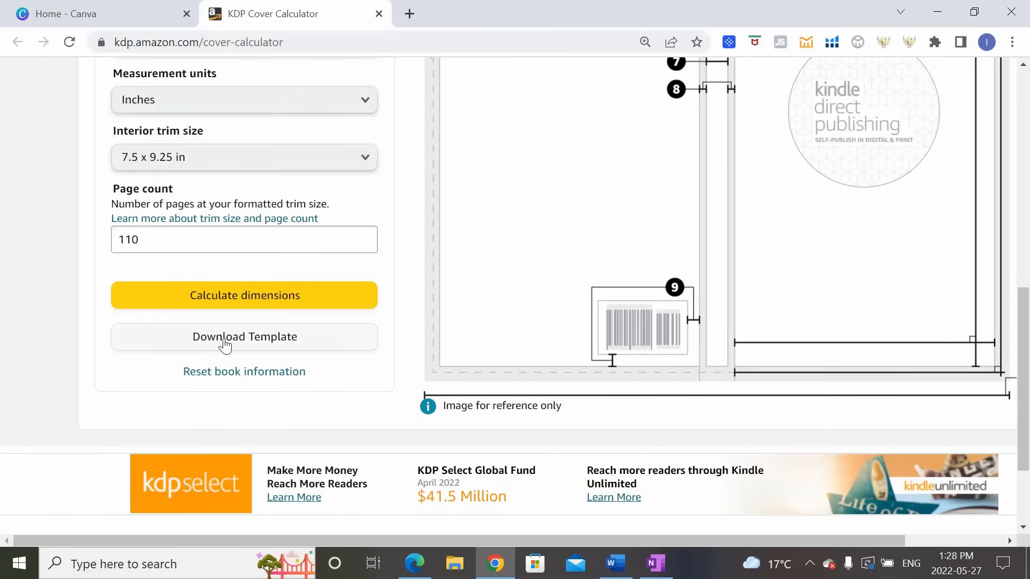
left_click(243, 344)
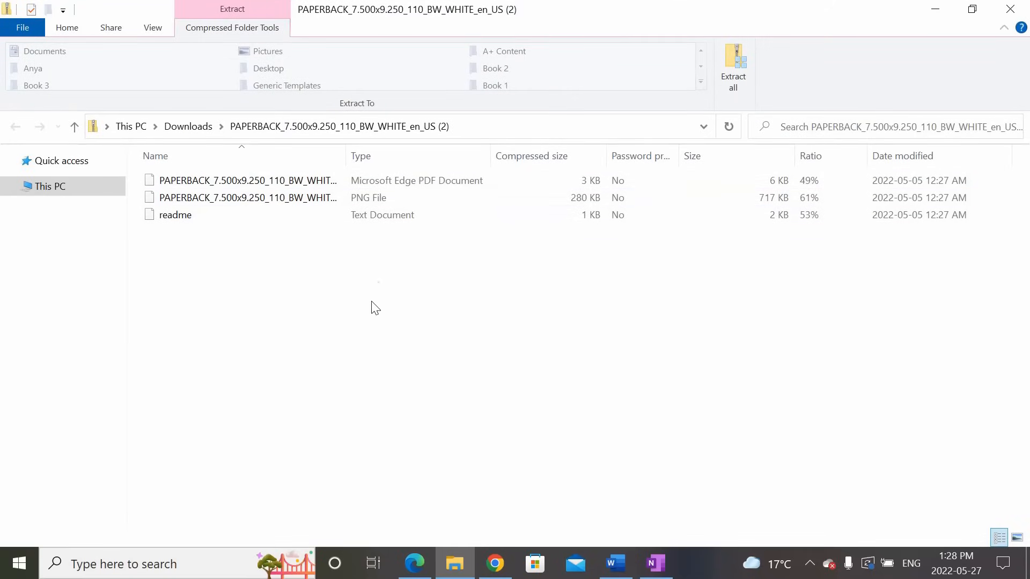
left_click(408, 197)
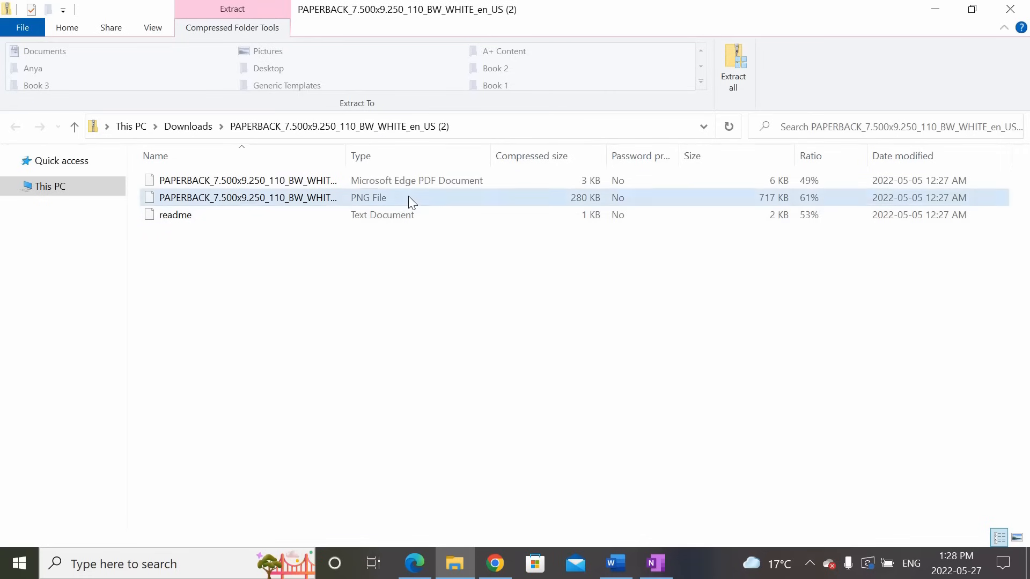
double_click(514, 196)
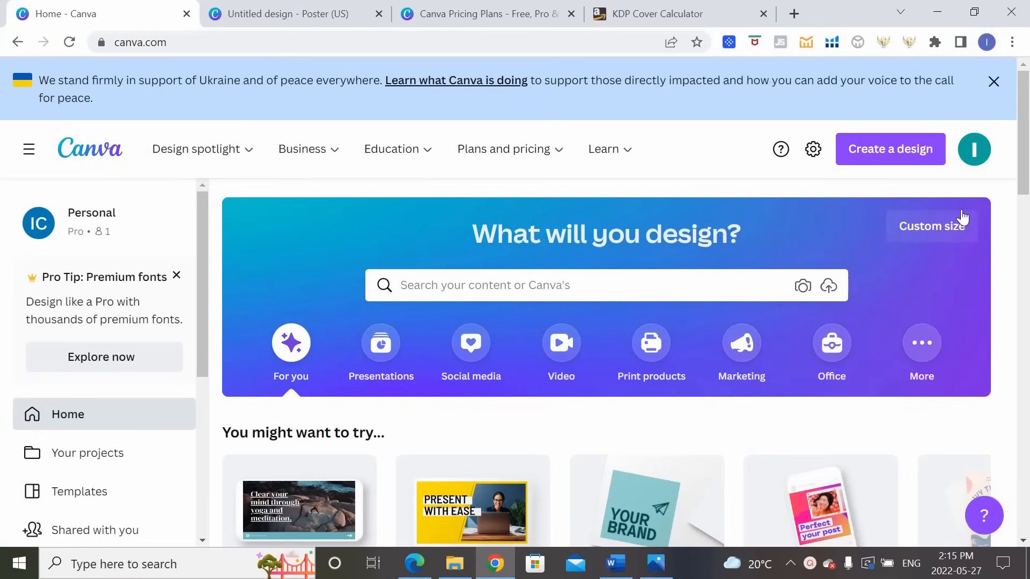
Browse the poster templates and the graphics collections in the untitled Canva poster design
left_click(339, 10)
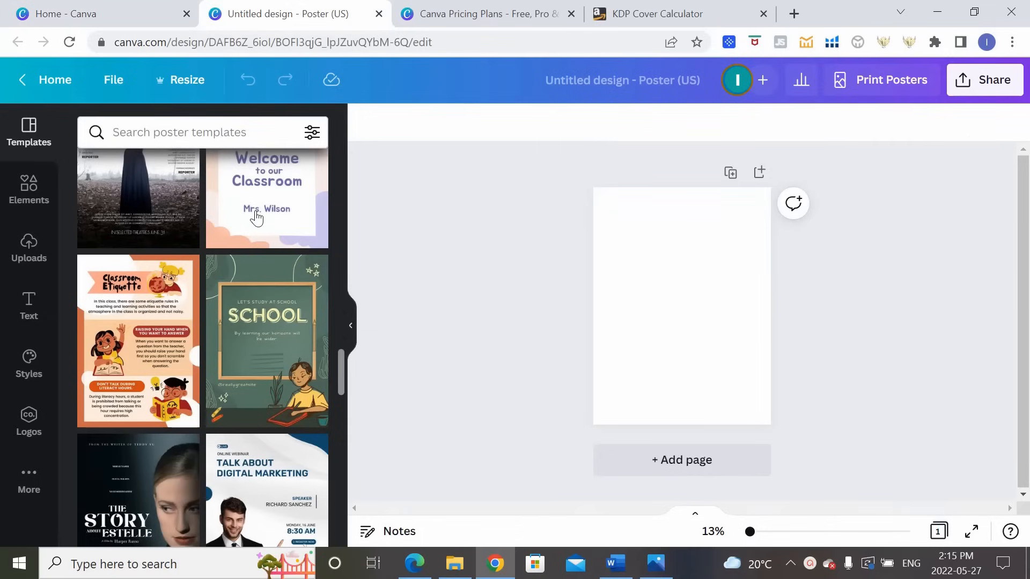
scroll(257, 217, "down", 9)
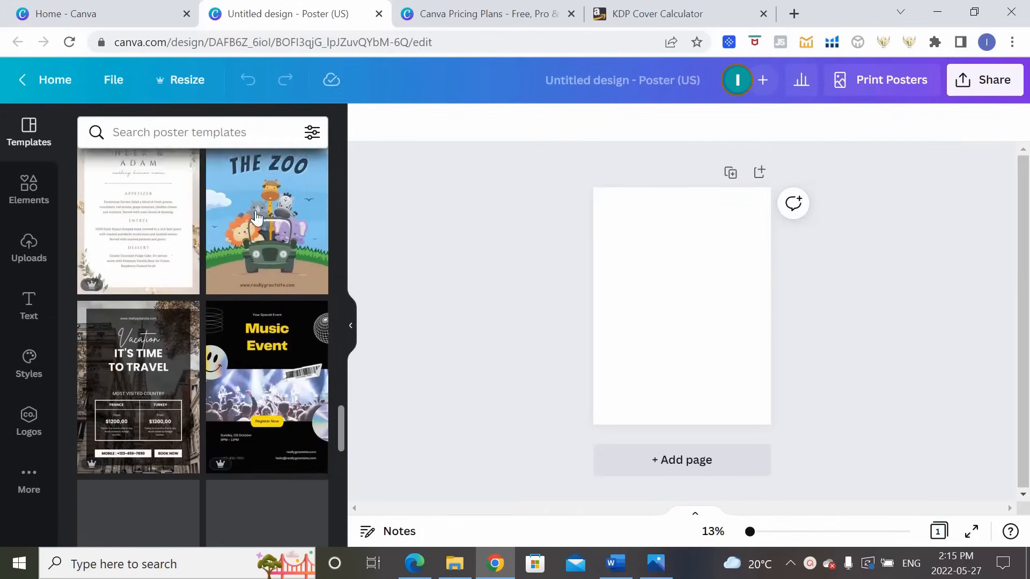
scroll(257, 217, "down", 4)
scroll(211, 236, "up", 5)
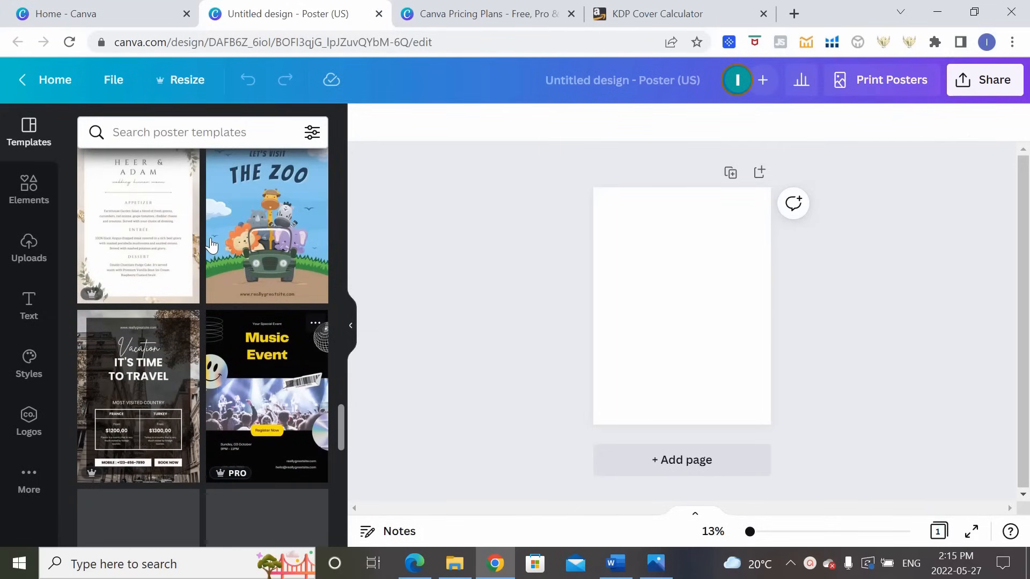
left_click(45, 215)
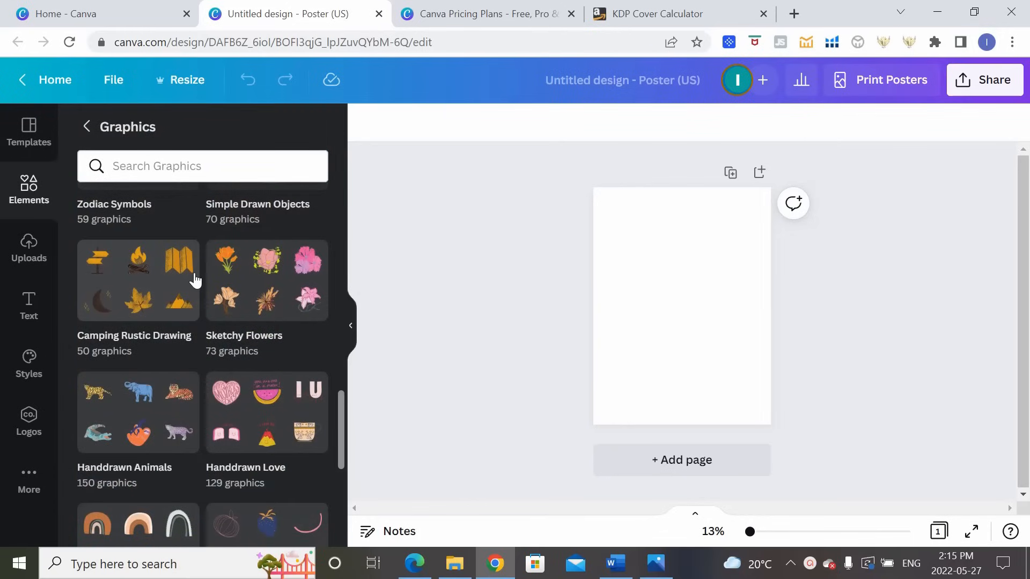
scroll(195, 279, "down", 4)
scroll(195, 280, "down", 1)
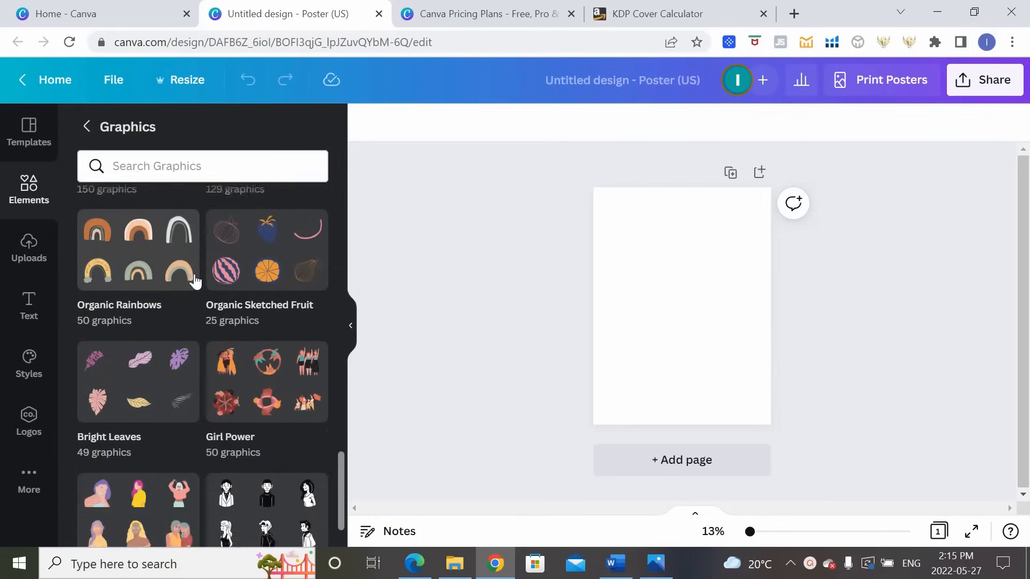
Go back to the Canva home page and view the Canva pricing plans page
left_click(102, 14)
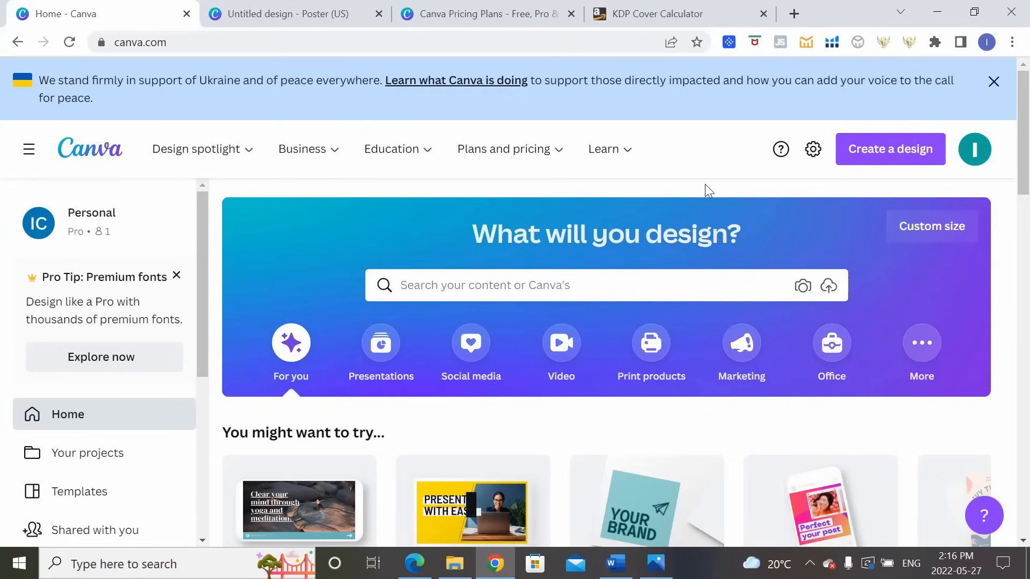
left_click(476, 11)
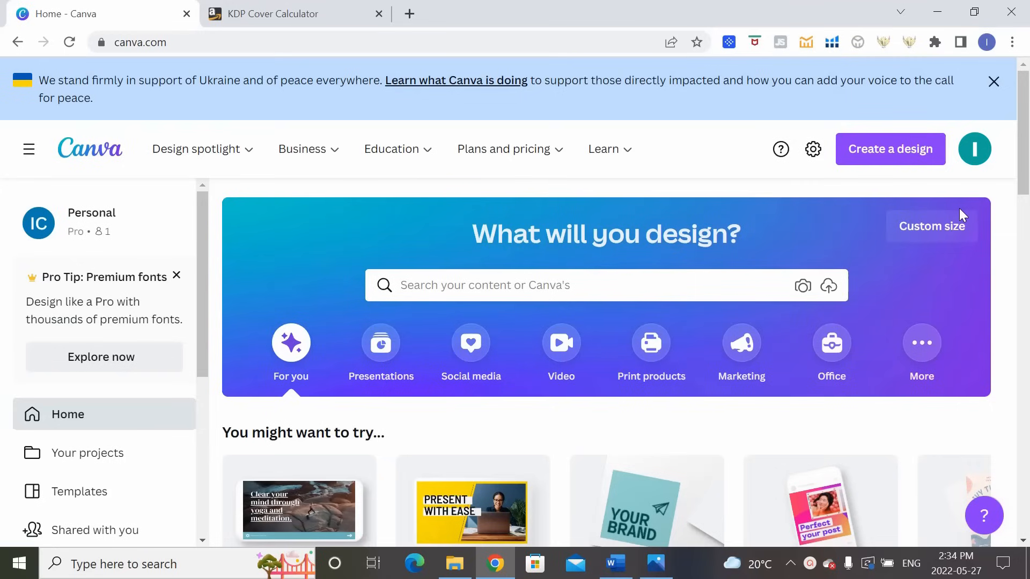
Start a custom-size Canva design and set its measurement unit to inches
left_click(901, 150)
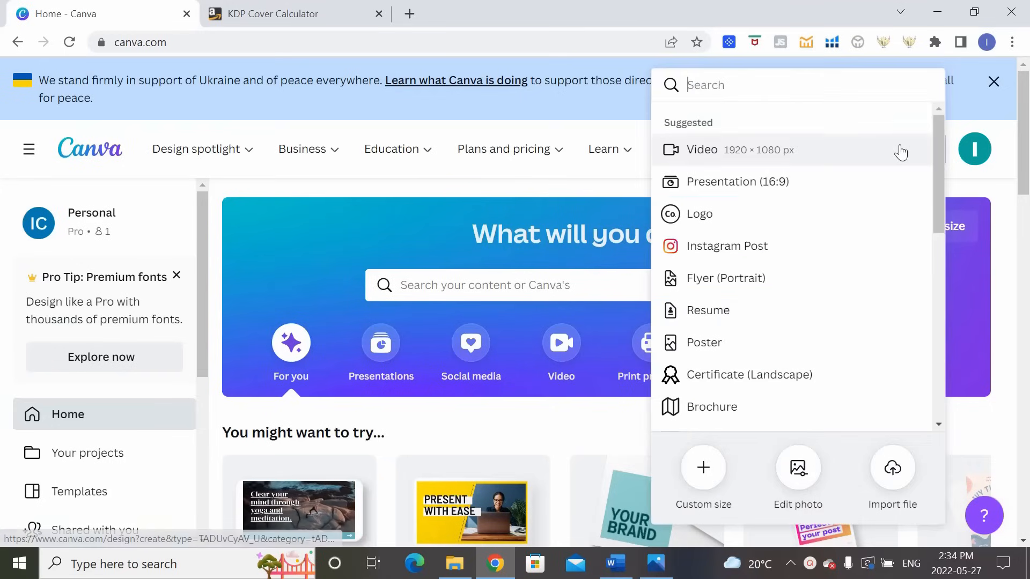
left_click(708, 471)
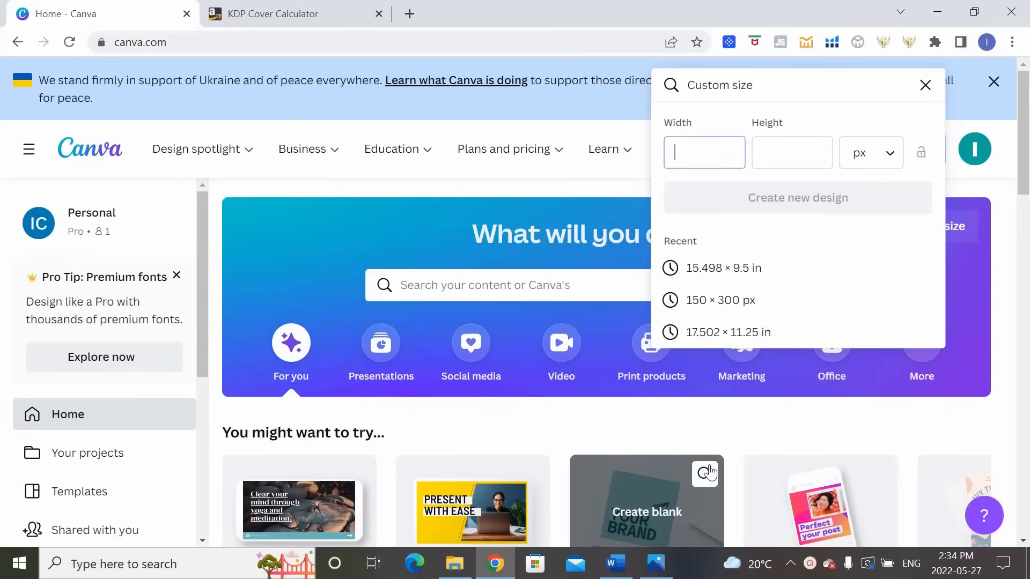
left_click(884, 158)
left_click(884, 232)
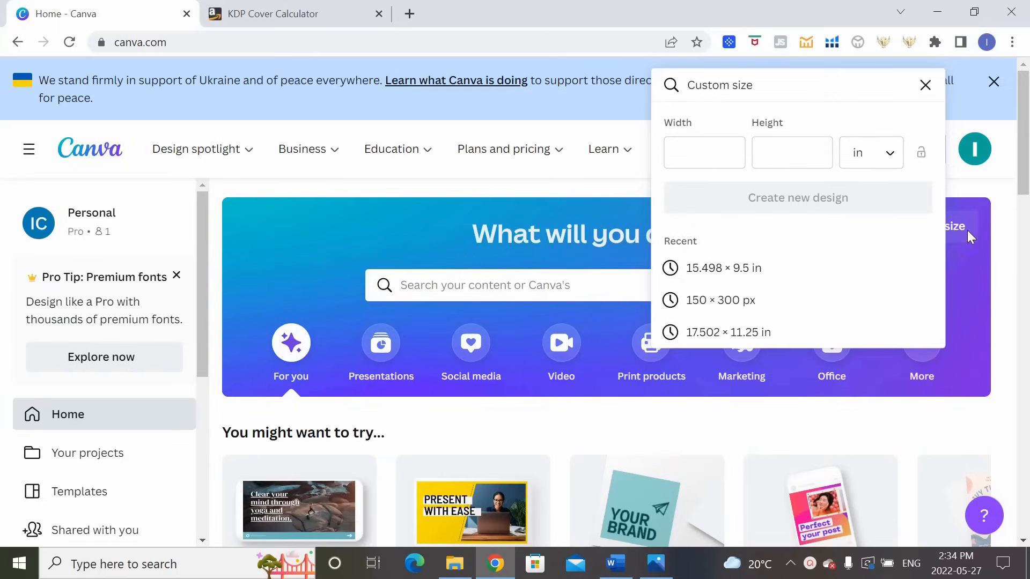
Check the overall dimensions on the cover template image and create a new custom-size design 15.498 in wide by 9.5 in high
left_click(655, 569)
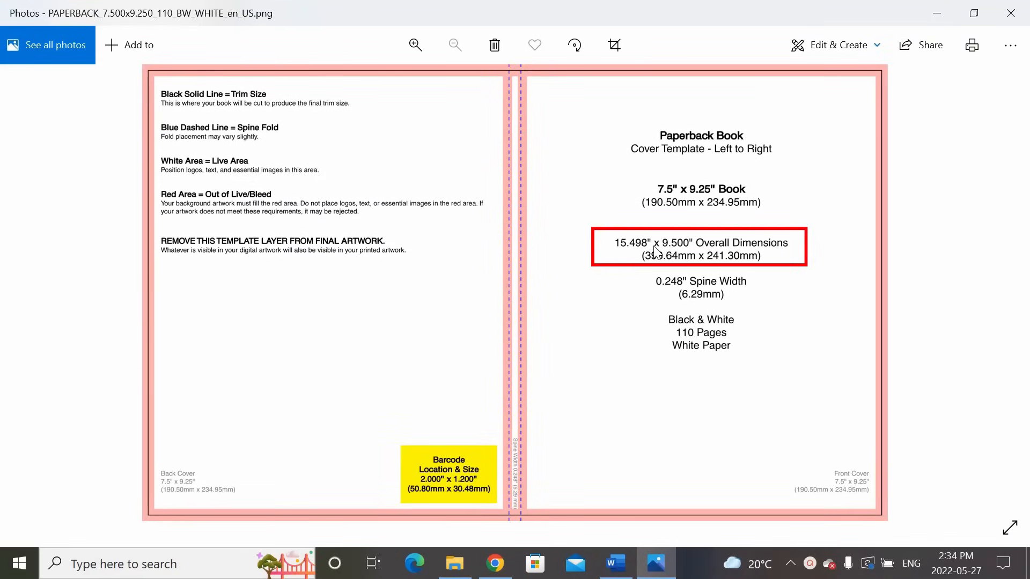
left_click(953, 10)
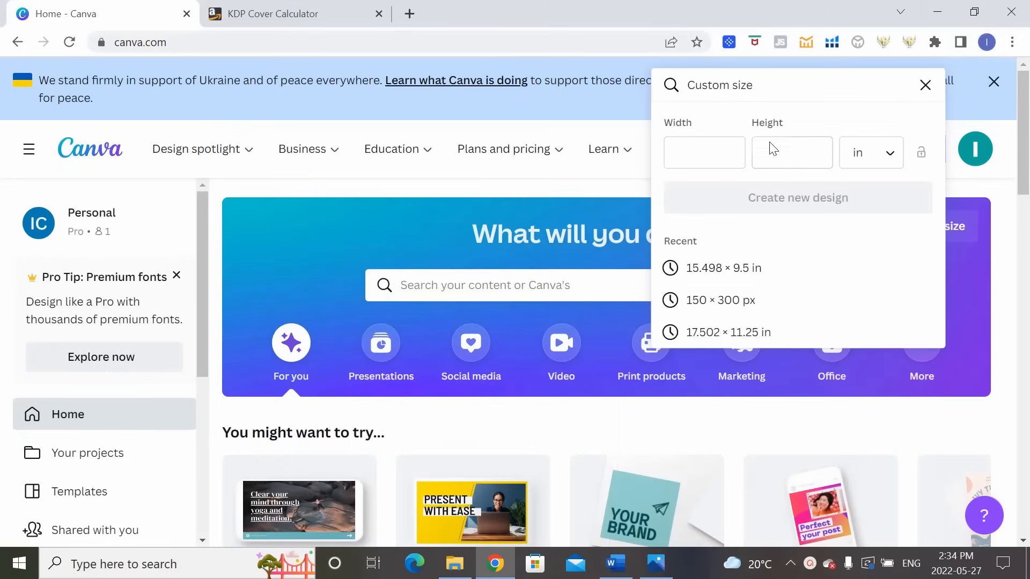
left_click(705, 156)
type("15")
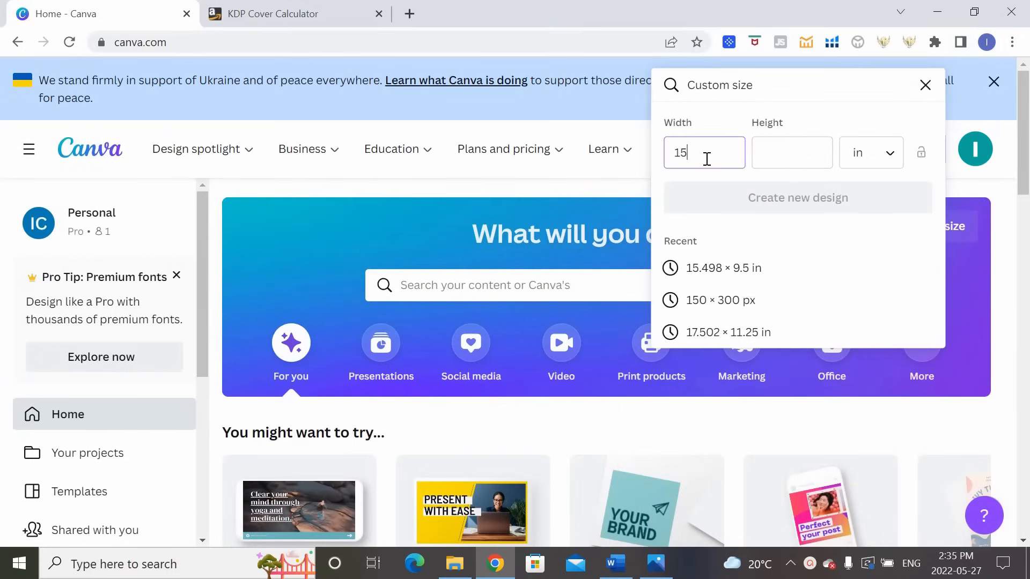
type(".498")
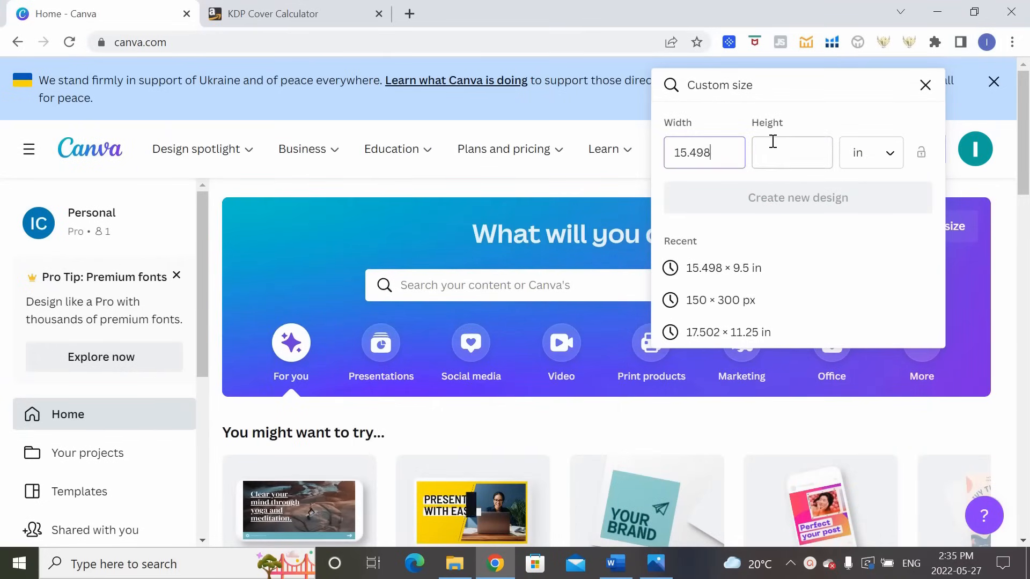
left_click(774, 143)
type("9.5")
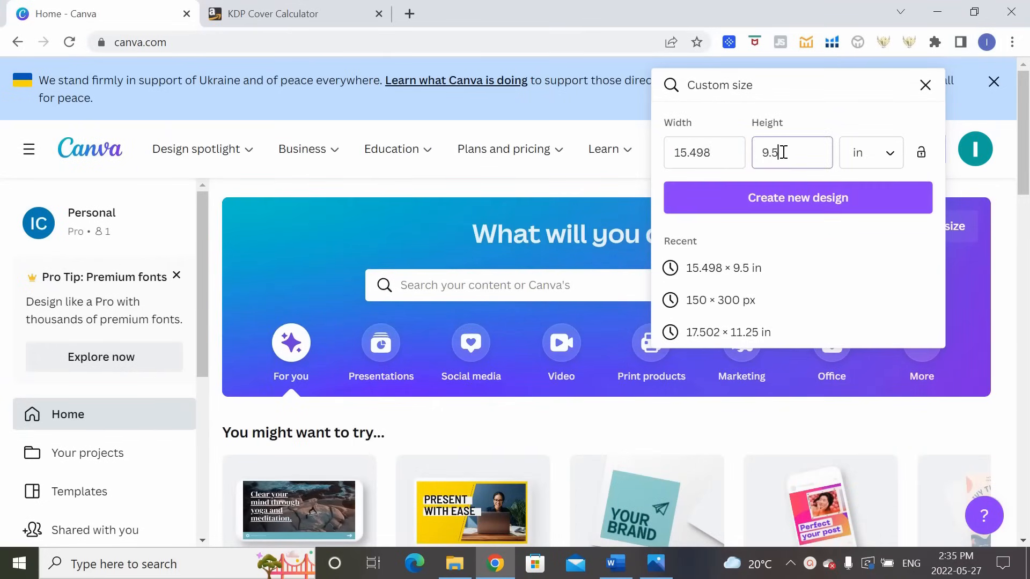
left_click(824, 195)
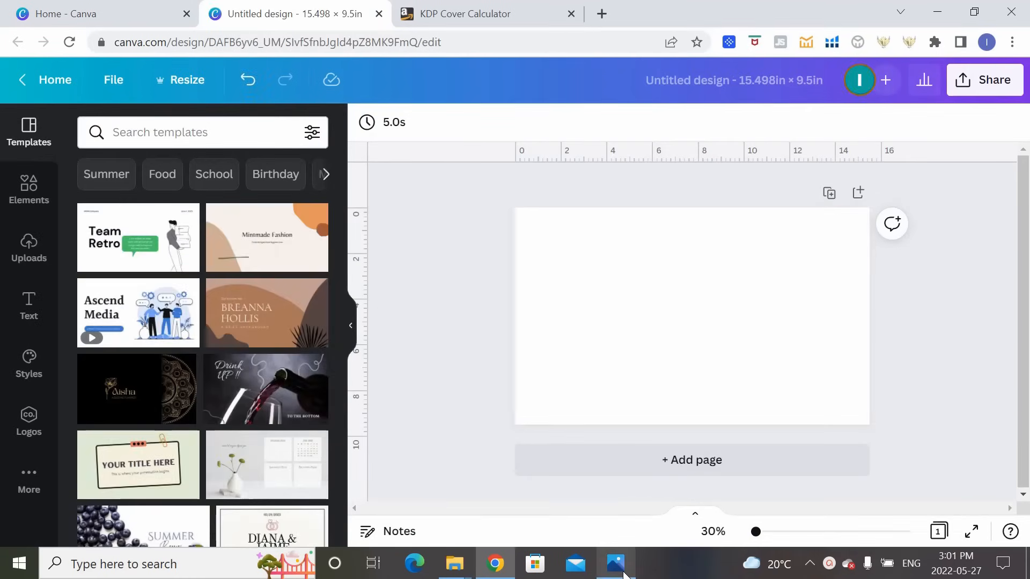
Copy the cover template image from the Photos app, paste it onto the blank Canva page and enlarge it to fill the page
left_click(622, 572)
right_click(659, 228)
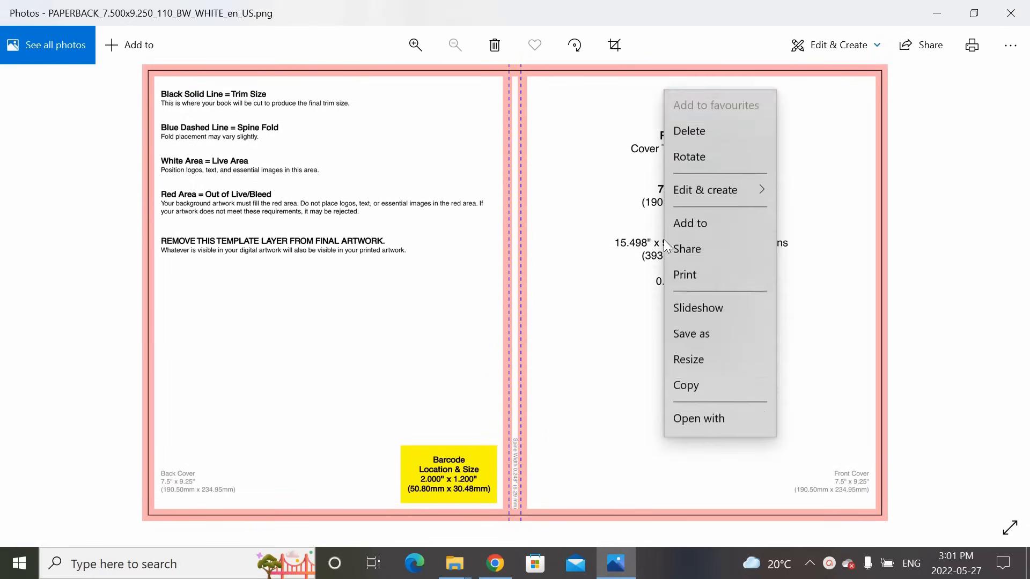
left_click(729, 299)
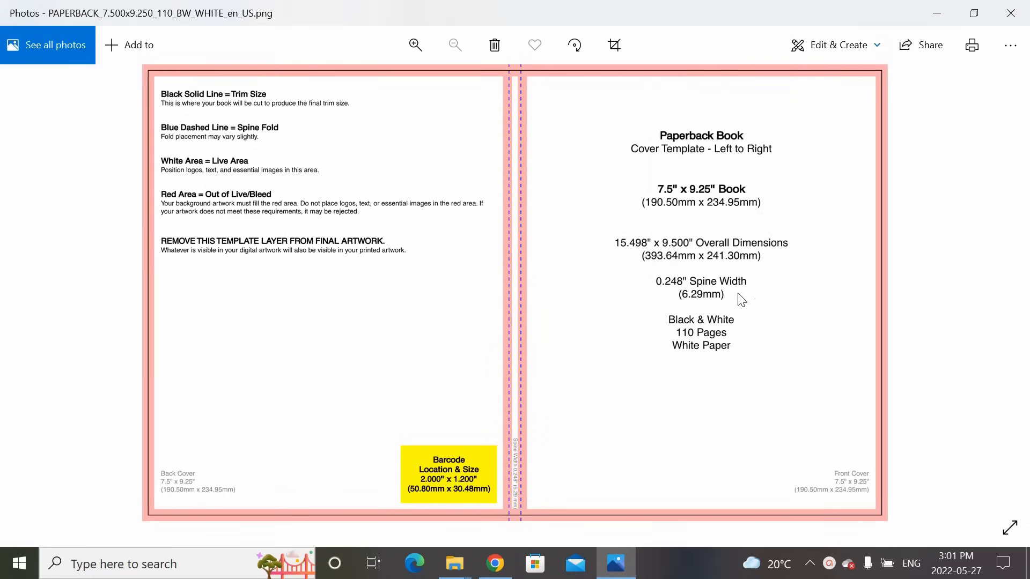
key("alt+Tab")
right_click(692, 330)
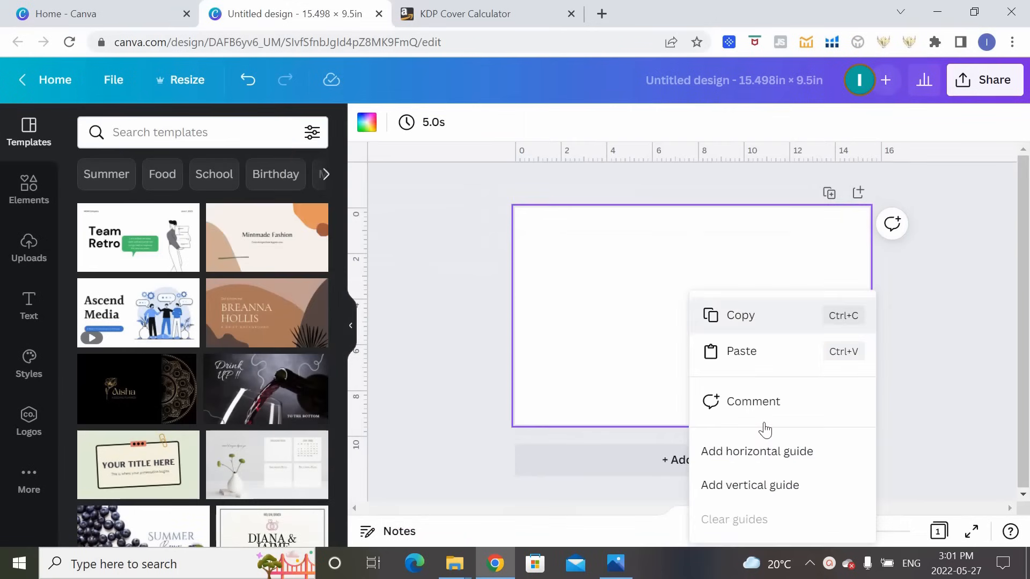
left_click(758, 359)
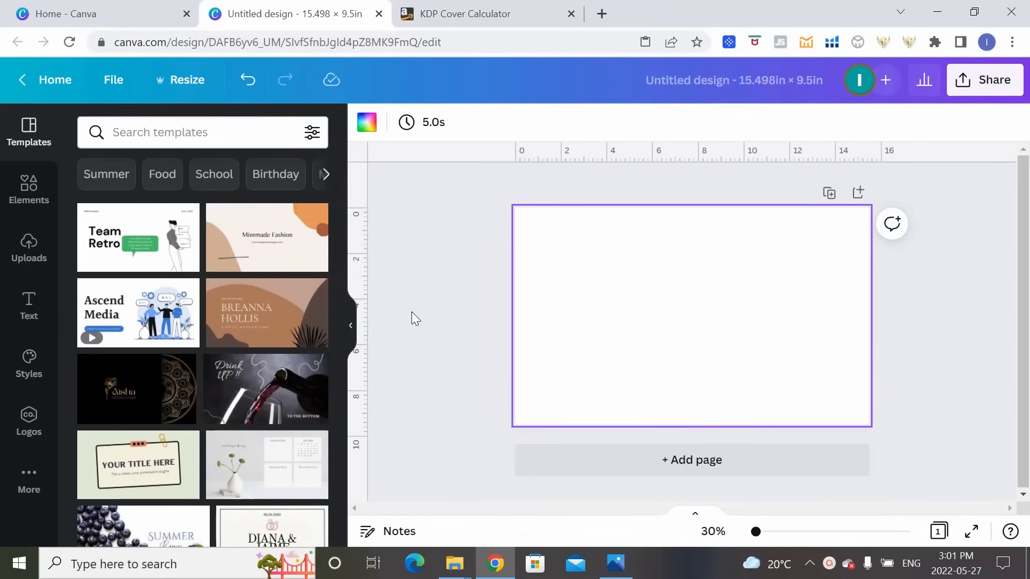
left_click_drag(782, 369, 868, 424)
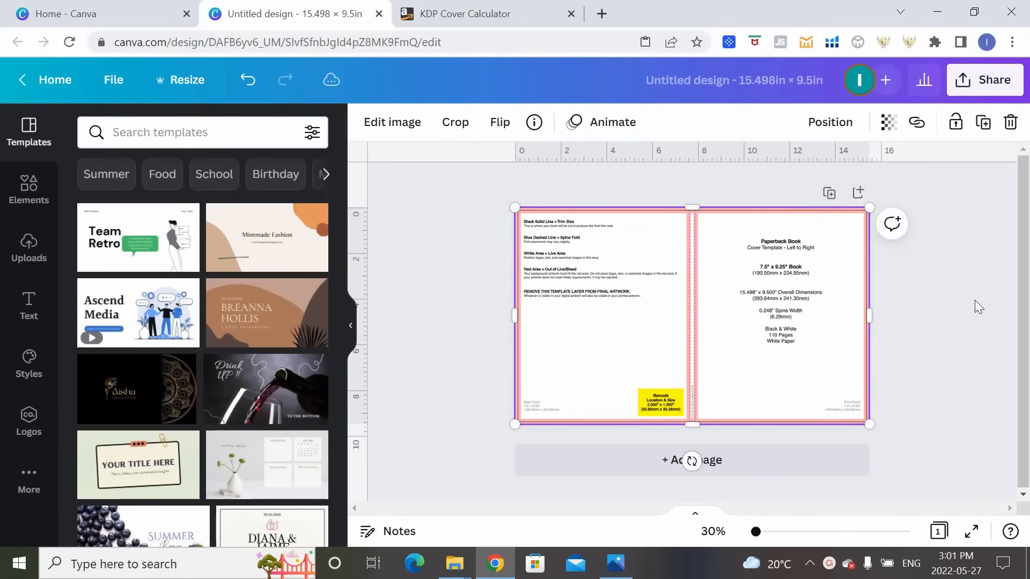
left_click(760, 531)
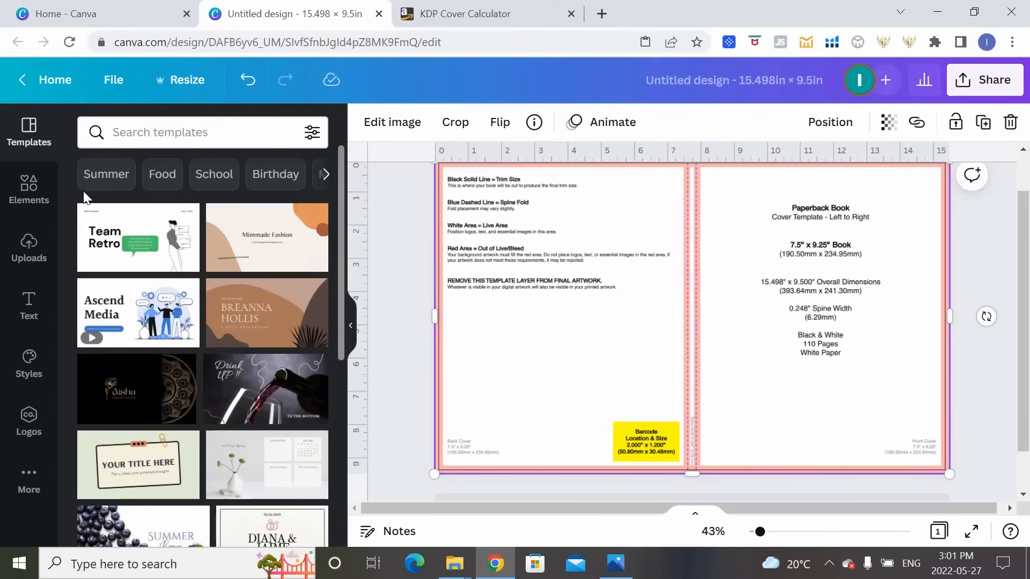
Search the Canva elements for "dog" and browse the photo, graphic and video results
left_click(32, 192)
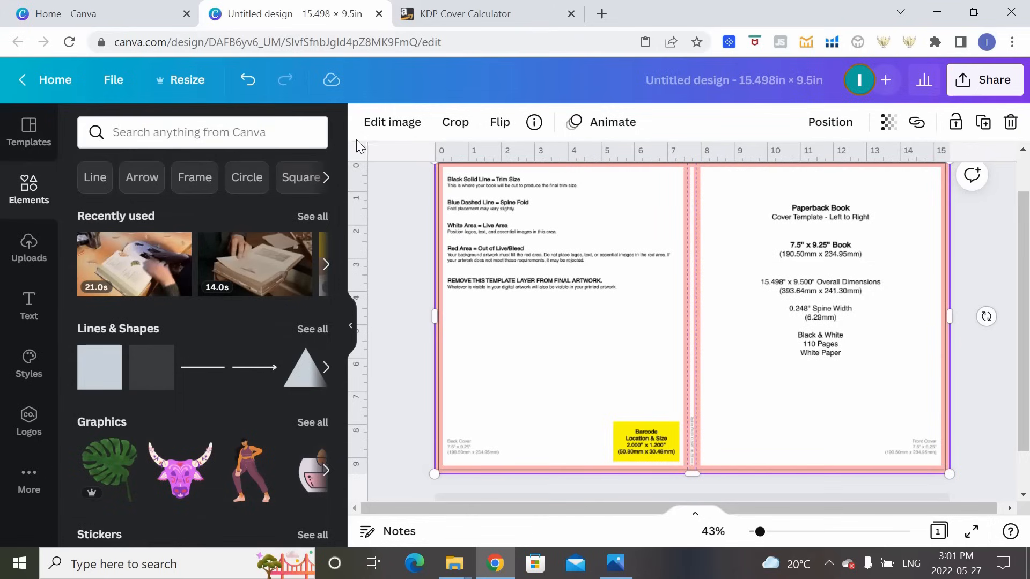
left_click(245, 125)
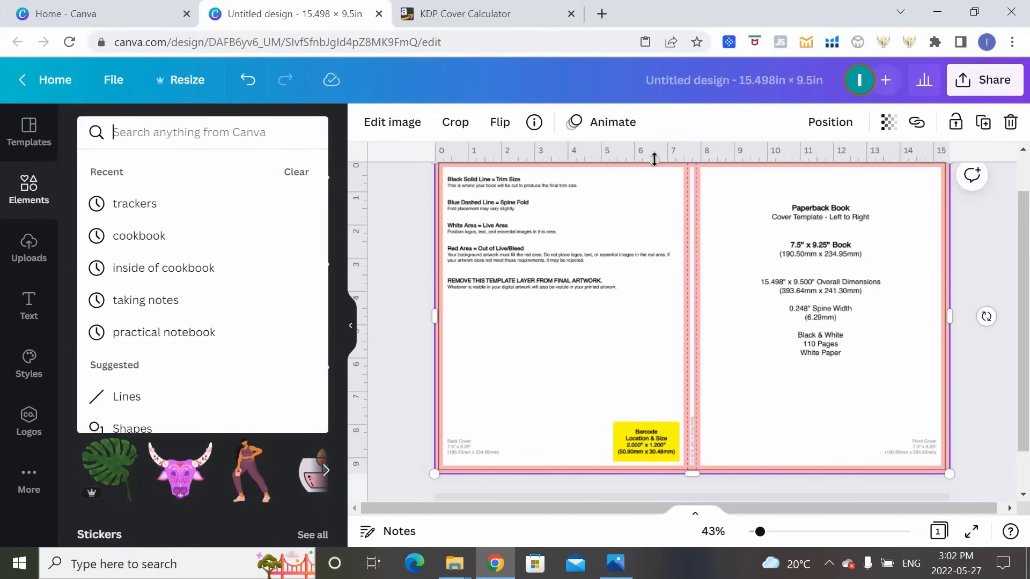
type("dog")
key("Return")
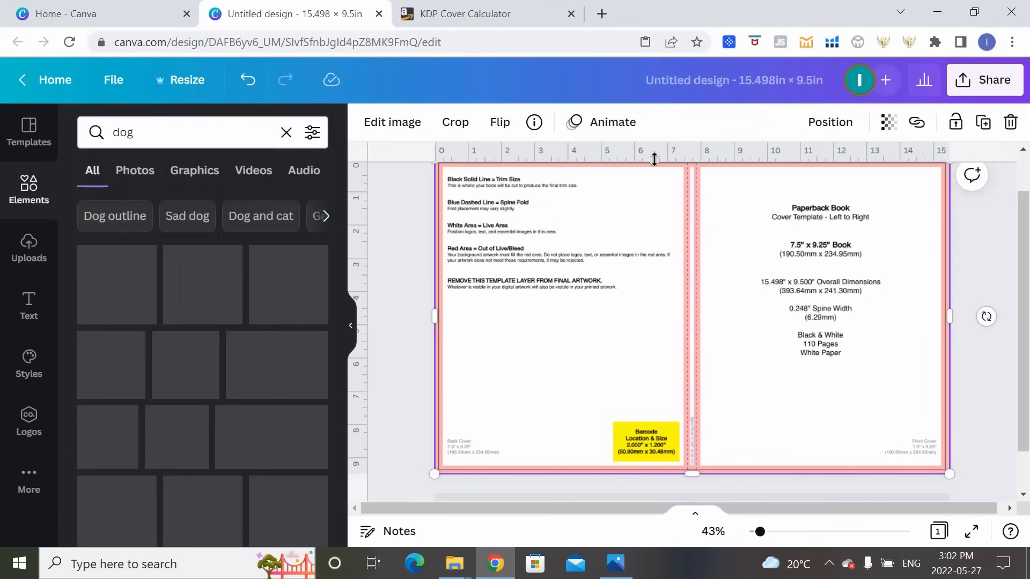
left_click(135, 171)
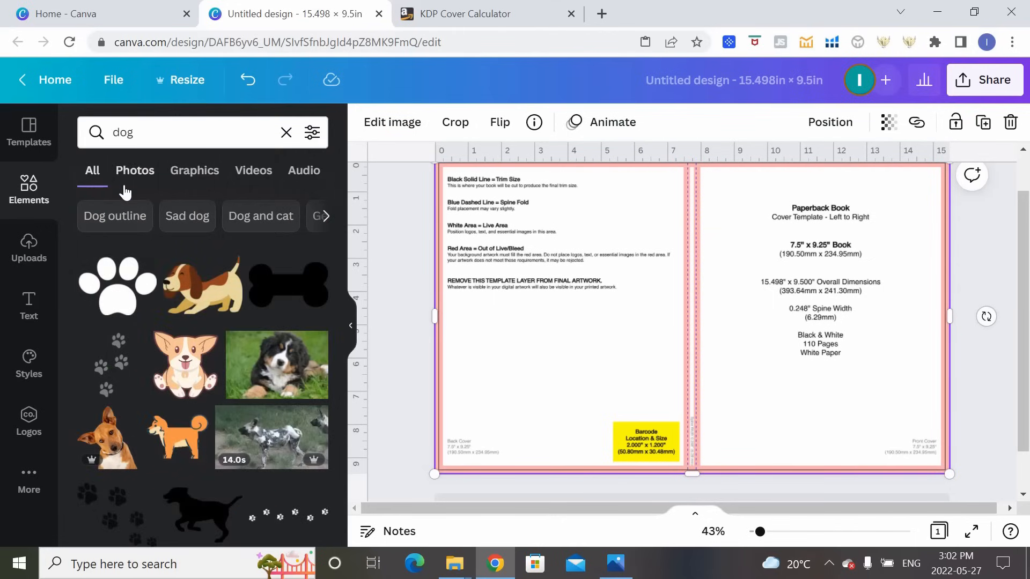
left_click(203, 172)
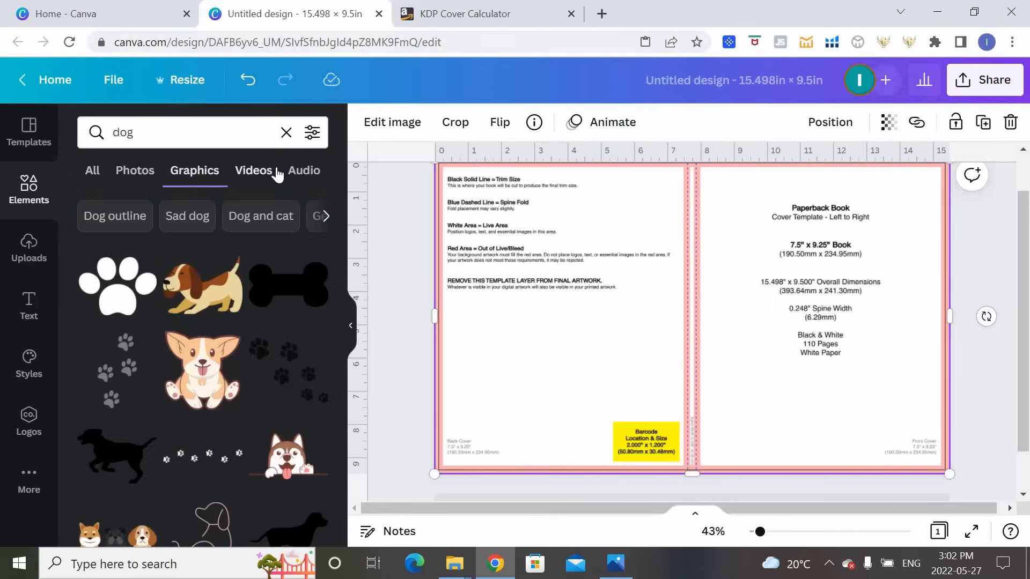
left_click(254, 173)
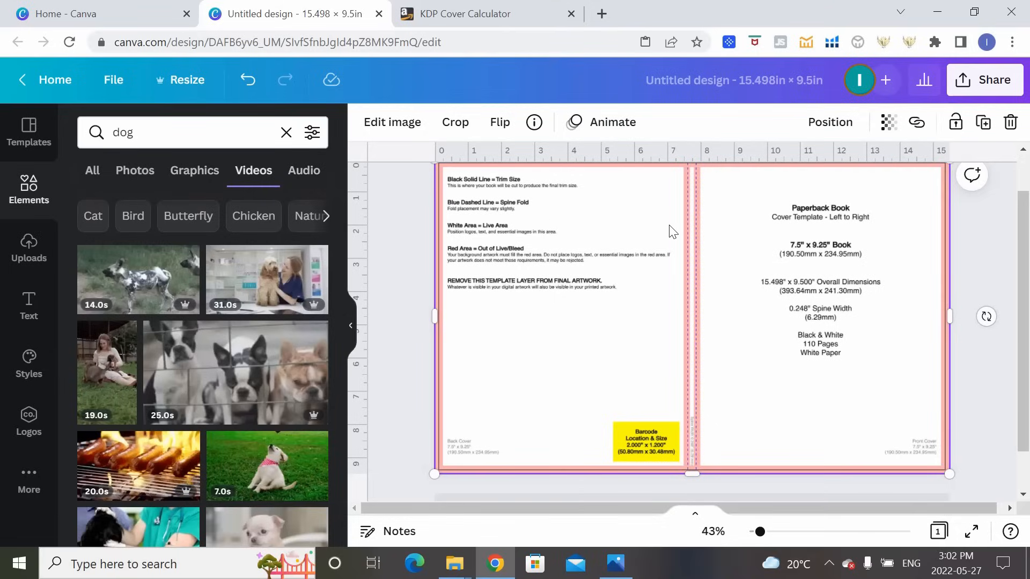
left_click(213, 177)
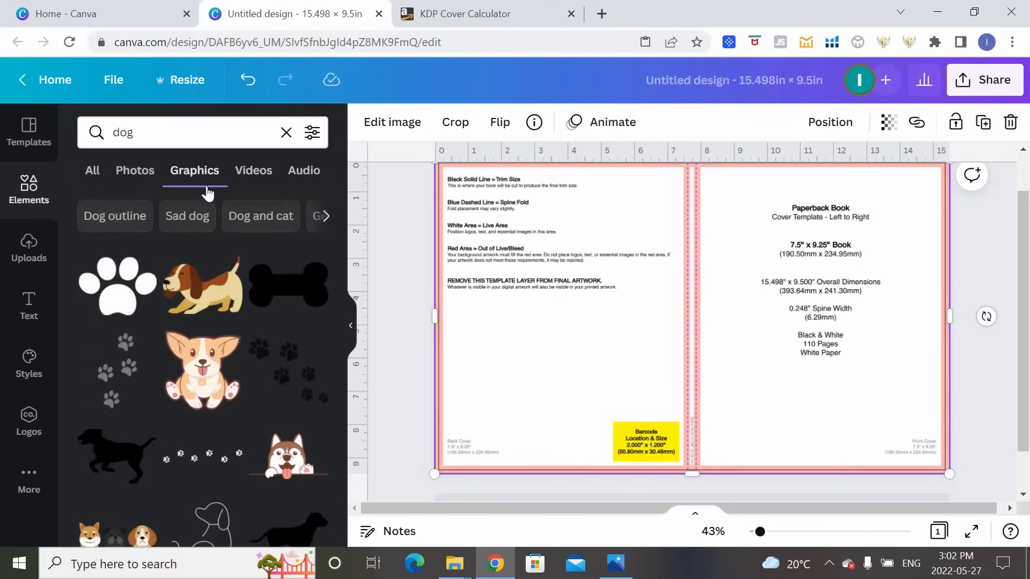
scroll(226, 322, "down", 4)
scroll(225, 321, "down", 10)
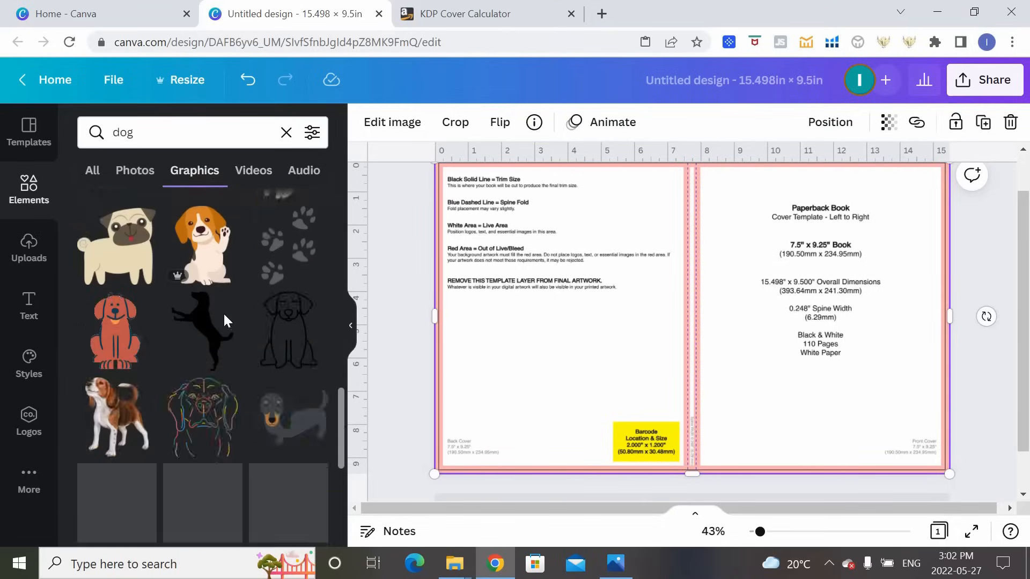
scroll(220, 320, "down", 8)
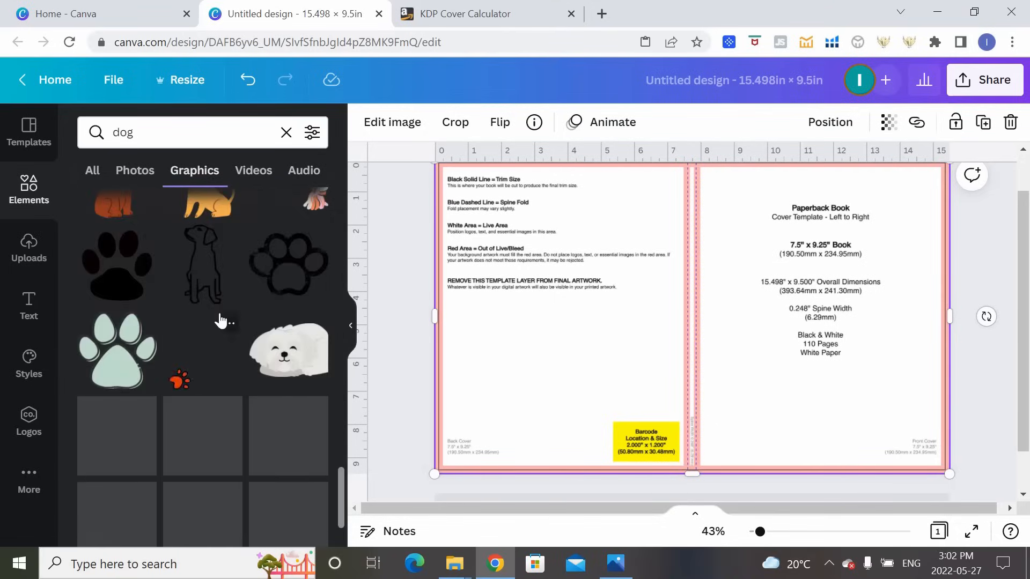
Search the elements for "sloth" and look through the graphics and all result types
left_click(145, 129)
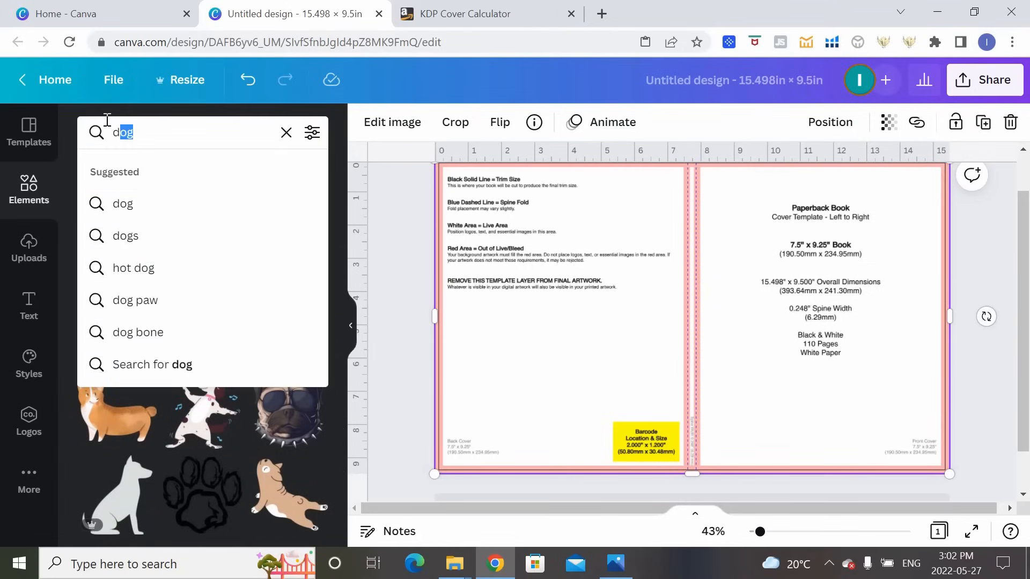
key("BackSpace")
key("BackSpace")
type("sloth")
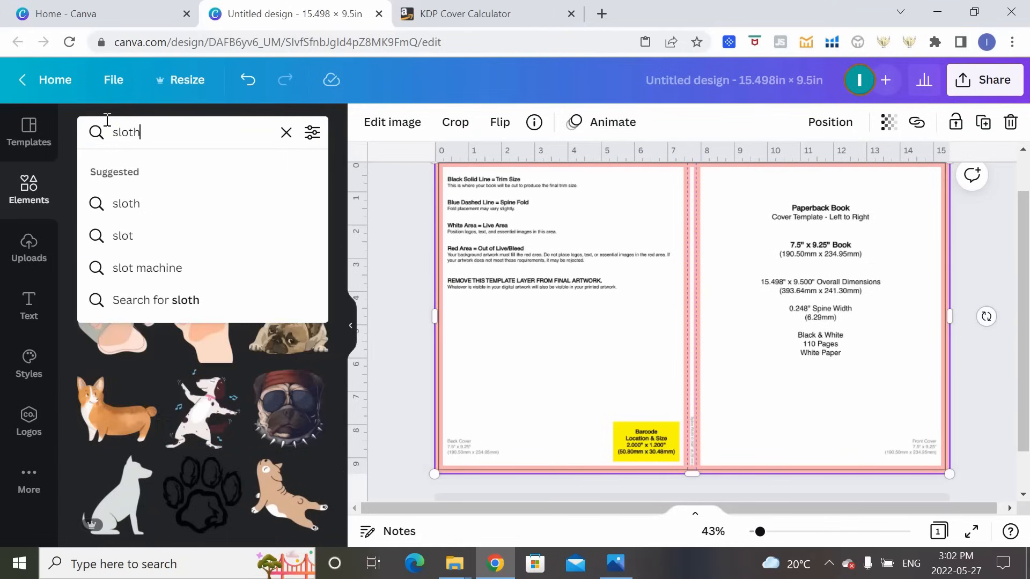
key("Return")
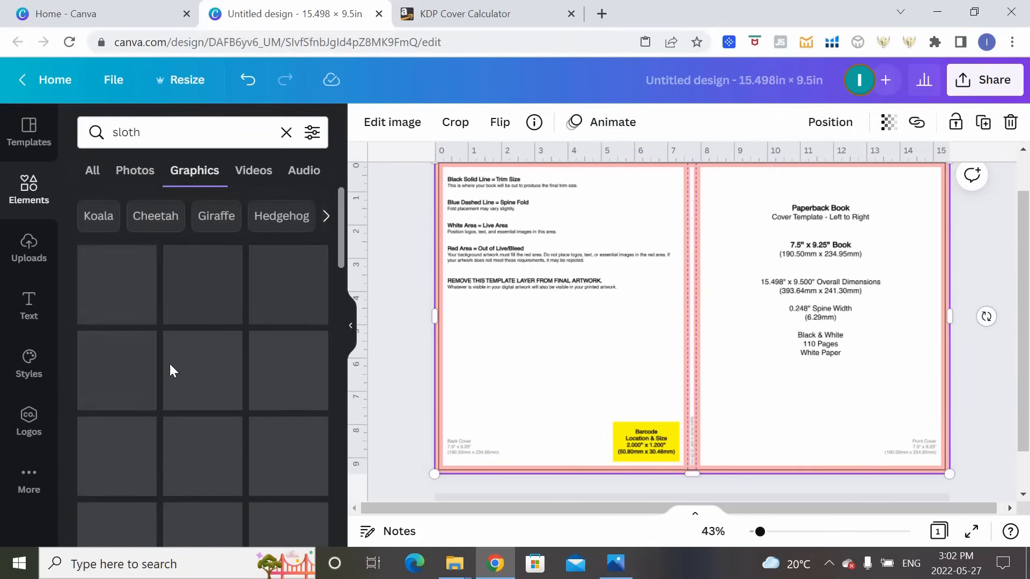
mouse_move(231, 350)
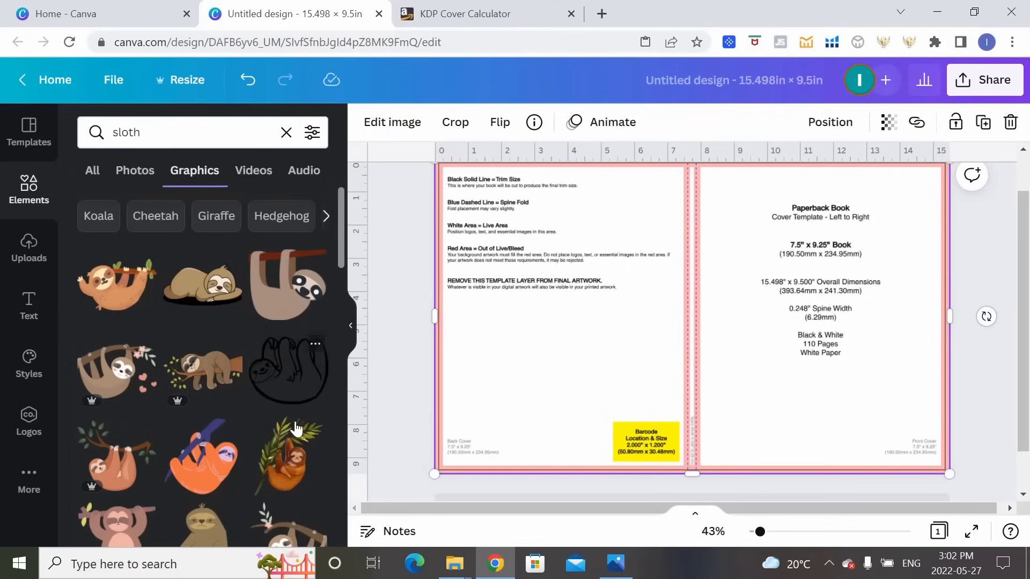
mouse_move(269, 455)
mouse_move(184, 408)
mouse_move(122, 436)
left_click(92, 170)
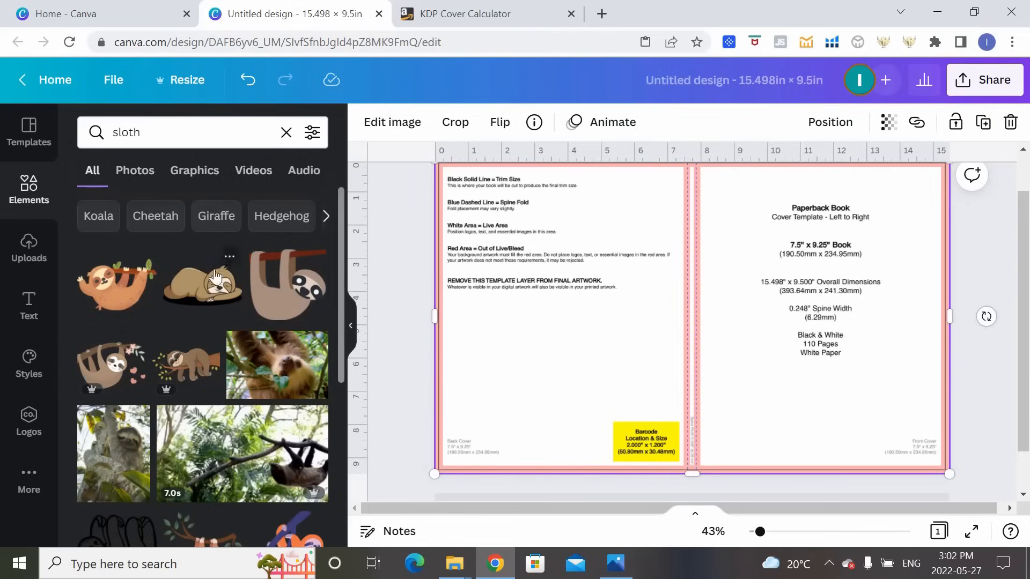
Clear the element search and browse the full graphics collection and its recently used graphics
left_click(286, 132)
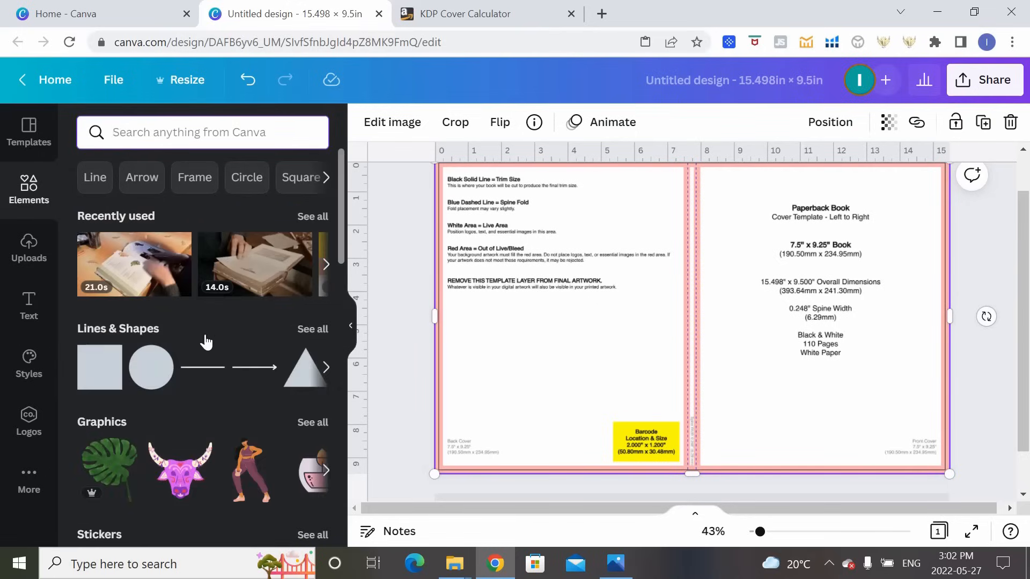
left_click(325, 423)
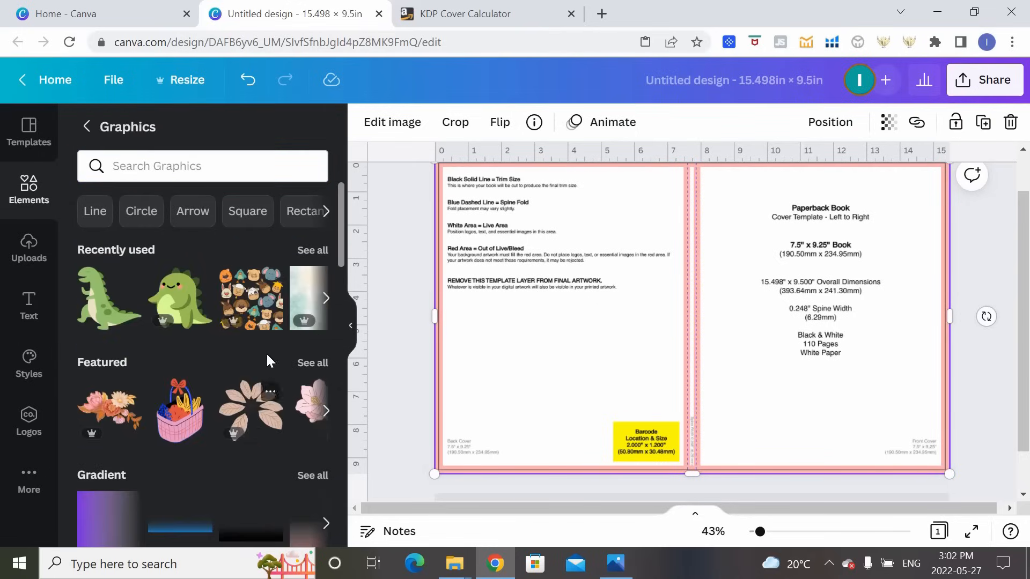
left_click(309, 252)
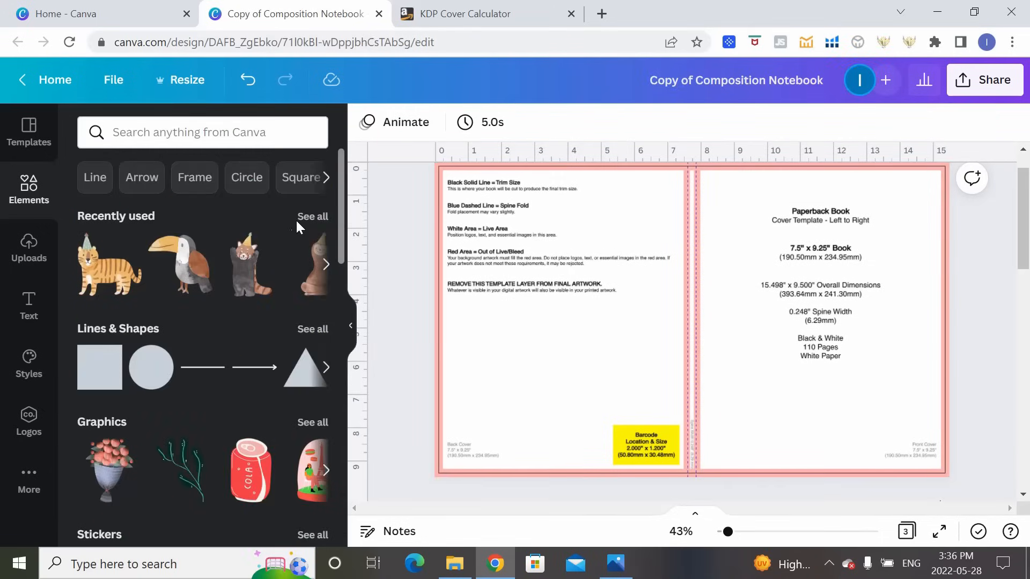
Add the recently used green watercolor background over the template and enlarge it to about 20.1 × 9.9 in, covering the whole page
left_click(299, 219)
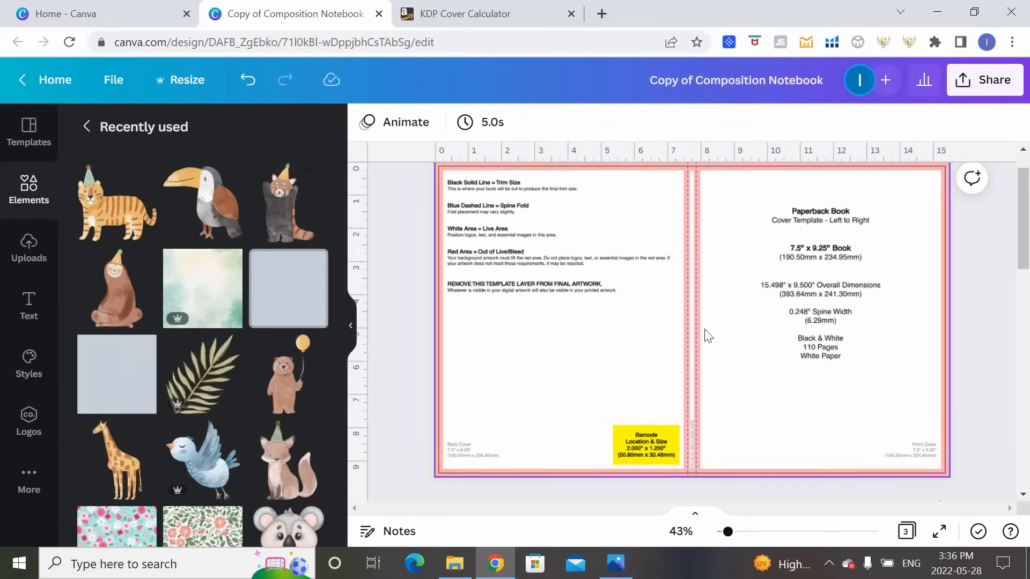
left_click(210, 294)
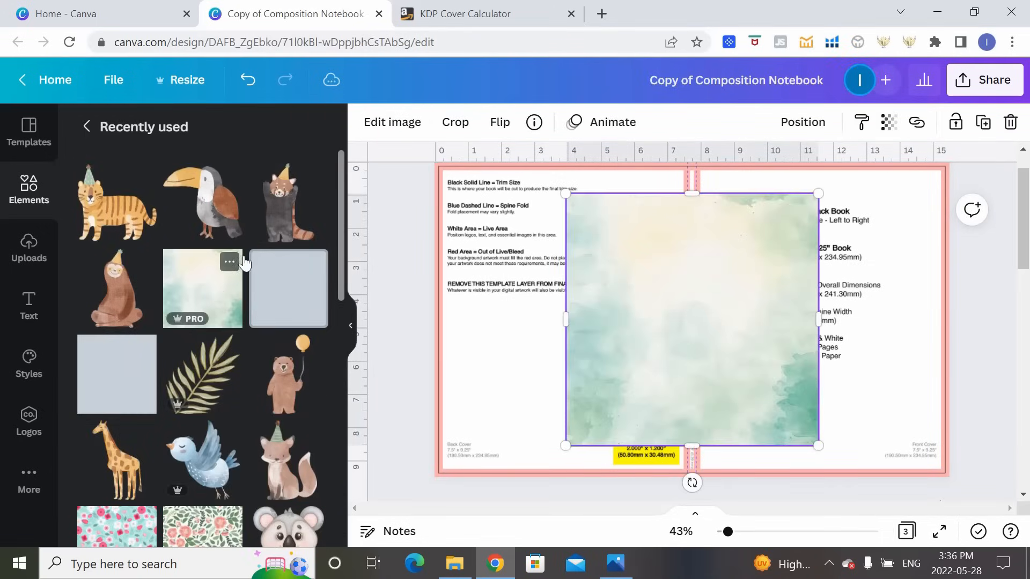
left_click_drag(614, 329, 601, 291)
left_click_drag(693, 277, 950, 279)
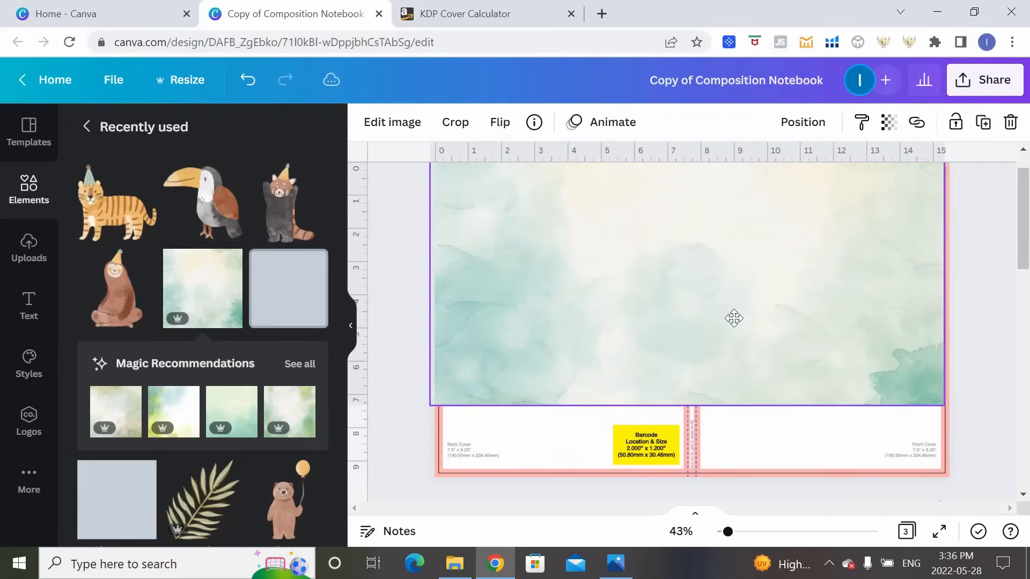
left_click_drag(949, 404, 1026, 531)
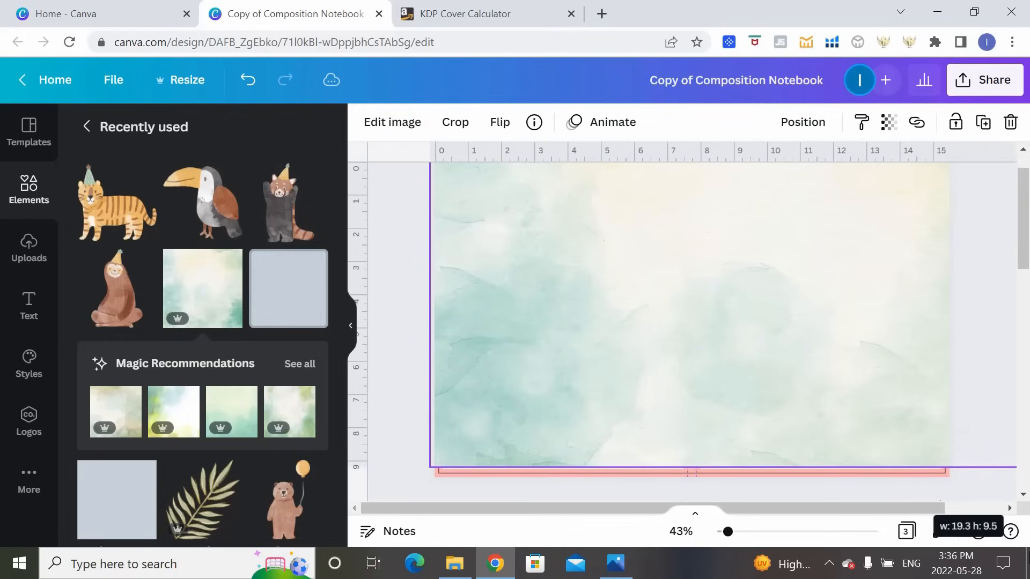
left_click_drag(431, 464, 412, 488)
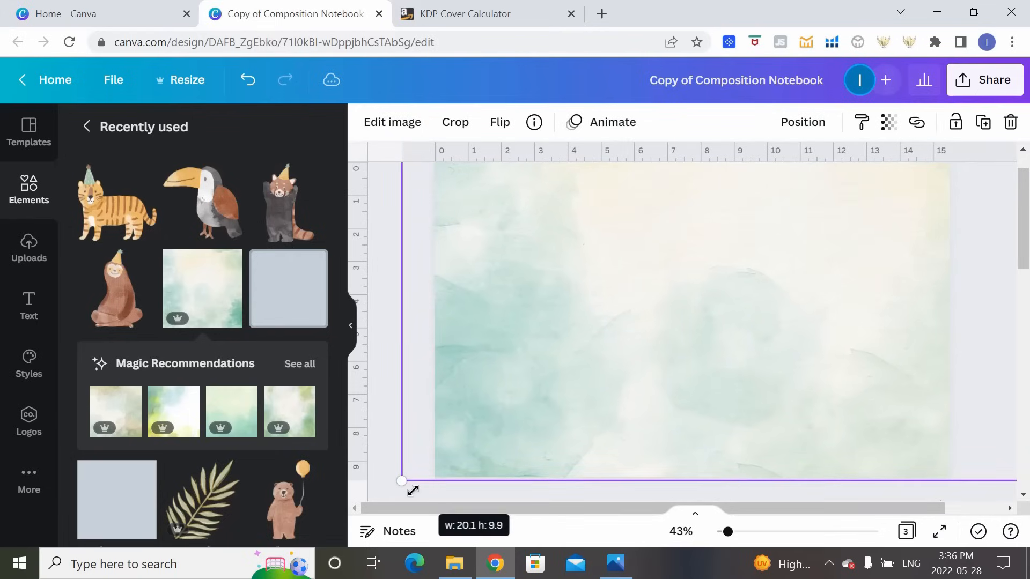
left_click(433, 482)
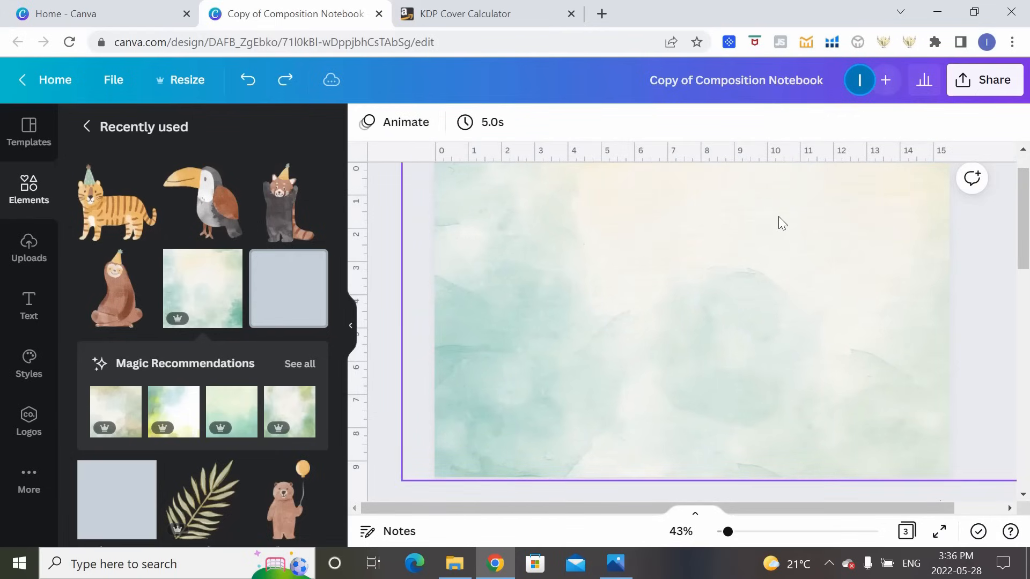
Set the watercolor background's transparency to 68 so the cover template beneath can be used as a guide
left_click(808, 261)
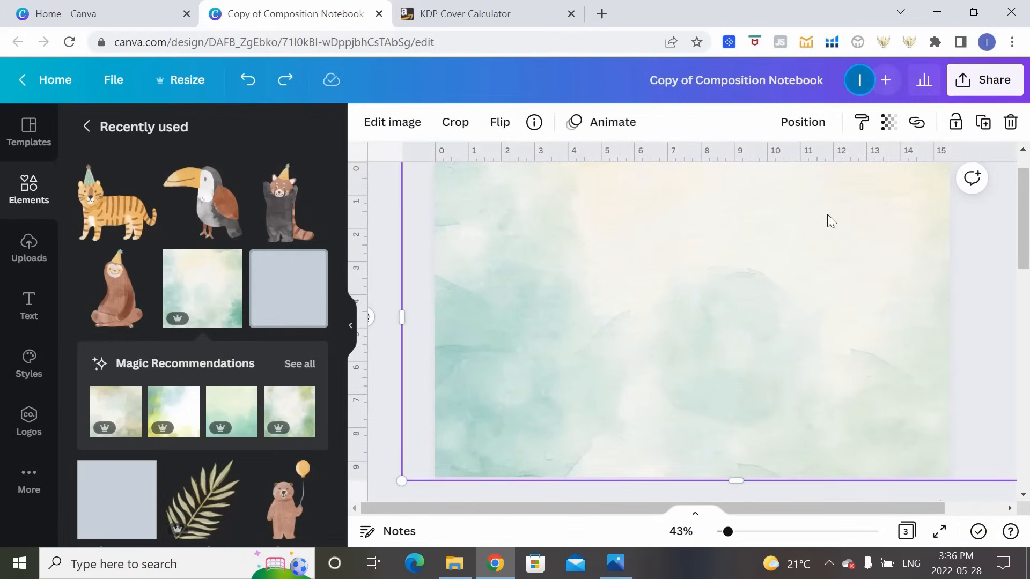
left_click(889, 128)
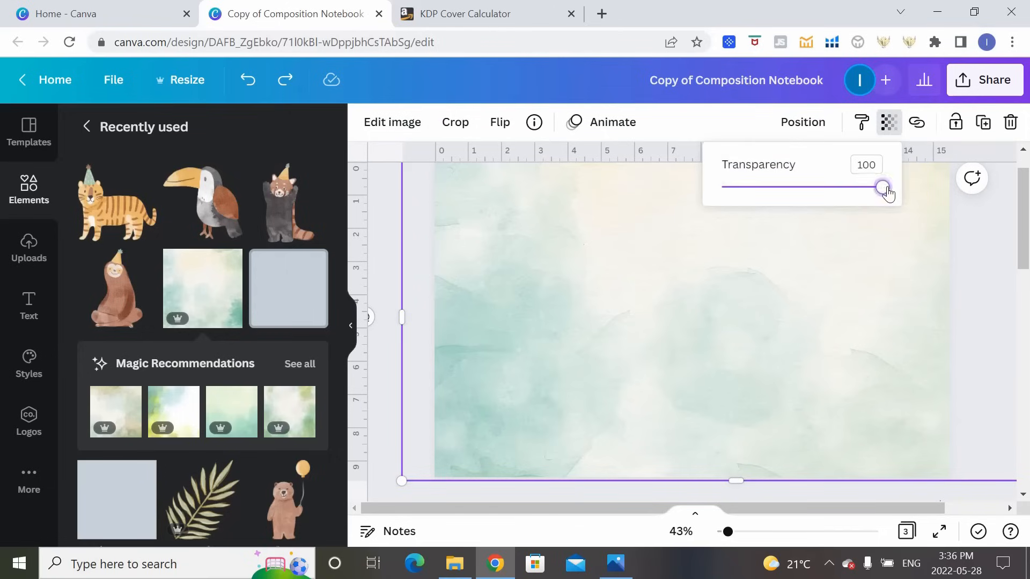
left_click_drag(888, 193, 832, 194)
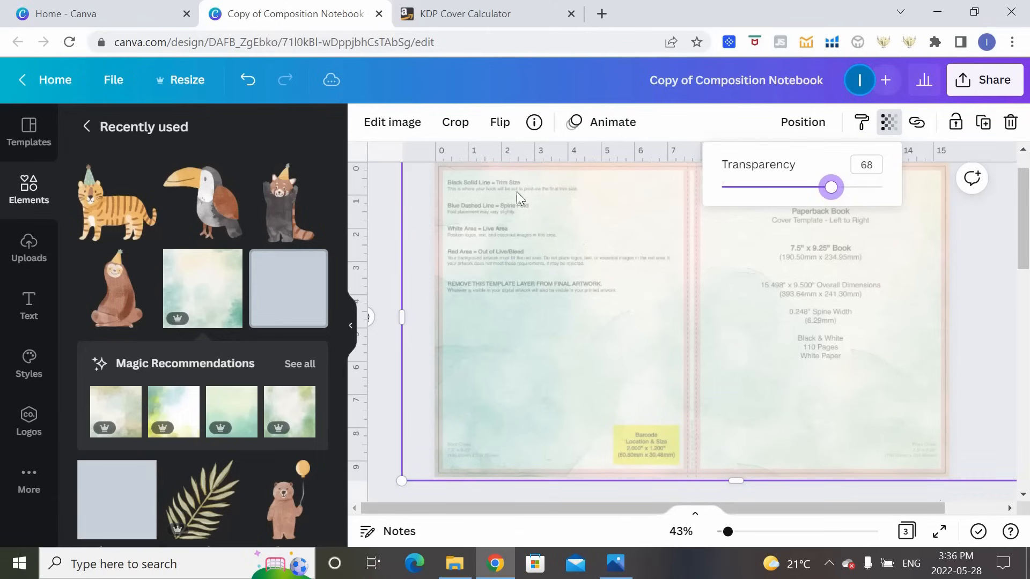
left_click(377, 266)
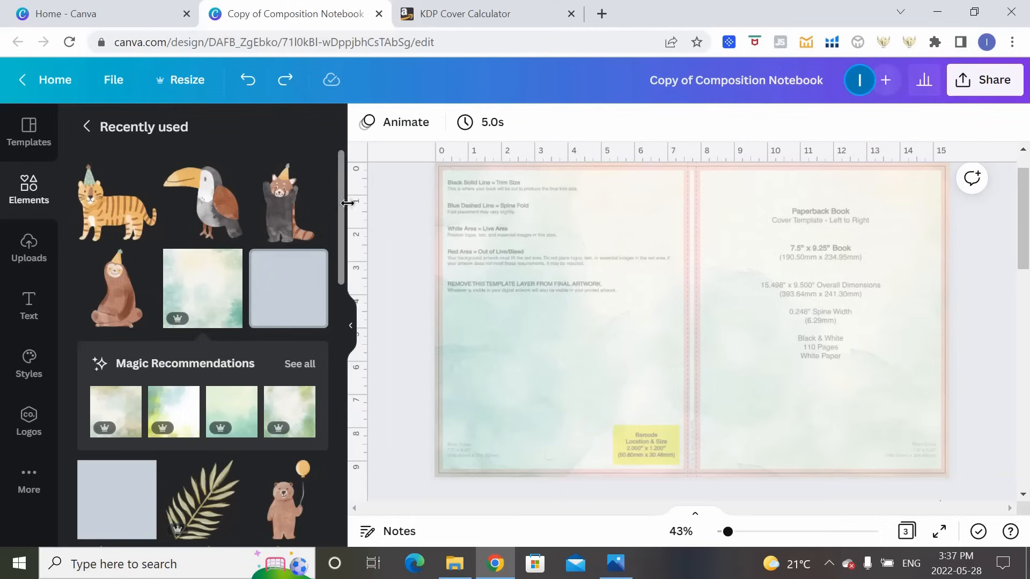
Add the recently used sloth graphic, shrink it to about 3.5 × 5.4 in, and place it in the front cover's upper right corner
left_click(135, 296)
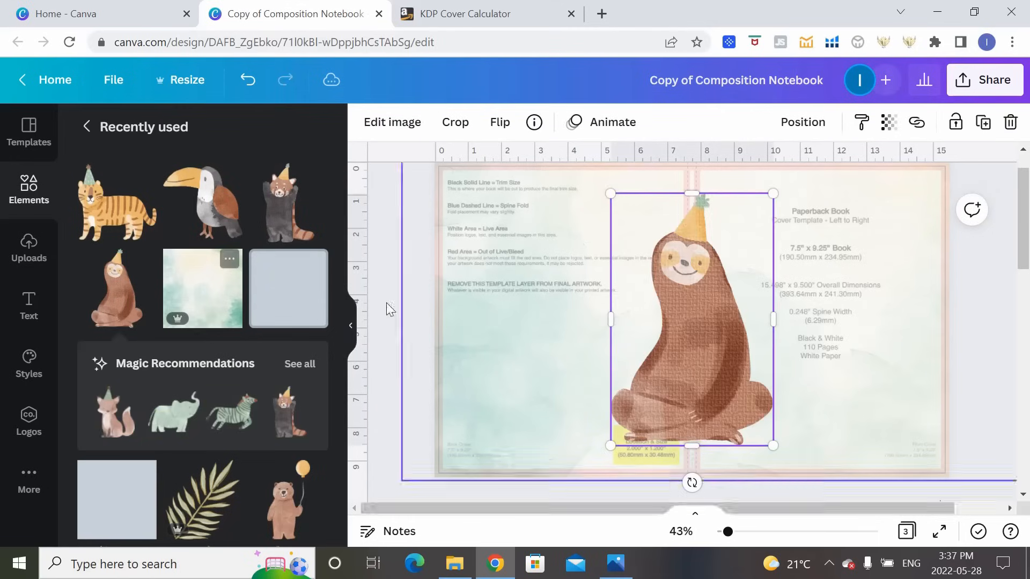
left_click_drag(727, 272, 808, 284)
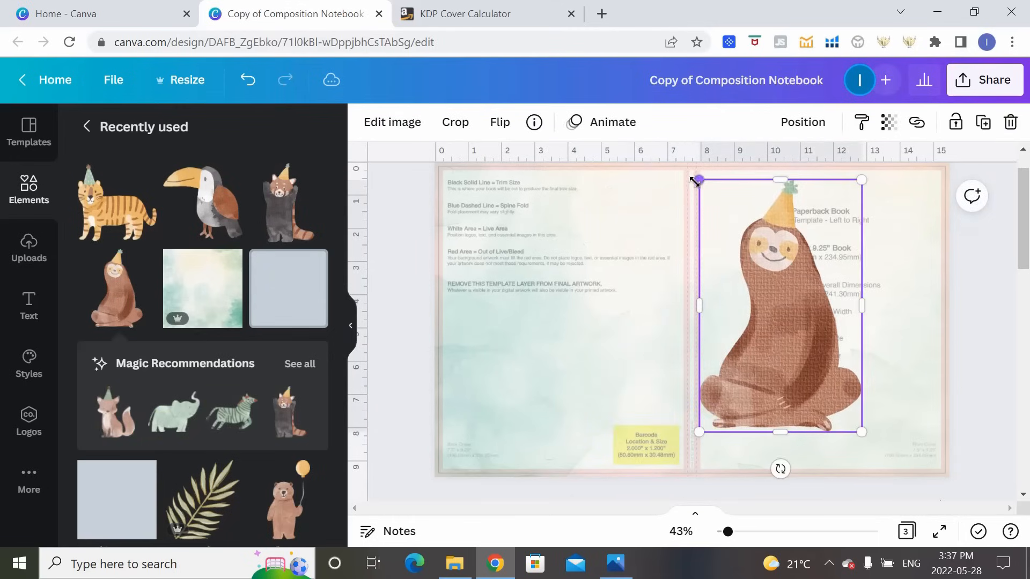
left_click_drag(697, 177, 738, 238)
left_click_drag(812, 345, 886, 286)
left_click_drag(812, 182, 821, 191)
left_click_drag(874, 292, 870, 279)
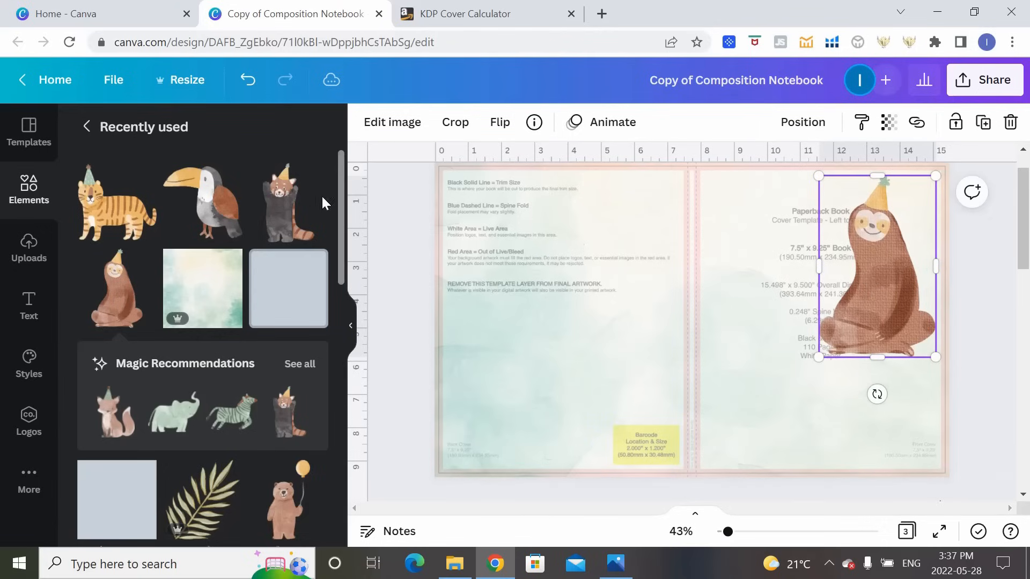
Add the red panda at the front cover's upper left and a small toucan between it and the sloth
left_click(298, 204)
left_click_drag(774, 193, 778, 249)
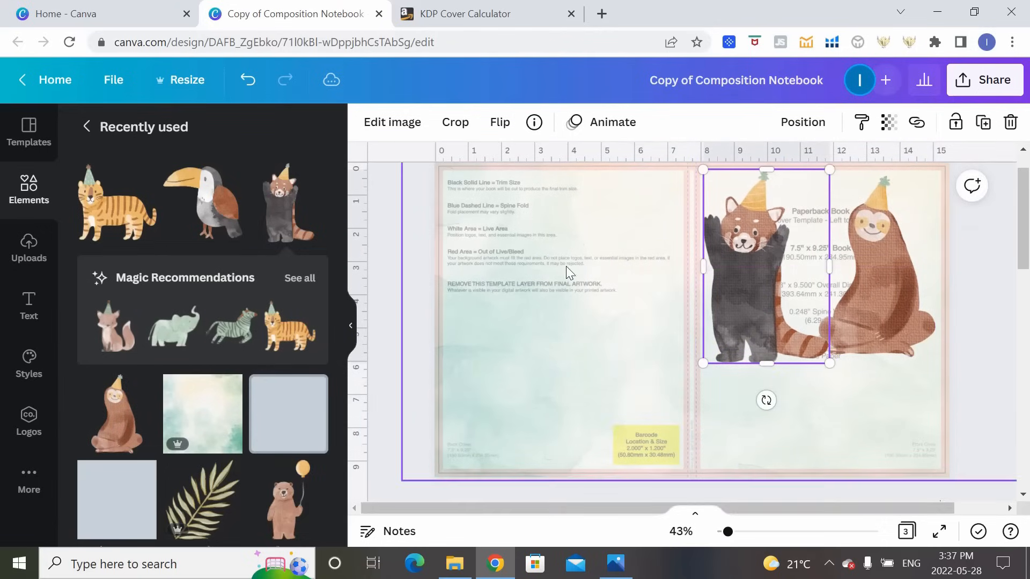
left_click(204, 203)
mouse_move(829, 193)
left_mouse_down()
mouse_move(713, 301)
mouse_move(677, 352)
mouse_move(832, 185)
mouse_move(813, 221)
mouse_move(825, 206)
left_mouse_up()
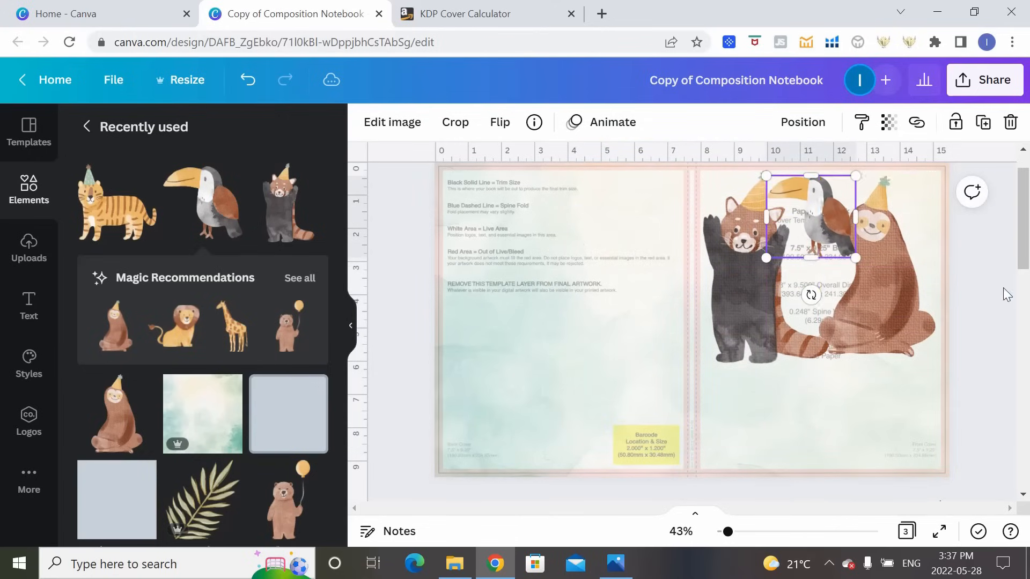
Add the tiger graphic, shrink it, and place it along the bottom of the front cover beneath the other animals
left_click(122, 205)
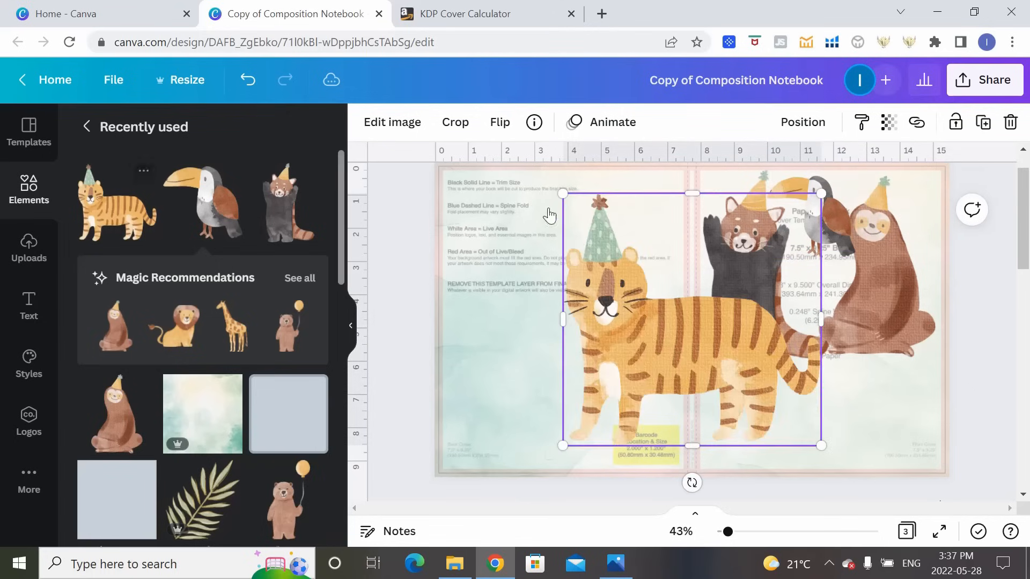
left_click_drag(818, 191, 757, 256)
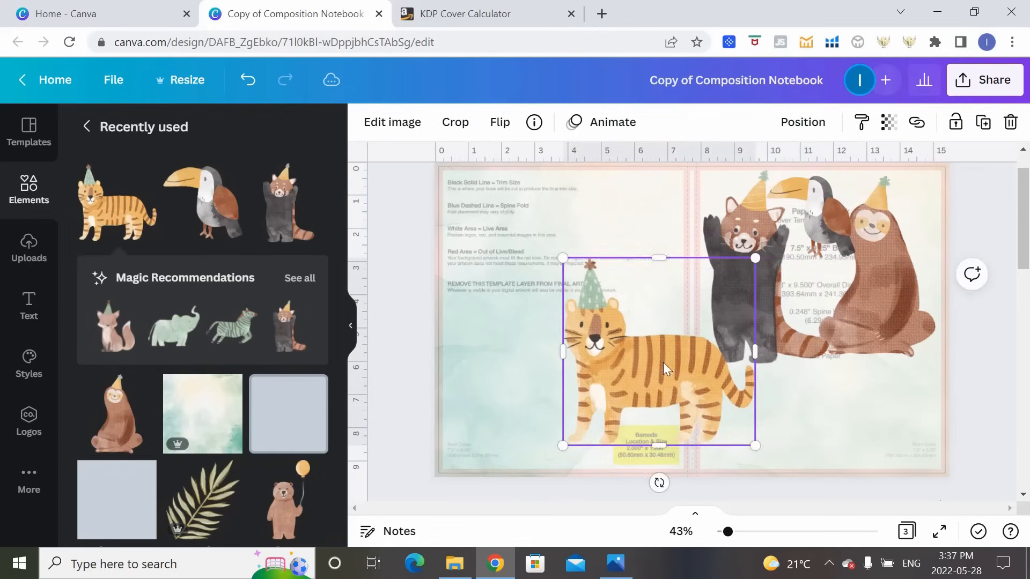
left_click_drag(663, 362, 833, 382)
left_click(544, 220)
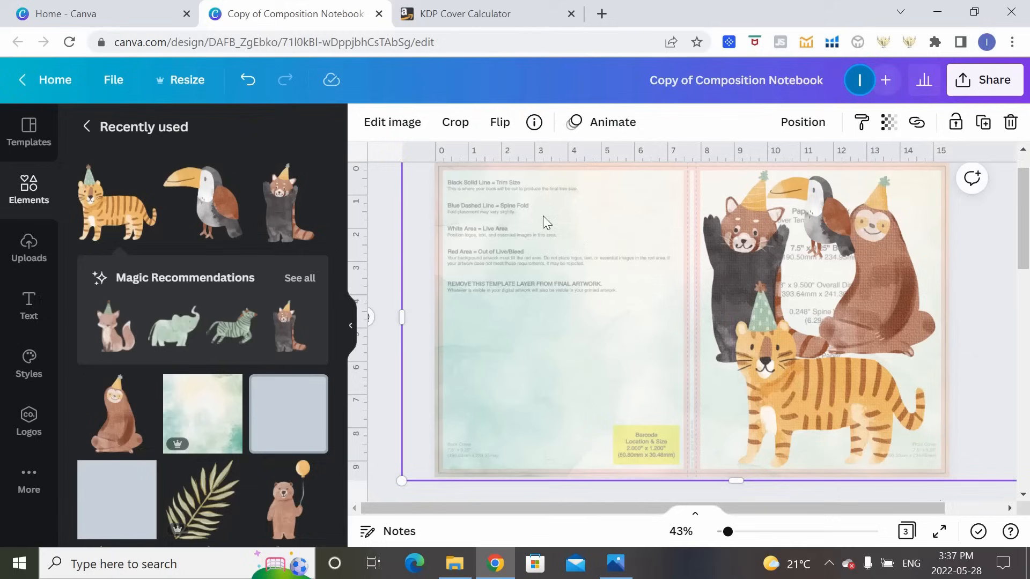
Add the giraffe from the tiger's Magic Recommendations and enlarge it to about 8.4 in tall beside the spine on the back cover
left_click(300, 278)
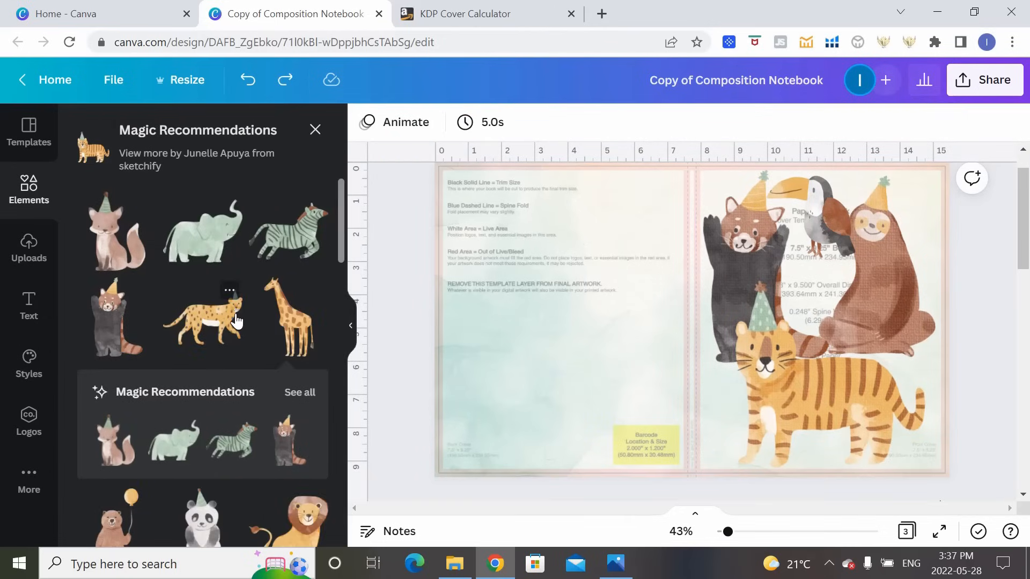
left_click(287, 311)
left_click_drag(704, 294, 621, 280)
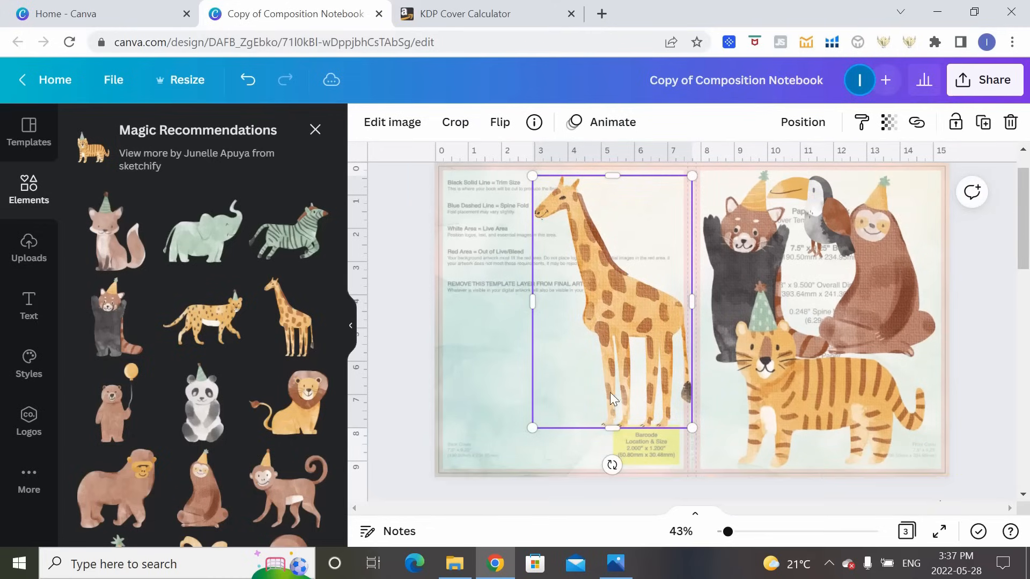
left_click_drag(643, 305, 636, 338)
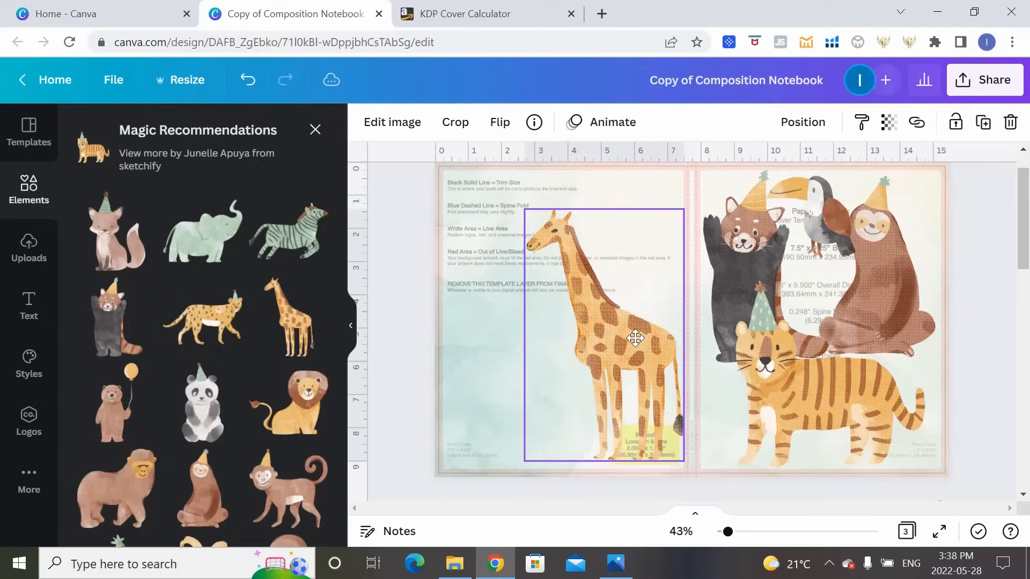
left_click_drag(524, 209, 506, 179)
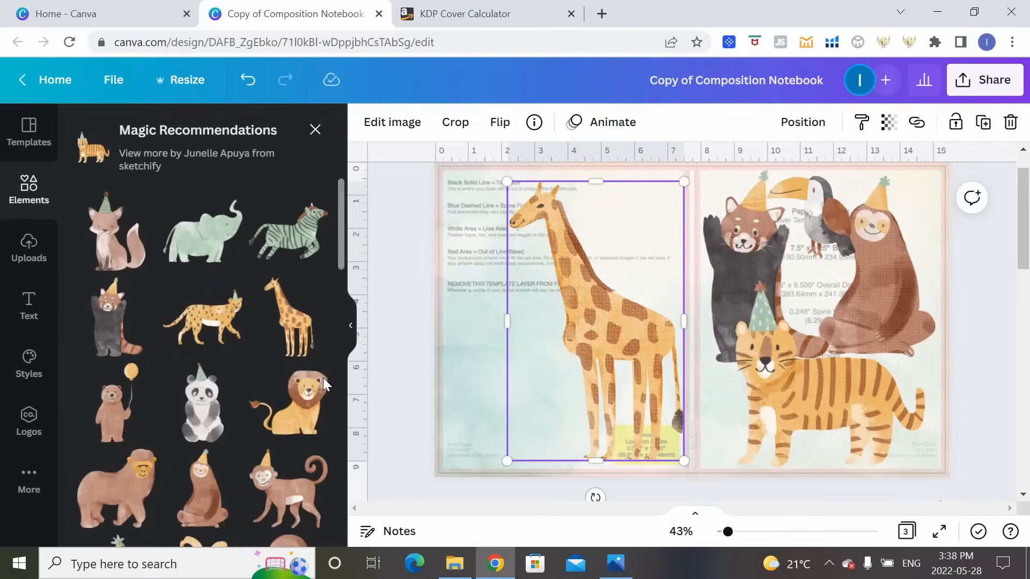
Add the bear with a balloon, flip it horizontally, and shrink and align it beside the giraffe's feet at the back cover's outer edge
key("ctrl+z")
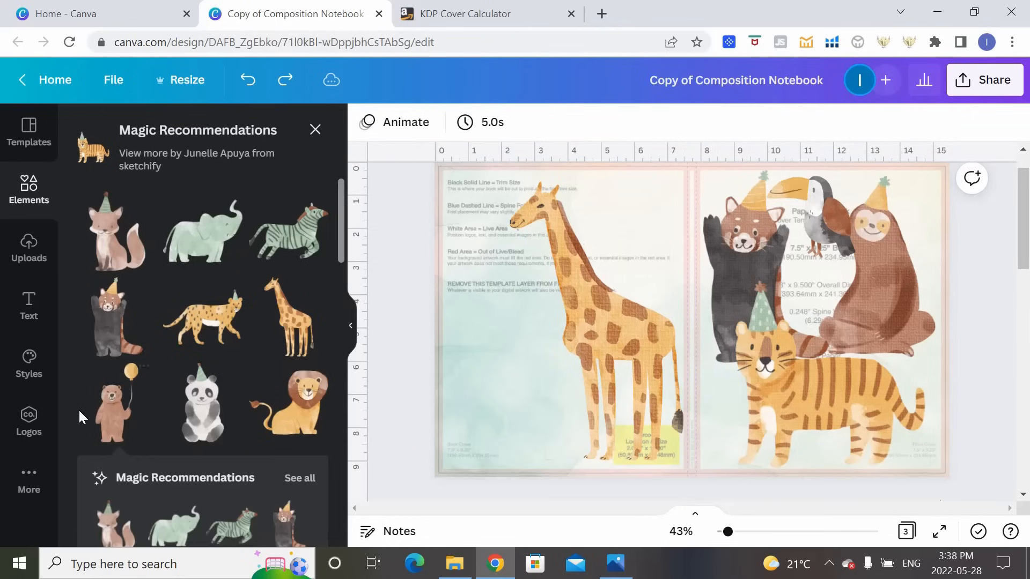
left_click(117, 417)
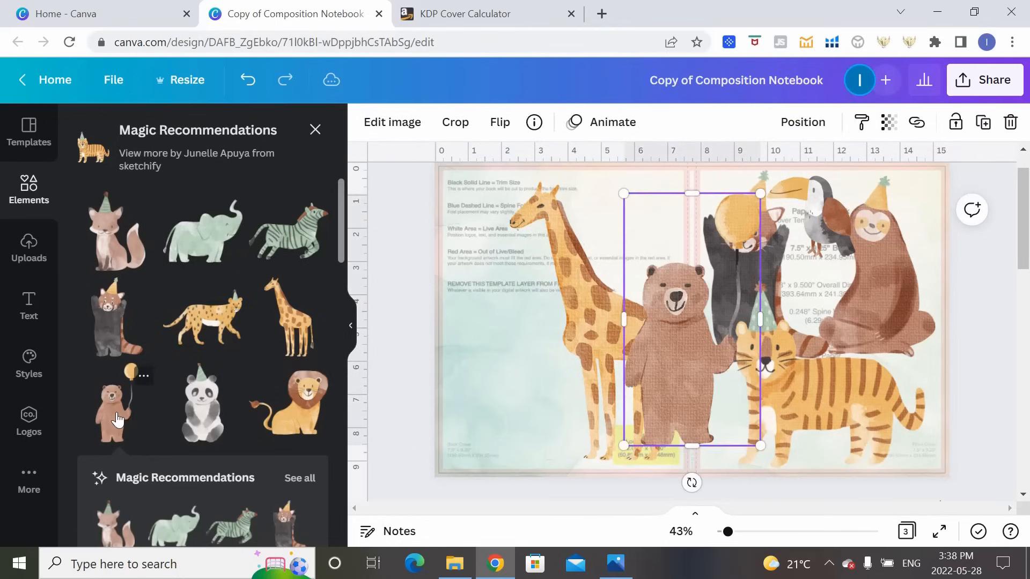
left_click_drag(718, 347, 549, 364)
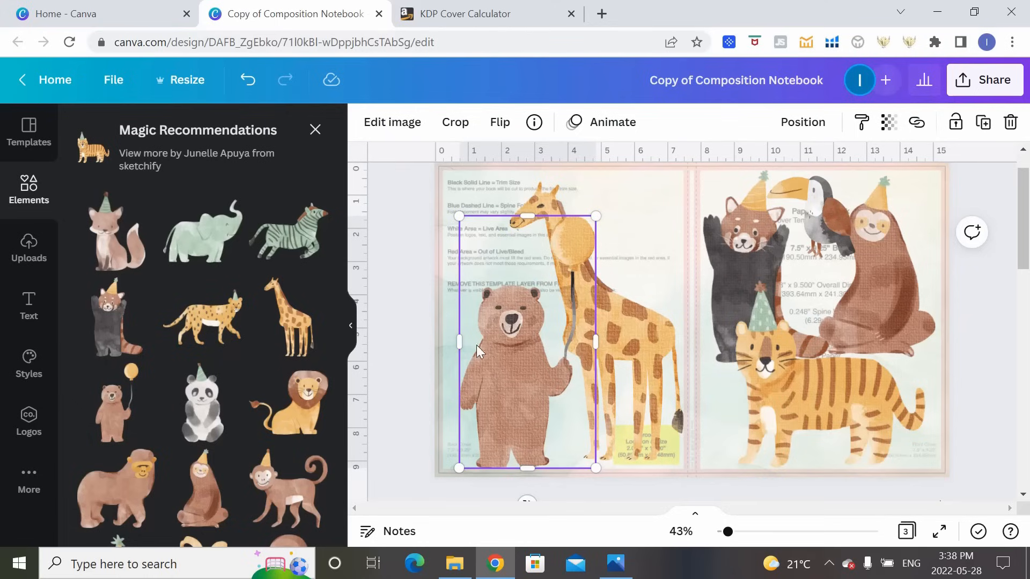
left_click(497, 127)
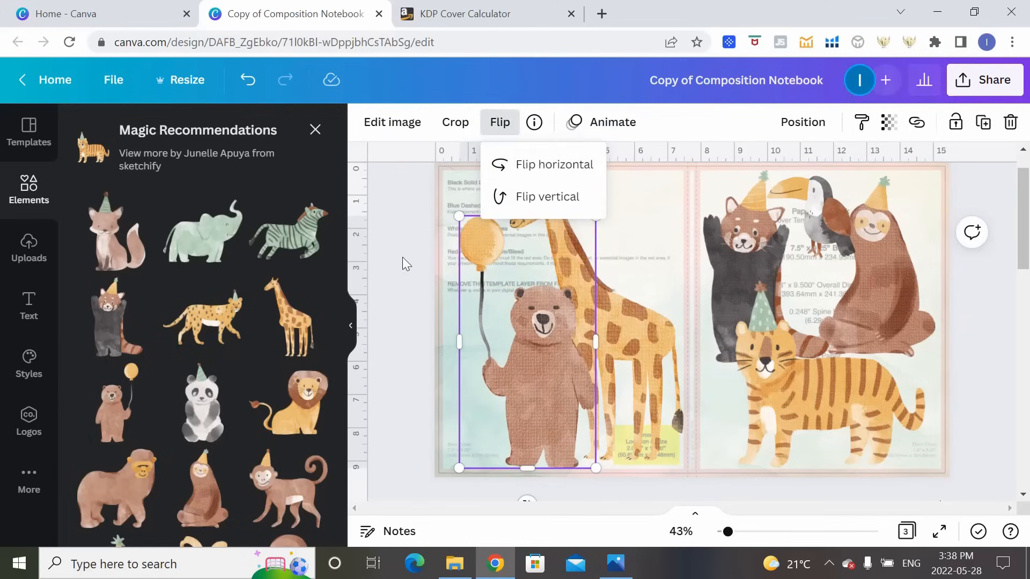
left_click(546, 260)
left_click_drag(596, 210, 580, 239)
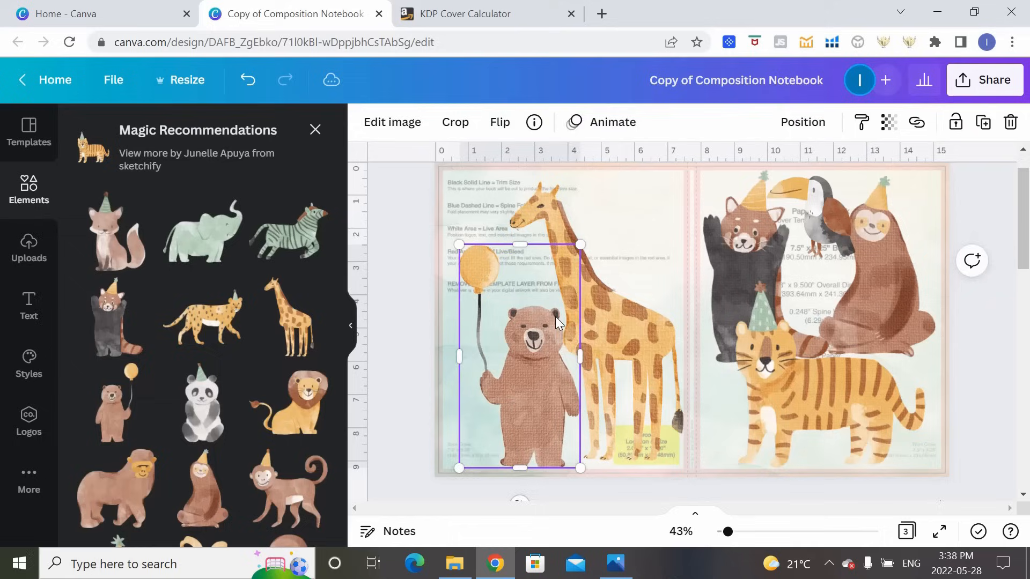
left_click_drag(555, 317, 542, 309)
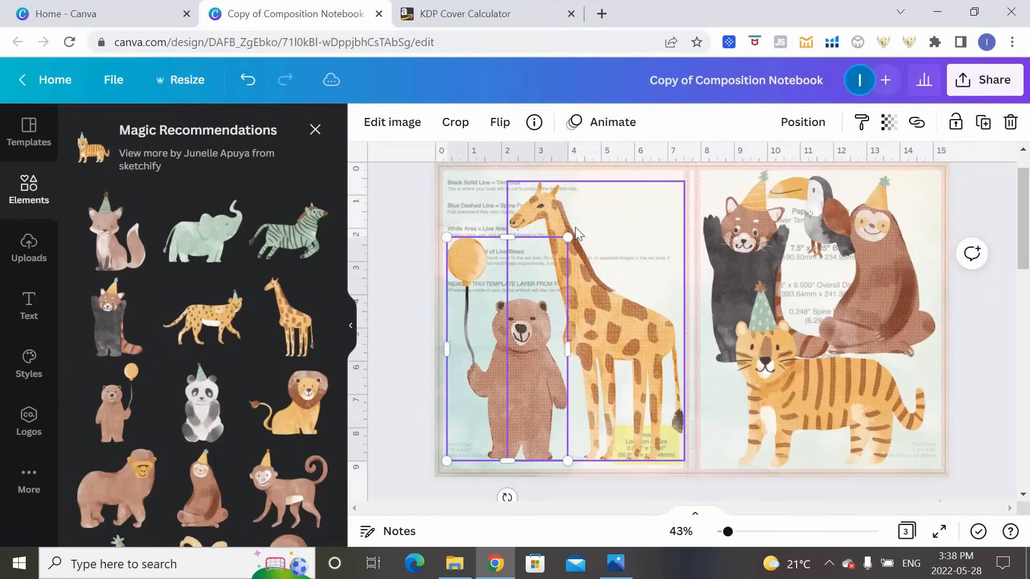
left_click(412, 284)
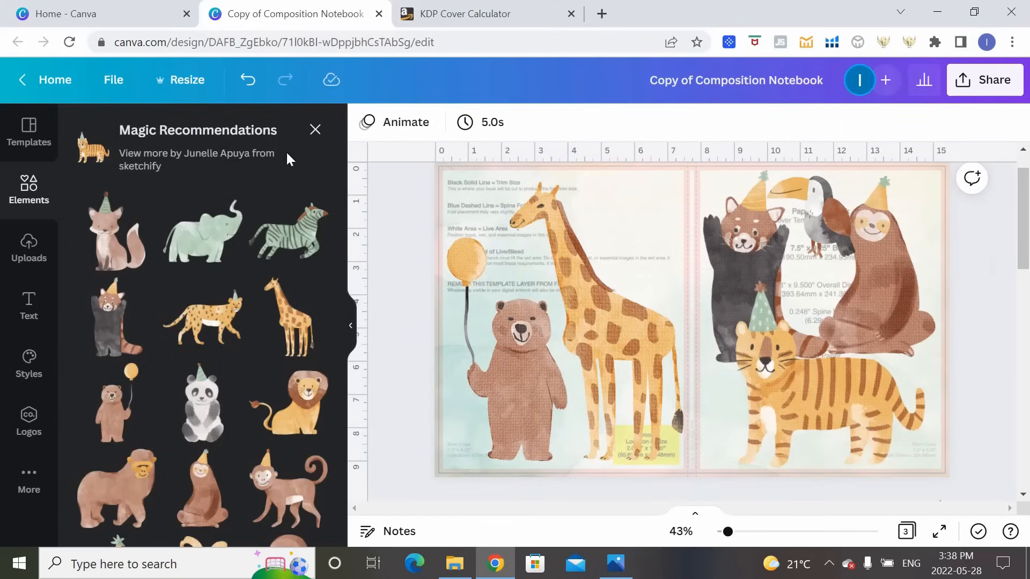
Add the recently used palm leaf, shrink it, and position it tilted above the giraffe's back on the back cover
left_click(312, 138)
scroll(242, 282, "down", 2)
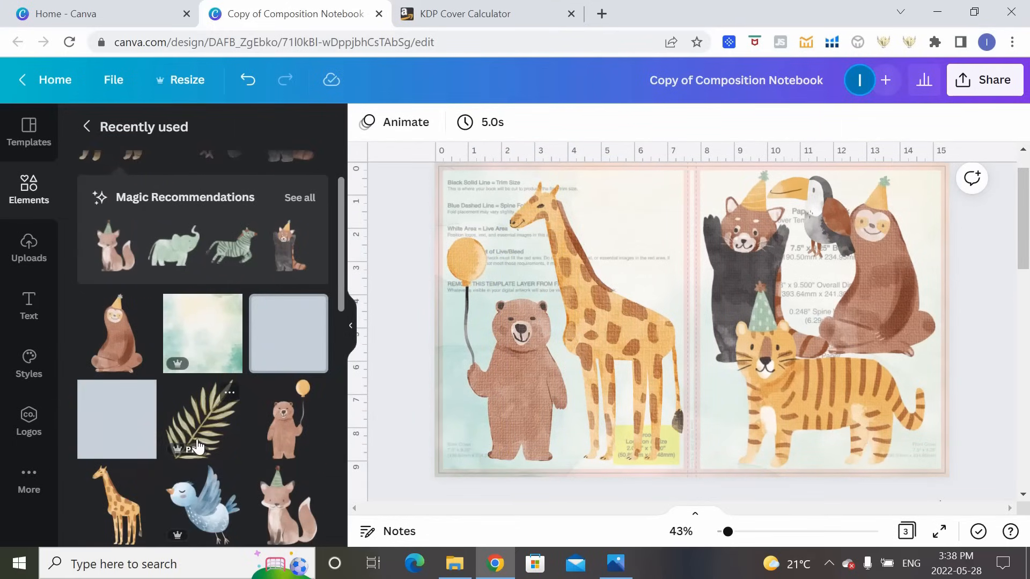
left_click(208, 413)
left_click_drag(809, 192, 637, 218)
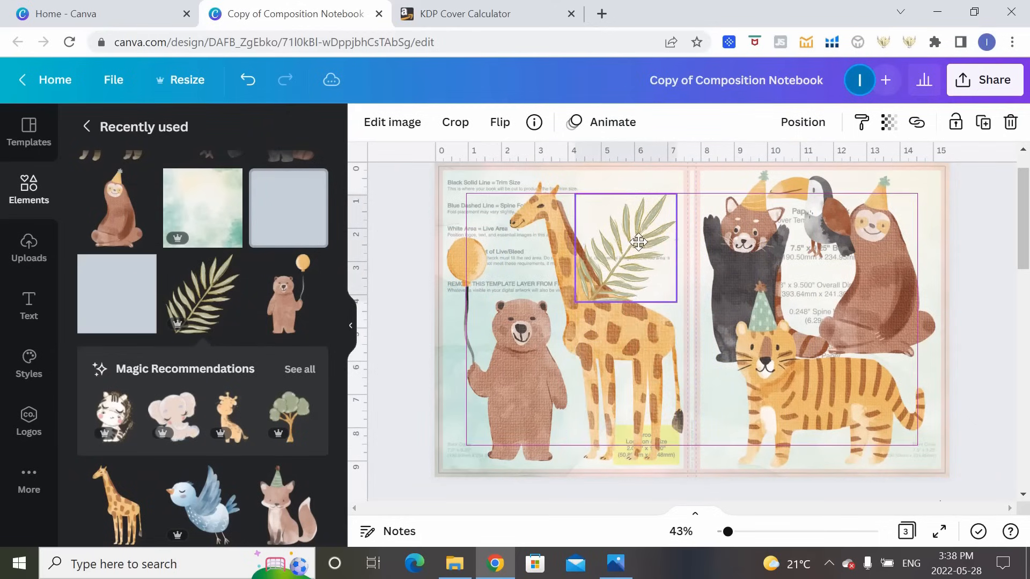
left_click_drag(627, 339, 645, 253)
left_click(1008, 303)
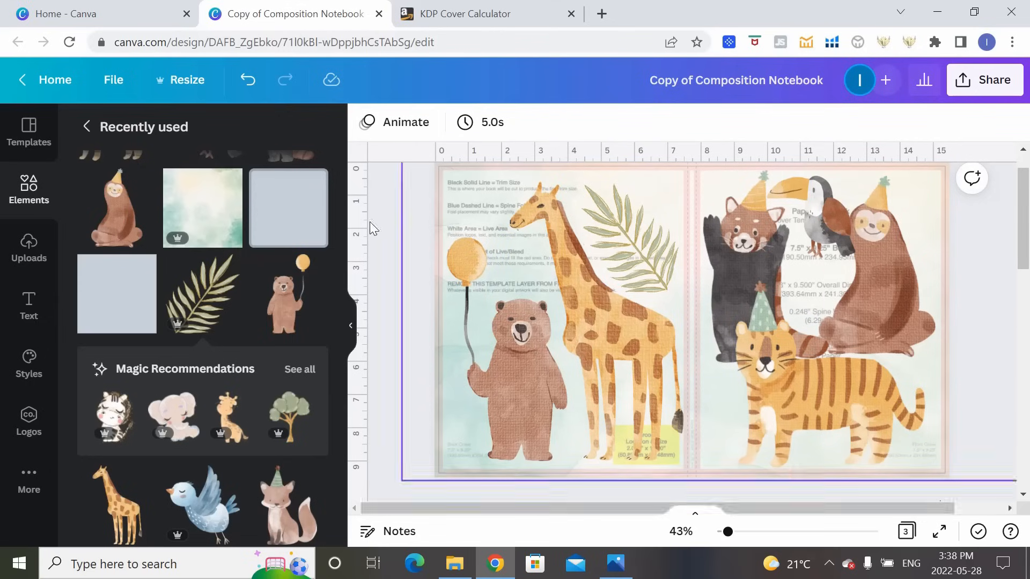
left_click(431, 337)
left_click(387, 334)
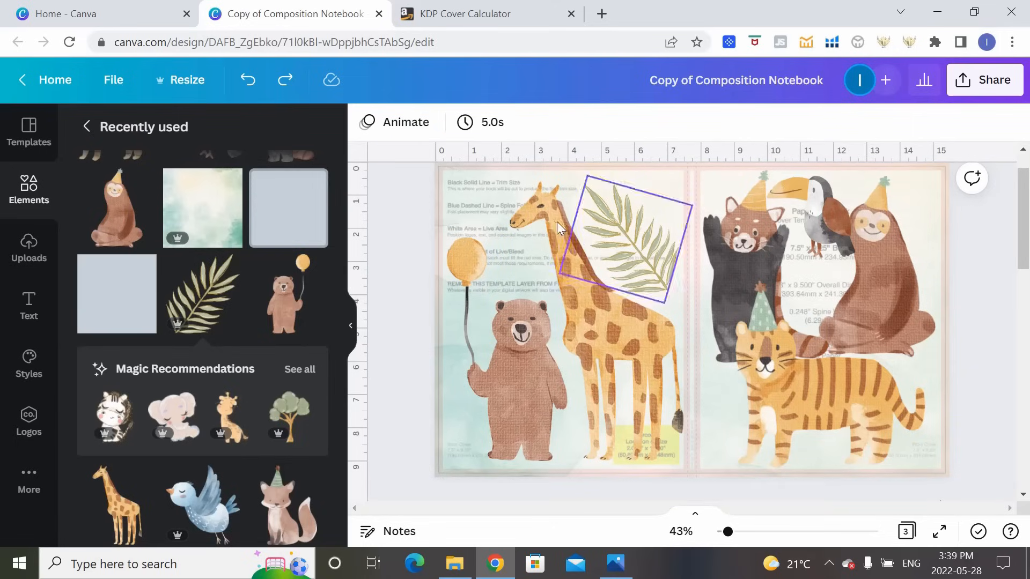
Add a square shape and resize it into a strip about 1.4 in wide covering the spine over the full page height
left_click(27, 187)
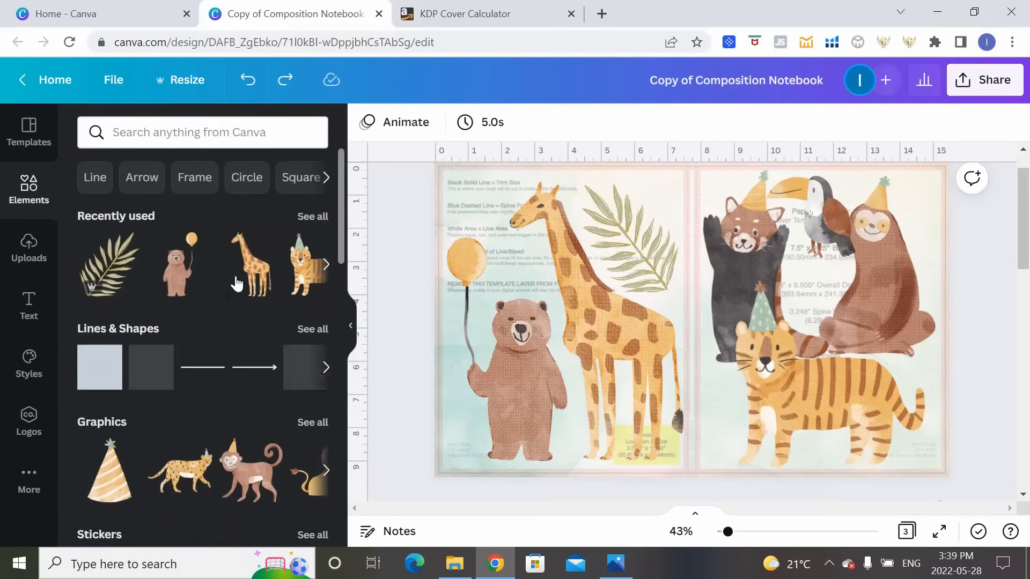
left_click(314, 330)
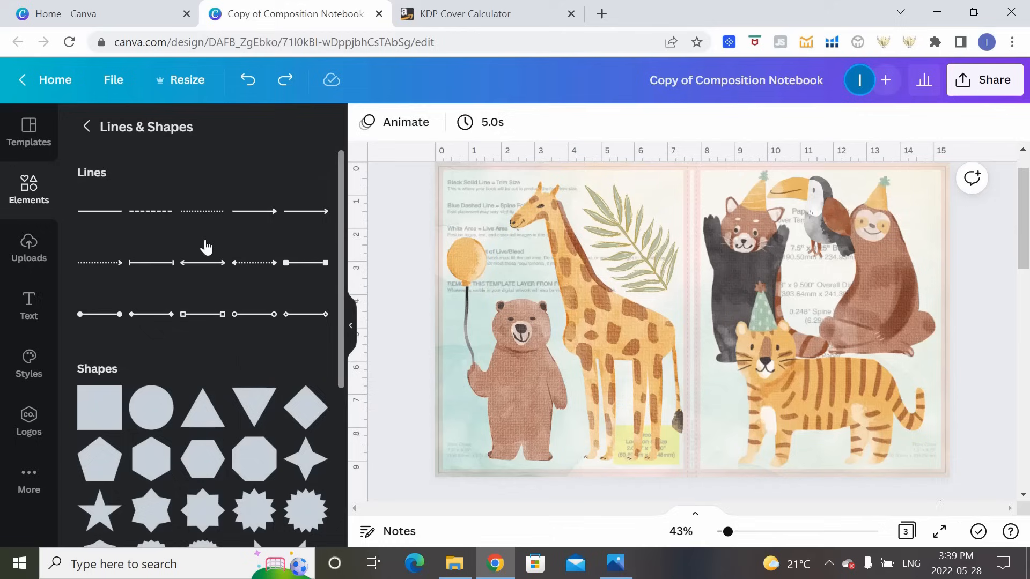
left_click(95, 427)
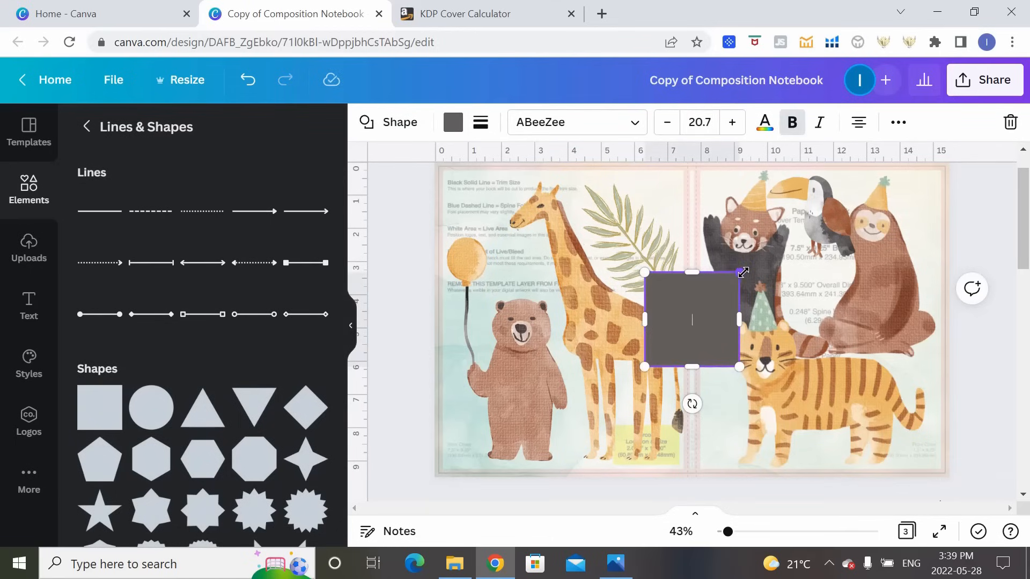
left_click_drag(743, 270, 704, 205)
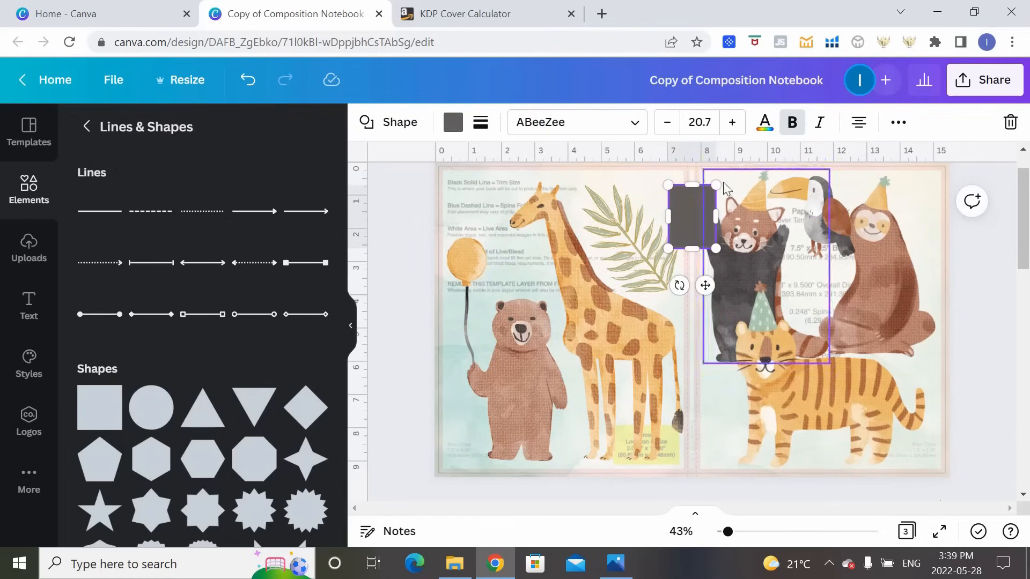
mouse_move(692, 185)
left_mouse_down()
mouse_move(698, 165)
mouse_move(698, 193)
left_mouse_up()
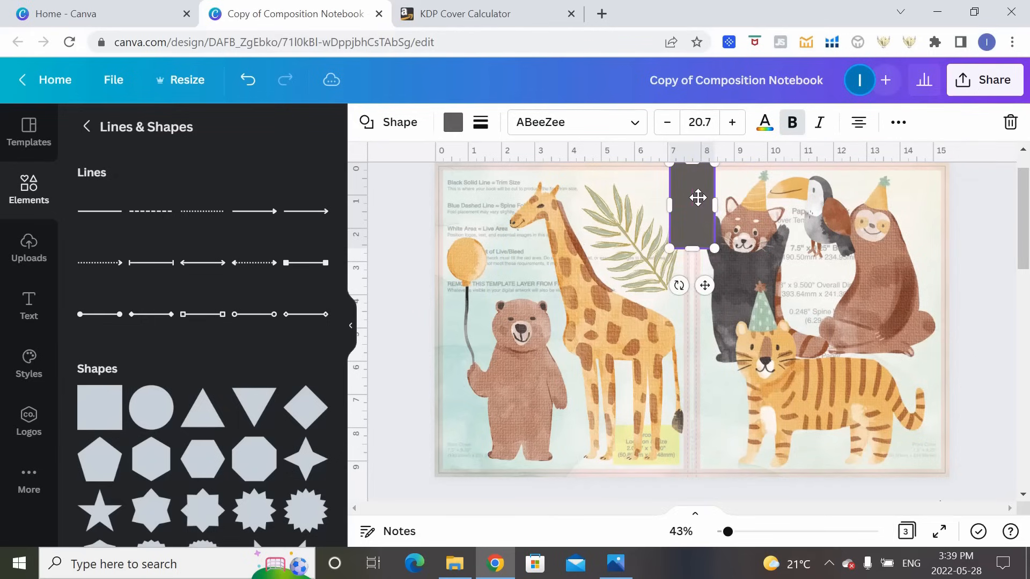
left_click_drag(692, 247, 692, 477)
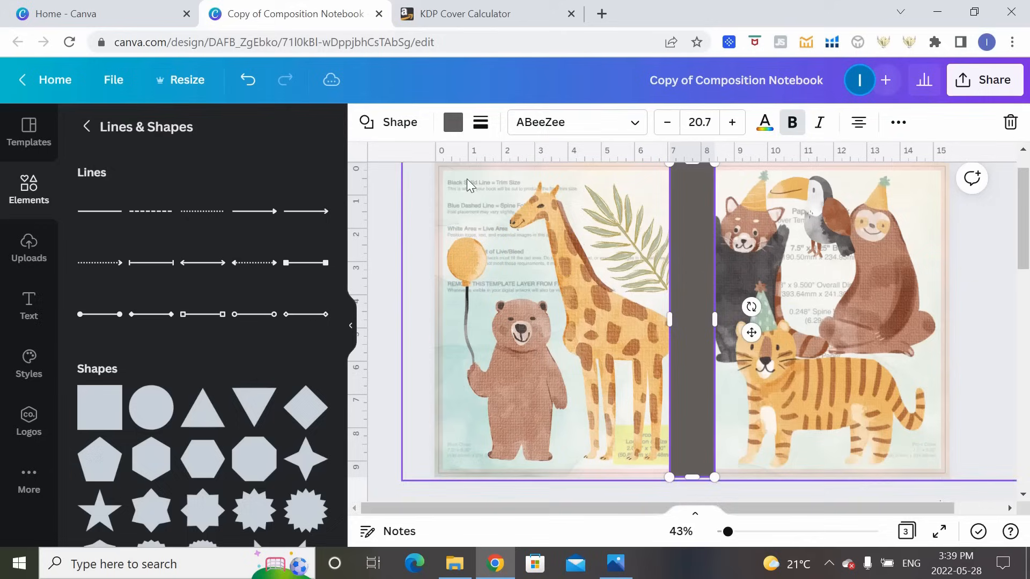
Try recoloring the spine strip with a brown sampled from the sloth's body (#834734)
left_click(451, 123)
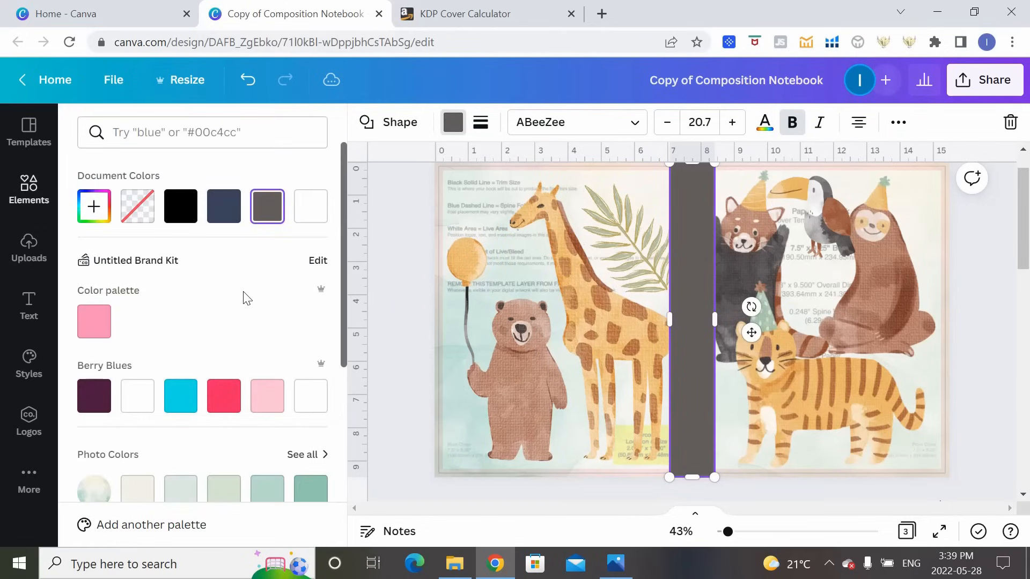
left_click(94, 206)
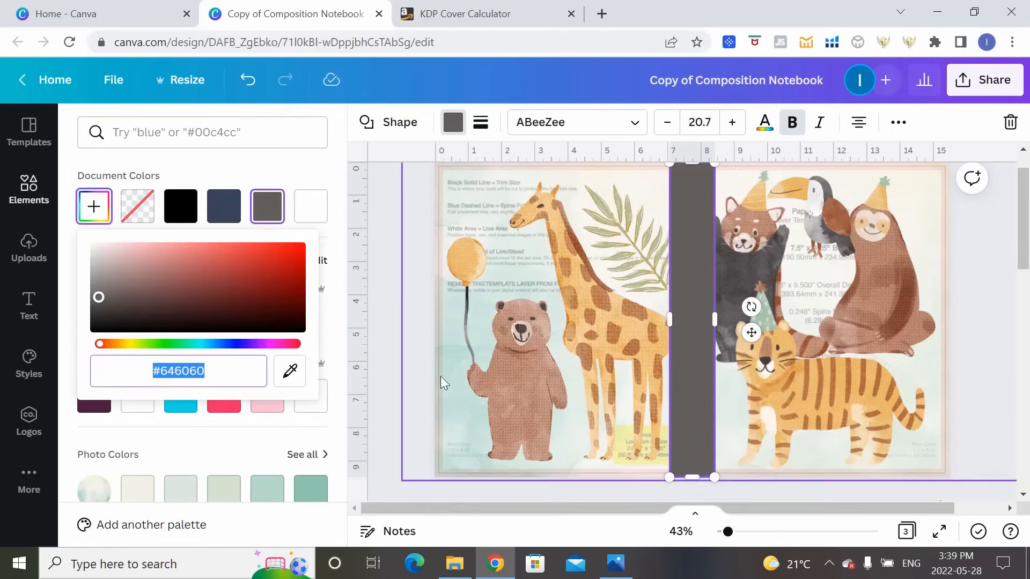
left_click(286, 382)
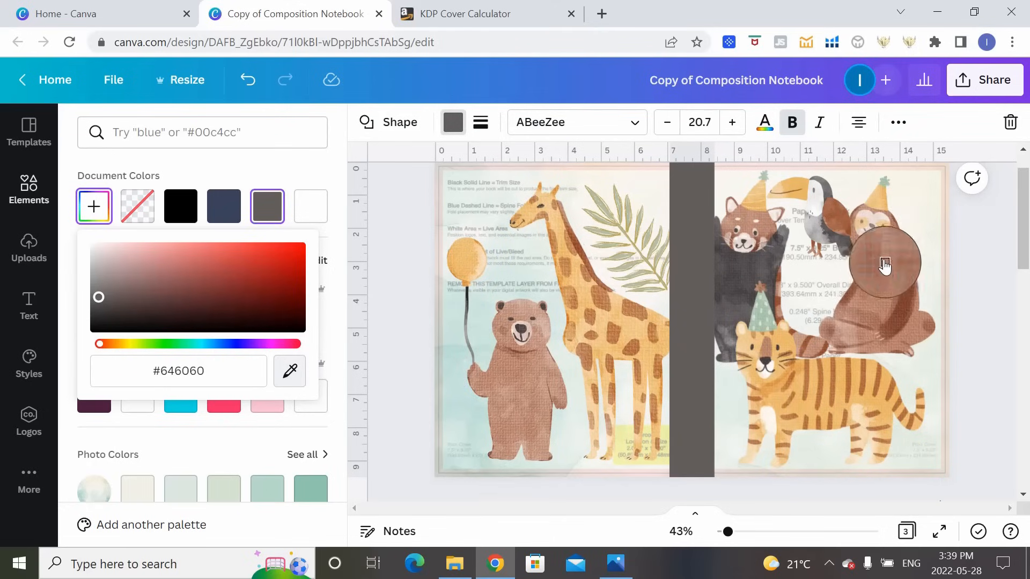
left_click(908, 302)
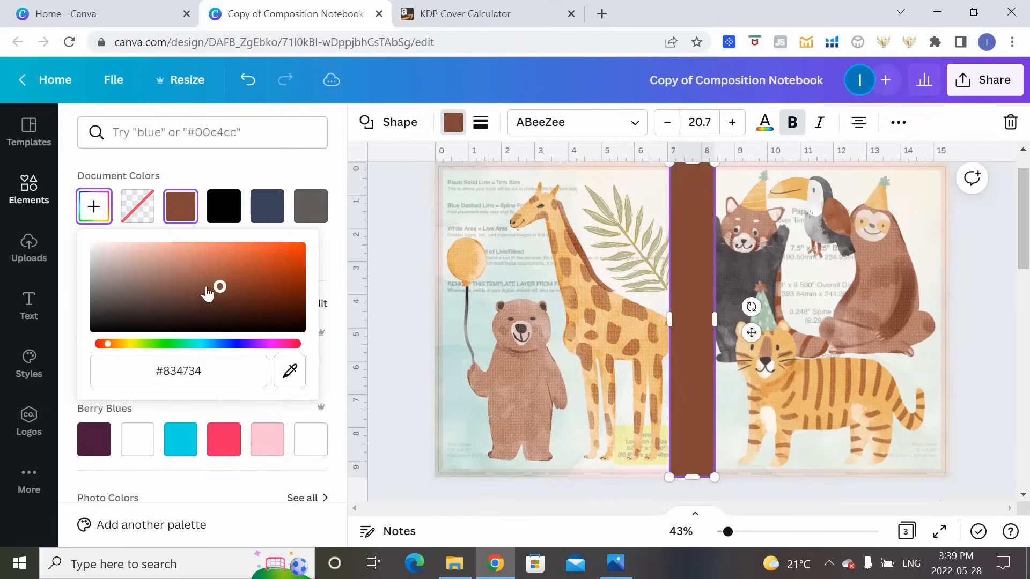
Color the spine strip dark teal from the default colors
left_click(334, 282)
scroll(282, 282, "down", 5)
scroll(283, 291, "down", 3)
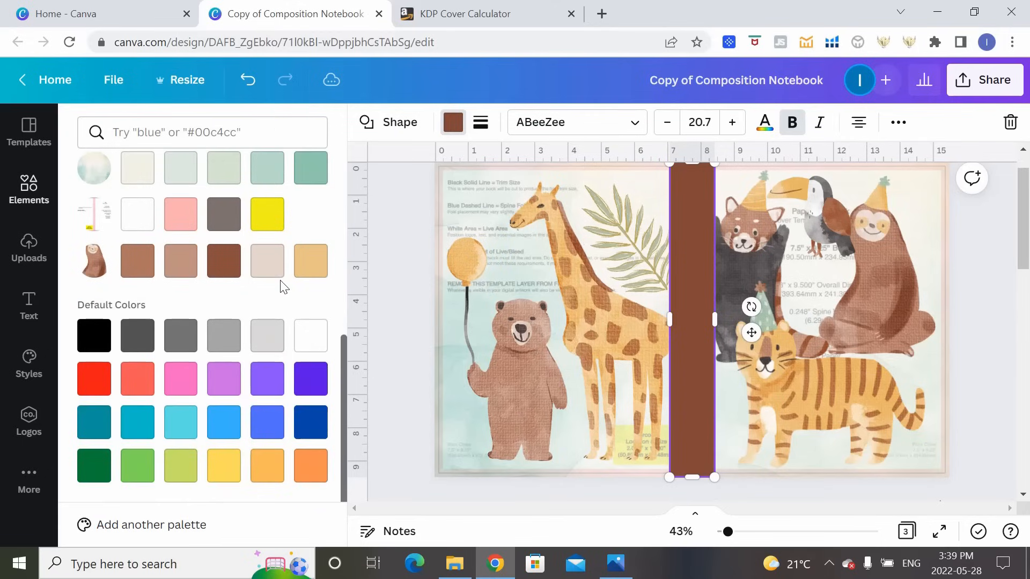
left_click(94, 423)
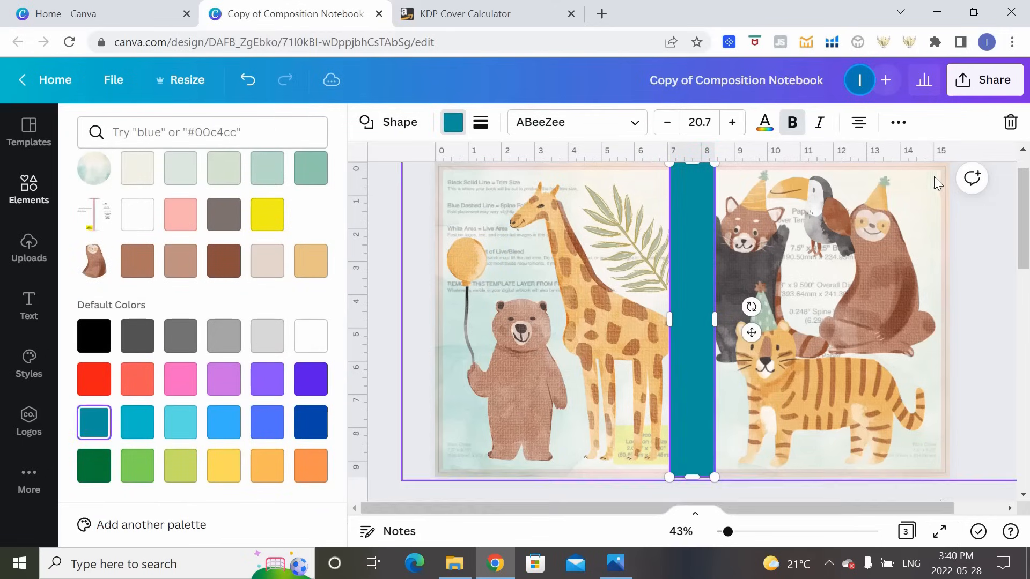
Shift the red panda about 0.5 in away from the spine strip and nudge the sloth slightly outward on the front cover
left_click(720, 186)
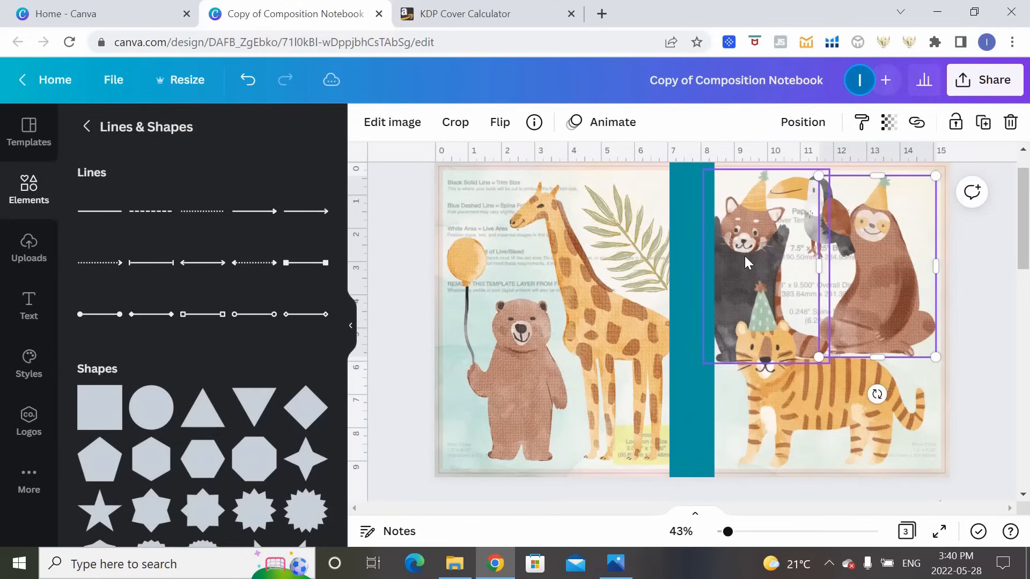
left_click_drag(745, 256, 762, 255)
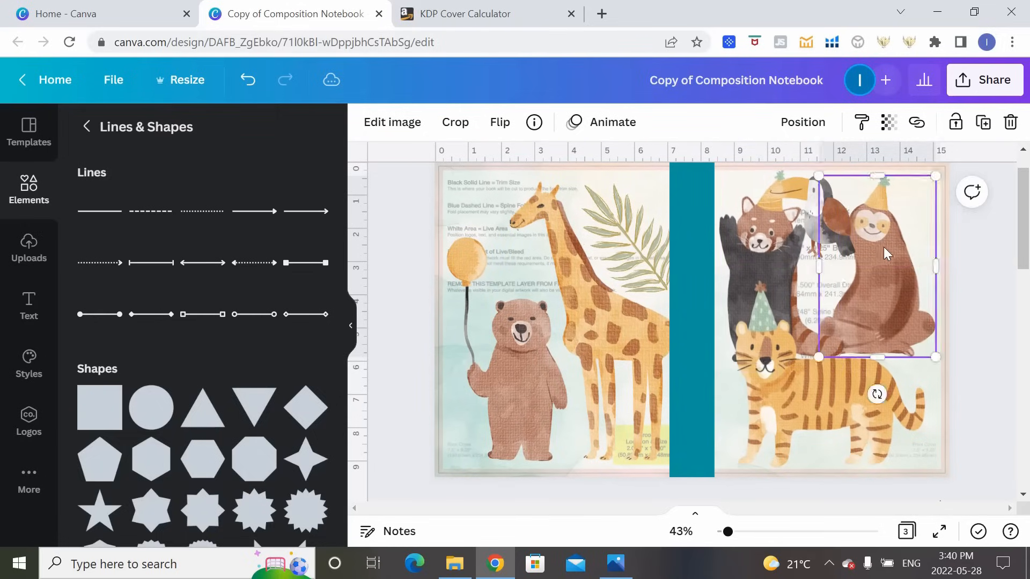
left_click(839, 370)
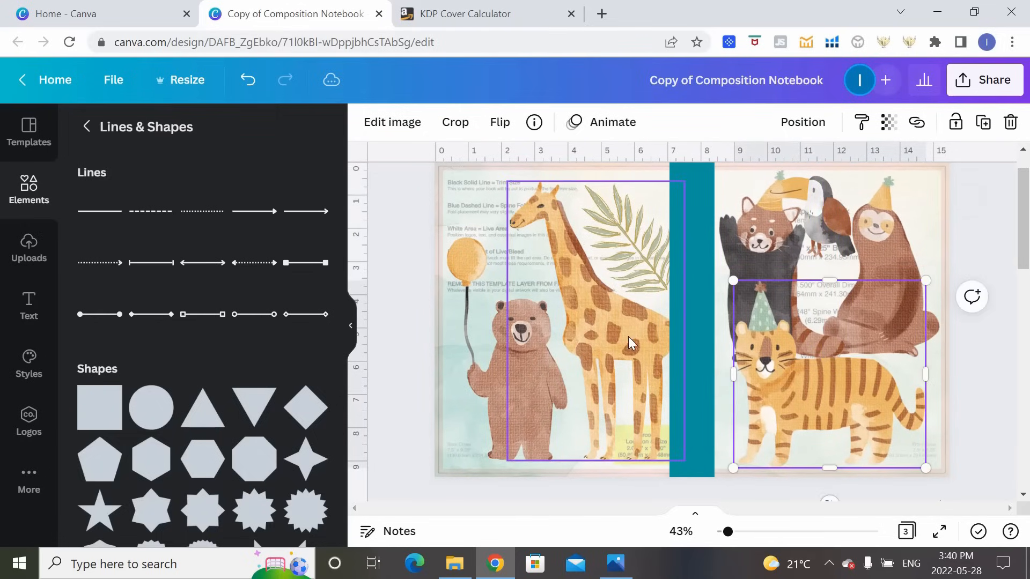
Move the giraffe, bear and palm leaf outward from the spine on the back cover, and shrink the bear slightly
left_click_drag(629, 336, 610, 337)
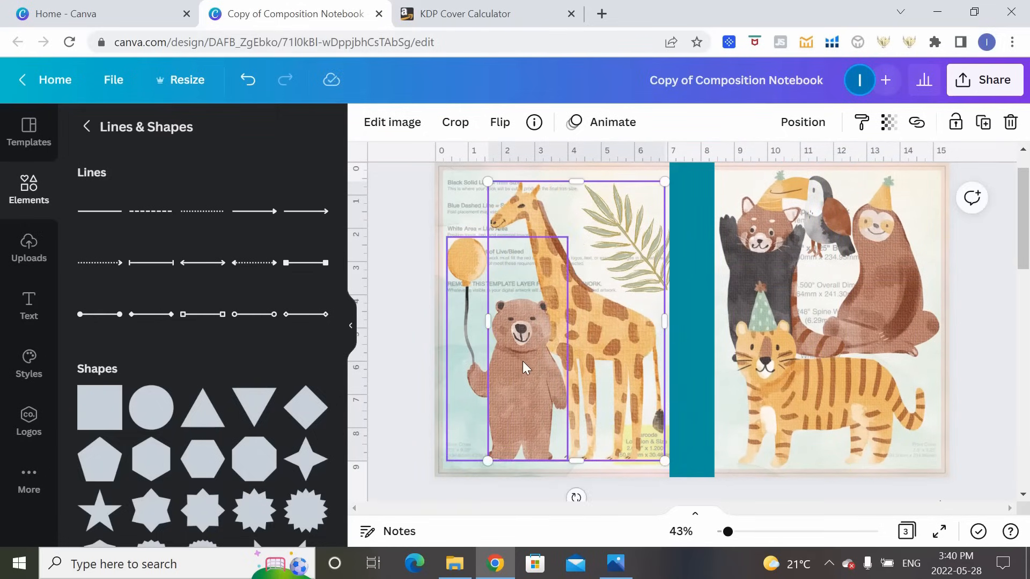
left_click_drag(523, 362, 516, 361)
left_click_drag(626, 239, 611, 237)
left_click(442, 244)
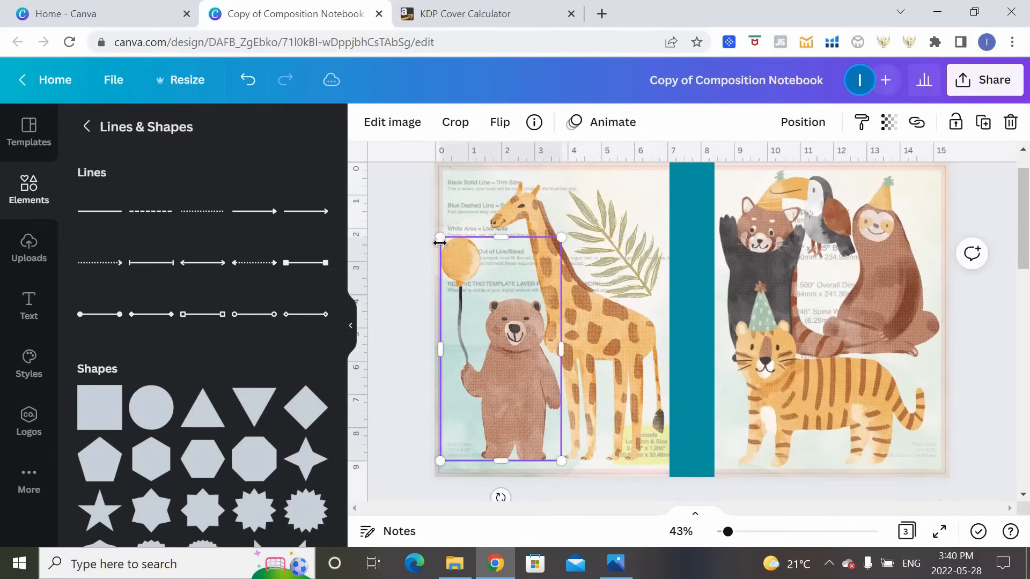
left_click_drag(440, 243, 446, 248)
left_click(994, 333)
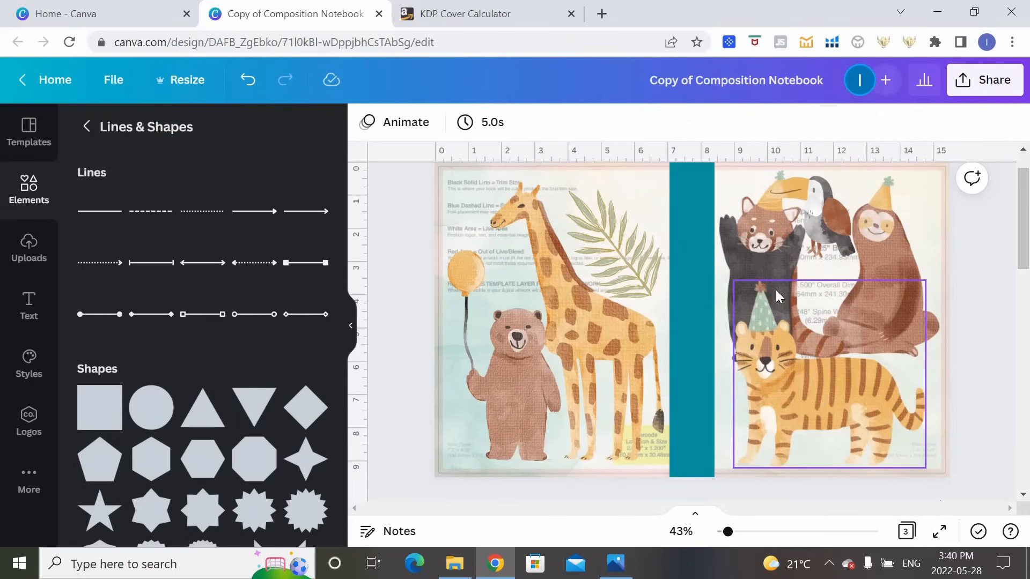
Add a bordered rounded square from Other Shapes and resize it into a label about 3.7 × 1.7 in over the front cover animals
scroll(241, 325, "down", 3)
scroll(242, 321, "down", 7)
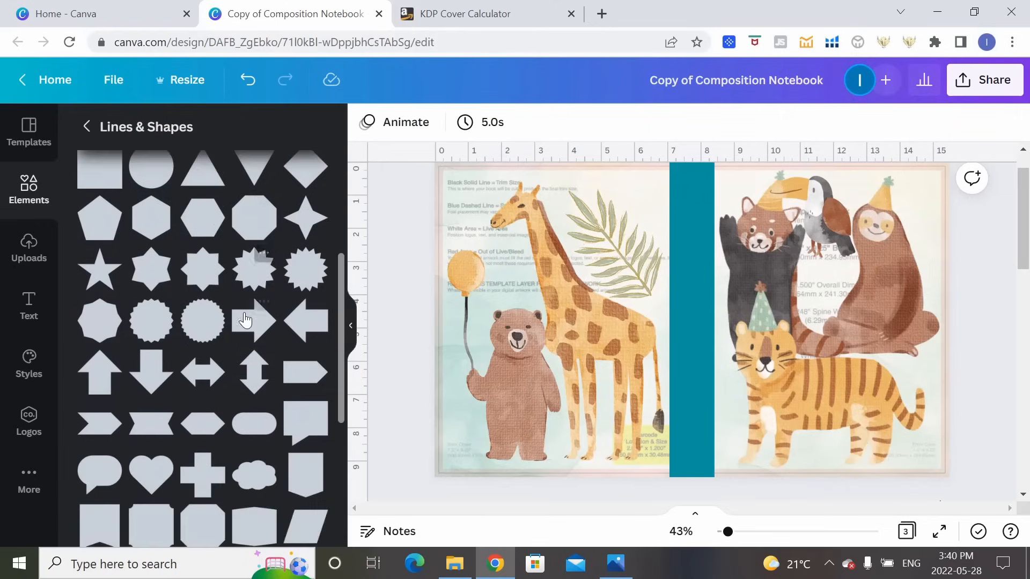
scroll(242, 313, "down", 1)
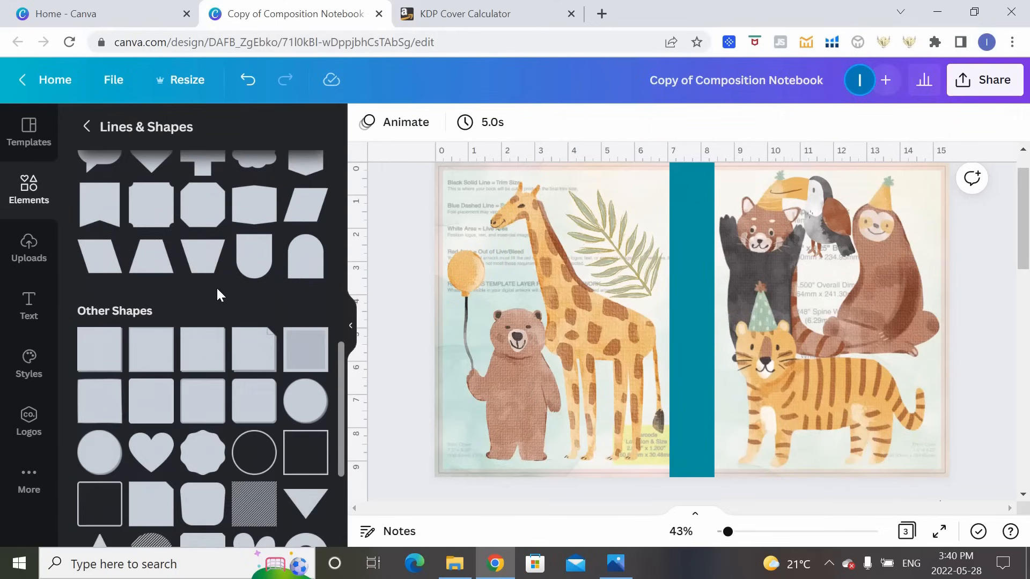
left_click(199, 410)
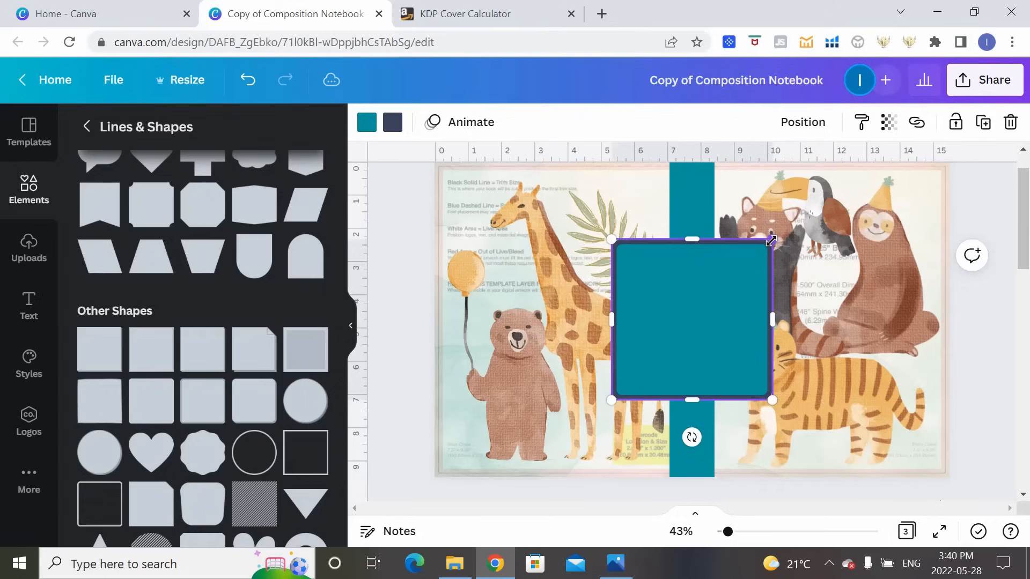
left_click_drag(771, 241, 861, 275)
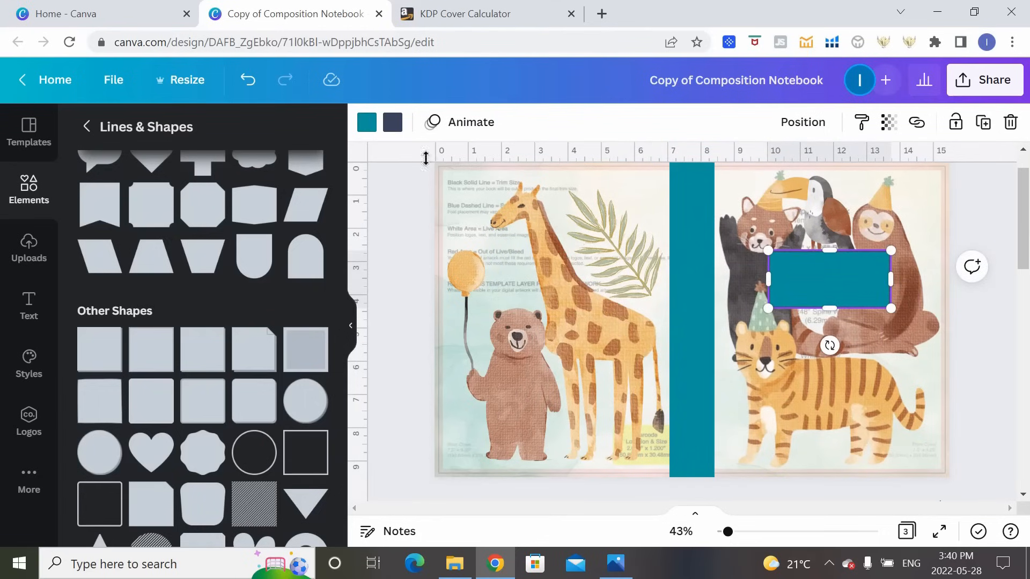
Color the front cover label with a white fill and a teal border matching the spine strip
left_click(368, 125)
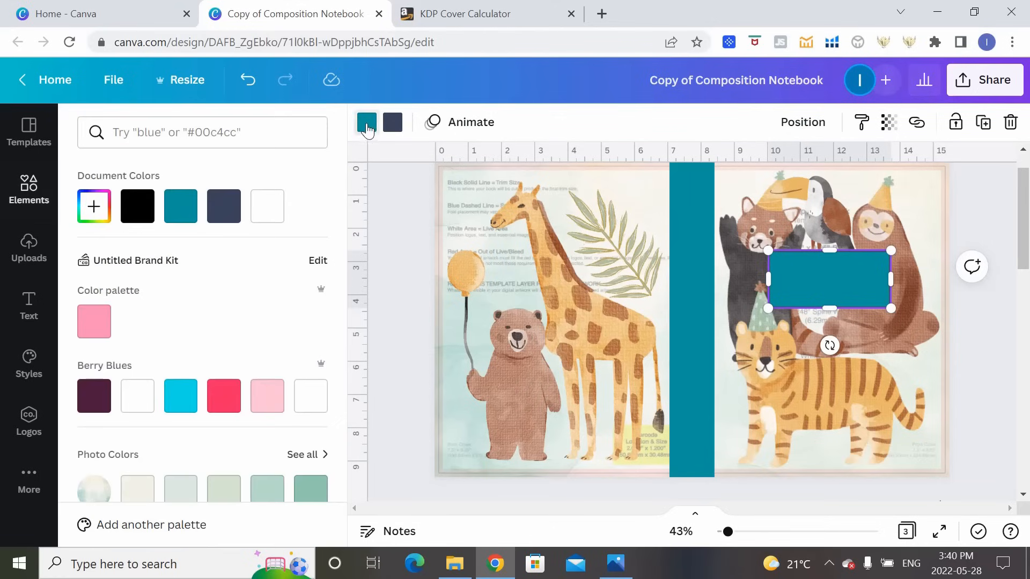
left_click(274, 207)
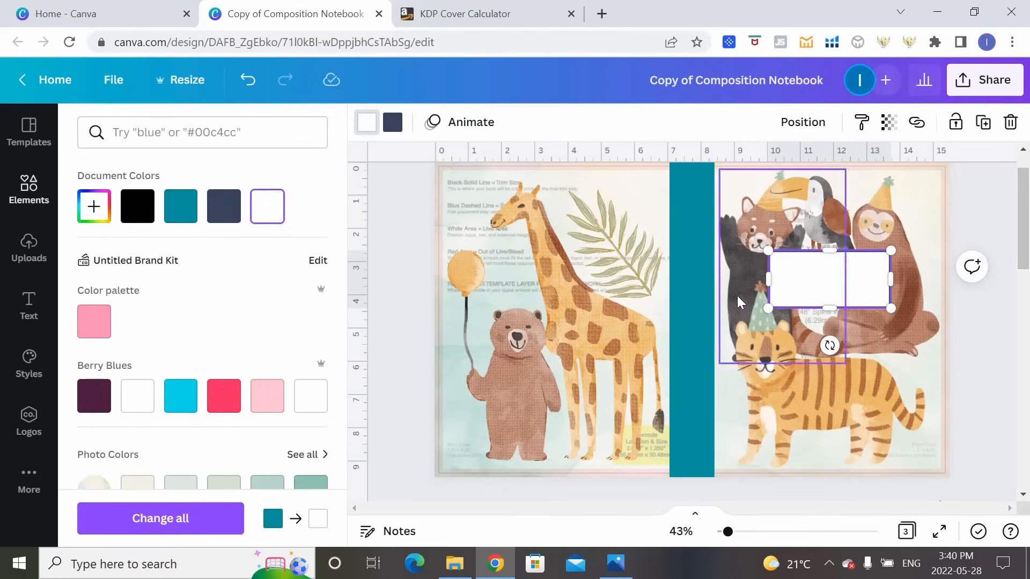
left_click(393, 134)
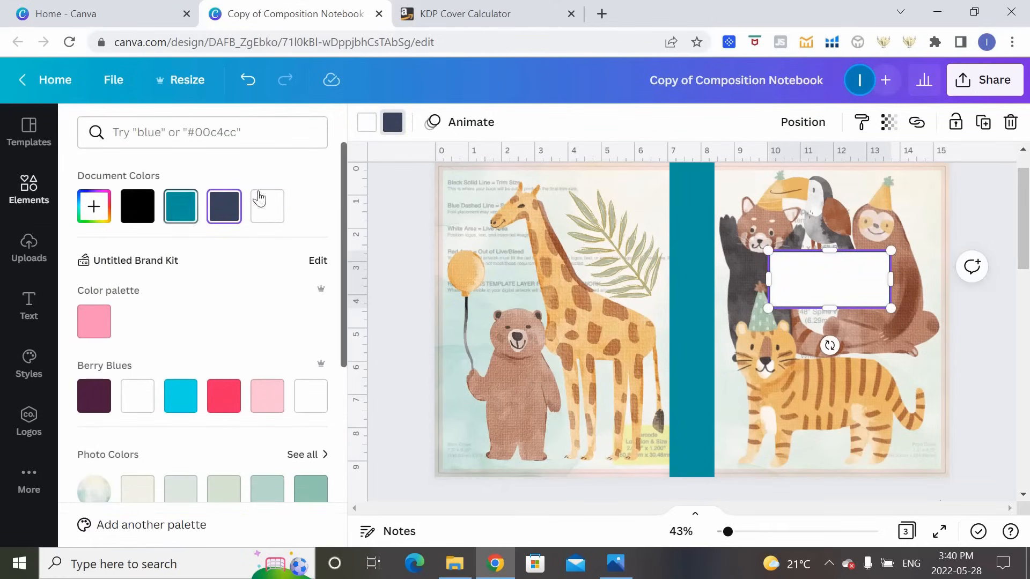
left_click(174, 220)
left_click(965, 322)
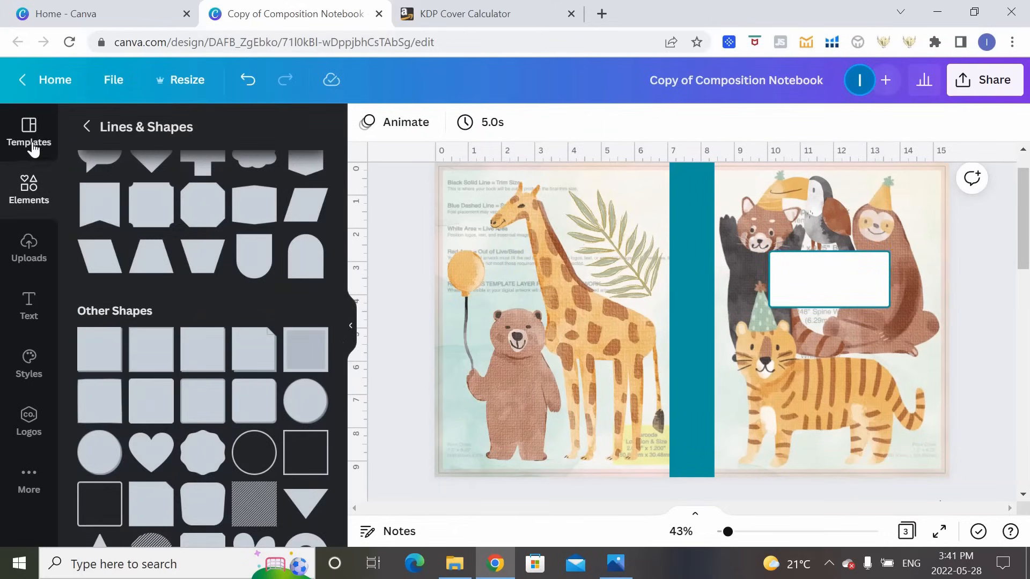
Add a subheading reading "Composition Notebook" and position it over the upper part of the white label
left_click(31, 317)
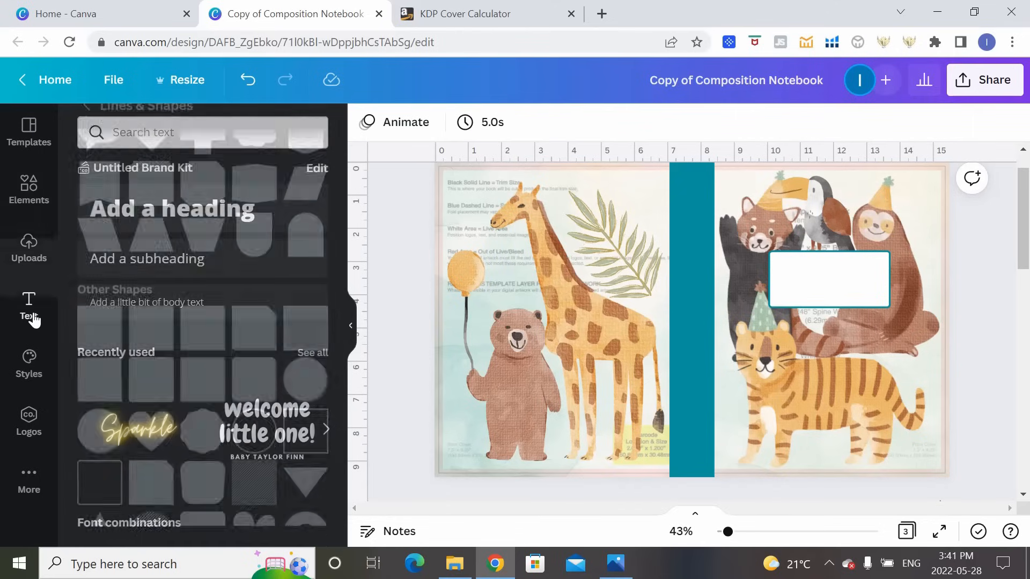
scroll(176, 277, "down", 2)
scroll(176, 276, "down", 10)
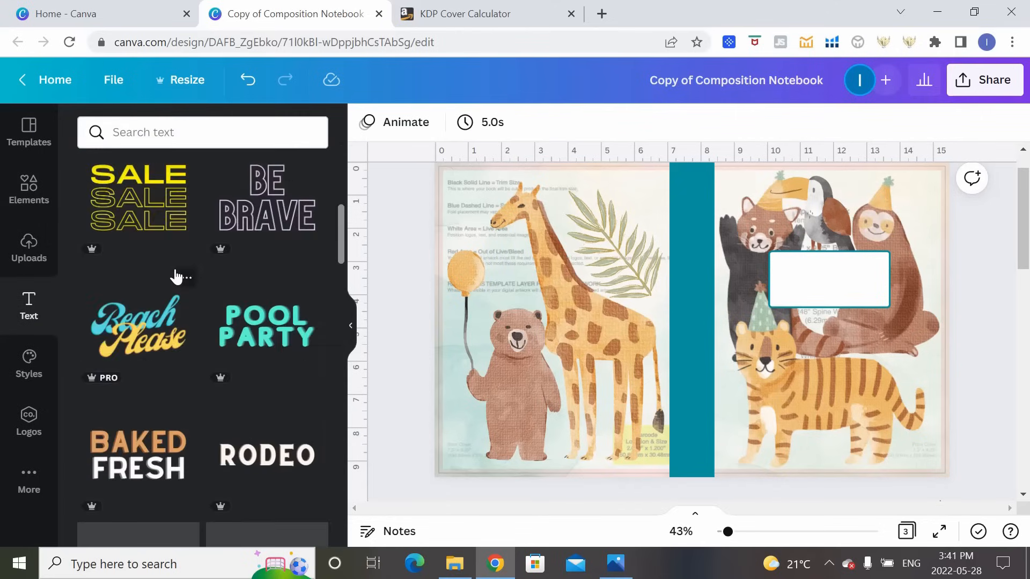
scroll(234, 283, "up", 4)
scroll(235, 283, "up", 8)
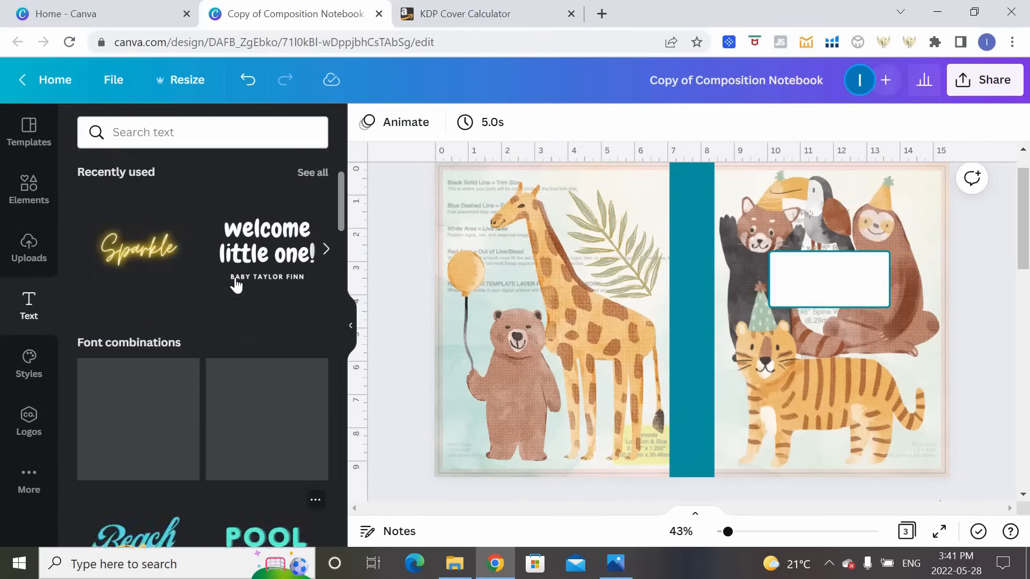
scroll(268, 343, "down", 4)
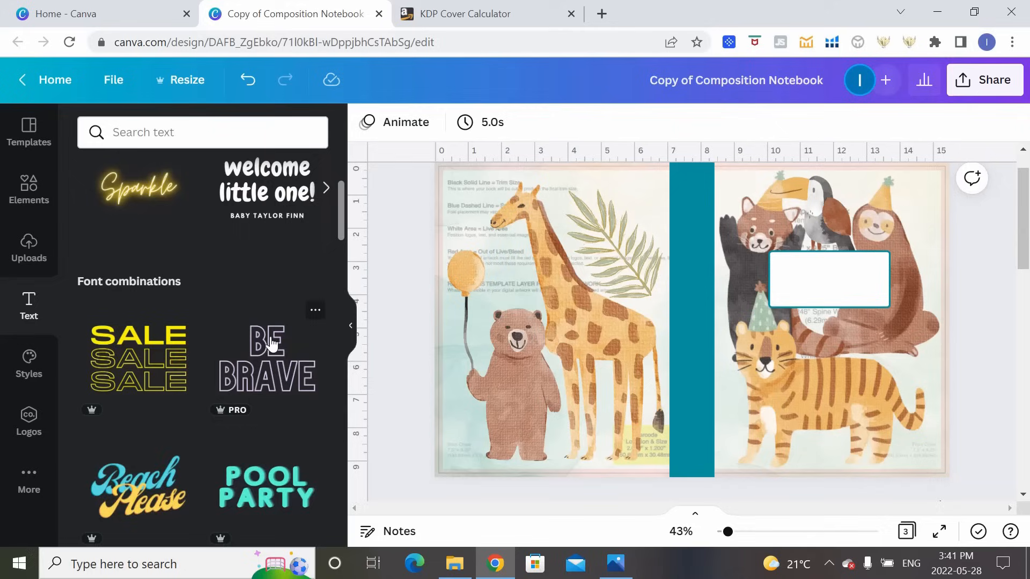
scroll(271, 344, "up", 4)
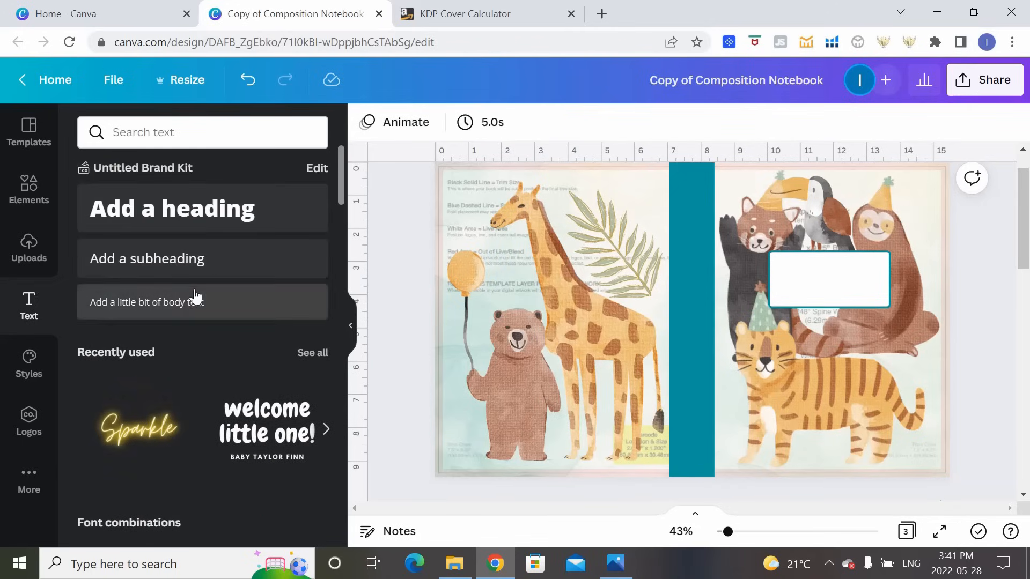
left_click(221, 271)
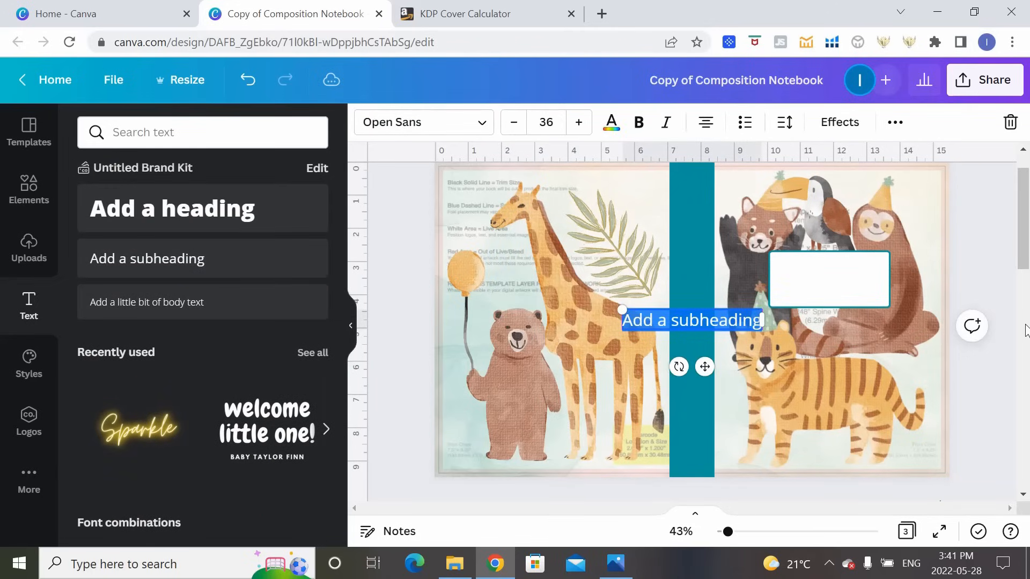
type("Com")
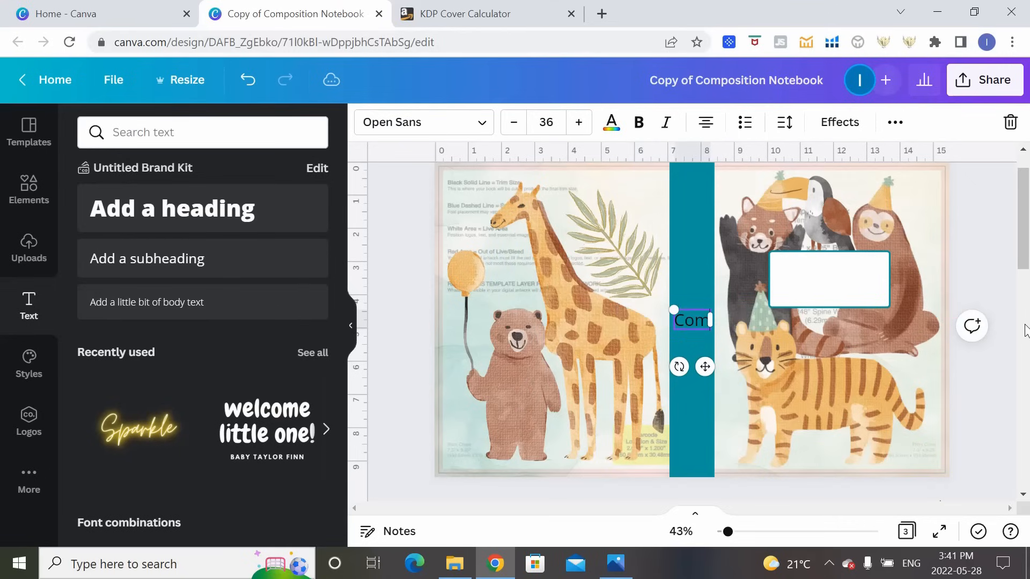
type("position Notebook")
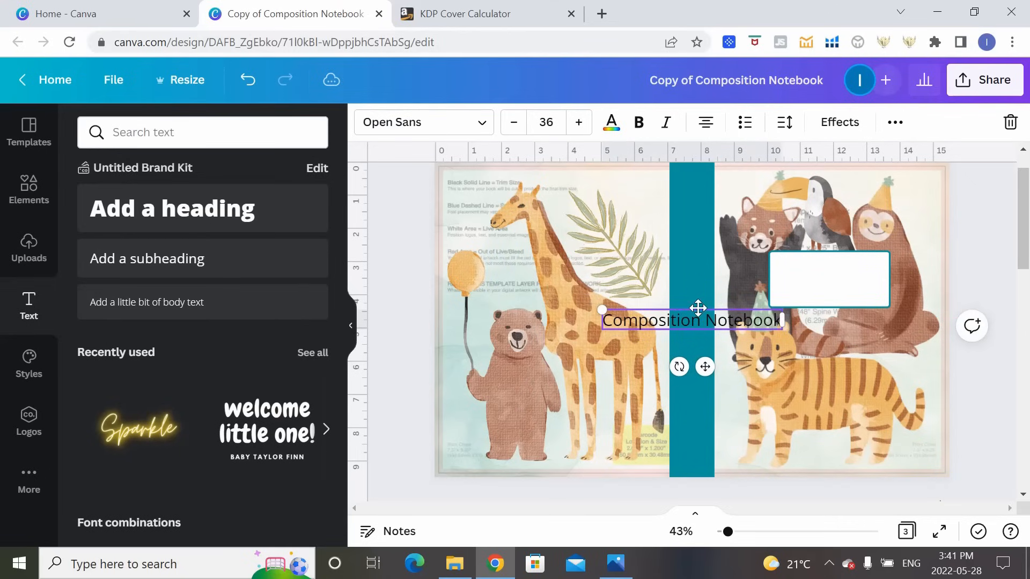
left_click_drag(698, 307, 832, 266)
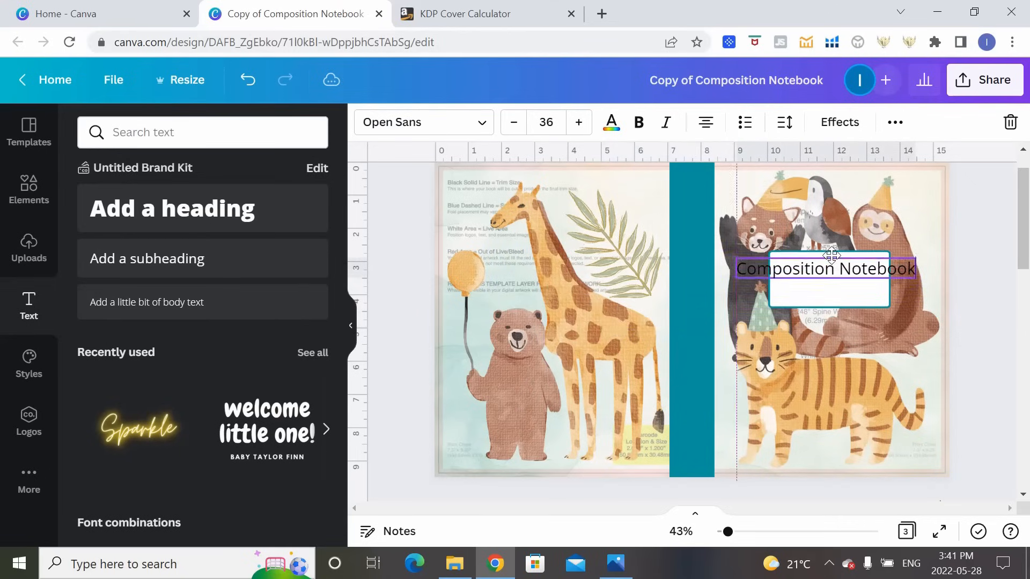
Format the "Composition Notebook" text as bold ABeeZee at size 22 and center it near the label's upper edge
left_click(482, 122)
type("abeezee")
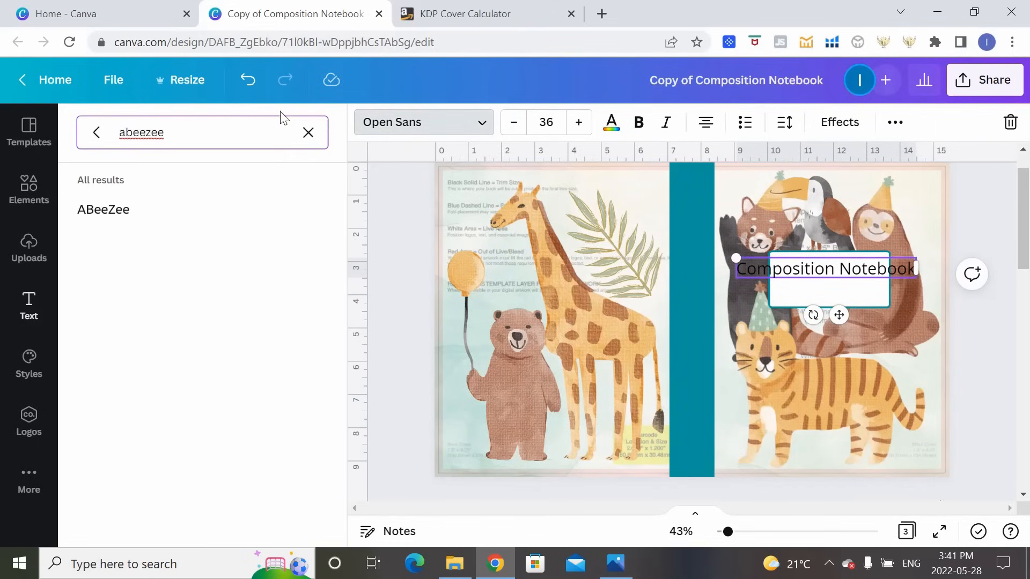
left_click(161, 211)
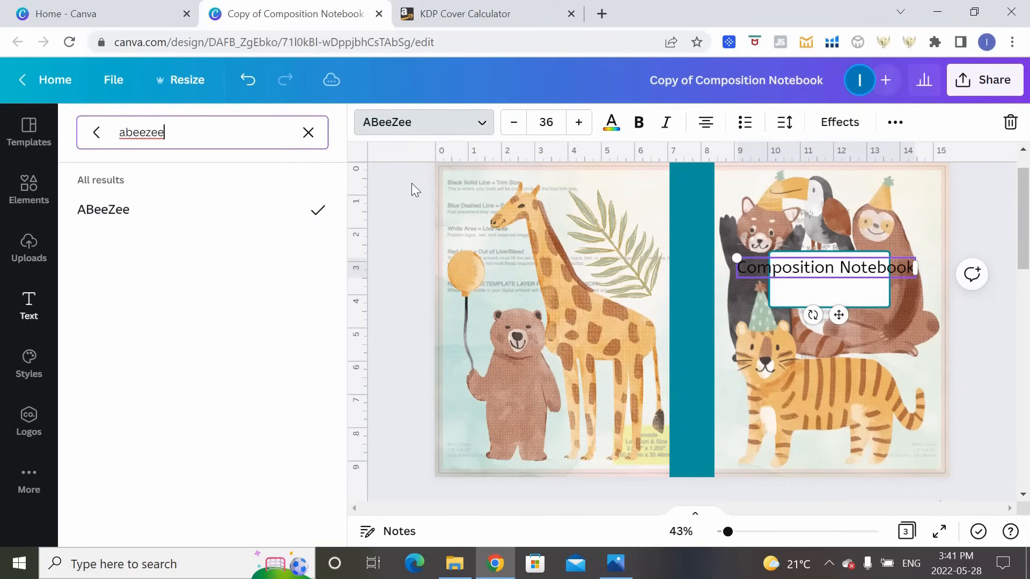
left_click(557, 125)
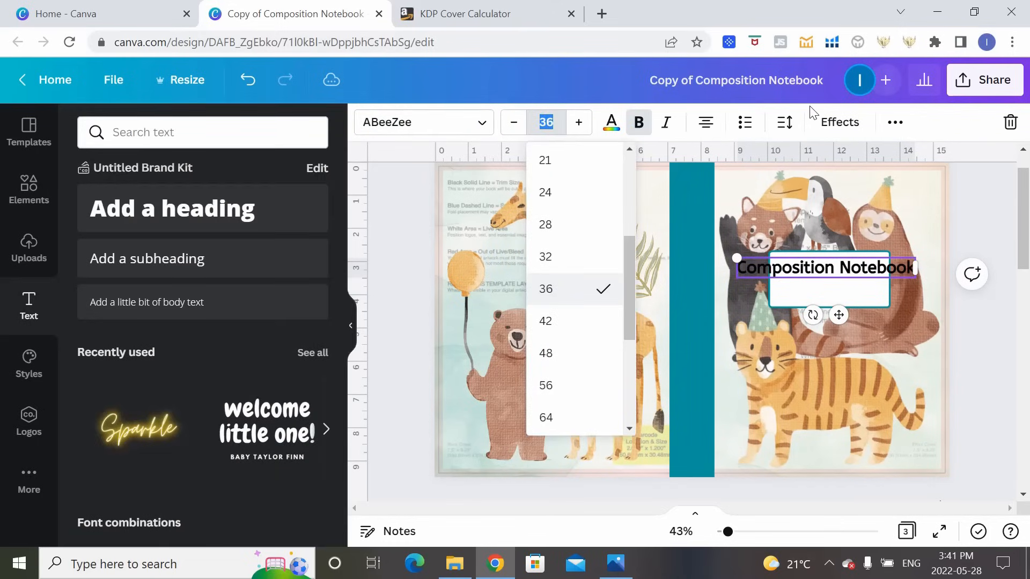
type("22")
key("Return")
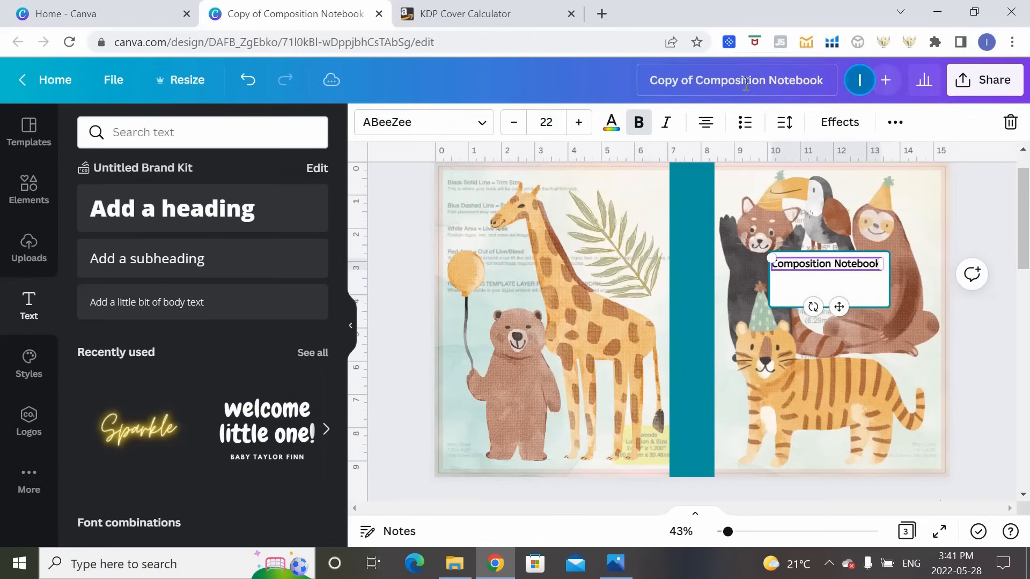
left_click(546, 123)
left_click(530, 91)
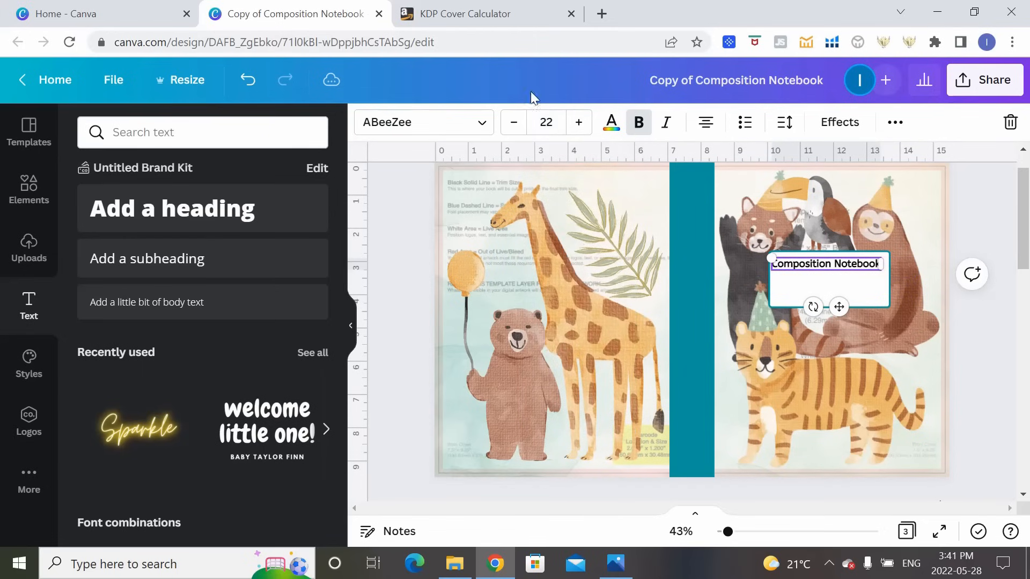
left_click_drag(794, 268, 798, 269)
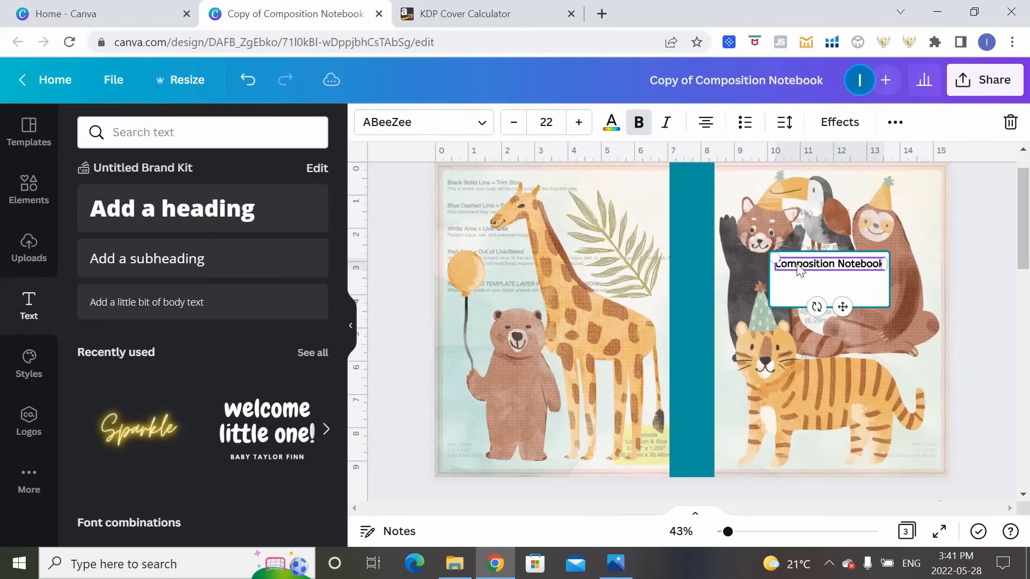
Add a plain solid line below the label title, shorten it to the title's width, and place a matching line beneath it
left_click(974, 337)
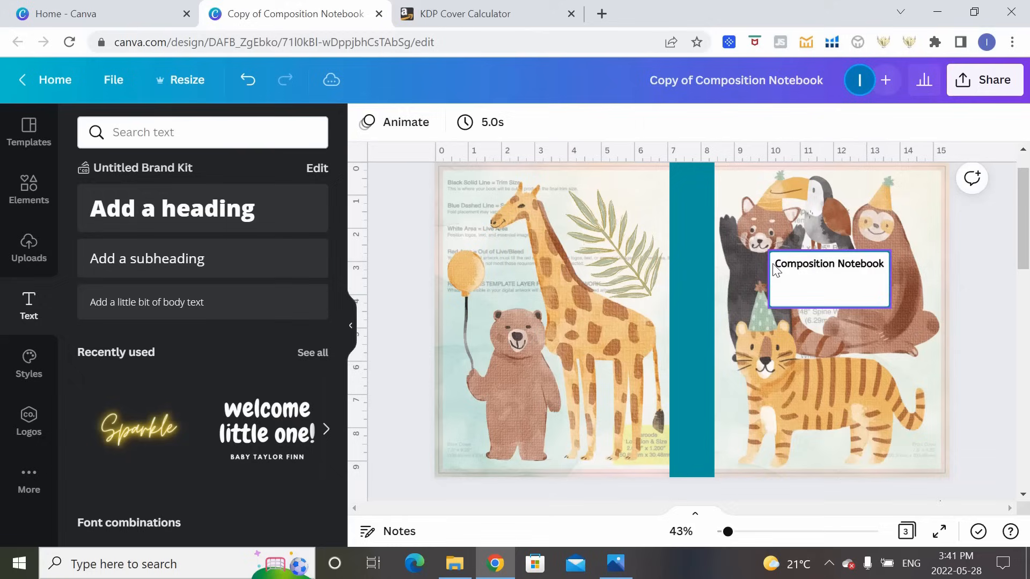
left_click(29, 188)
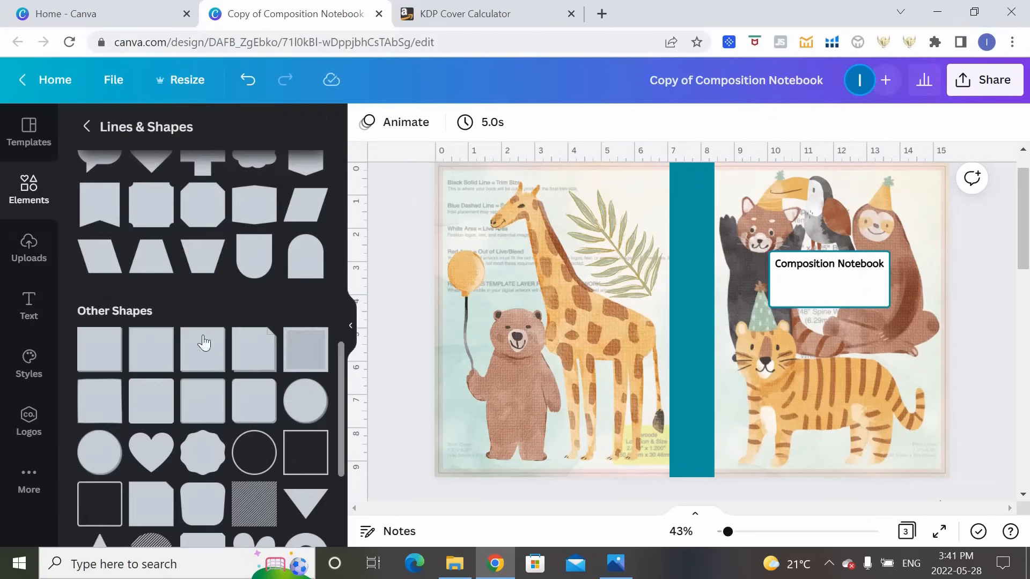
left_click(78, 207)
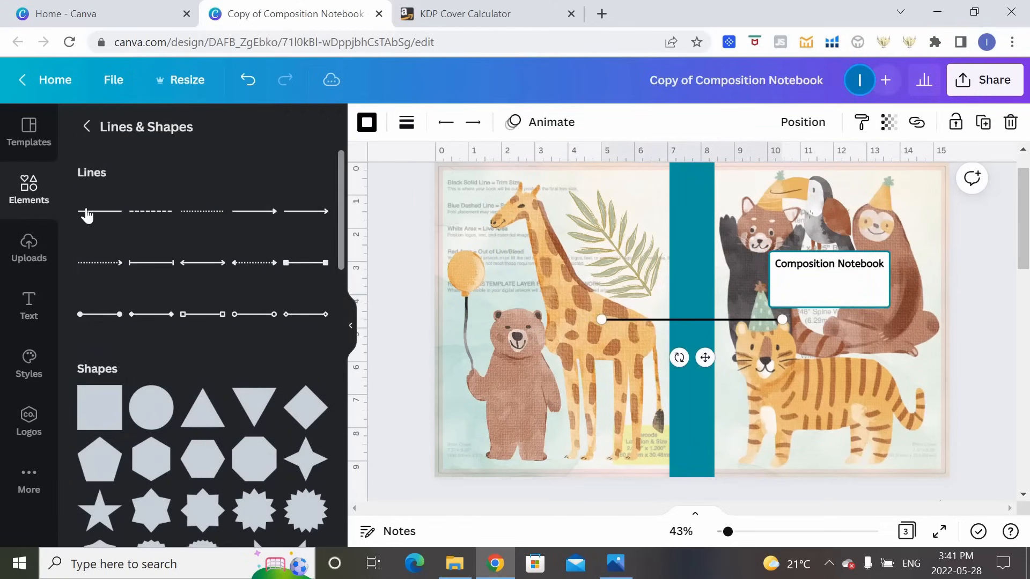
left_click_drag(725, 320, 828, 275)
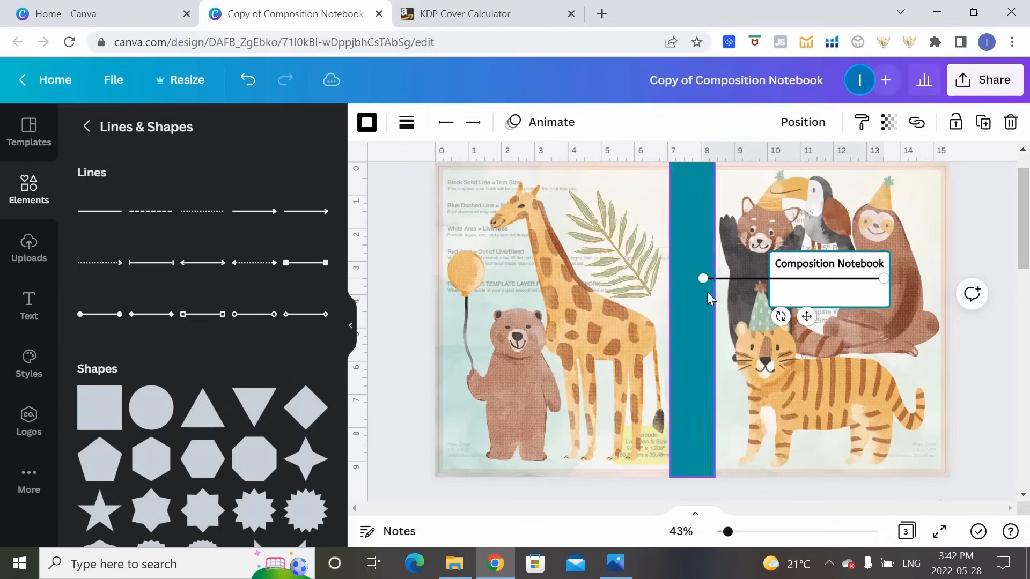
left_click_drag(703, 278, 782, 280)
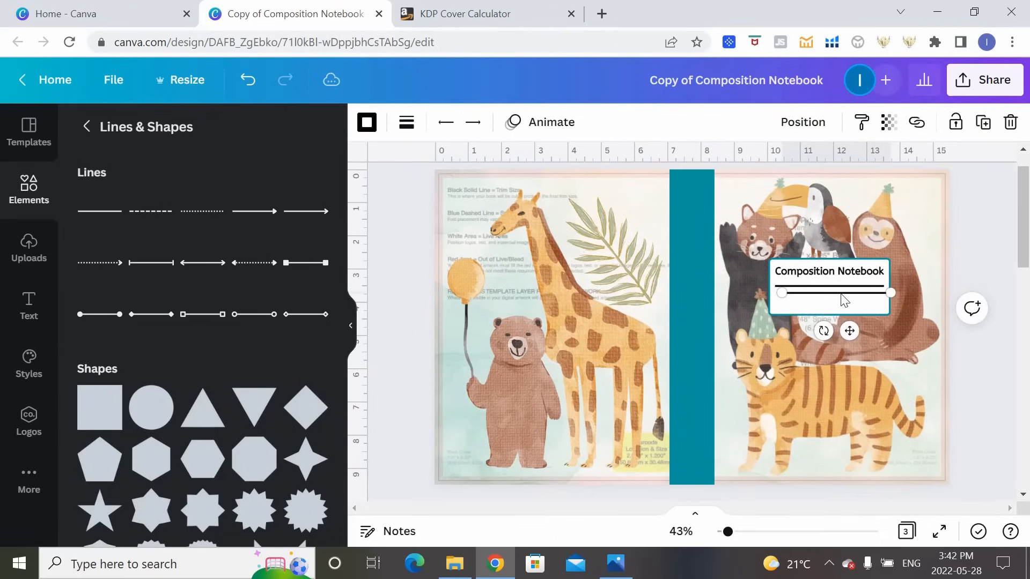
left_click_drag(841, 294, 836, 301)
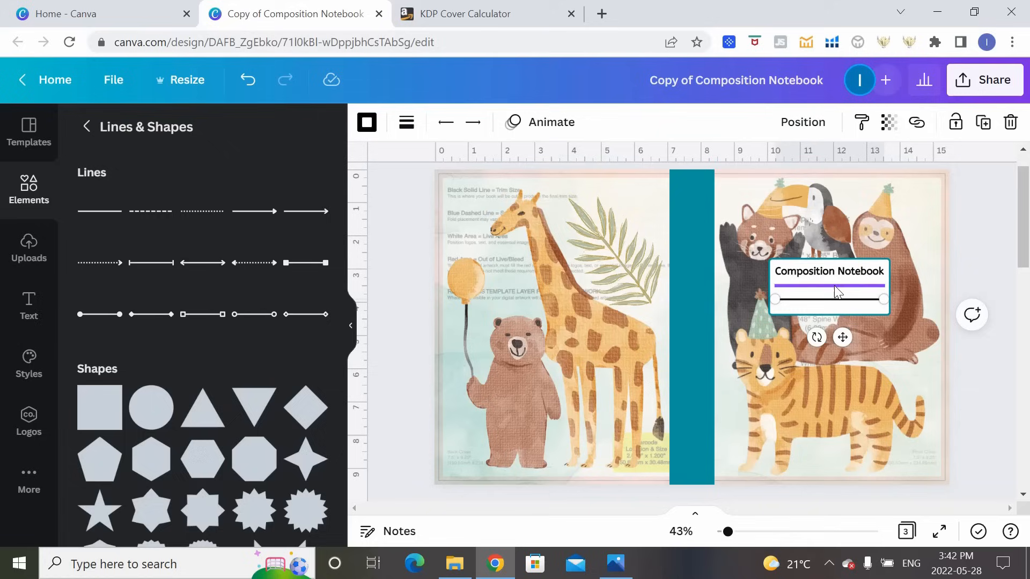
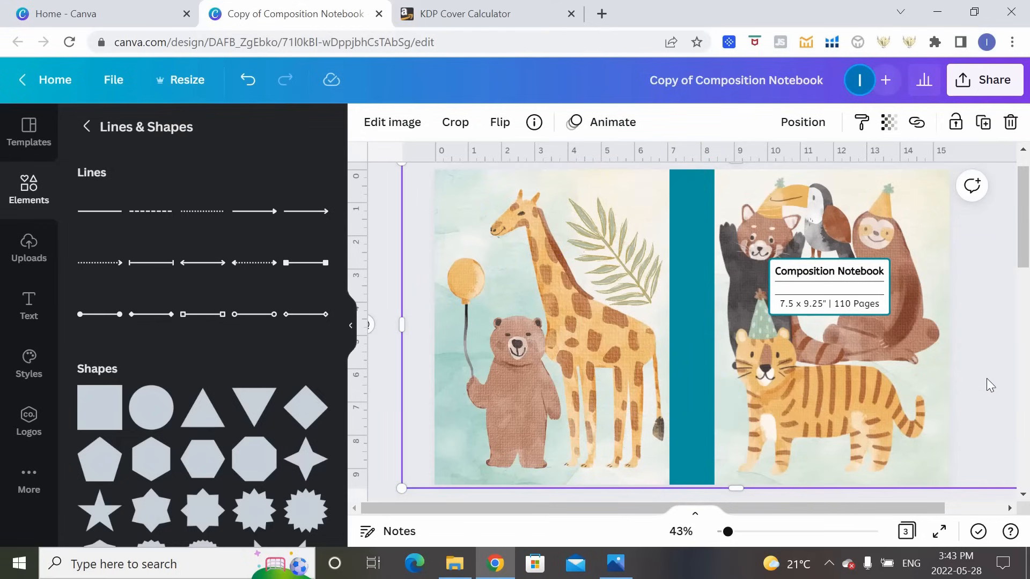
Download only page 1 of the cover design as a PDF Print file with RGB color space
left_click(993, 87)
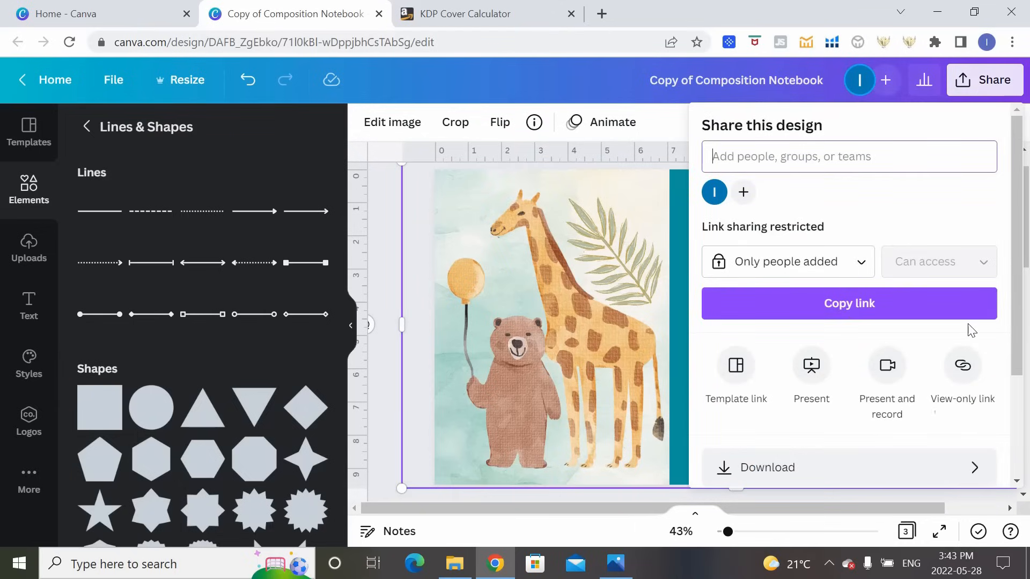
left_click(781, 469)
left_click(993, 188)
left_click(993, 187)
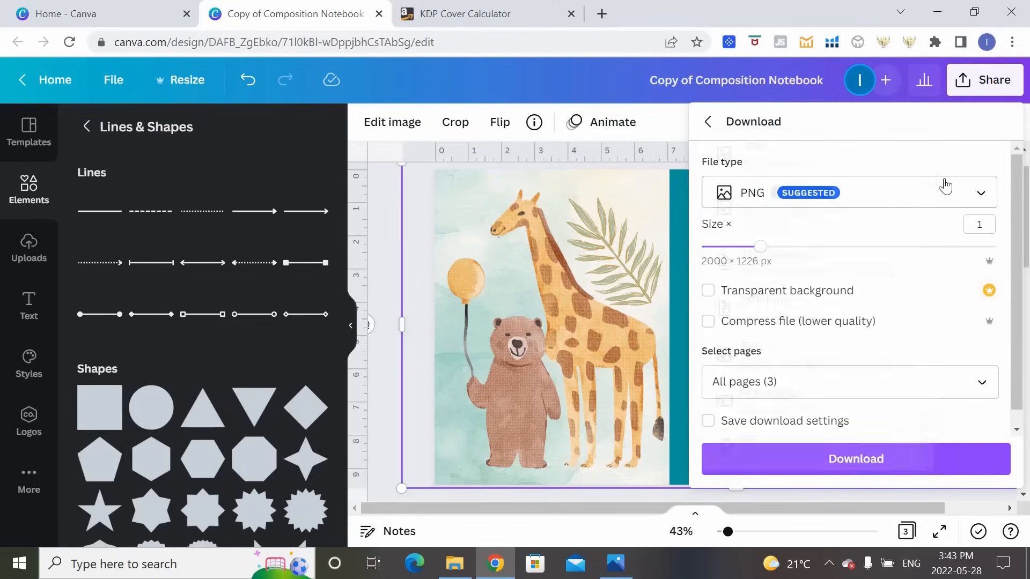
left_click(977, 194)
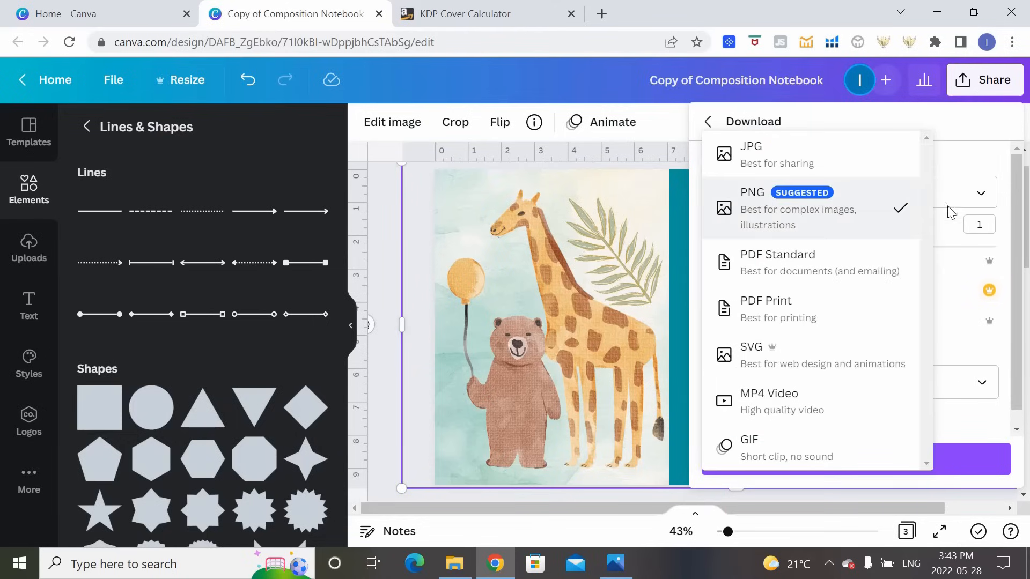
left_click(825, 310)
left_click(845, 446)
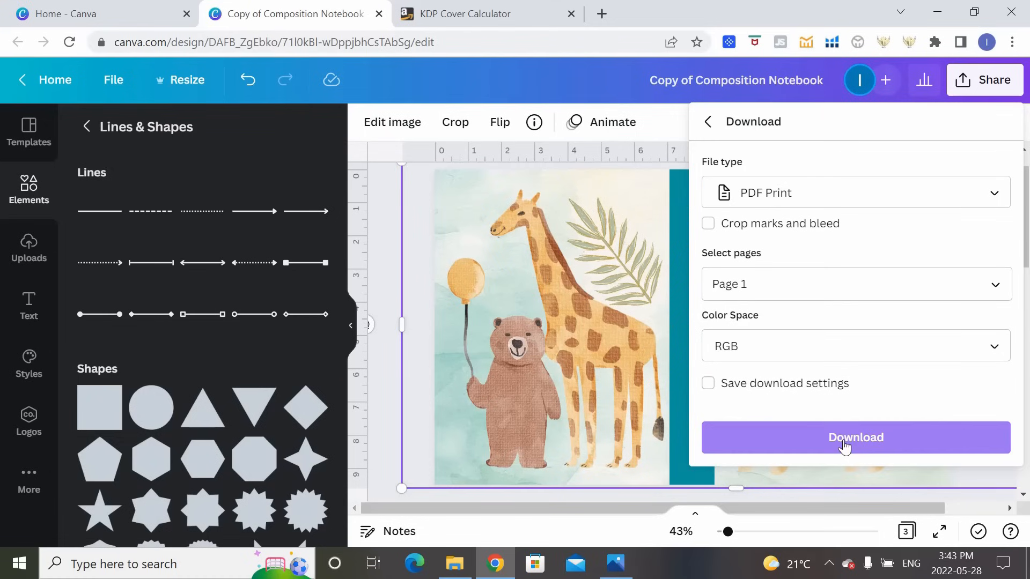
left_click(844, 445)
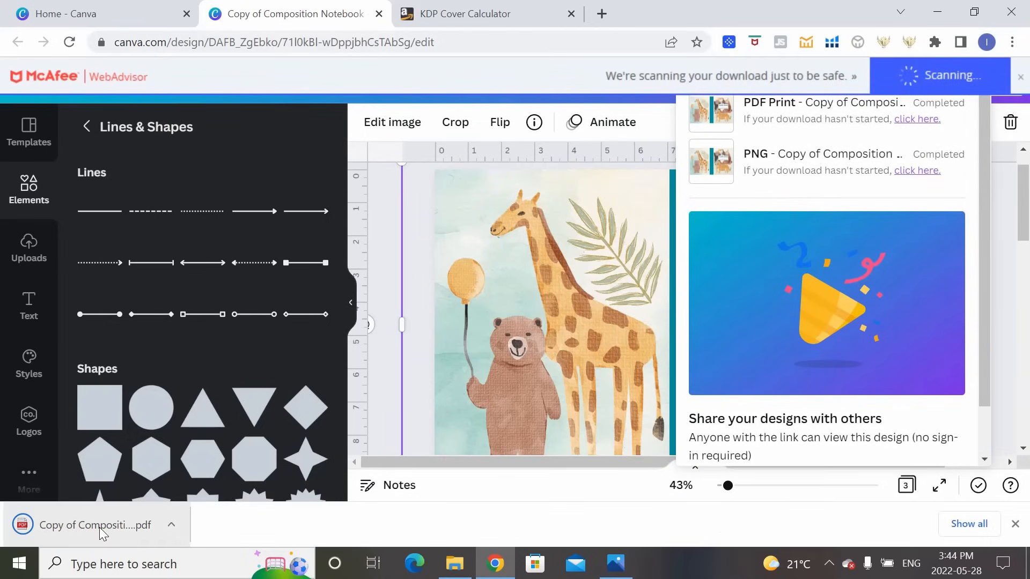
Open the downloaded cover PDF and inspect the whole page, zooming out
left_click(103, 531)
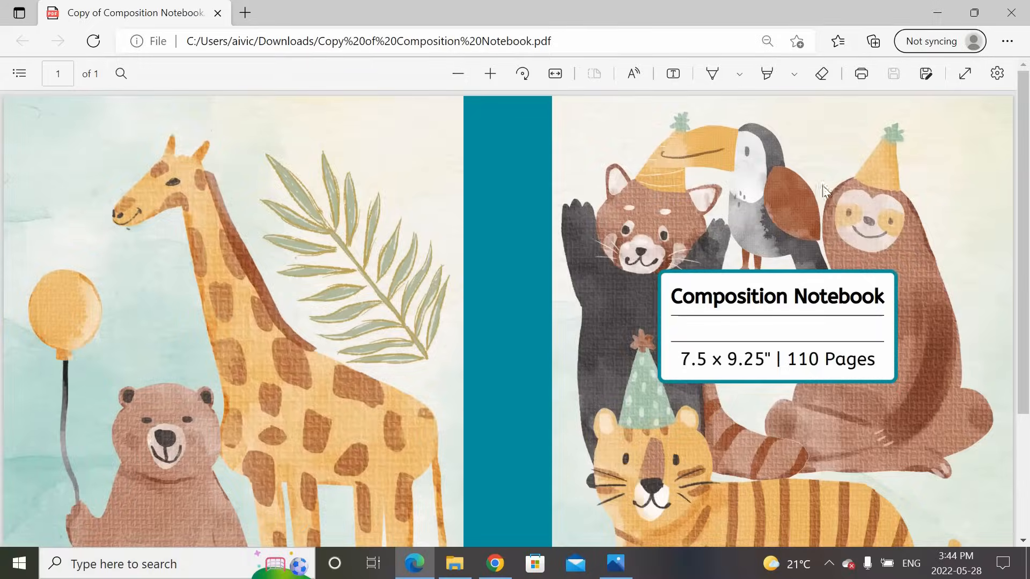
scroll(976, 222, "down", 3)
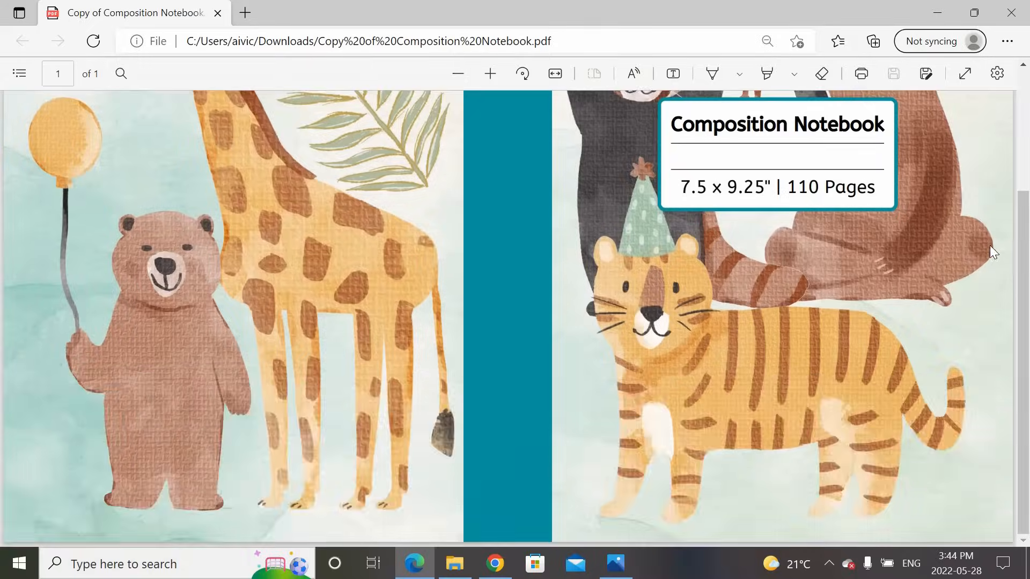
left_click(459, 74)
left_click(459, 74)
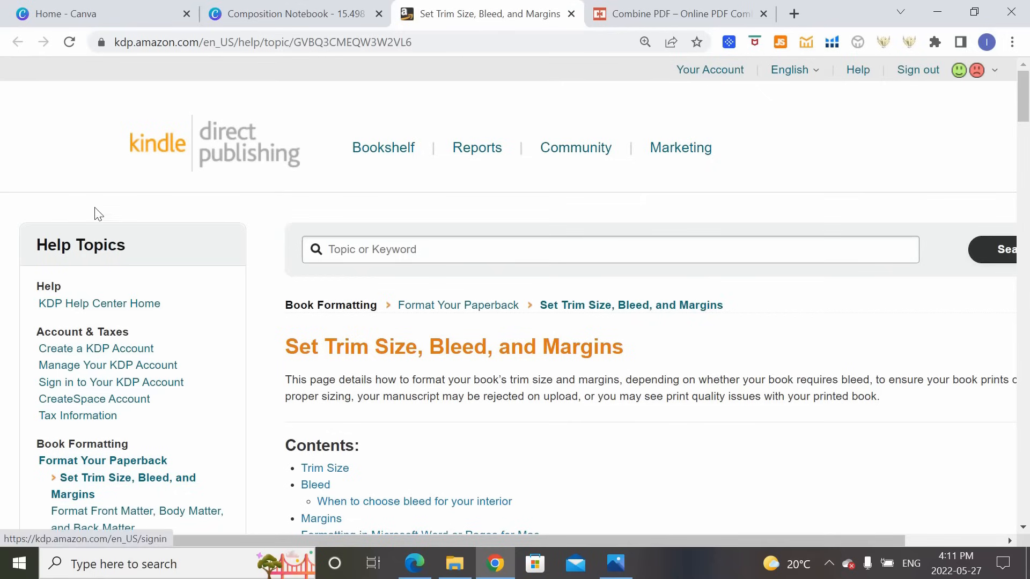
Read the KDP help page "Set Trim Size, Bleed, and Margins" down to the Bleed section's interior illustrations
scroll(544, 330, "down", 1)
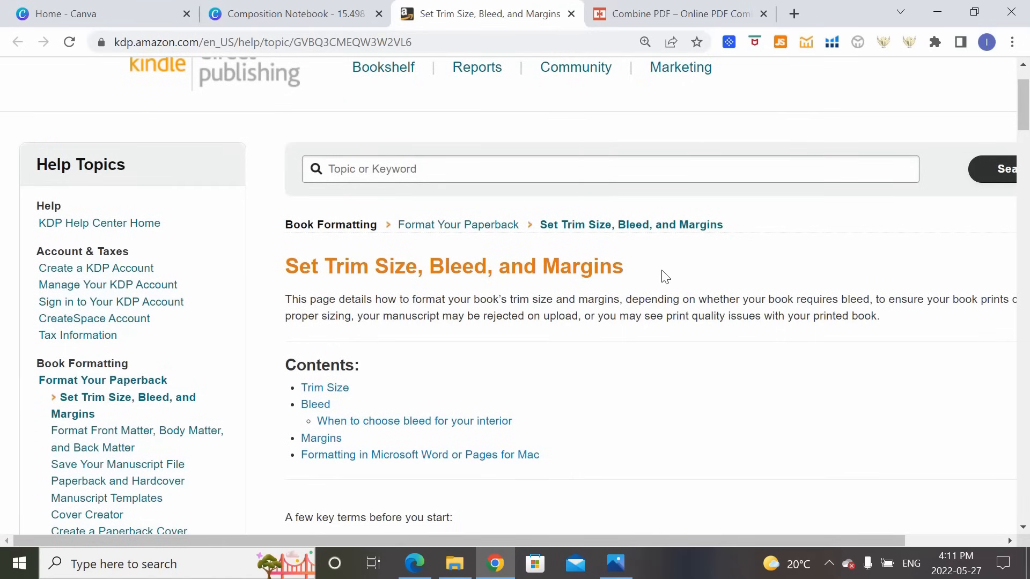
scroll(663, 277, "up", 1)
scroll(662, 276, "down", 1)
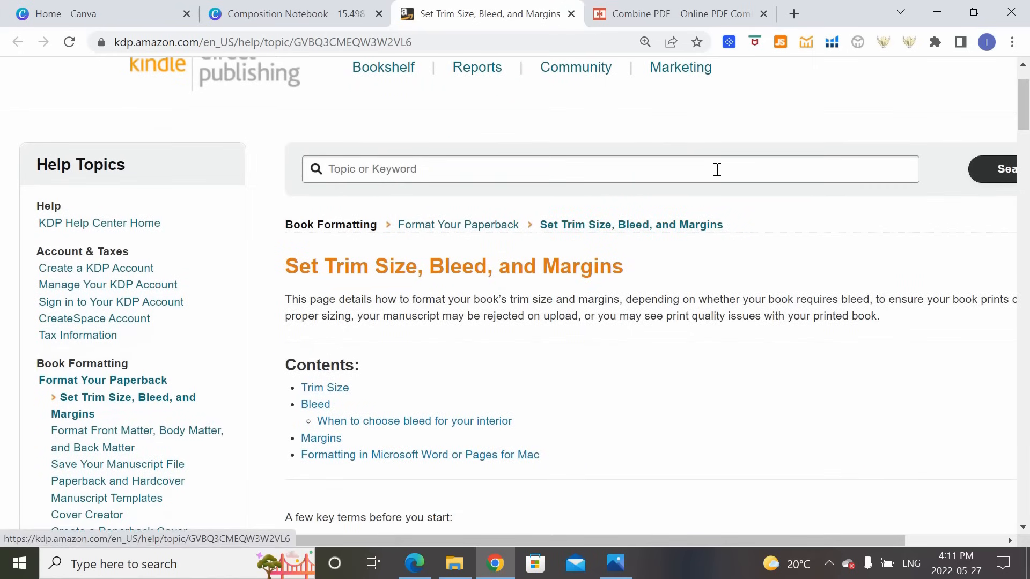
scroll(743, 177, "down", 8)
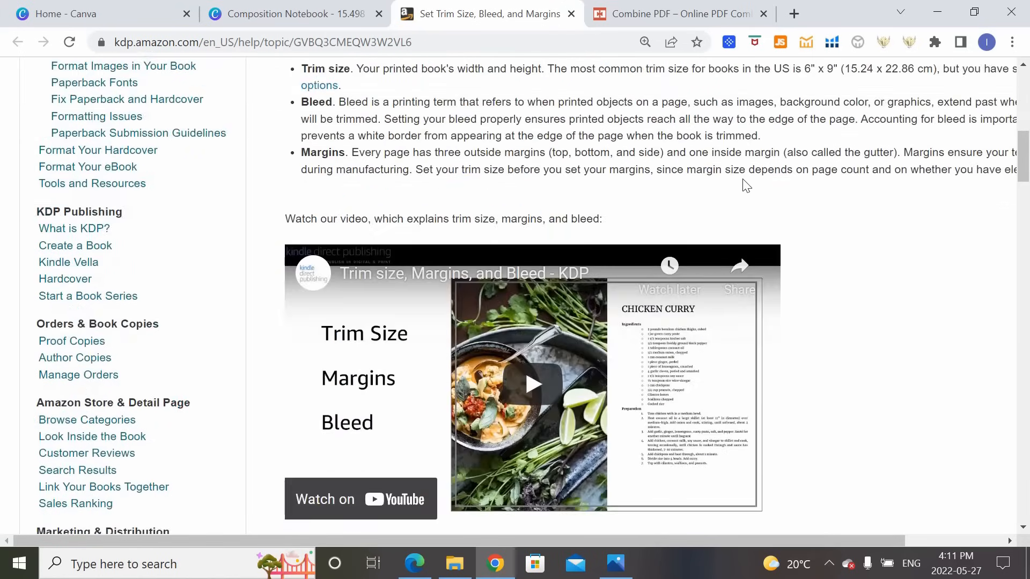
scroll(746, 185, "down", 9)
scroll(744, 180, "down", 2)
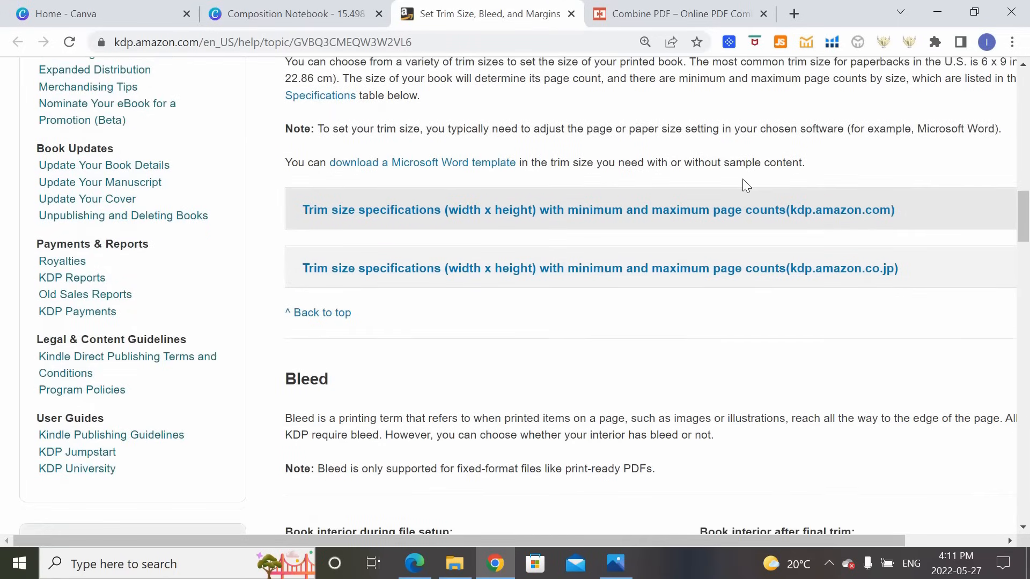
scroll(744, 180, "down", 3)
scroll(743, 181, "down", 3)
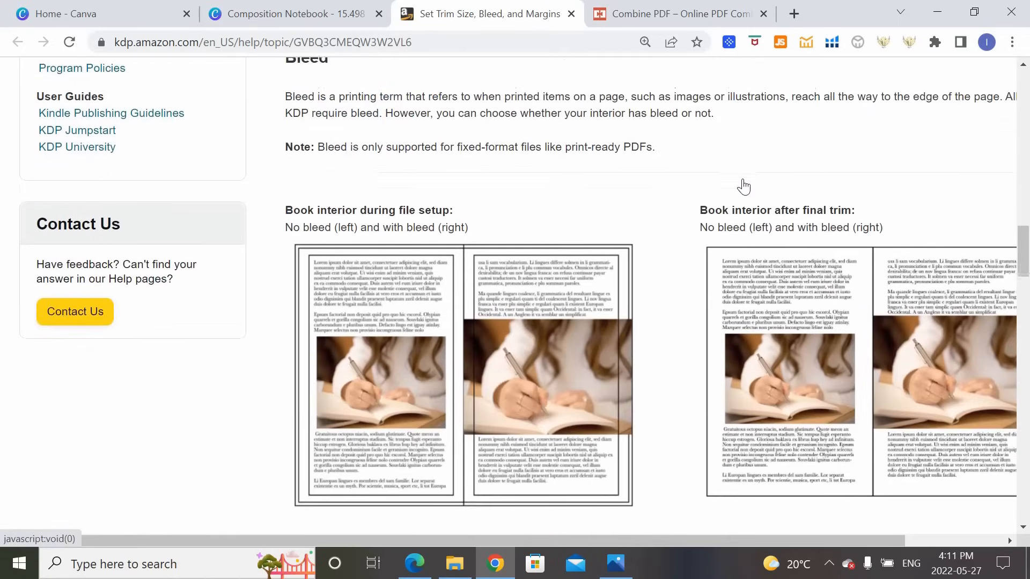
scroll(740, 184, "up", 3)
scroll(645, 208, "down", 1)
scroll(646, 208, "down", 2)
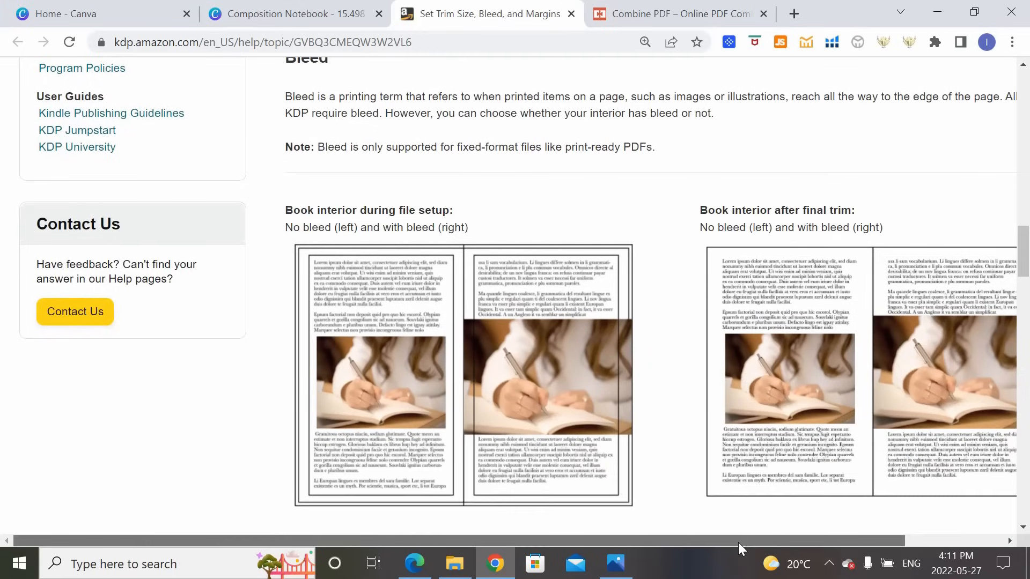
left_click_drag(738, 542, 842, 541)
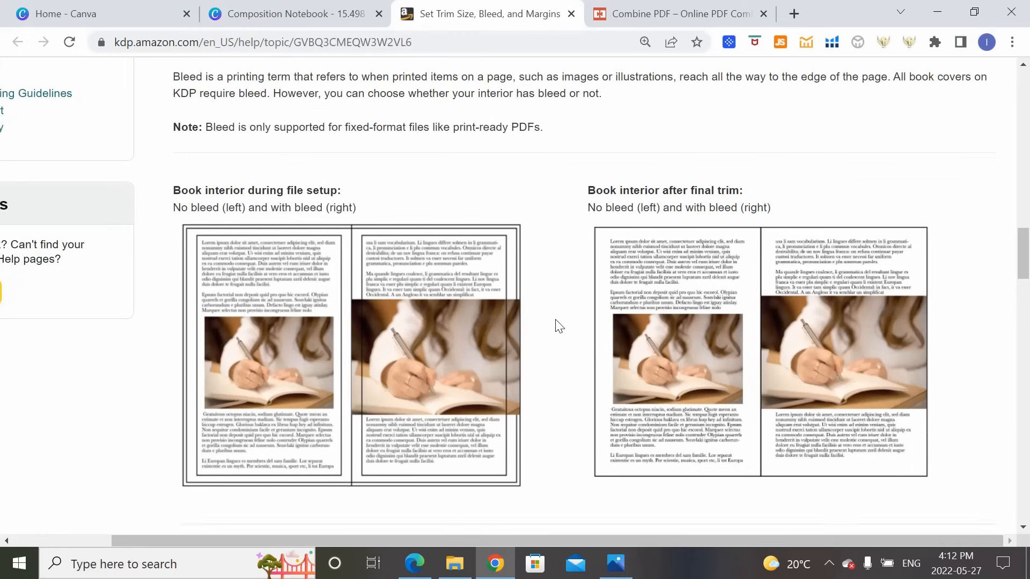
Expand the kdp.amazon.com examples of page size with and without bleed and examine the size table
scroll(556, 324, "down", 3)
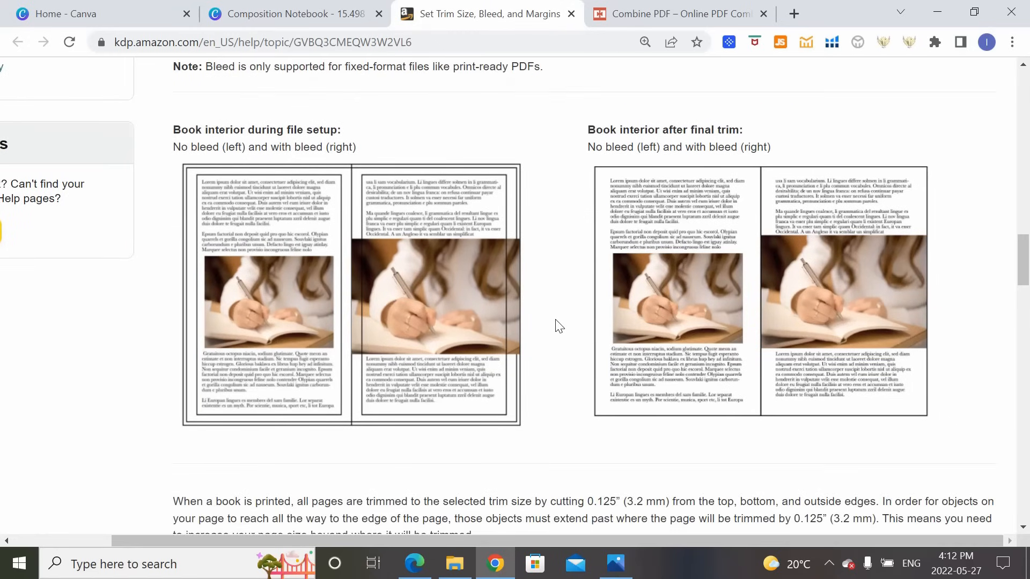
scroll(558, 325, "up", 2)
scroll(677, 253, "down", 5)
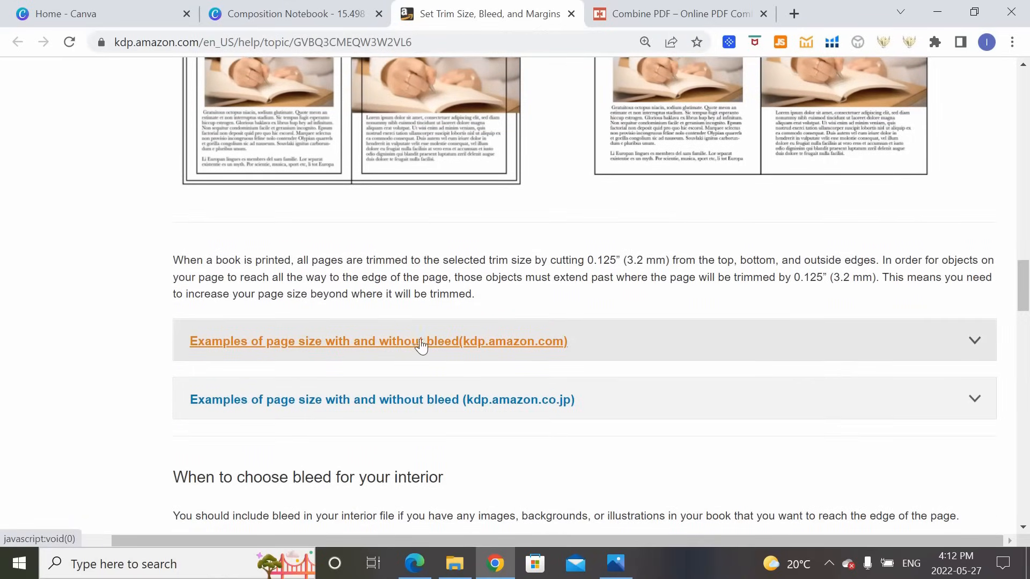
left_click(525, 349)
scroll(559, 333, "down", 6)
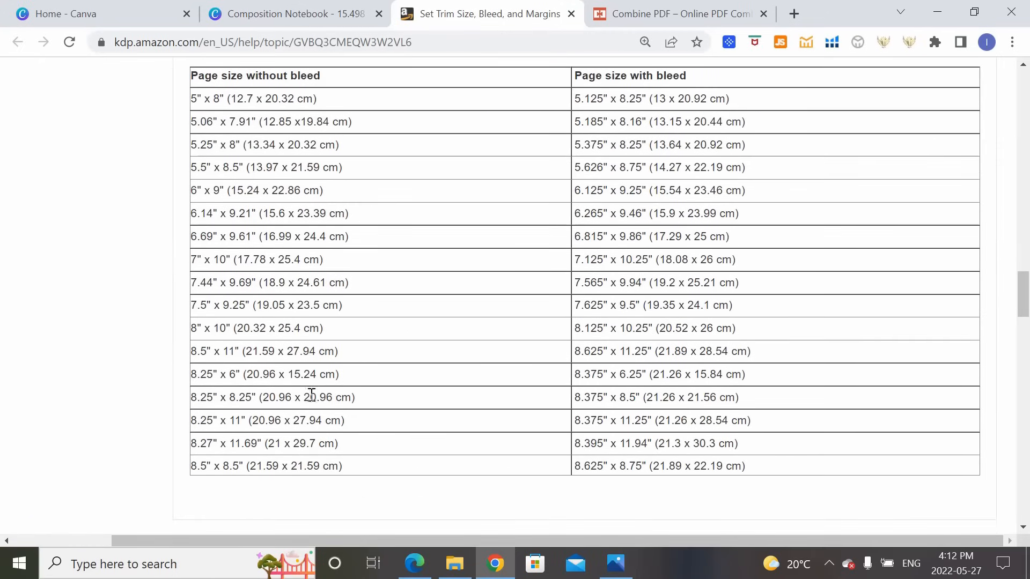
scroll(363, 427, "up", 2)
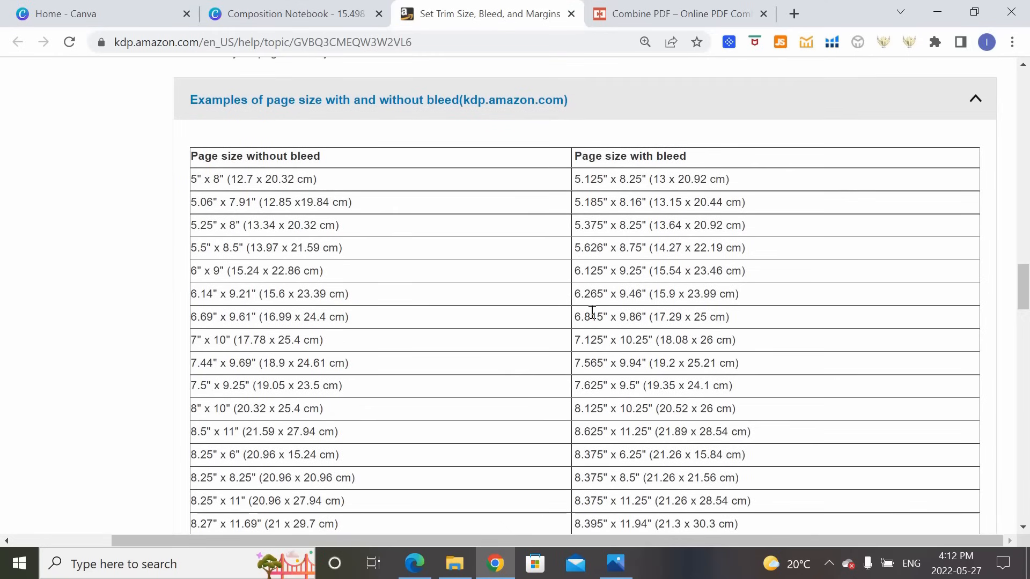
scroll(593, 297, "down", 2)
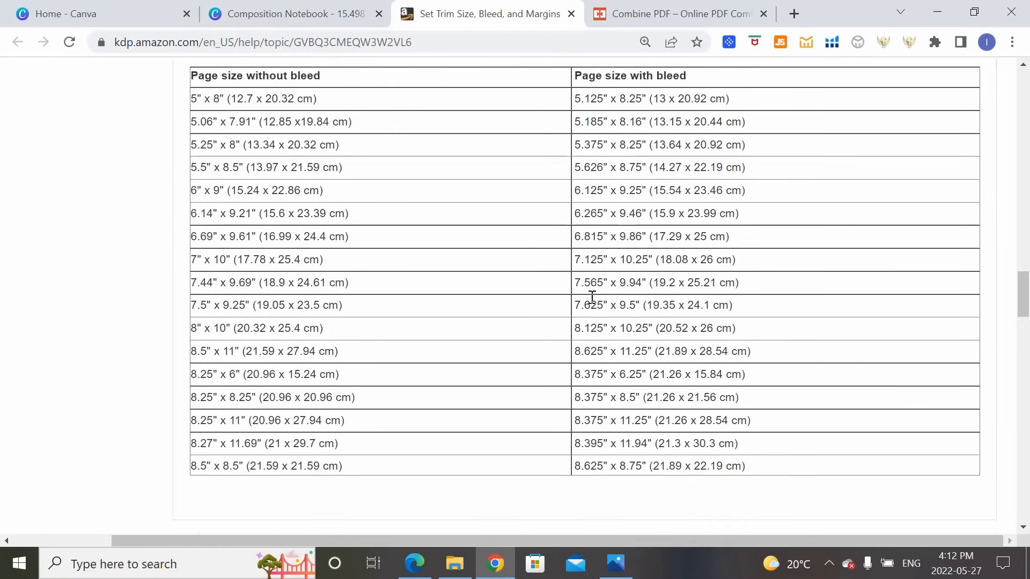
scroll(594, 295, "up", 2)
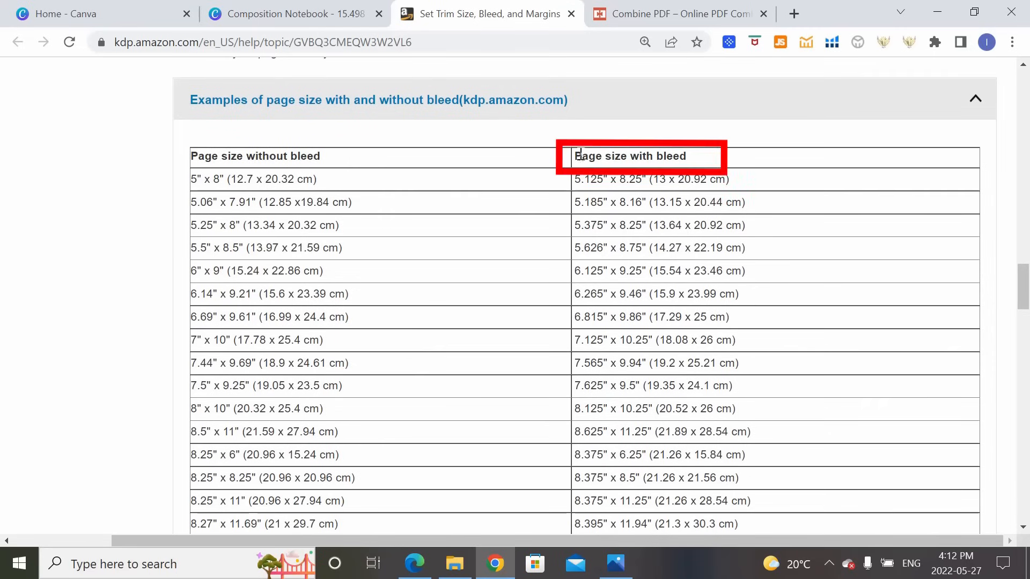
Highlight the "Page size with bleed" heading and the with-bleed size matching the 7.5" x 9.25" page
left_click_drag(583, 156, 686, 156)
scroll(706, 126, "down", 2)
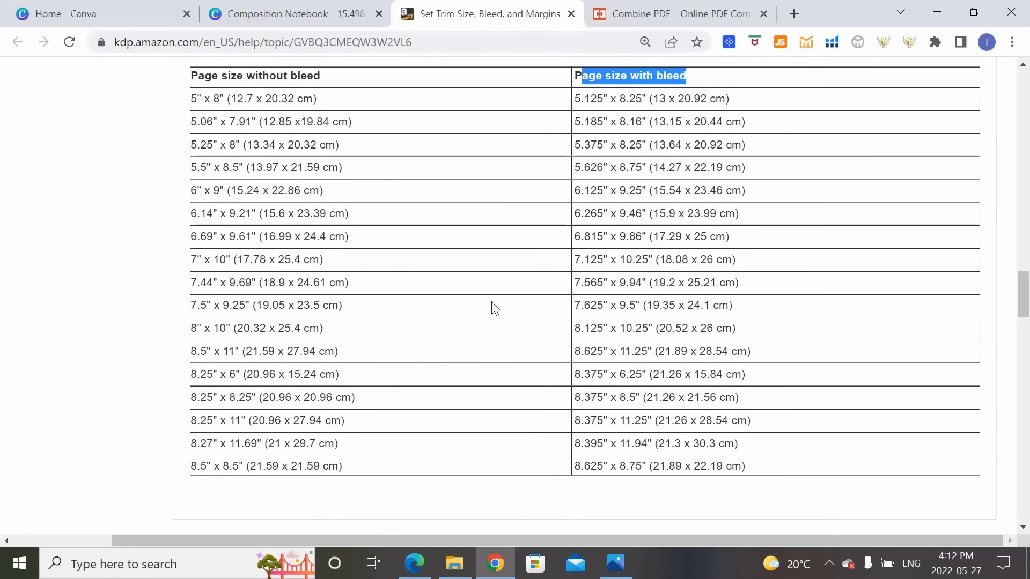
left_click(574, 304)
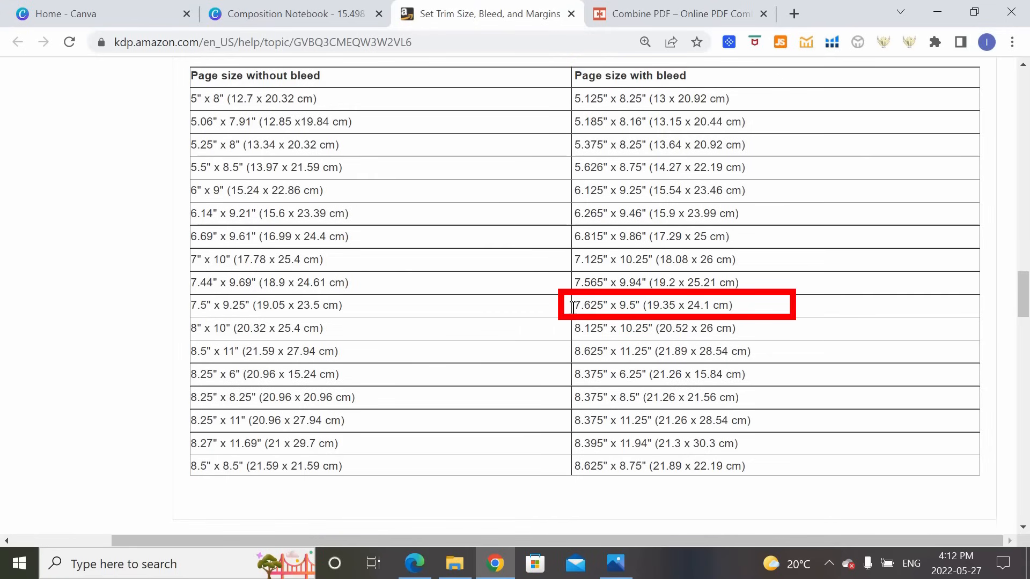
left_click_drag(579, 306, 749, 308)
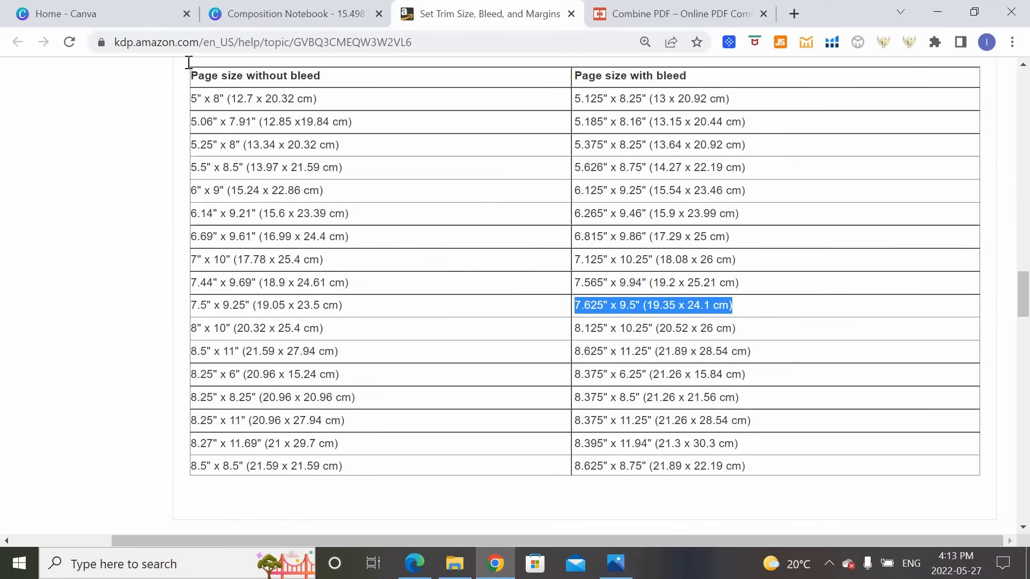
Create a new blank Canva design with a custom size of 7.625 × 9.5 in
left_click(220, 15)
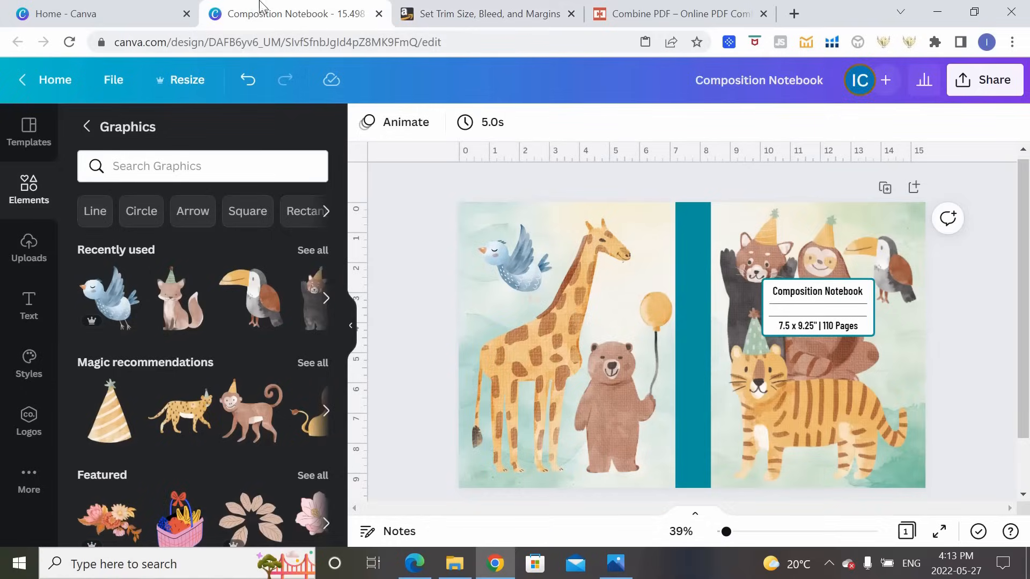
left_click(54, 79)
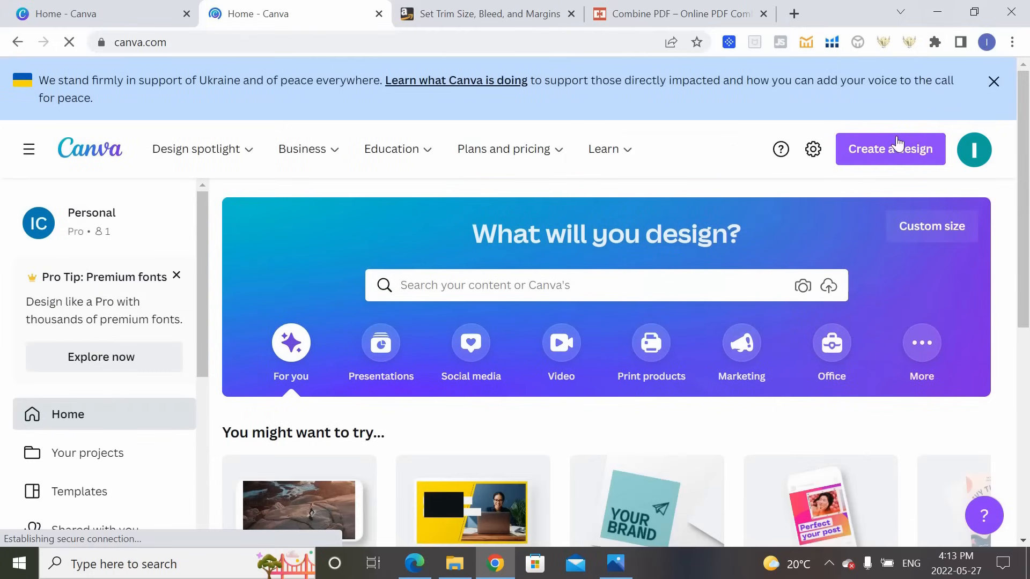
left_click(898, 144)
left_click(697, 474)
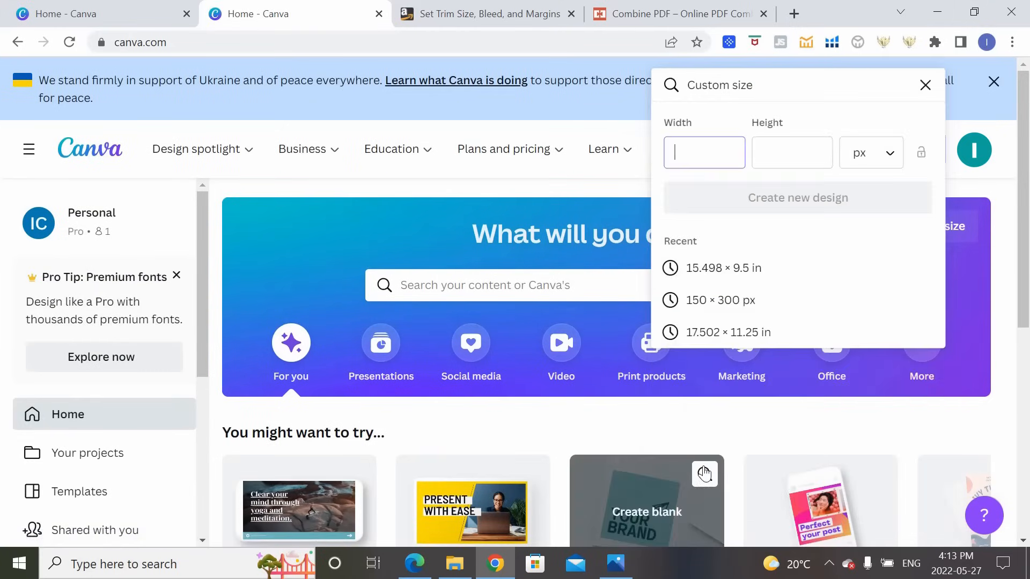
left_click(891, 155)
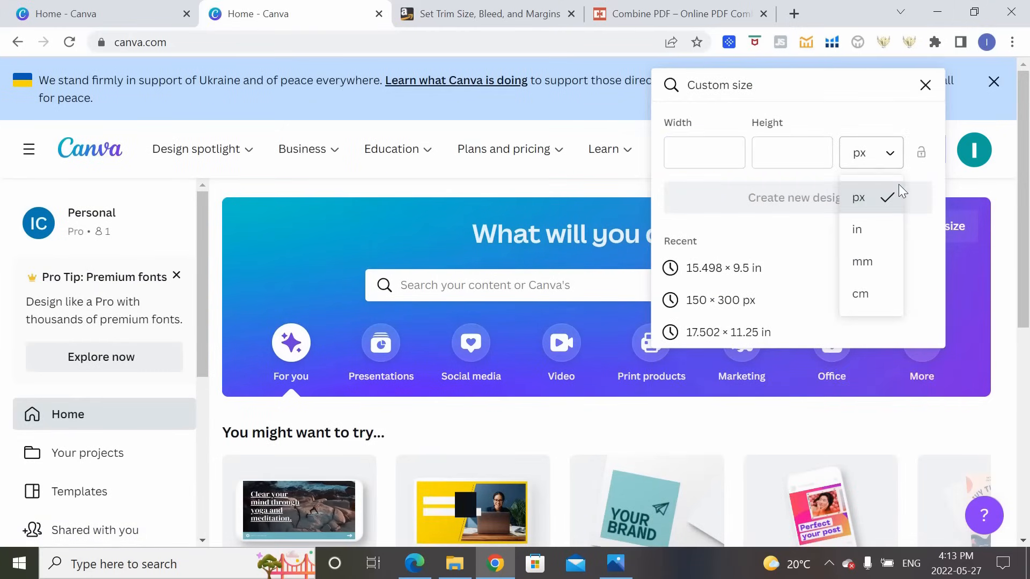
left_click(884, 229)
left_click(719, 159)
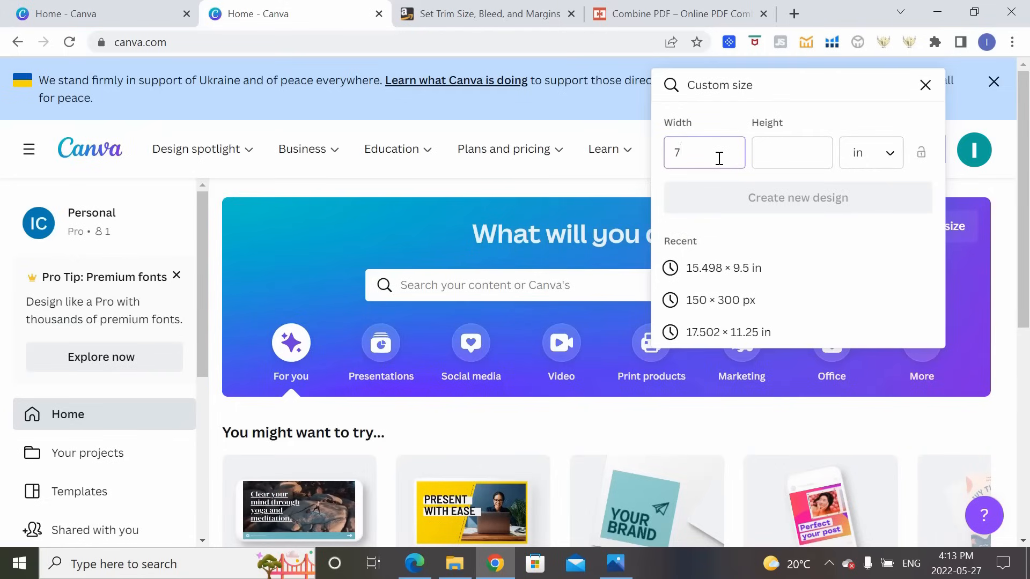
type("7.6")
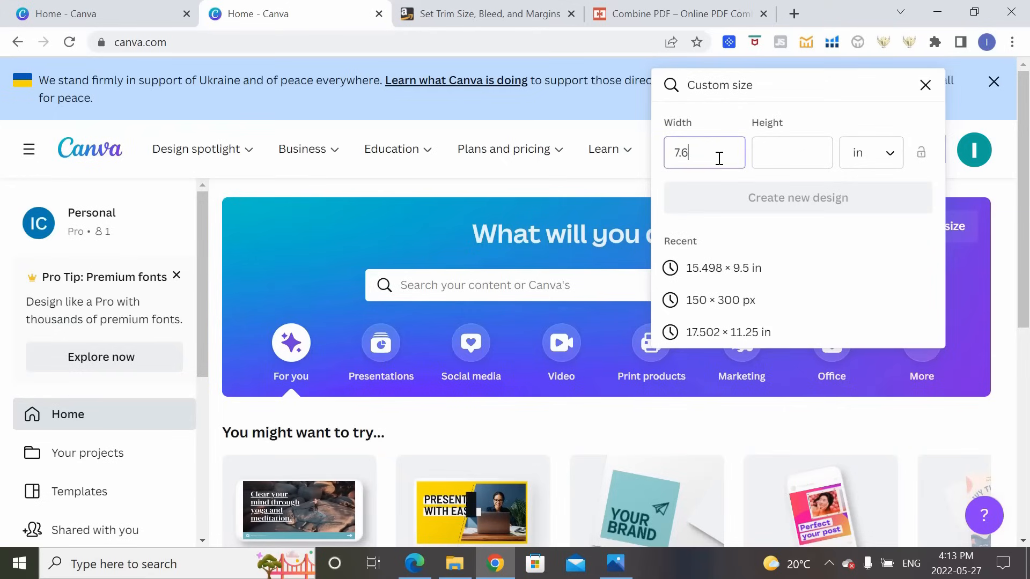
type("25")
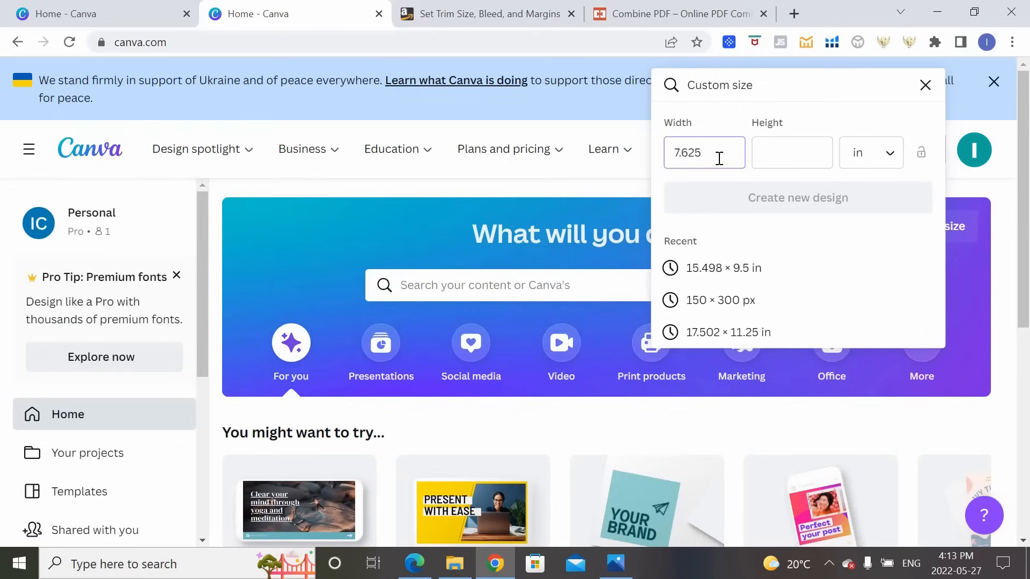
left_click(780, 153)
type("9.5")
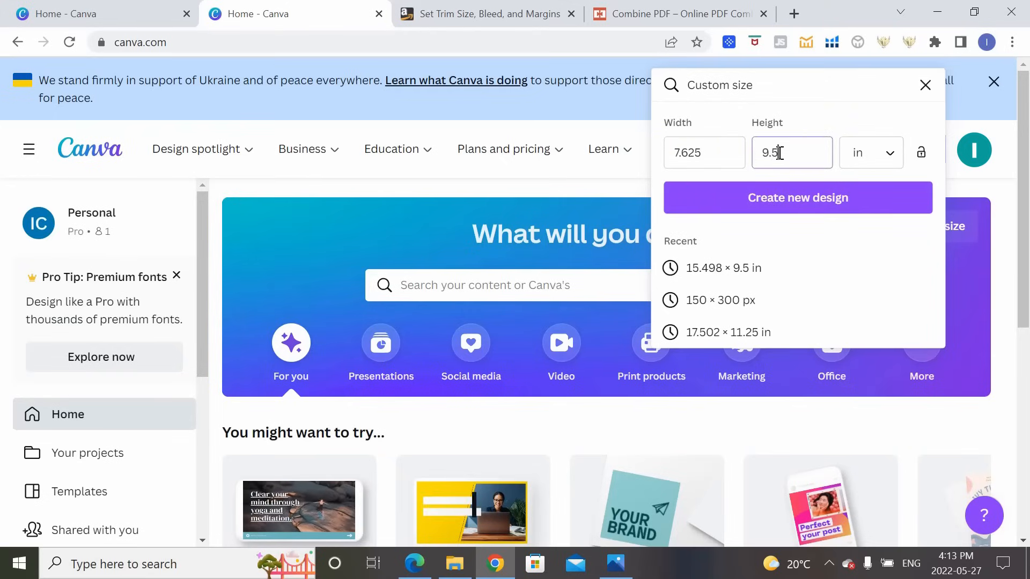
left_click(815, 209)
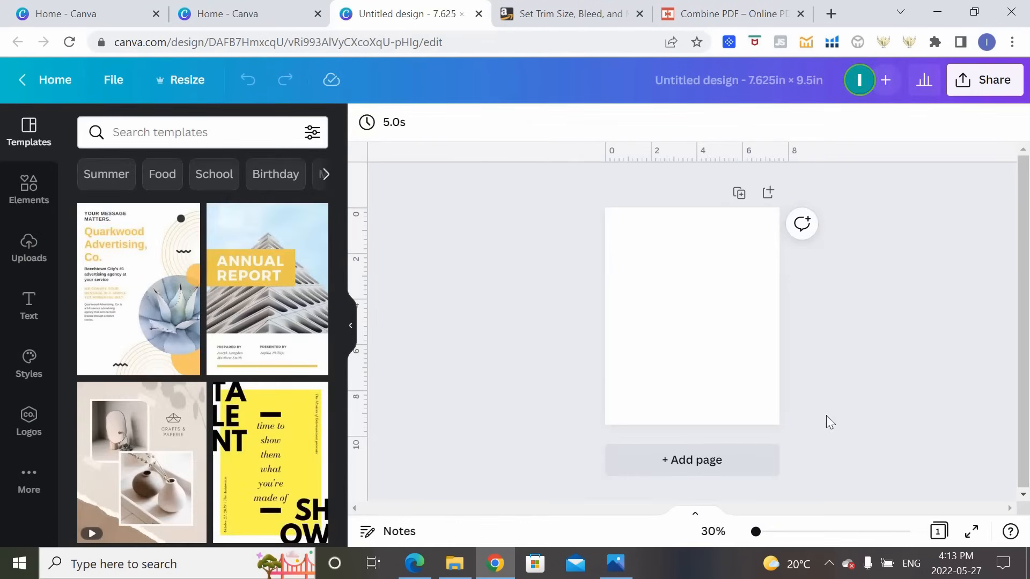
Examine the Margins section of the KDP help page, highlighting the 24 to 150 pages row and its outside margin with bleed
left_click(558, 11)
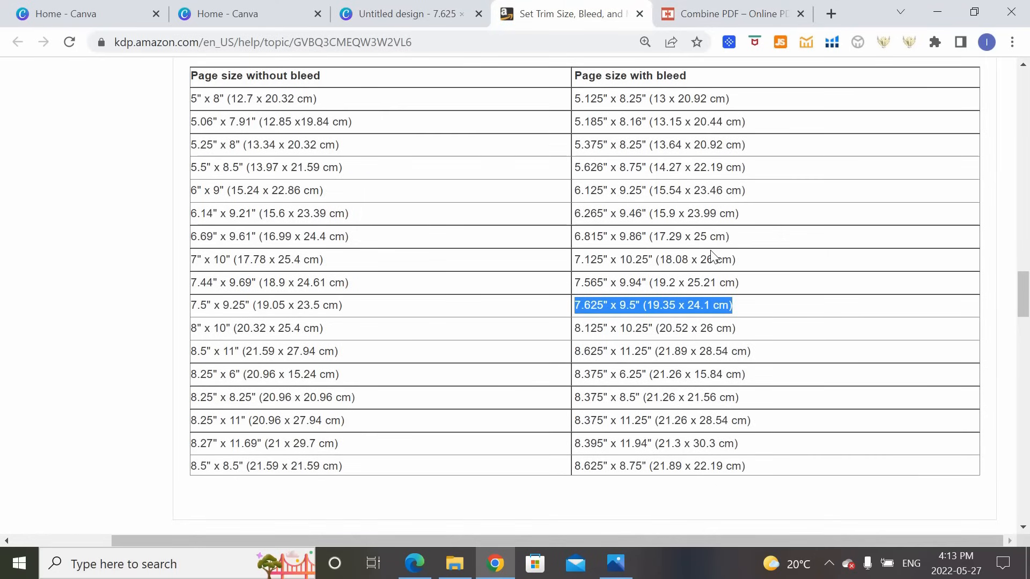
scroll(713, 257, "down", 6)
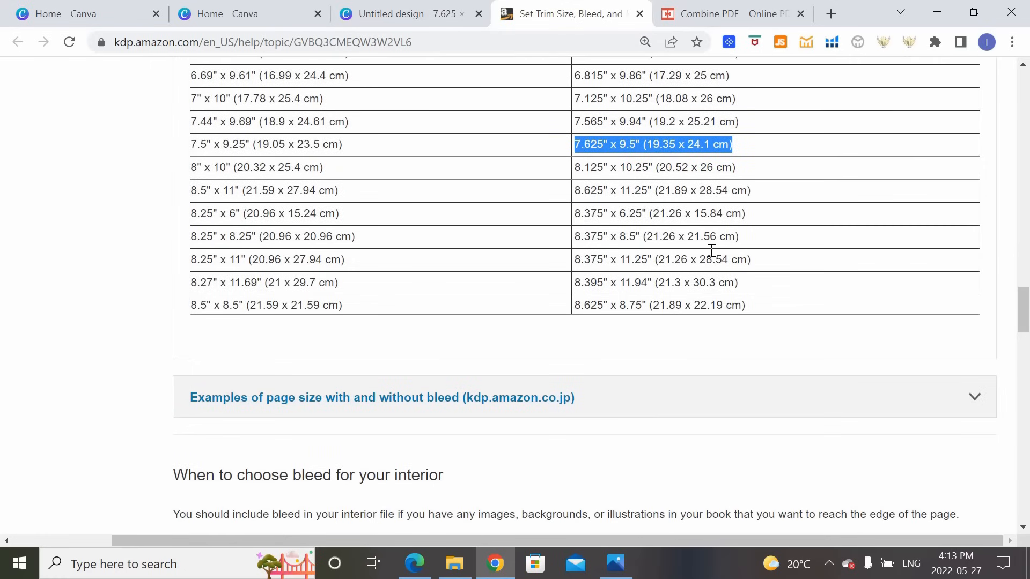
scroll(714, 257, "down", 10)
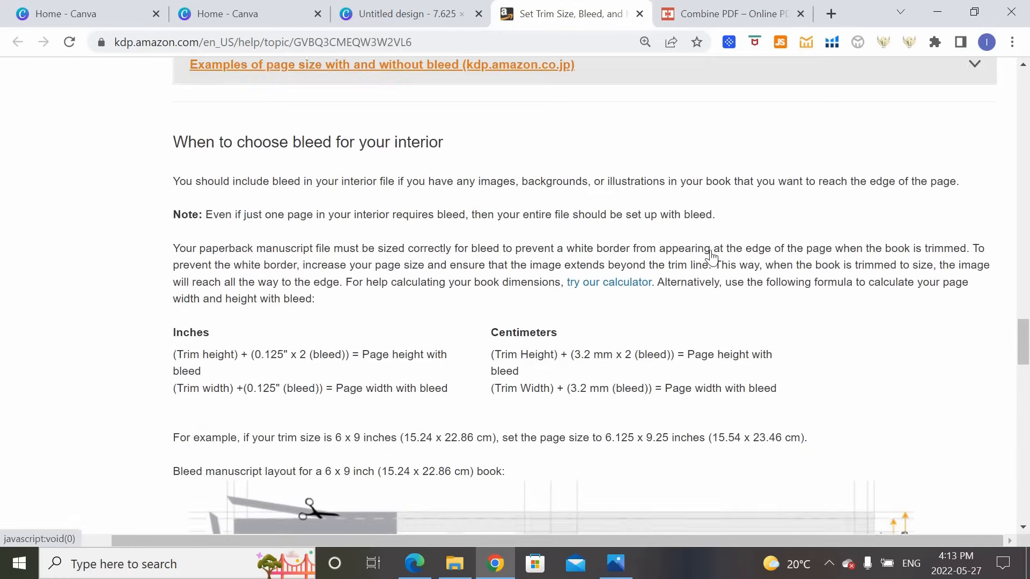
scroll(713, 257, "down", 12)
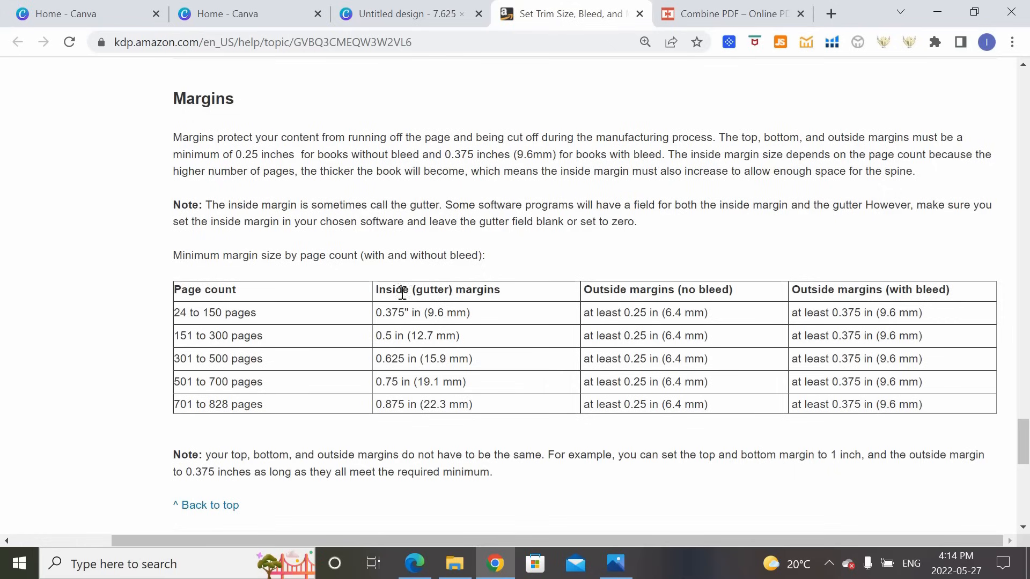
left_click_drag(175, 313, 272, 318)
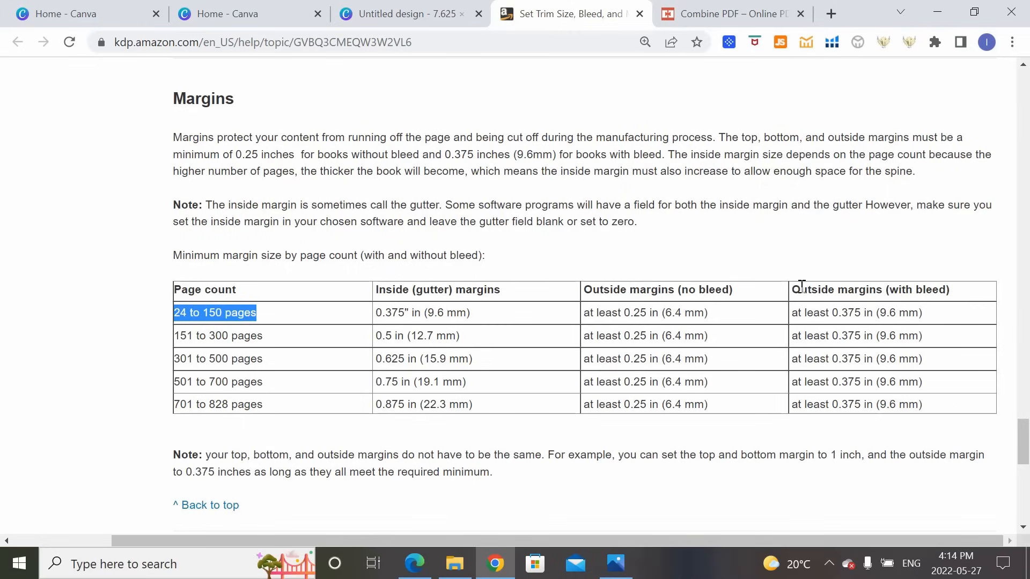
left_click_drag(793, 290, 800, 316)
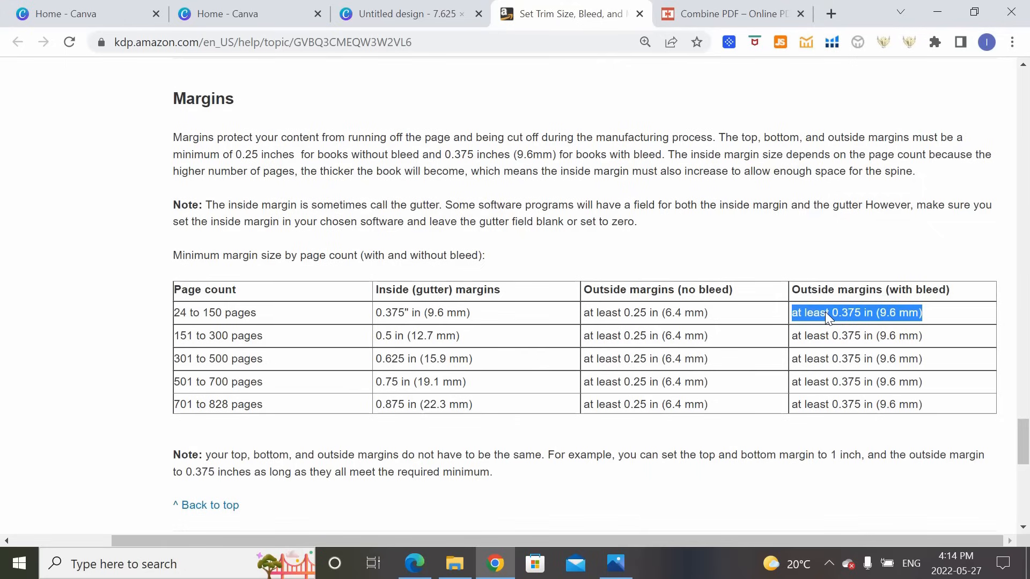
left_click(755, 266)
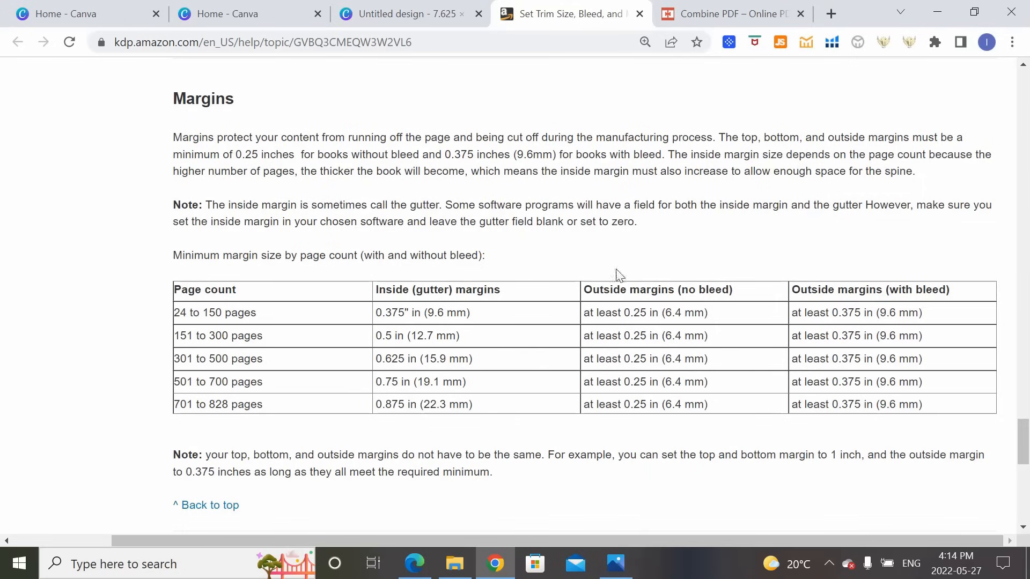
Return to the new Canva design and place a vertical guide about 0.375 in from the page's left edge
left_click(452, 7)
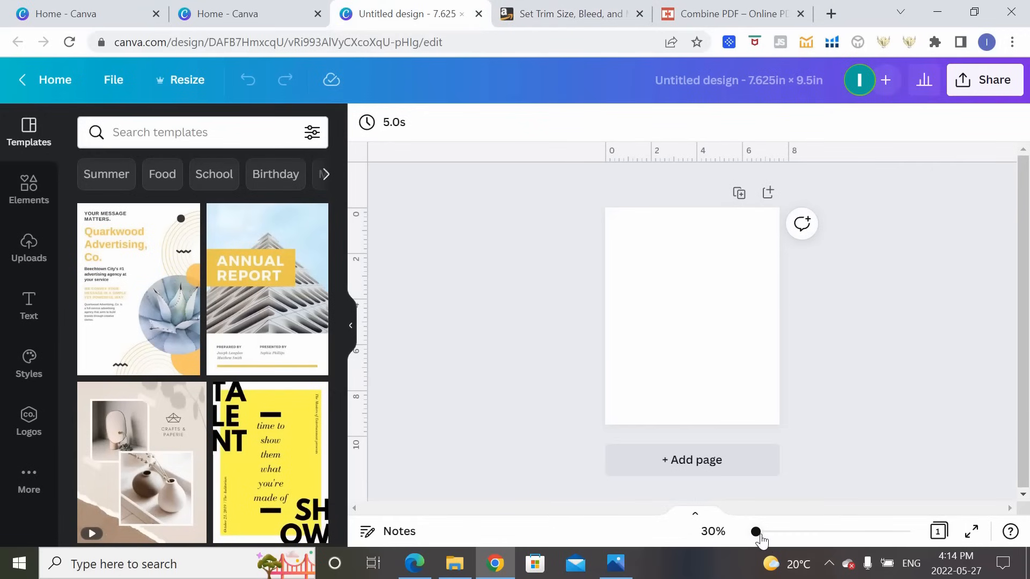
left_click_drag(760, 535, 767, 533)
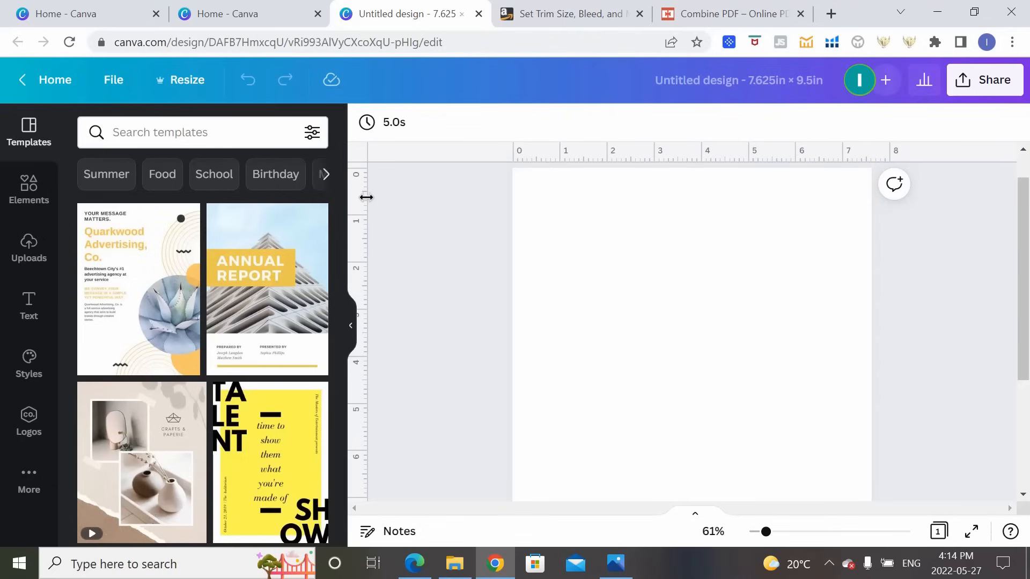
left_click_drag(365, 198, 514, 196)
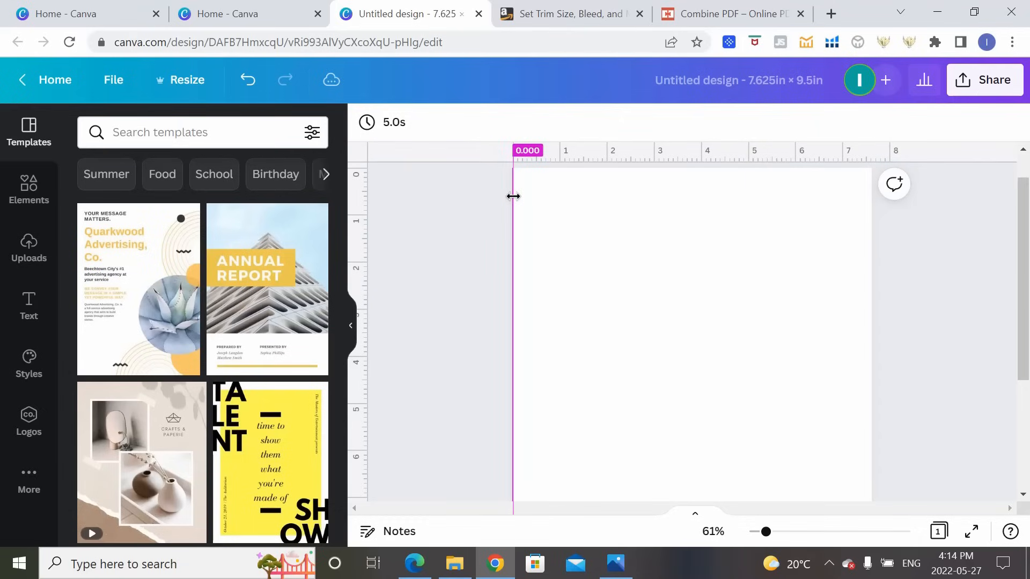
left_click_drag(514, 196, 531, 197)
Place a horizontal guide about 0.377 in below the page's top edge
left_click_drag(766, 532, 771, 532)
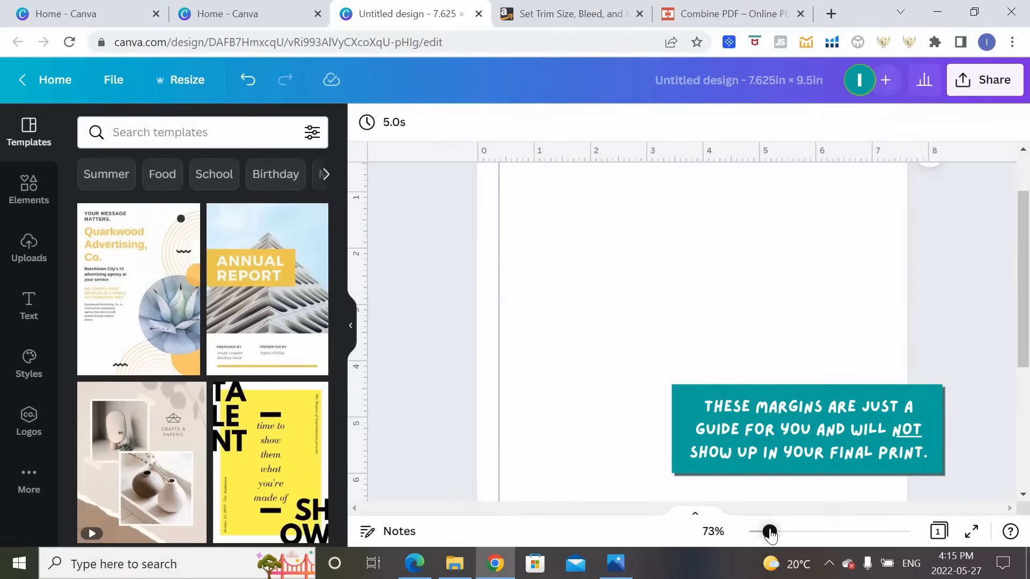
scroll(885, 269, "up", 2)
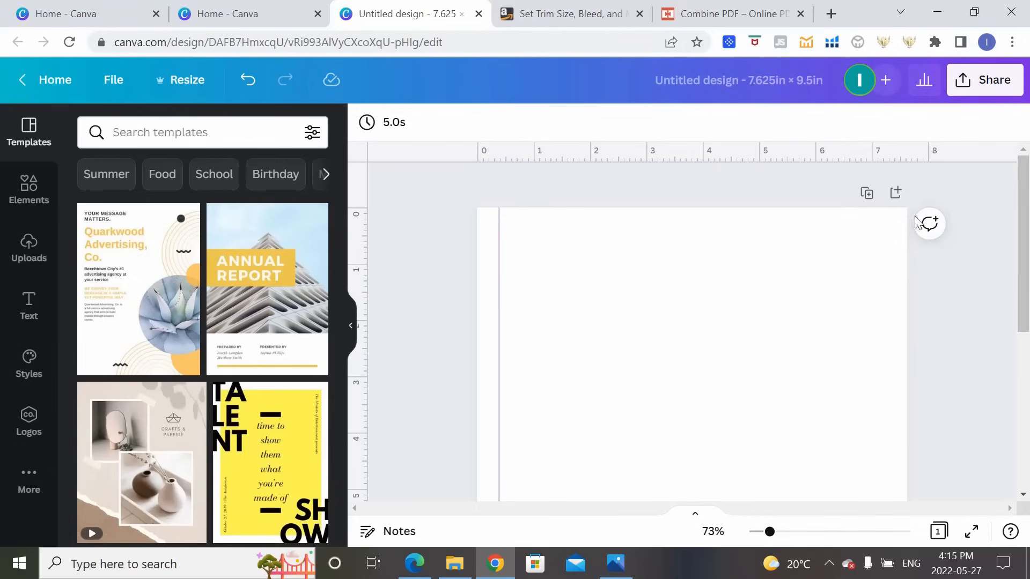
scroll(740, 295, "down", 1)
scroll(743, 297, "down", 1)
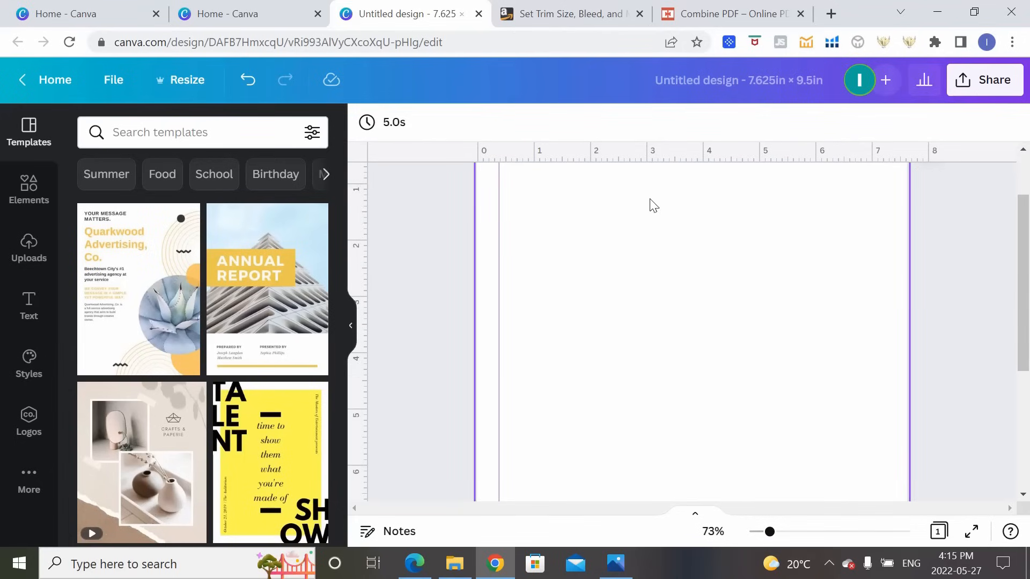
scroll(714, 256, "up", 2)
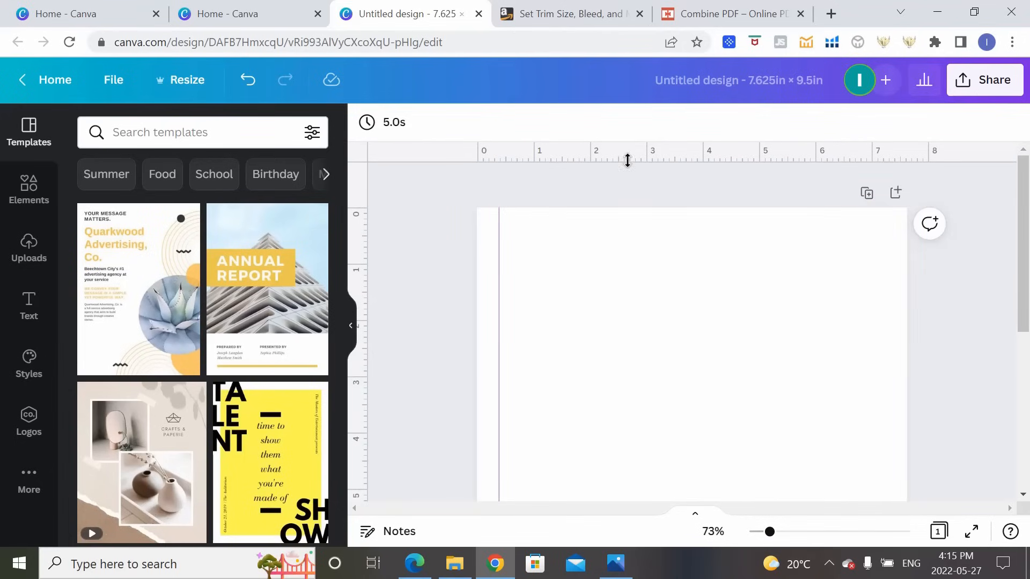
left_click_drag(627, 157, 632, 229)
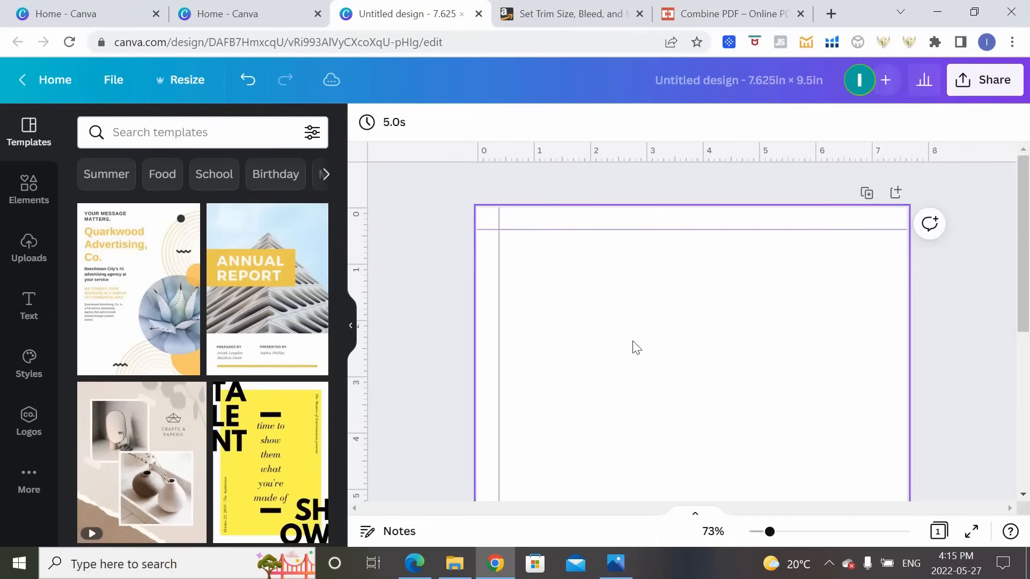
Add a pink square and resize it to fit exactly between the page's left edge and the vertical guide
left_click(8, 188)
key("r")
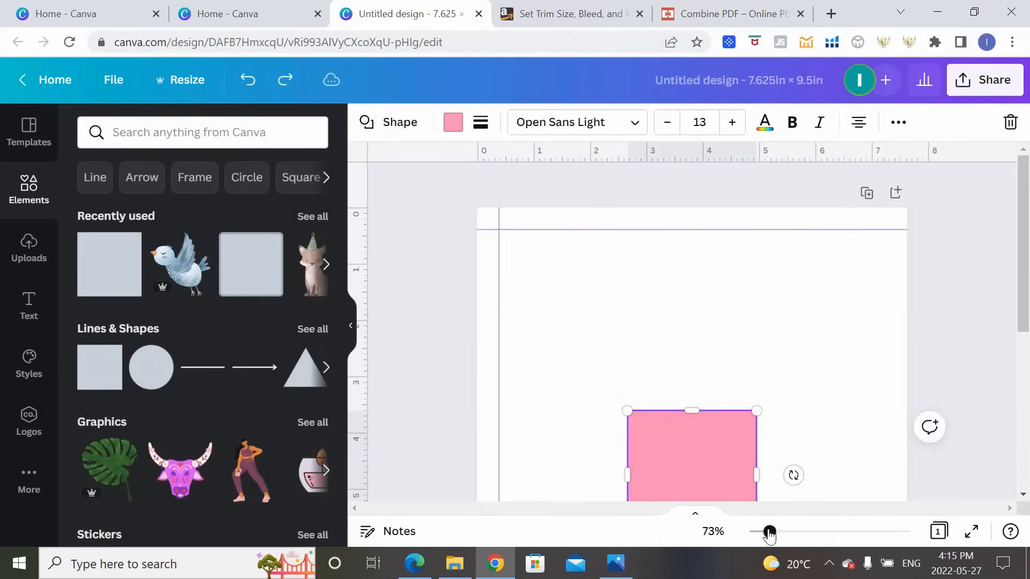
left_click_drag(769, 532, 756, 532)
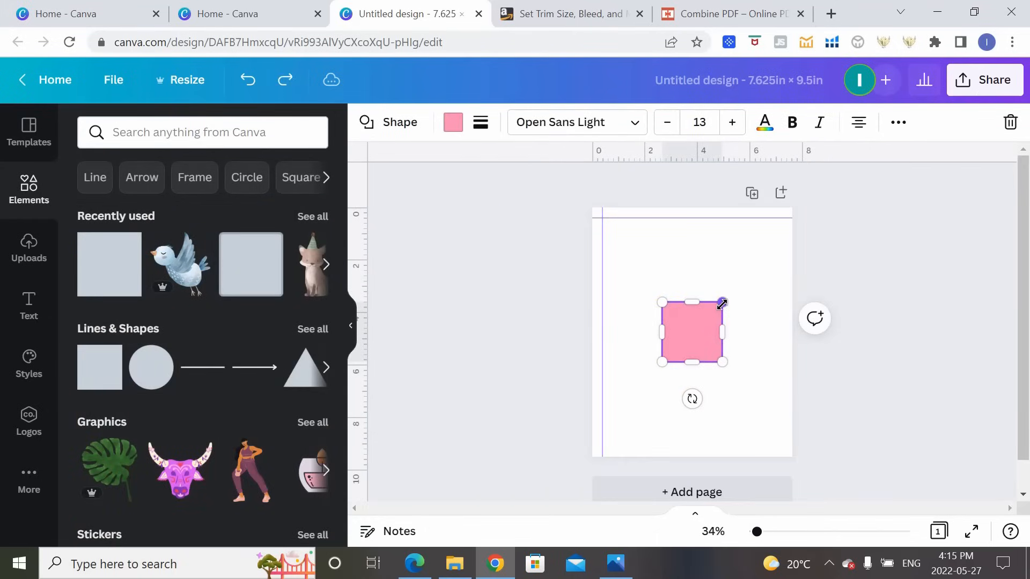
left_click_drag(722, 304, 681, 374)
left_click_drag(756, 532, 782, 532)
left_click_drag(626, 508, 590, 508)
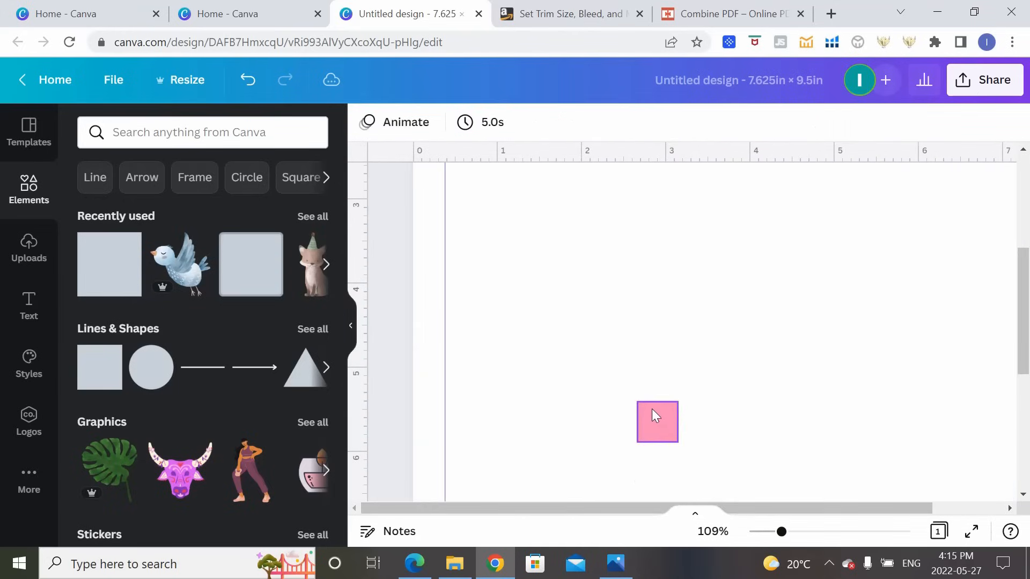
left_click_drag(655, 416, 444, 443)
left_click(583, 436)
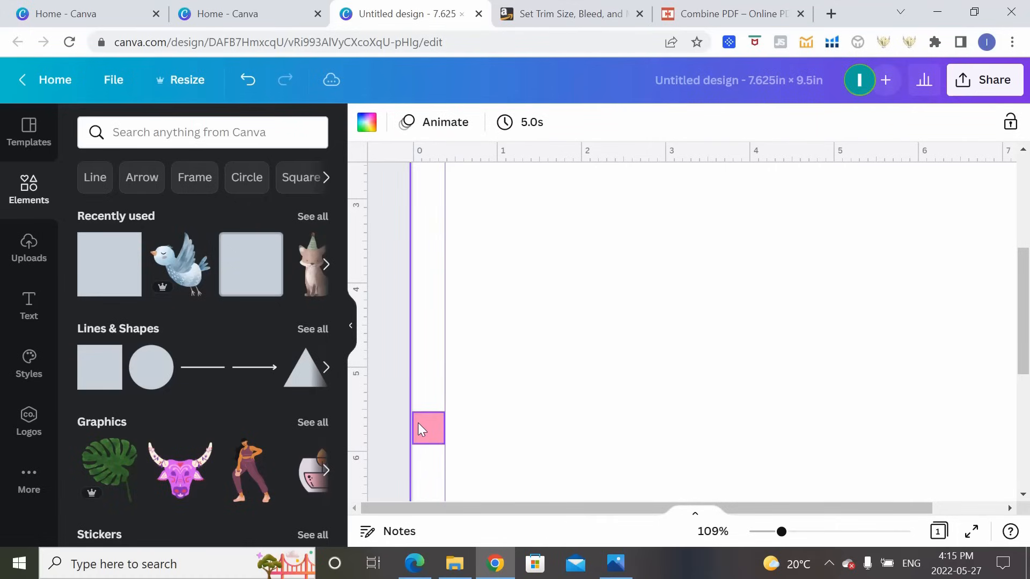
Move the pink square against the page's top edge and check the horizontal guide against its lower side
left_click_drag(417, 423, 554, 290)
scroll(603, 329, "up", 3)
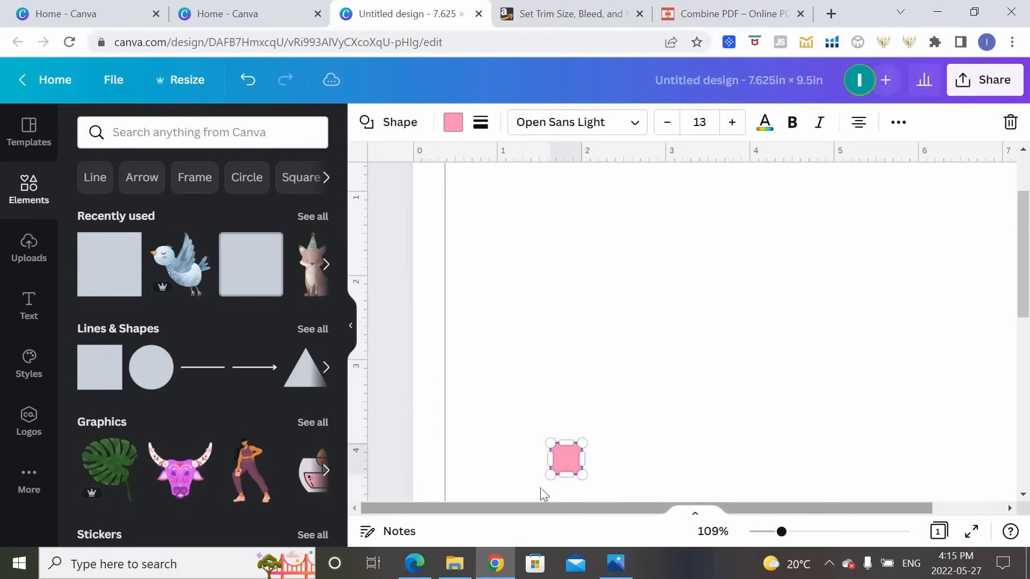
left_click_drag(565, 459, 568, 280)
left_click_drag(781, 532, 775, 532)
scroll(590, 375, "up", 1)
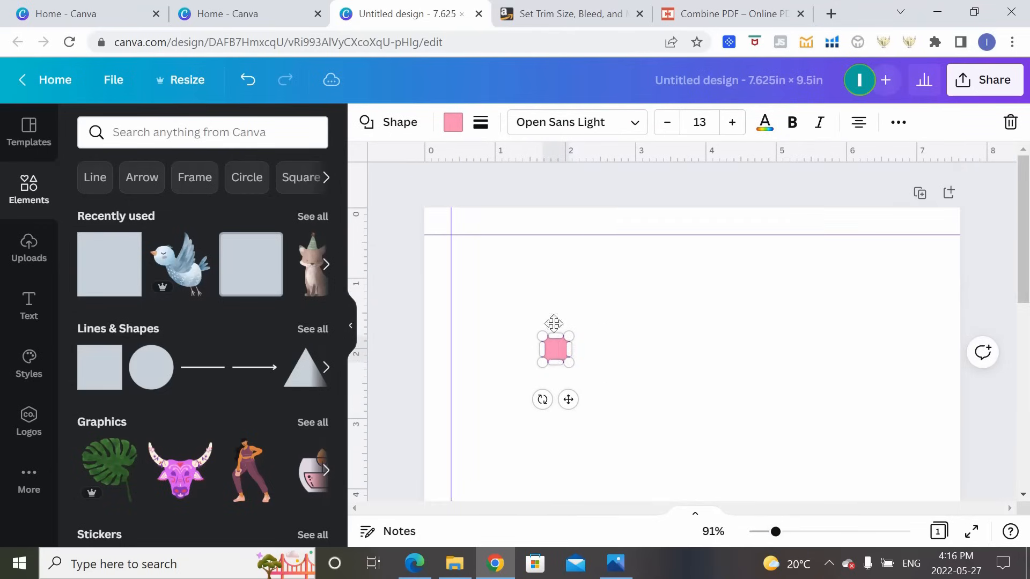
left_click_drag(554, 324, 554, 216)
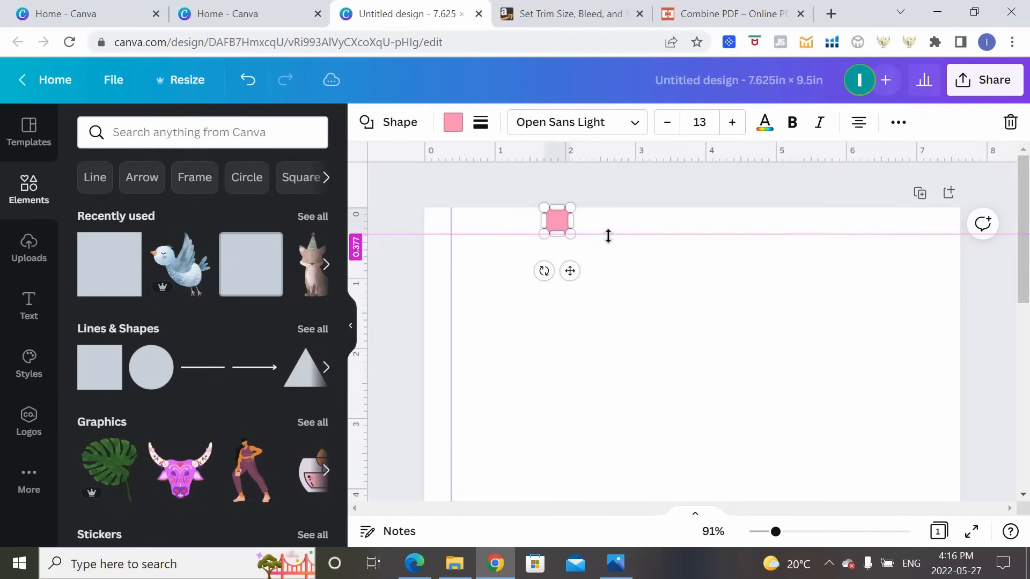
left_click(616, 262)
Move the pink square to the page's right edge and place a vertical guide along its inner side
left_click_drag(554, 221, 926, 319)
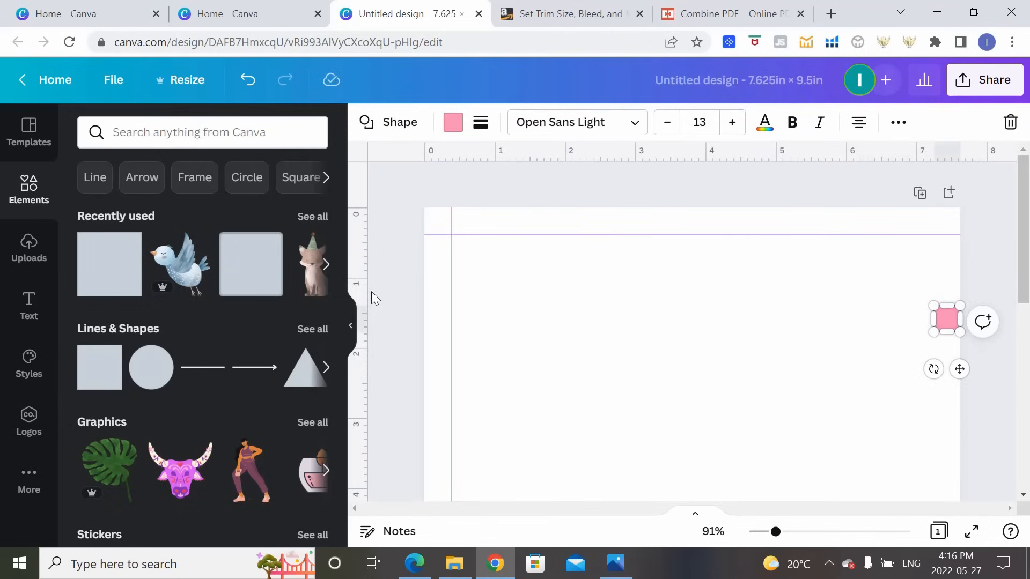
left_click_drag(365, 292, 931, 350)
left_click(848, 358)
left_click(947, 323)
left_click(987, 308)
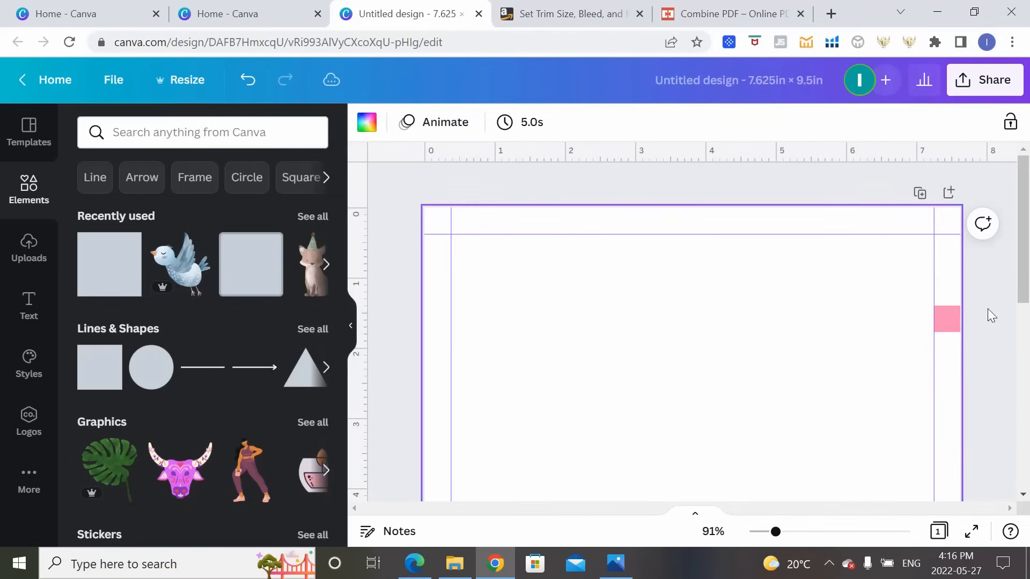
Move the pink square to the page's bottom edge and place a horizontal guide along its upper side
left_click(959, 316)
left_click_drag(960, 316, 824, 476)
scroll(811, 378, "down", 3)
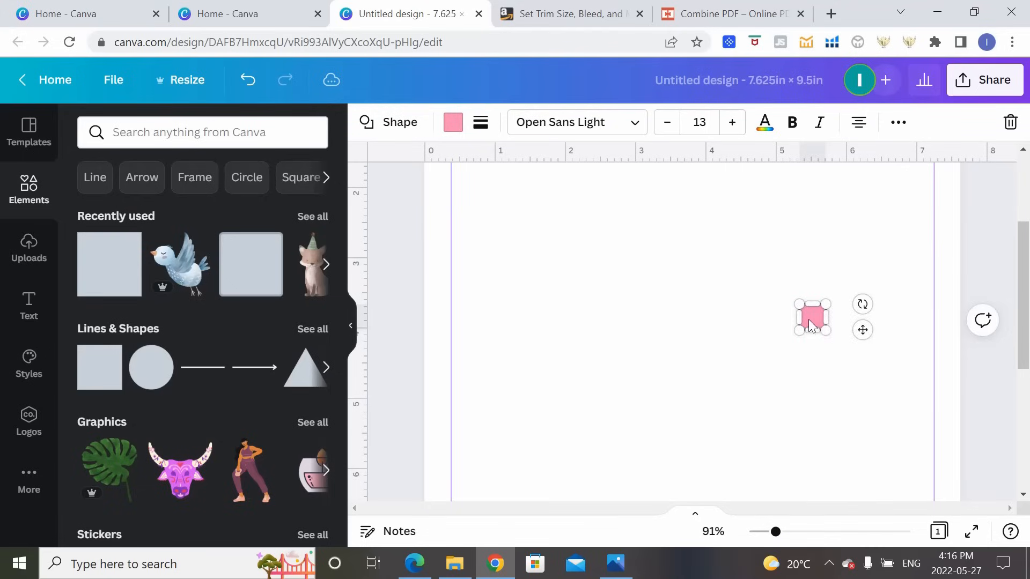
left_click_drag(809, 320, 785, 483)
scroll(847, 414, "down", 3)
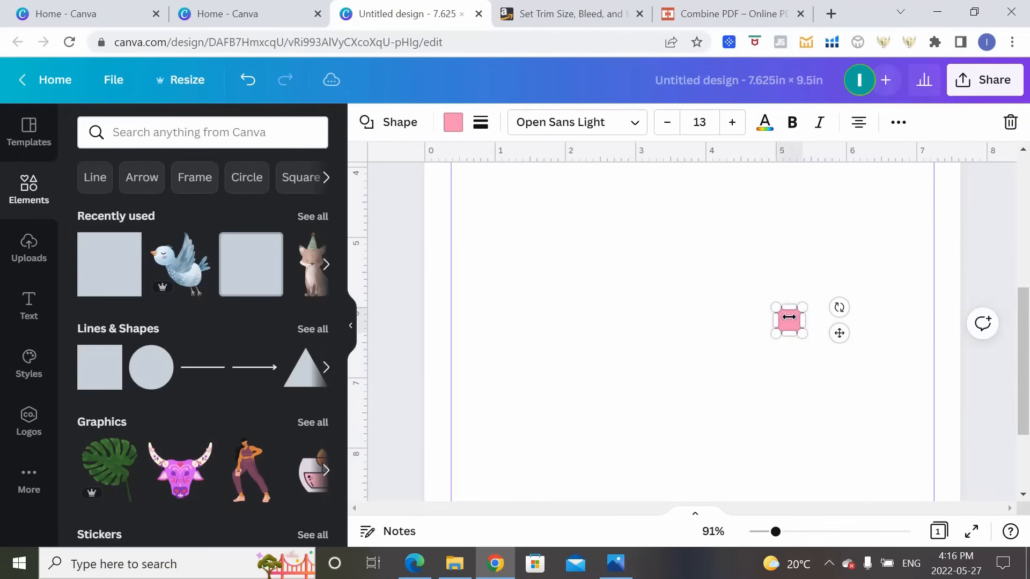
left_click_drag(788, 332, 788, 448)
scroll(874, 404, "down", 3)
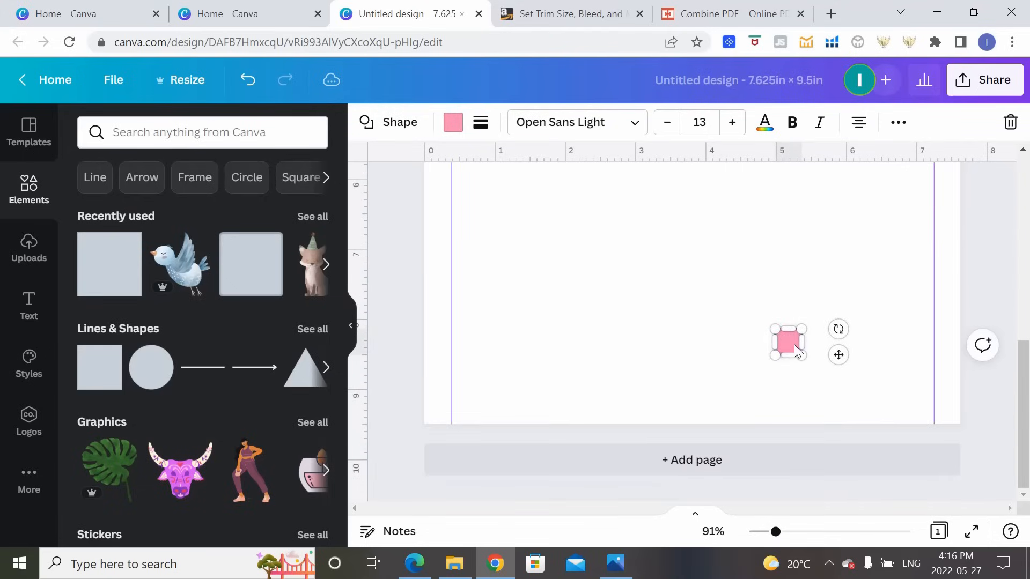
left_click_drag(794, 345, 711, 415)
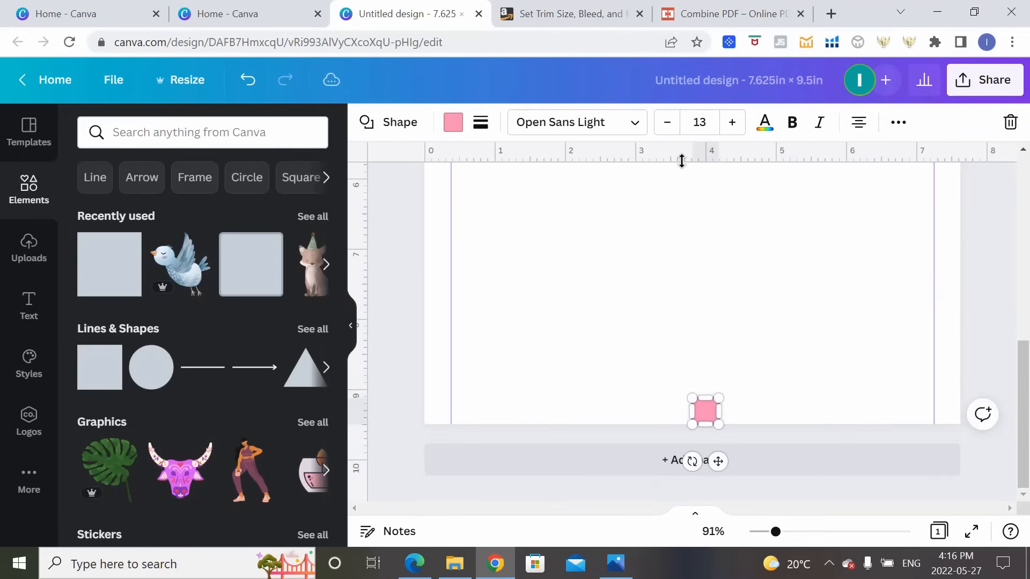
left_click_drag(680, 157, 758, 399)
left_click(787, 397)
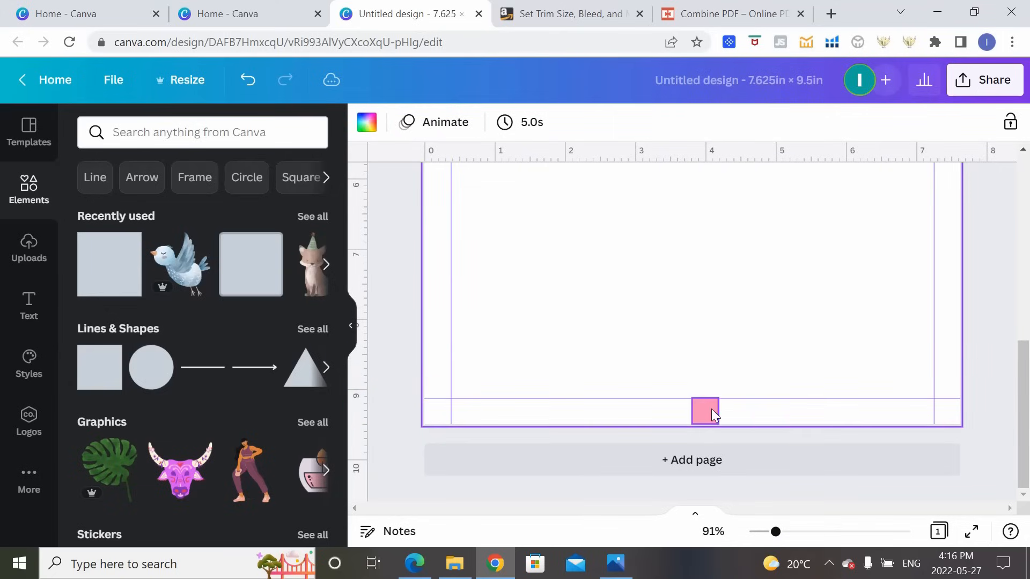
Delete the pink square sitting below the bottom margin guide
left_click(712, 408)
key("Delete")
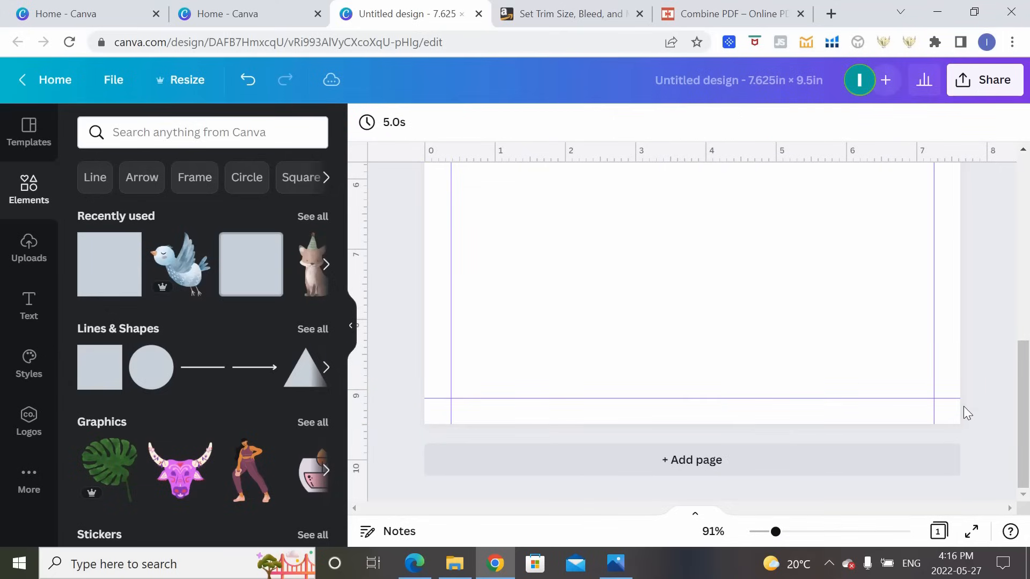
left_click_drag(775, 531, 766, 531)
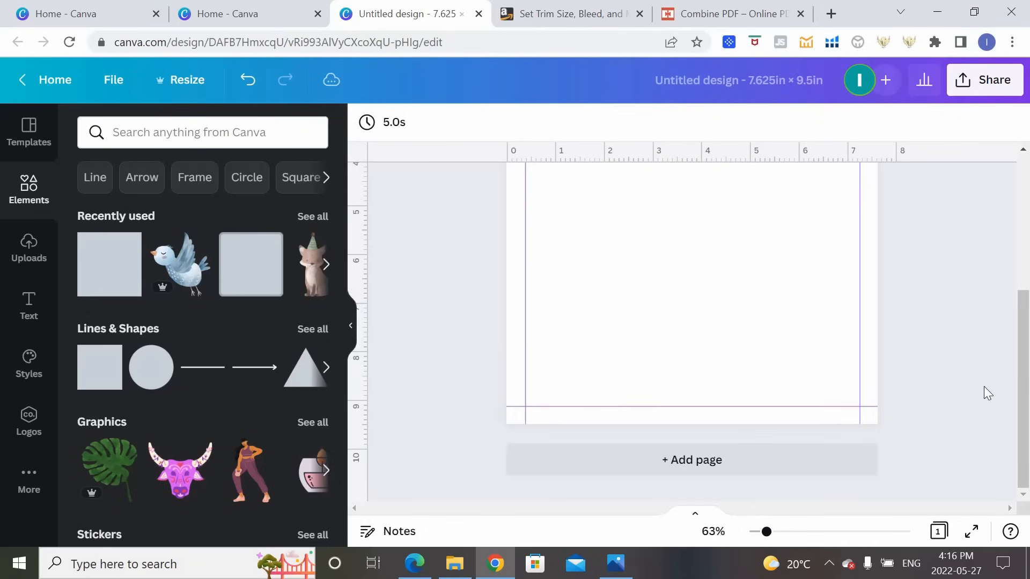
scroll(984, 386, "up", 2)
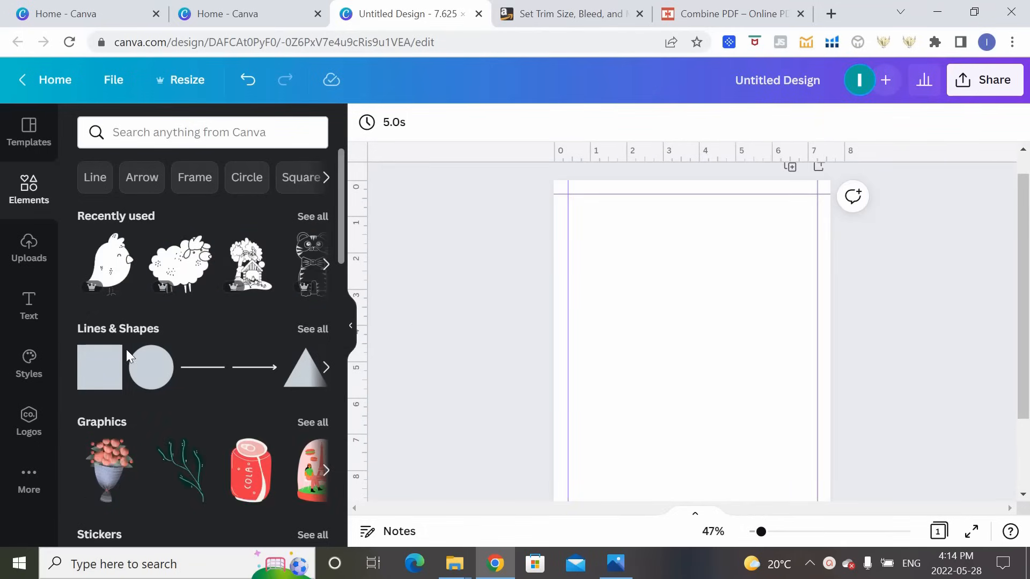
Add a plain solid line from the lines and shapes collection and extend it horizontally past both page edges
left_click(321, 333)
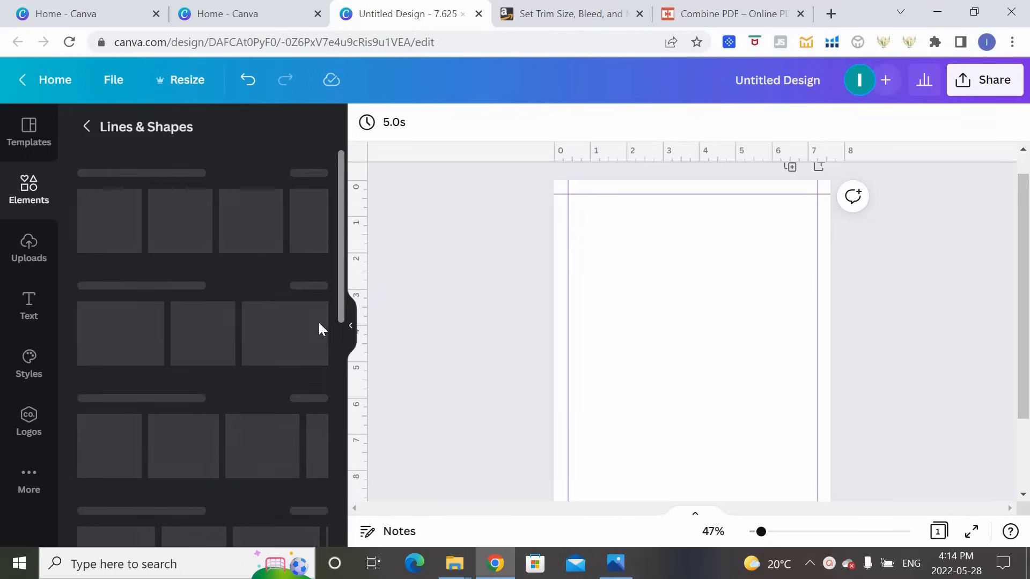
left_click(101, 218)
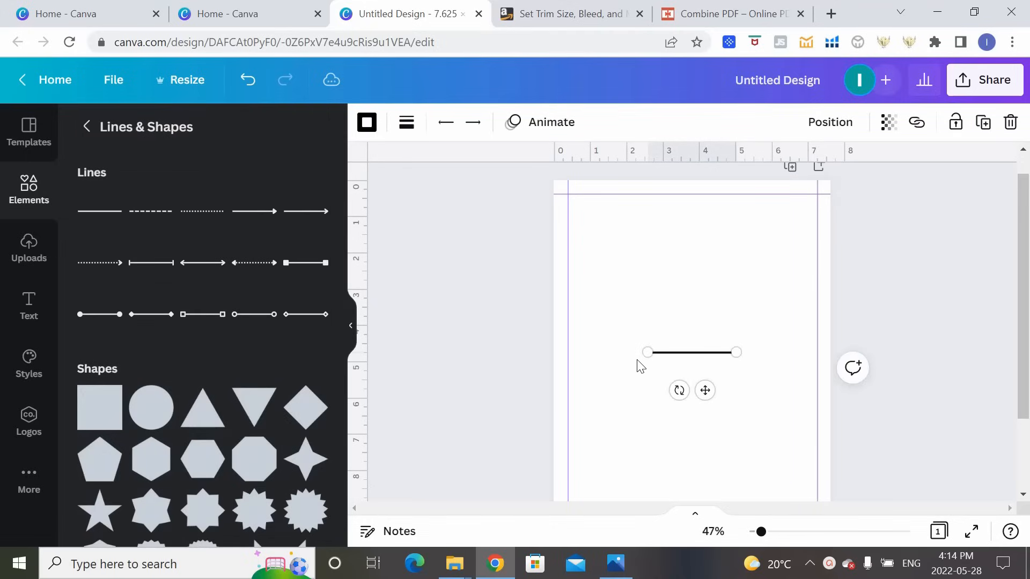
left_click_drag(681, 353, 830, 324)
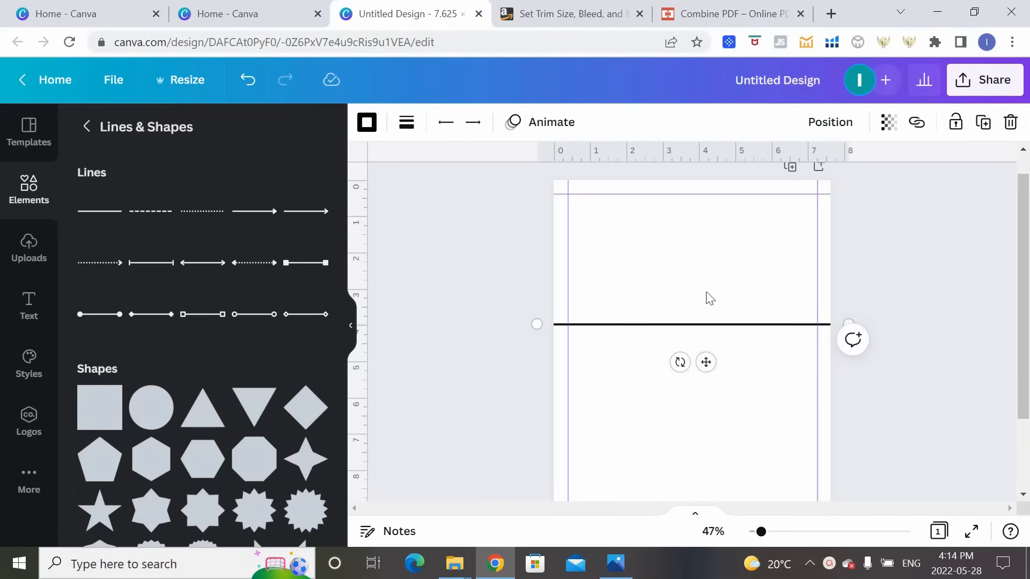
Set the line's weight to 1 and make the line partly transparent
left_click(408, 124)
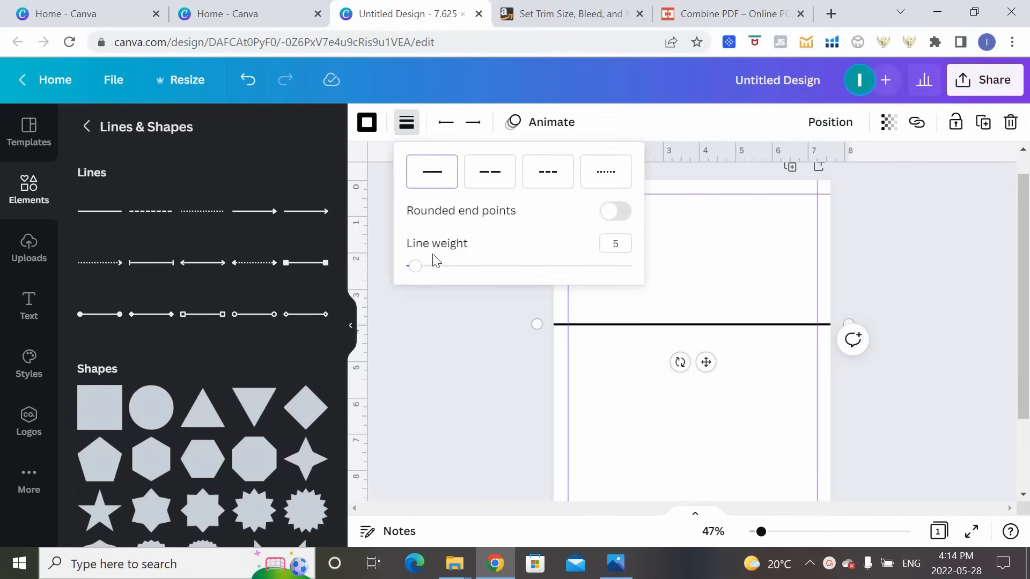
left_click_drag(416, 266, 405, 267)
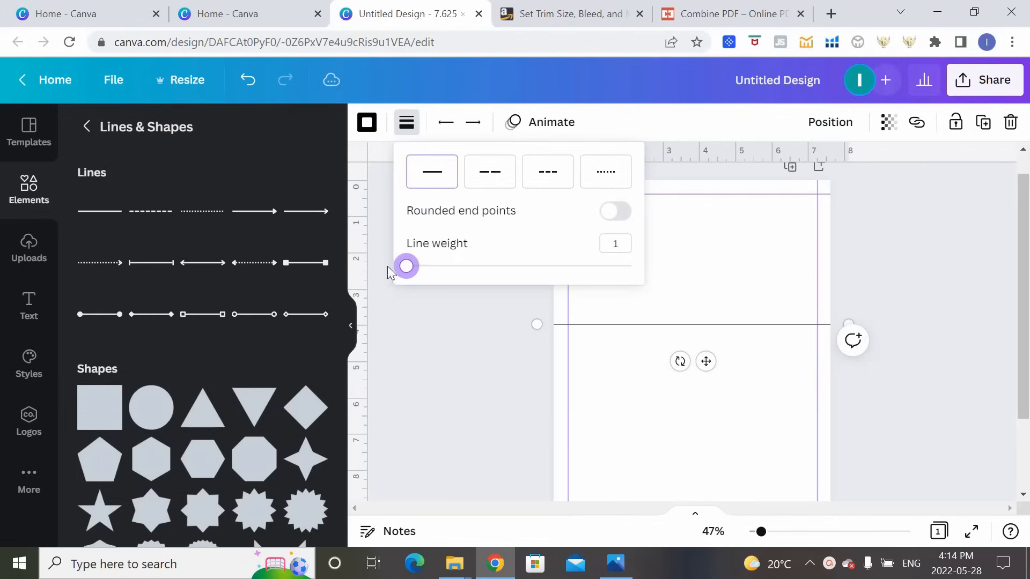
left_click(923, 244)
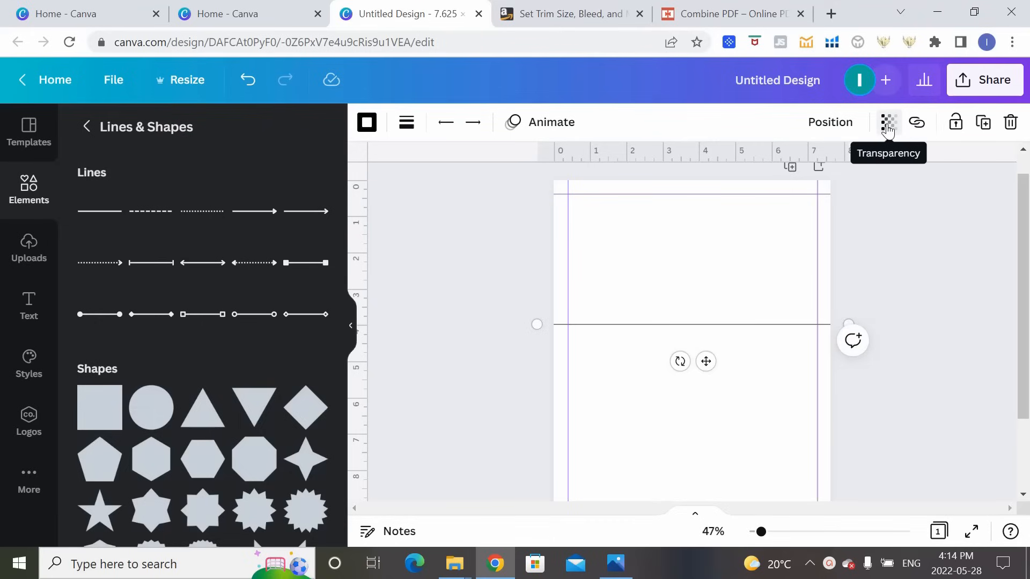
left_click(888, 127)
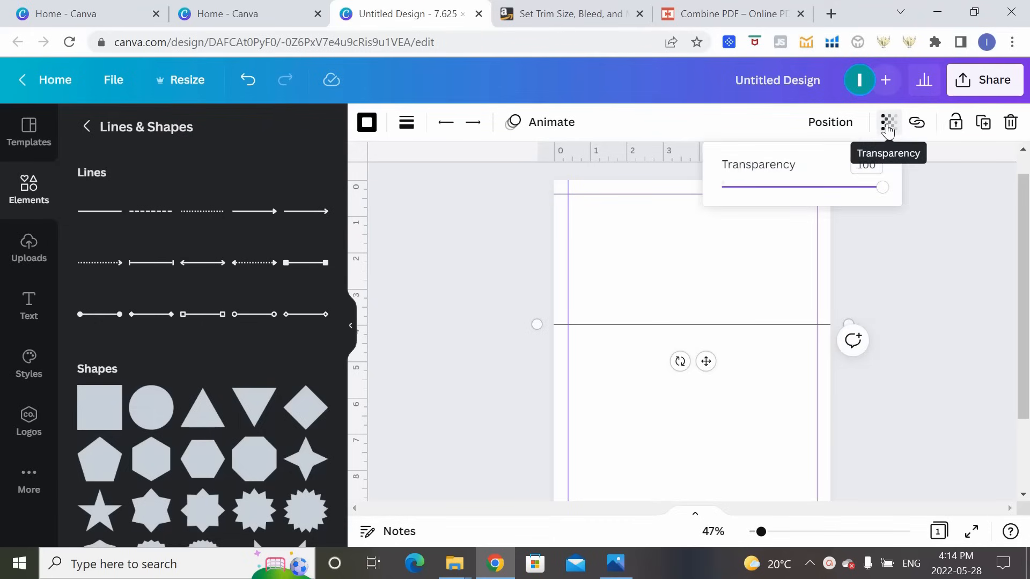
left_click_drag(881, 190, 805, 196)
left_click(875, 283)
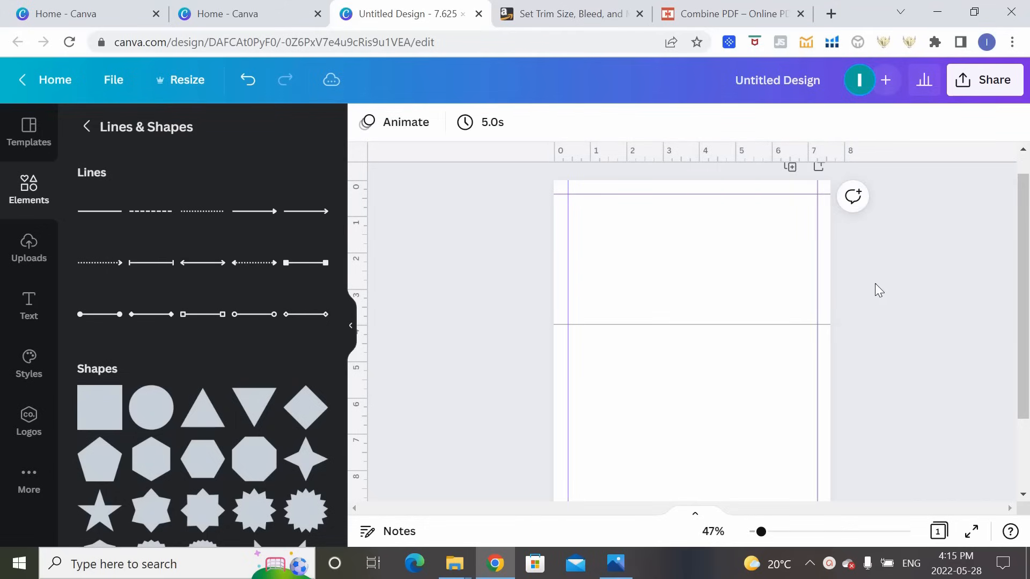
Duplicate the thin line 24 times, until the copies reach the bottom margin guide
left_click(748, 331)
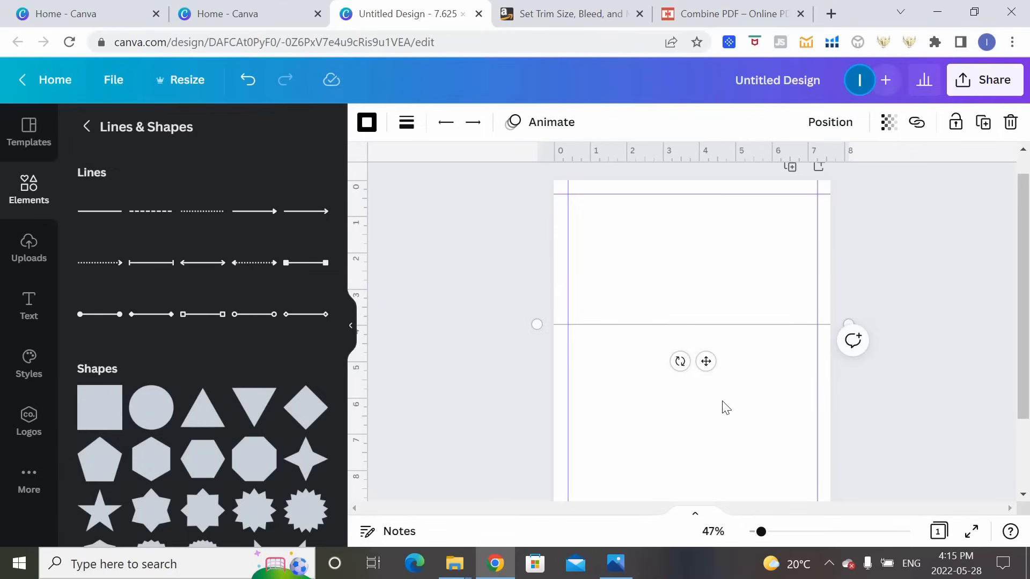
key("ctrl+d")
key("ctrl+d")
key("ctrl+d")
key("ctrl+d")
key("ctrl+d")
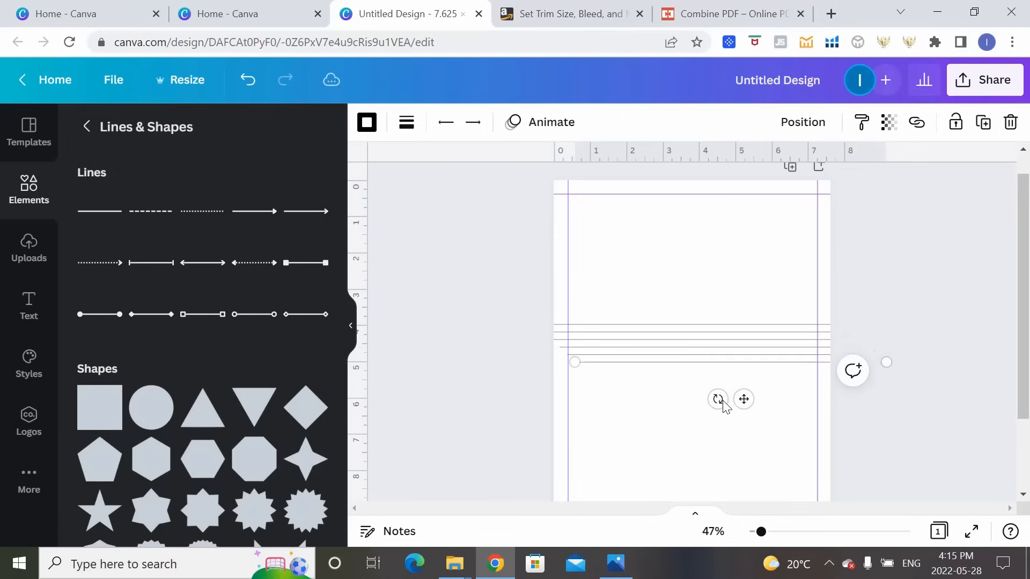
key("ctrl+d")
key("ctrl+d")
key("ctrl+d")
key("ctrl+d")
key("ctrl+d")
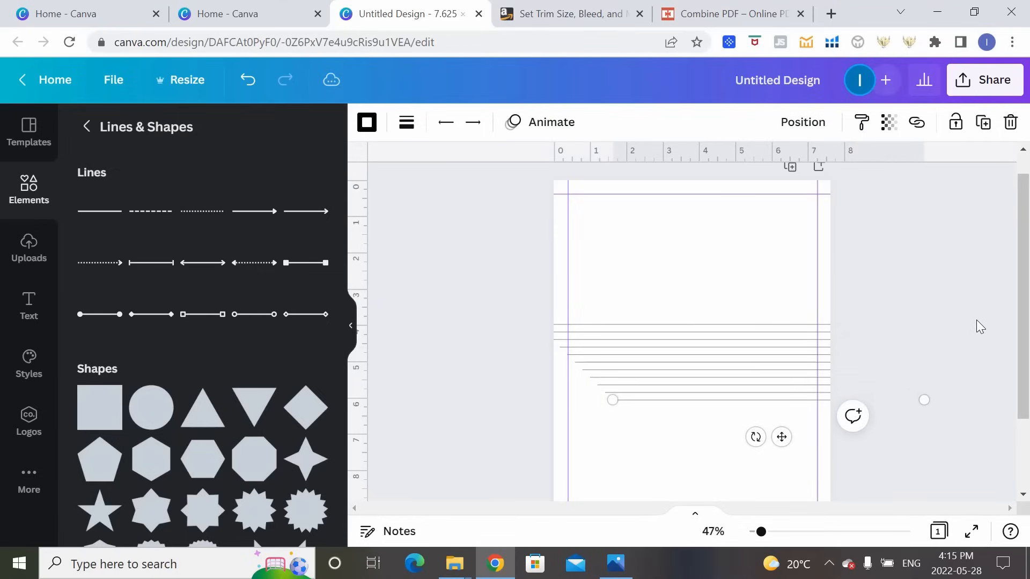
key("ctrl+d")
key("ctrl+d")
key("ctrl+d")
key("ctrl+d")
key("ctrl+d")
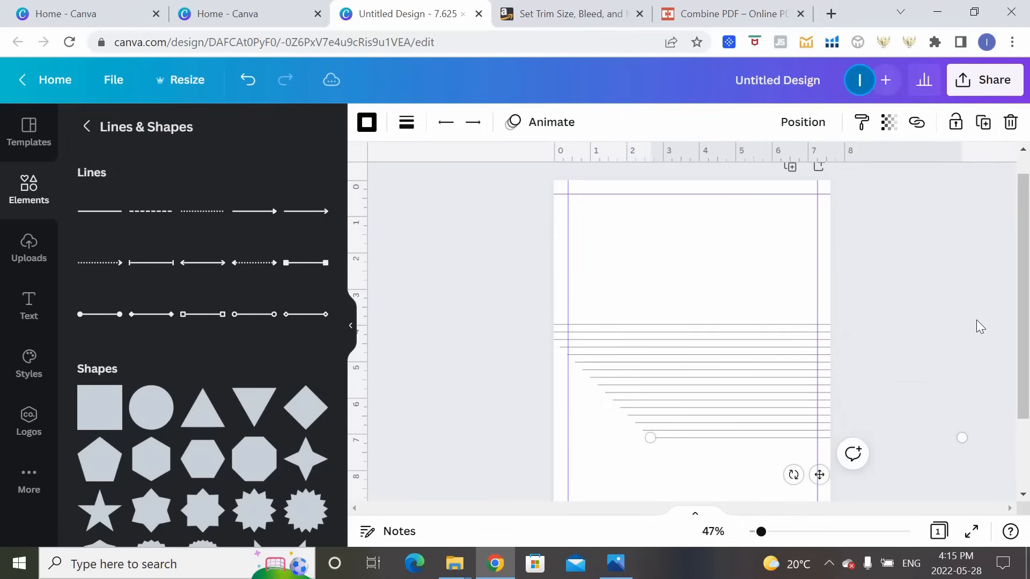
key("ctrl+d")
key("ctrl+d")
key("ctrl+d")
key("ctrl+d")
key("ctrl+d")
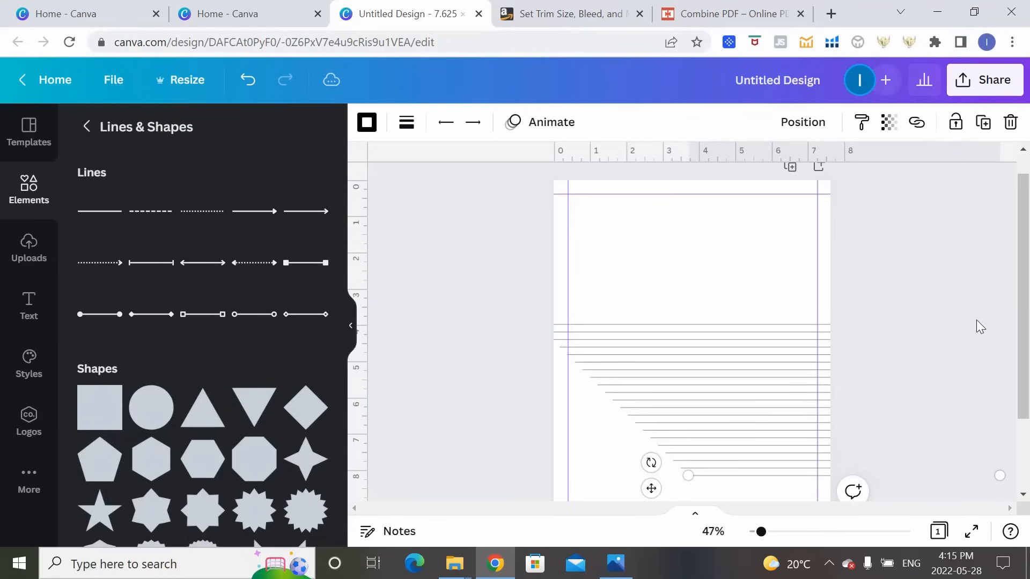
key("ctrl+d")
key("ctrl+d")
key("ctrl+d")
key("ctrl+d")
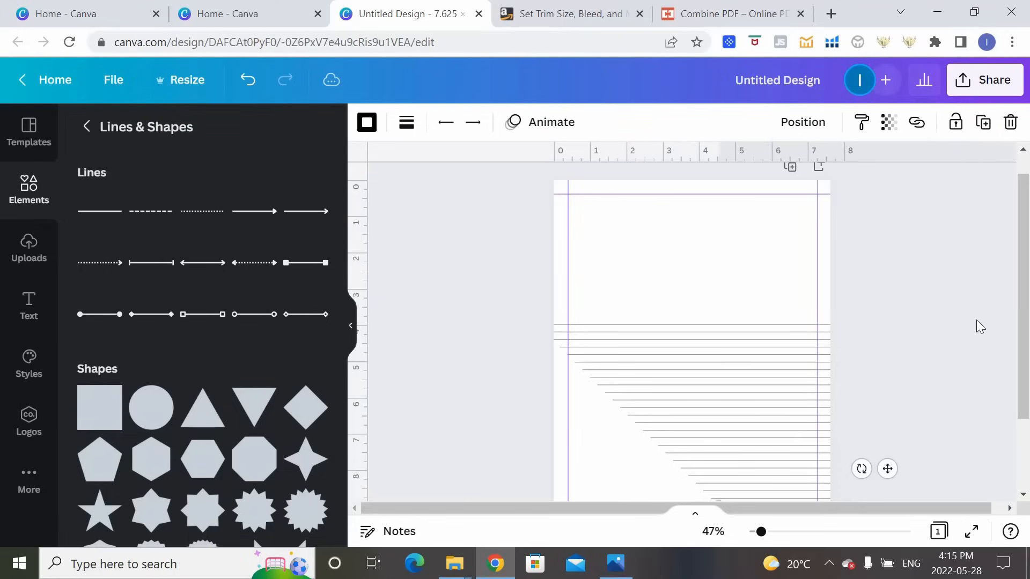
Select all the staggered lines and tidy them up into an aligned, evenly spaced stack
scroll(976, 320, "down", 2)
left_click(492, 223)
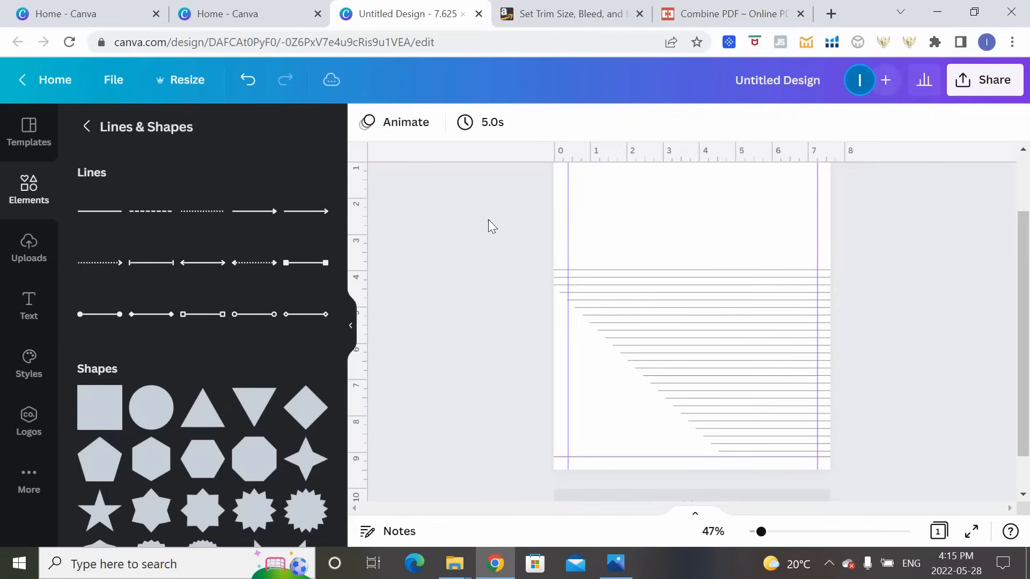
left_click_drag(488, 220, 973, 476)
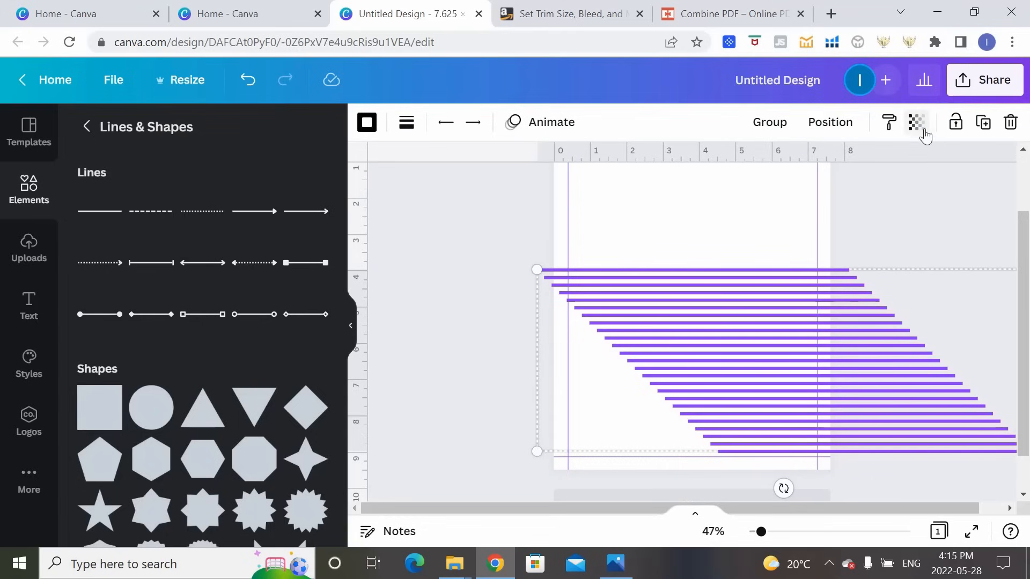
left_click(844, 128)
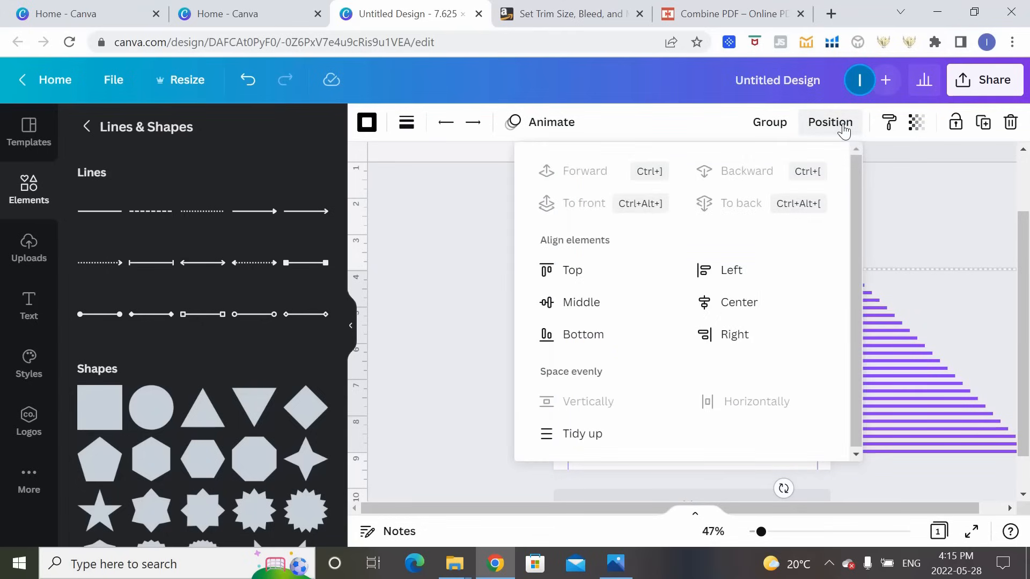
left_click(585, 432)
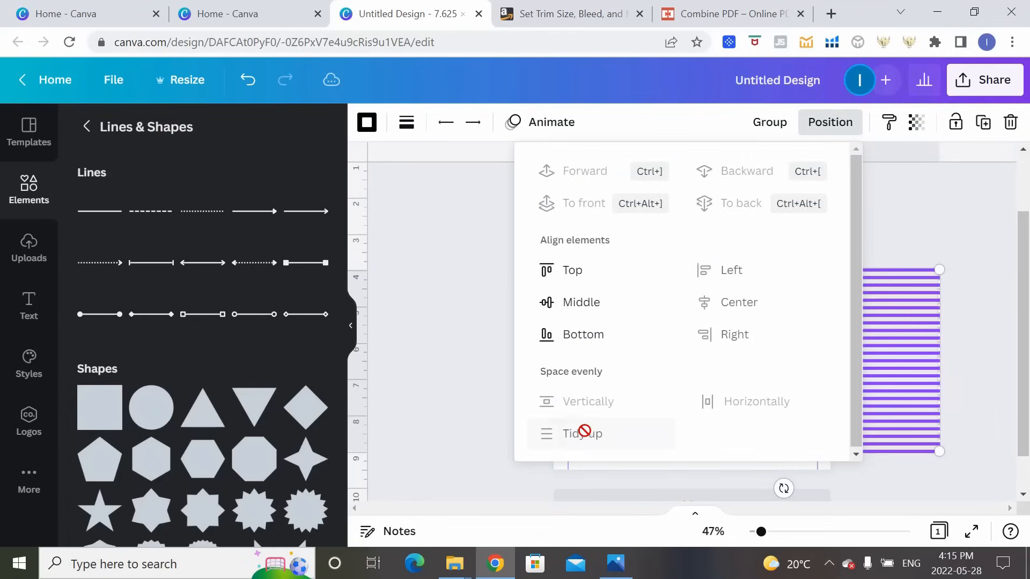
left_click(1012, 373)
Move the line stack to just below the top margin guide and scale it down the page to near the bottom guide
left_click_drag(837, 401, 757, 338)
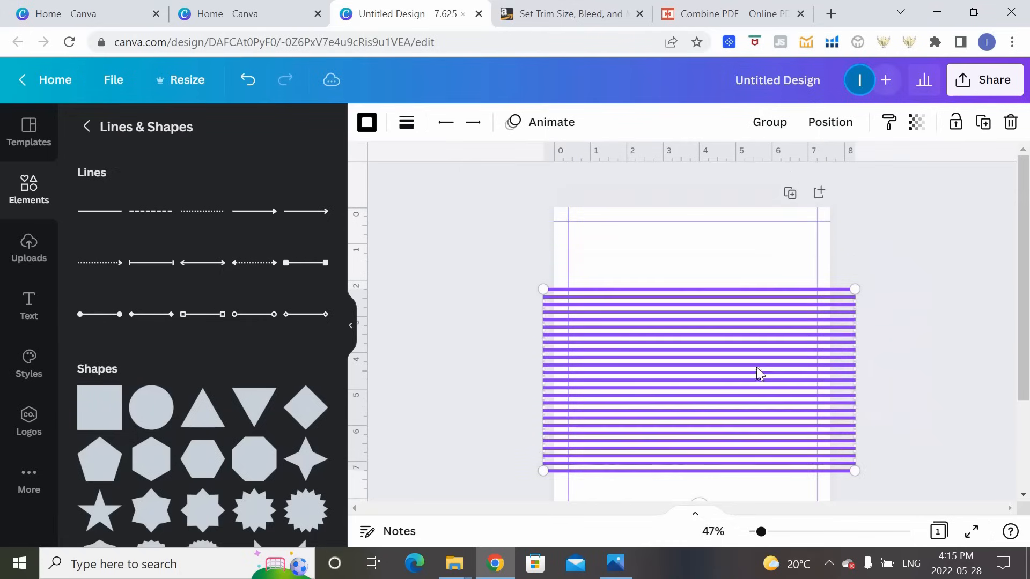
left_click_drag(761, 374, 746, 306)
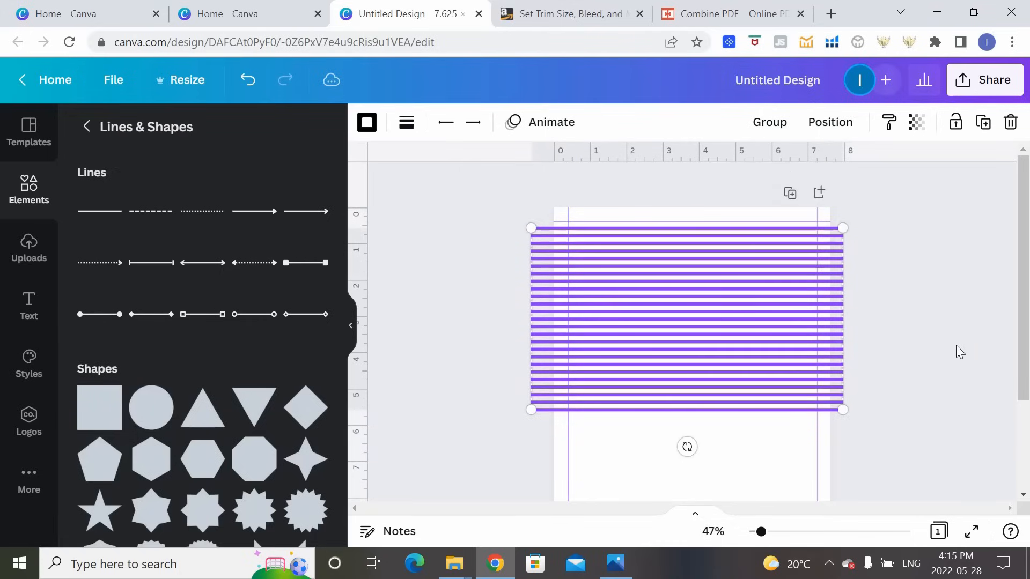
scroll(955, 349, "down", 2)
left_click(840, 326)
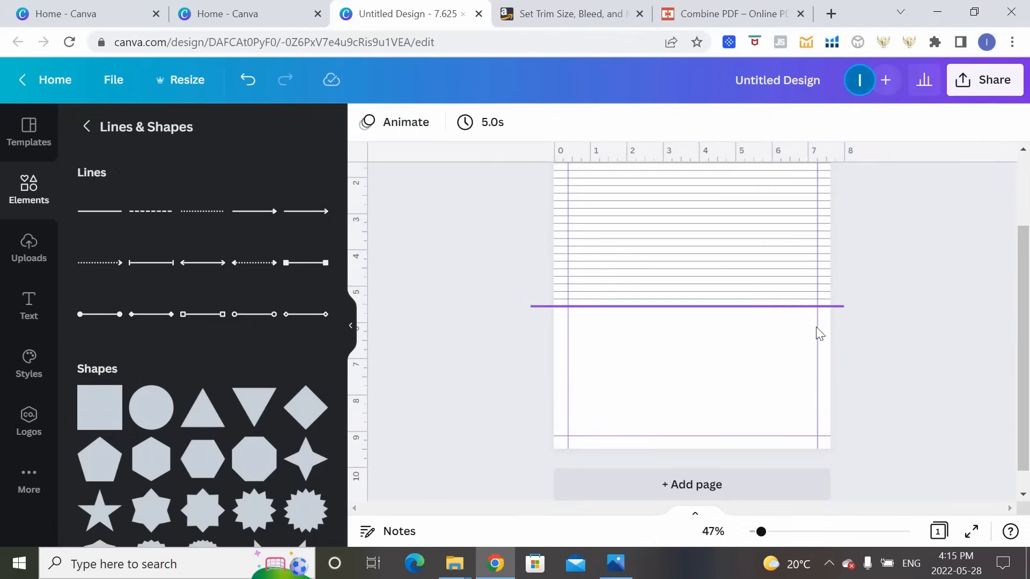
left_click_drag(911, 370, 494, 124)
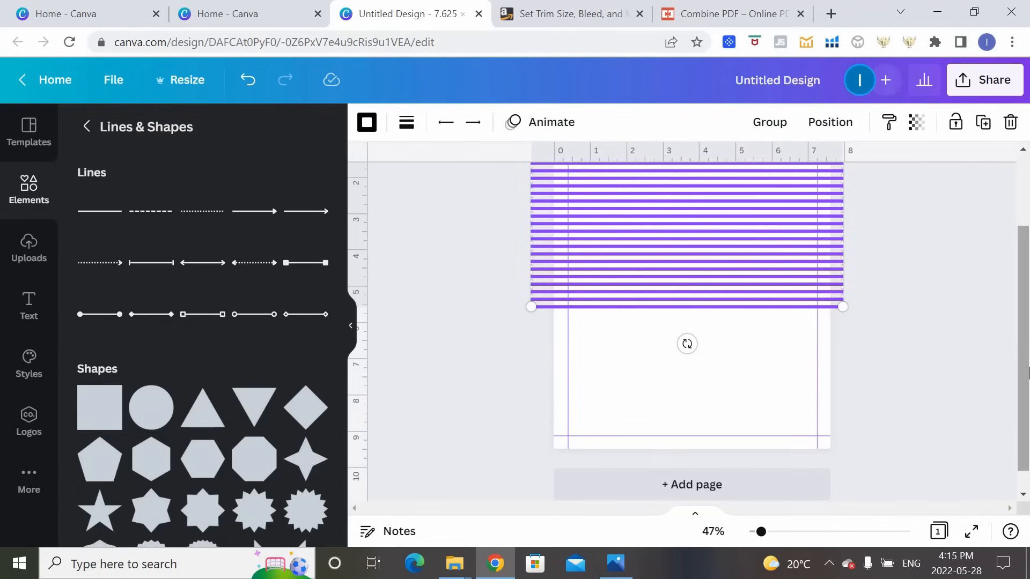
left_click_drag(843, 307, 1022, 479)
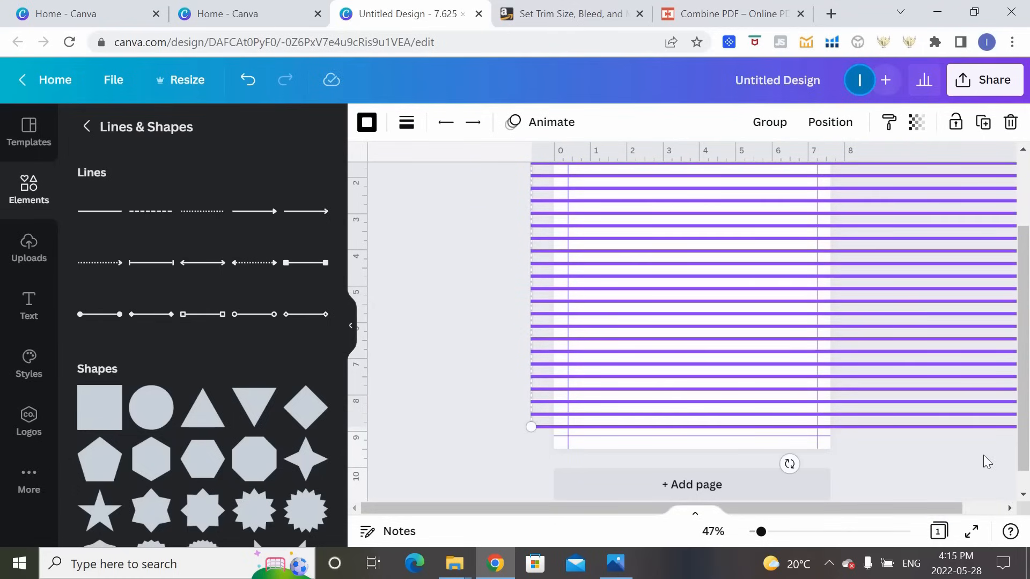
left_click(911, 453)
Select all the ruled lines and shift them down slightly so the last one meets the bottom margin guide
scroll(905, 442, "up", 2)
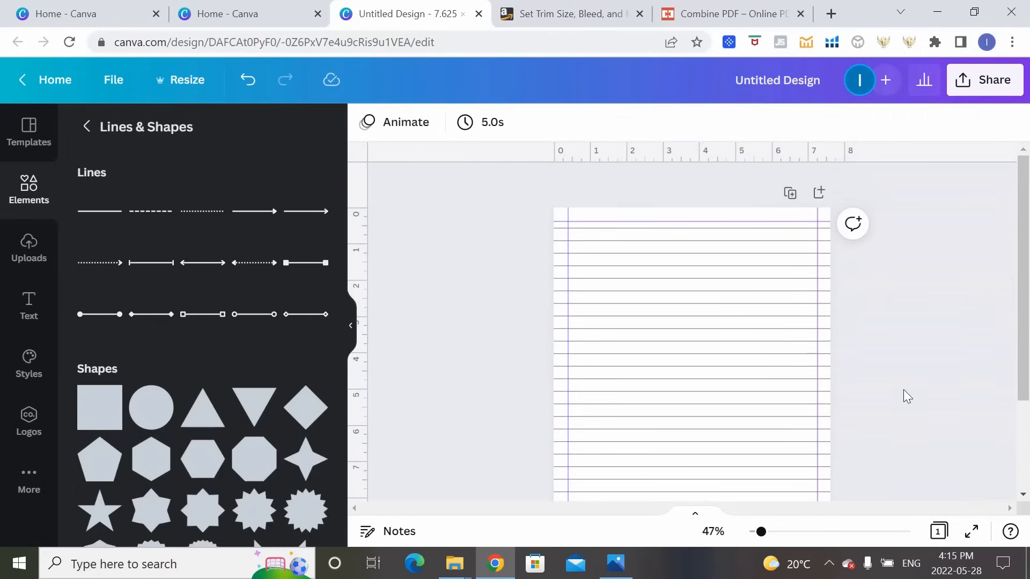
left_click_drag(493, 199, 967, 454)
left_click(920, 488)
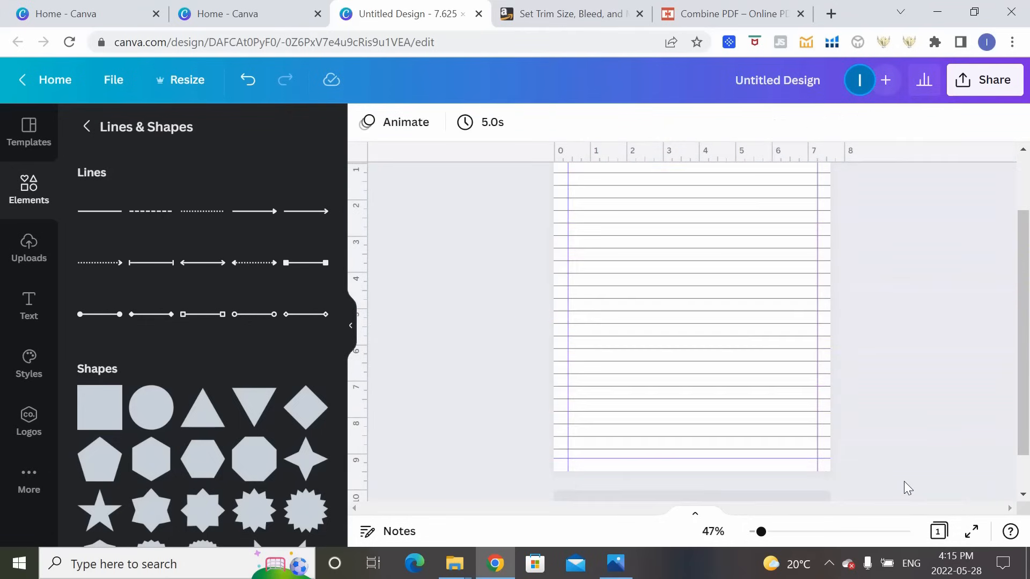
left_click_drag(489, 469, 955, 40)
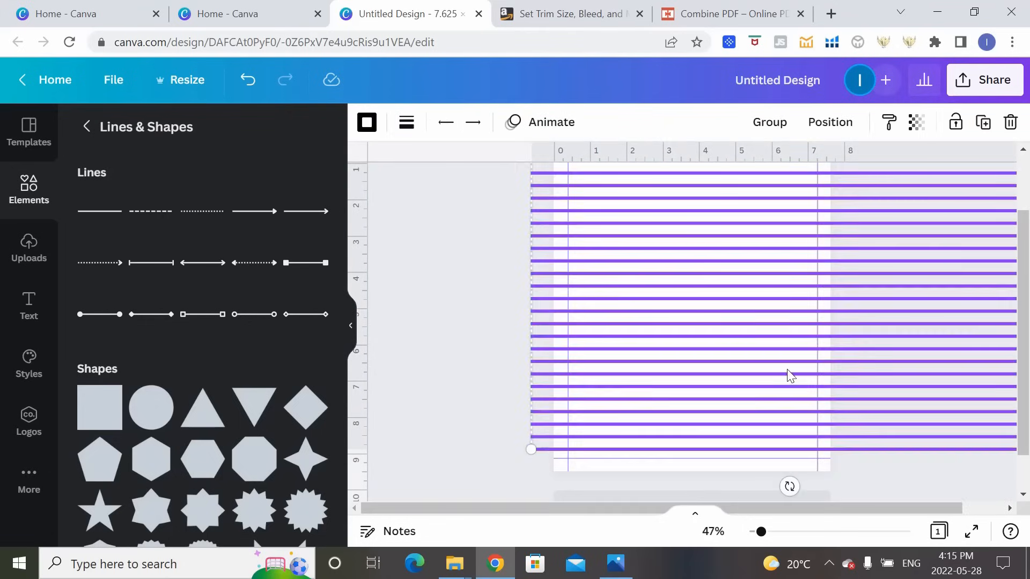
left_click_drag(918, 295, 920, 295)
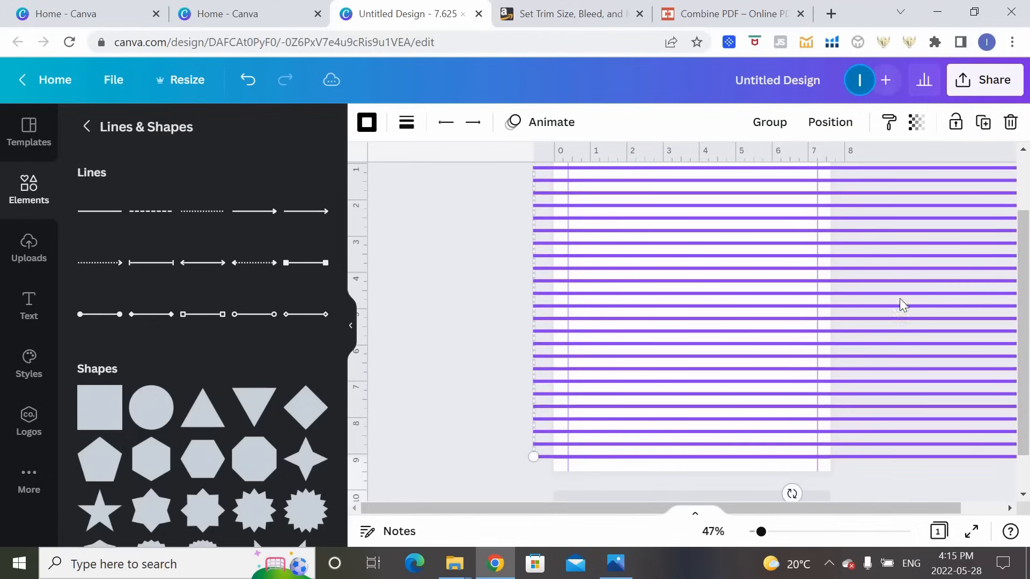
left_click(427, 305)
scroll(427, 305, "up", 1)
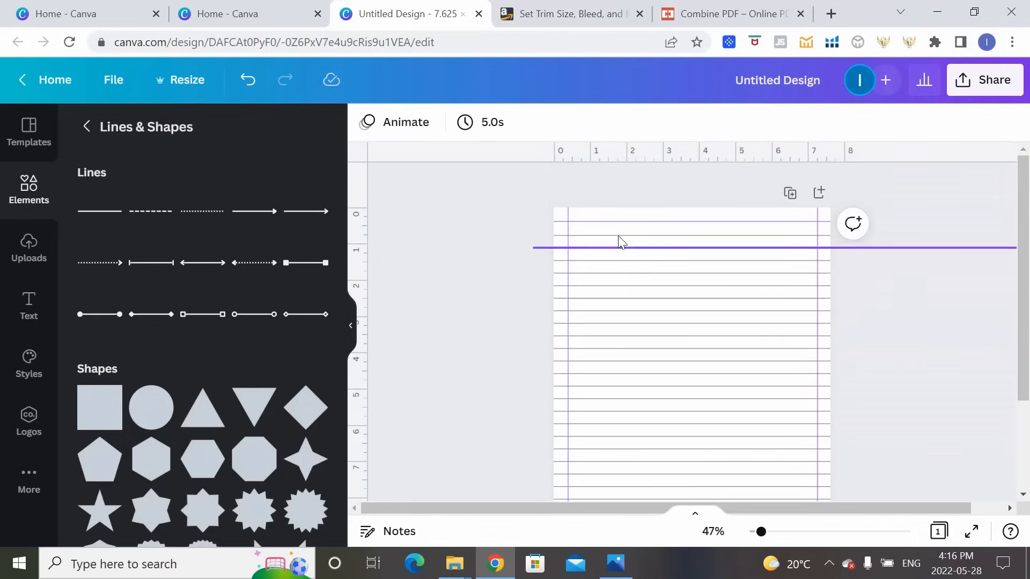
scroll(932, 282, "down", 1)
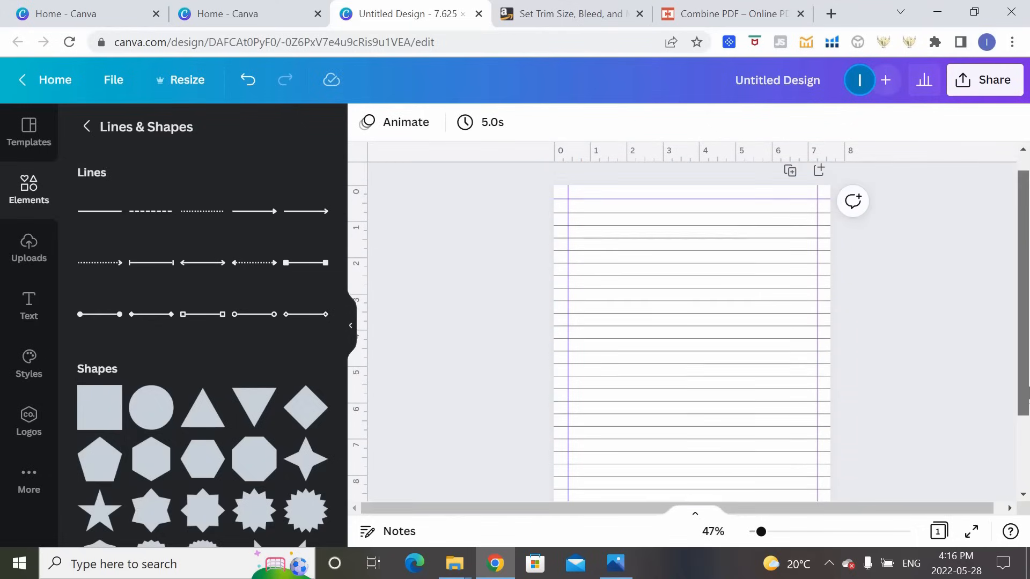
mouse_move(1027, 397)
left_mouse_down()
mouse_move(1021, 430)
mouse_move(1021, 363)
mouse_move(1019, 413)
left_mouse_up()
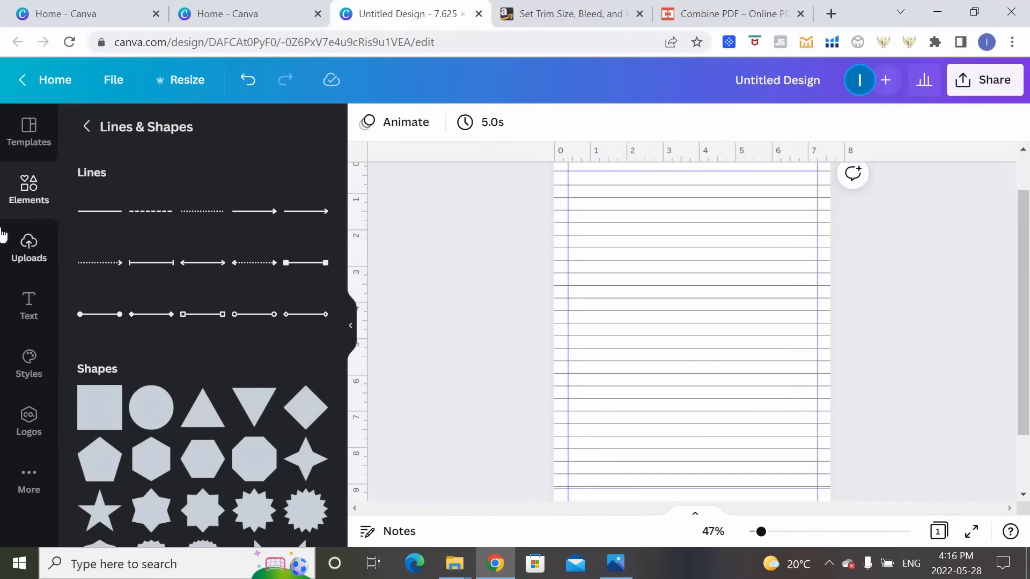
Add the sheep from the recently used graphics and shrink it into the page's lower-right corner, against the margin guides
left_click(87, 129)
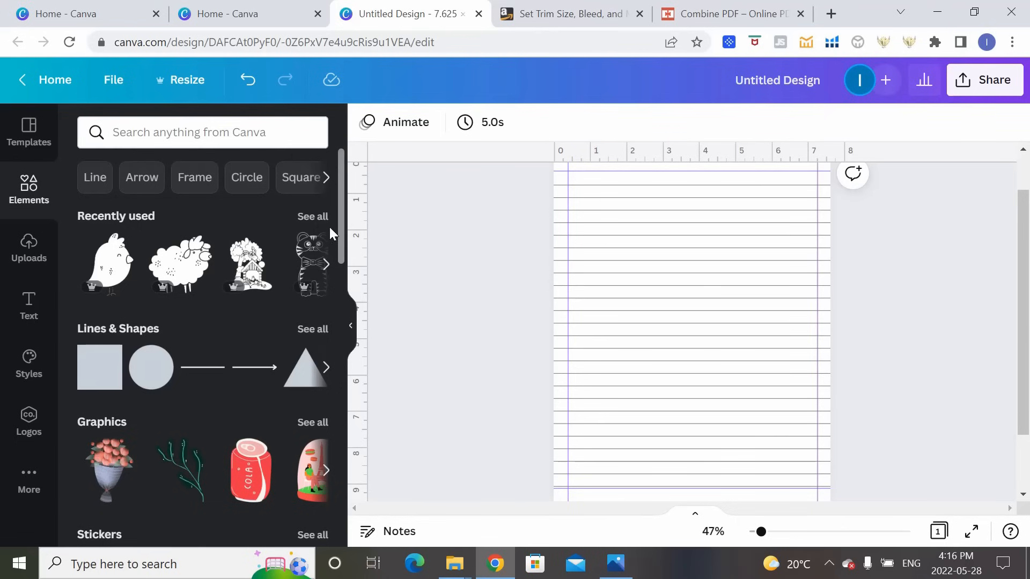
left_click(314, 217)
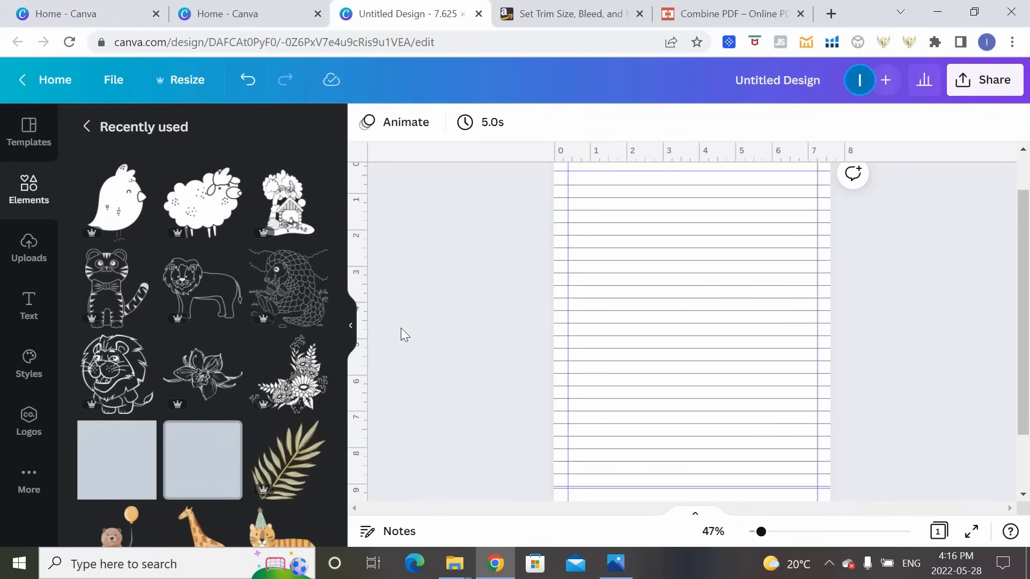
left_click(203, 203)
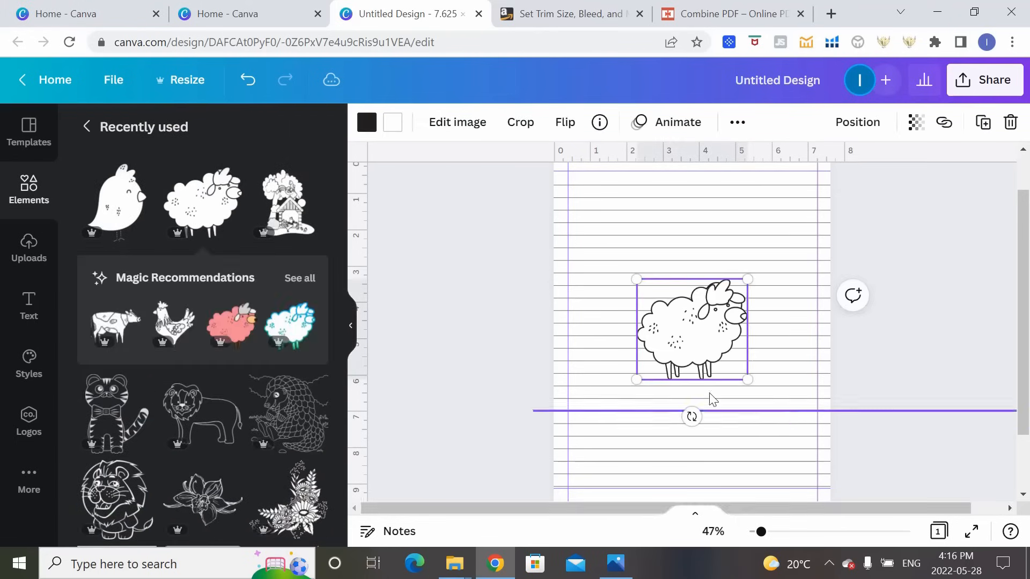
left_click_drag(703, 347, 759, 453)
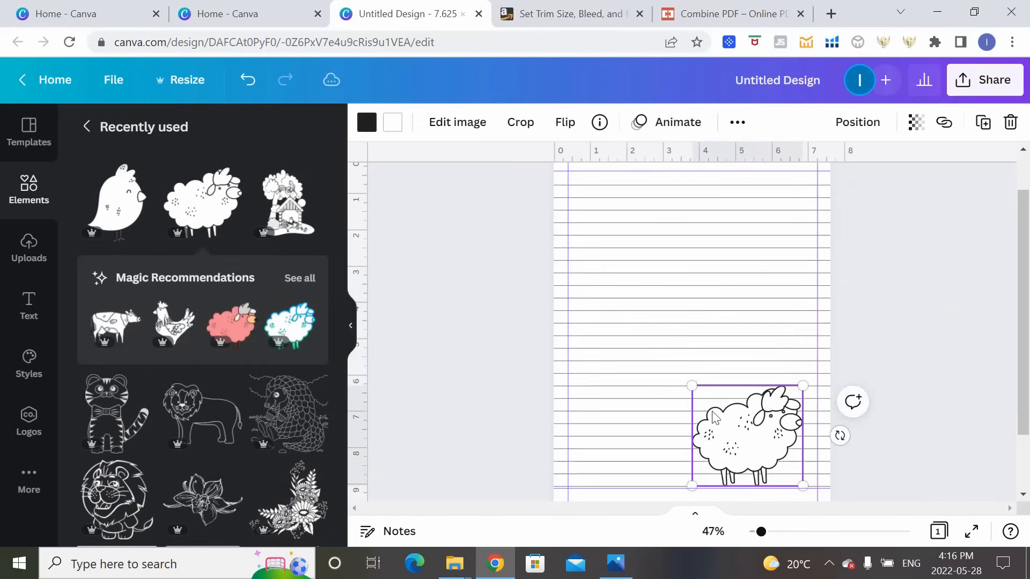
left_click_drag(692, 386, 782, 456)
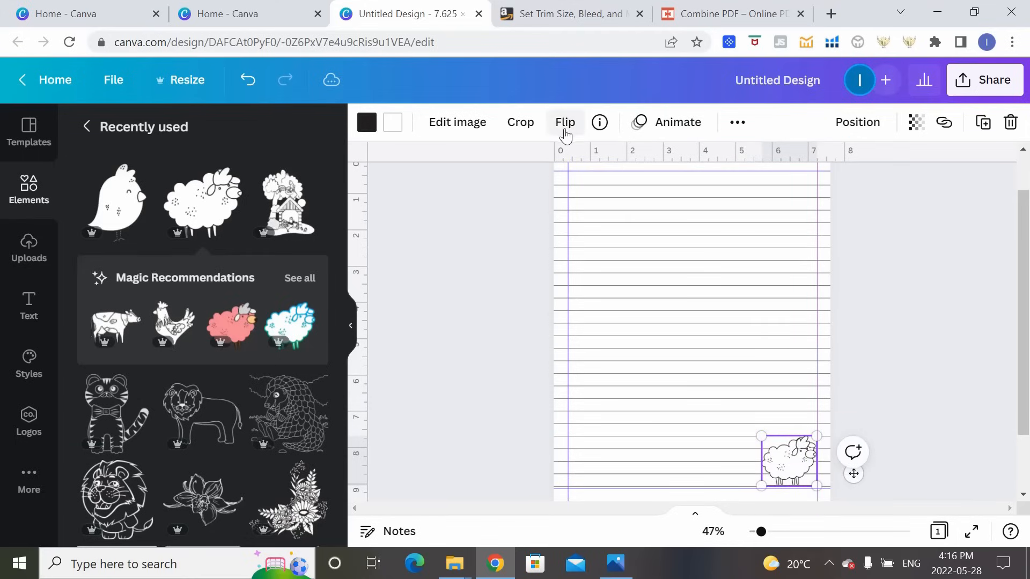
Flip the sheep graphic horizontally so that it faces the inside of the page
left_click(565, 122)
left_click(586, 162)
left_click(437, 193)
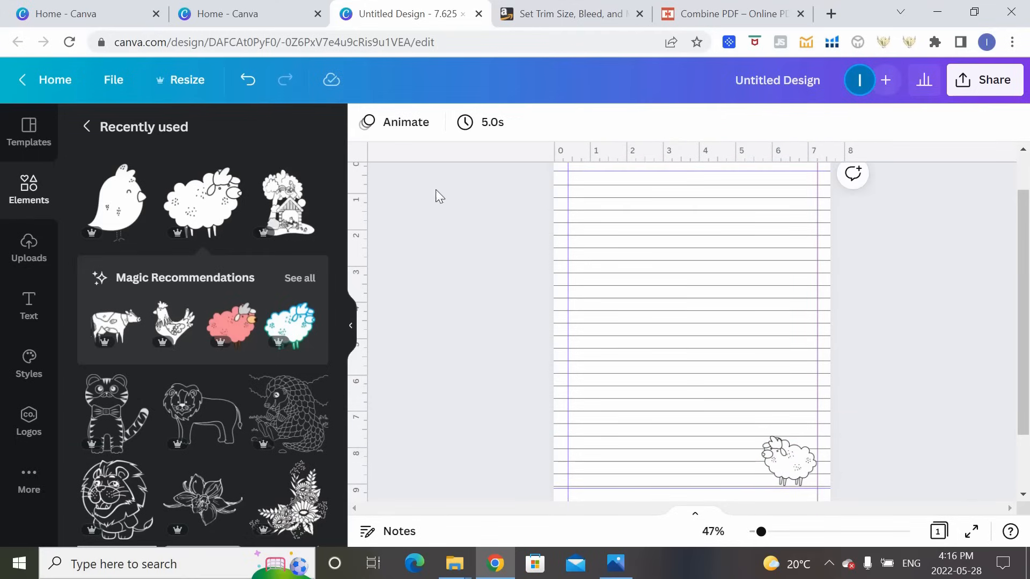
Add the bird from the recently used graphics, shrink it onto the sheep's back and flip it horizontally
left_click(115, 201)
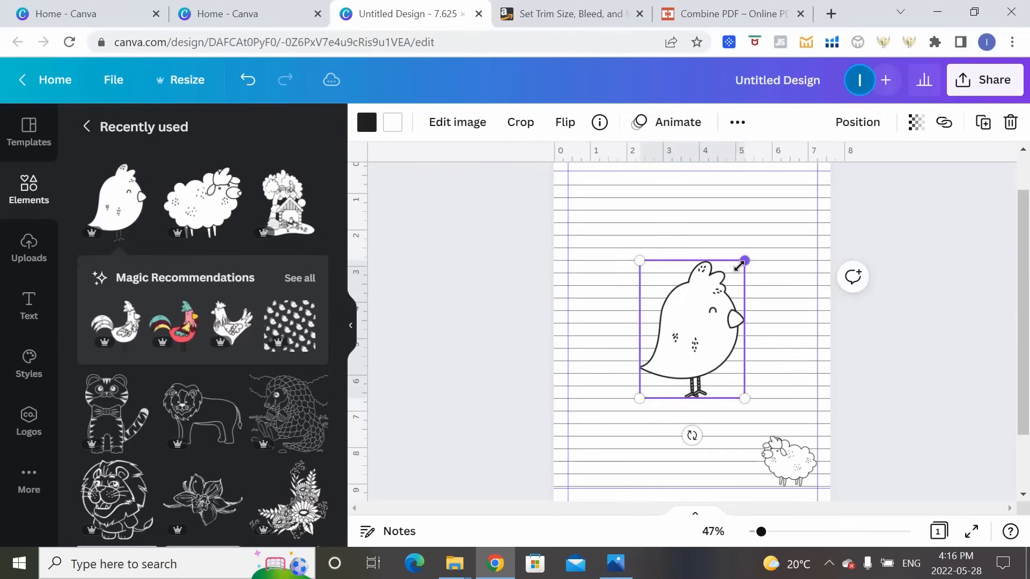
left_click_drag(740, 265, 671, 356)
left_click_drag(647, 389, 796, 418)
left_click(565, 123)
left_click(900, 324)
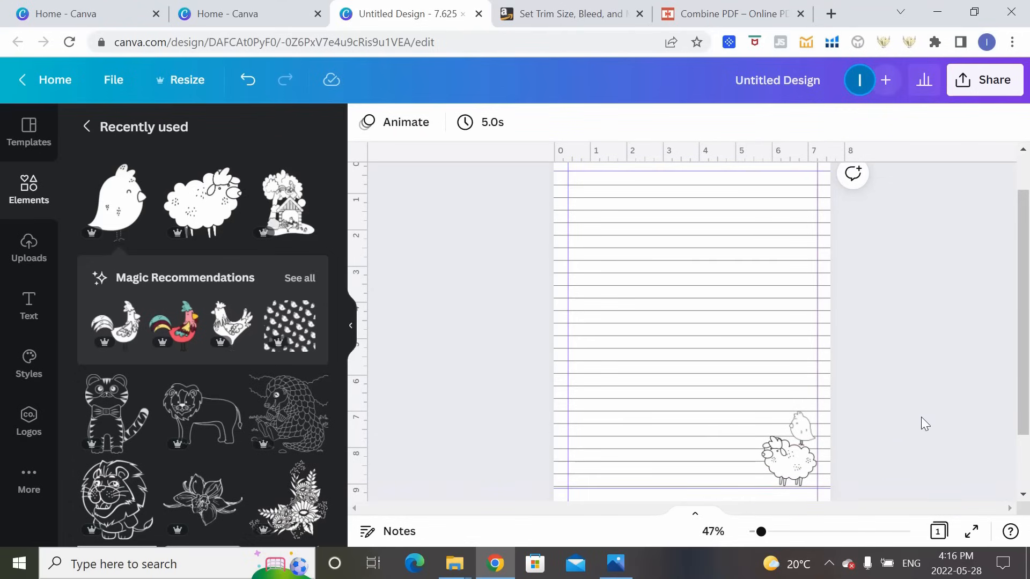
Show the design in grid view and duplicate the lined page nine times to make ten pages
scroll(960, 382, "down", 3)
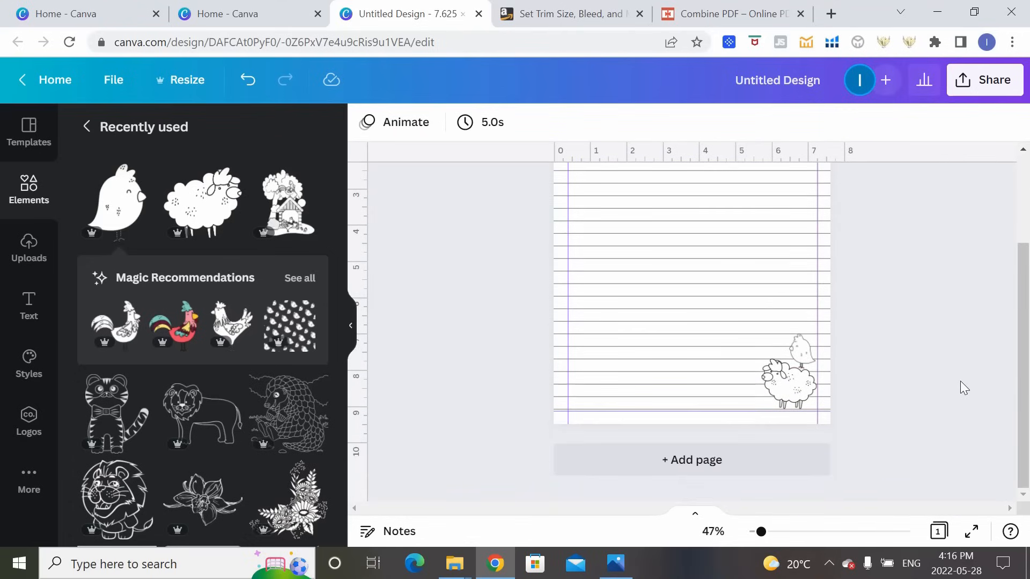
scroll(960, 382, "up", 3)
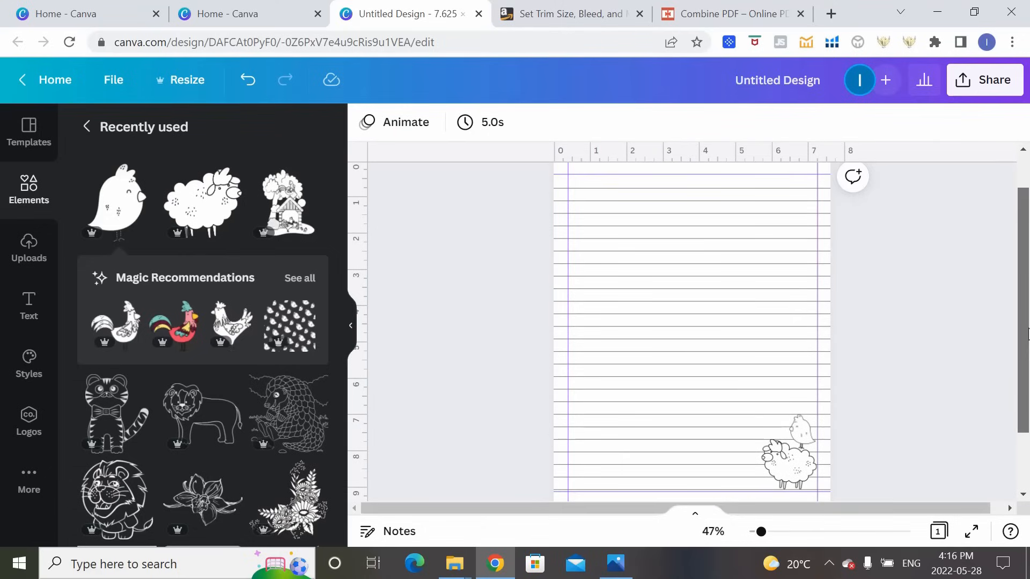
left_click_drag(1026, 332, 1028, 341)
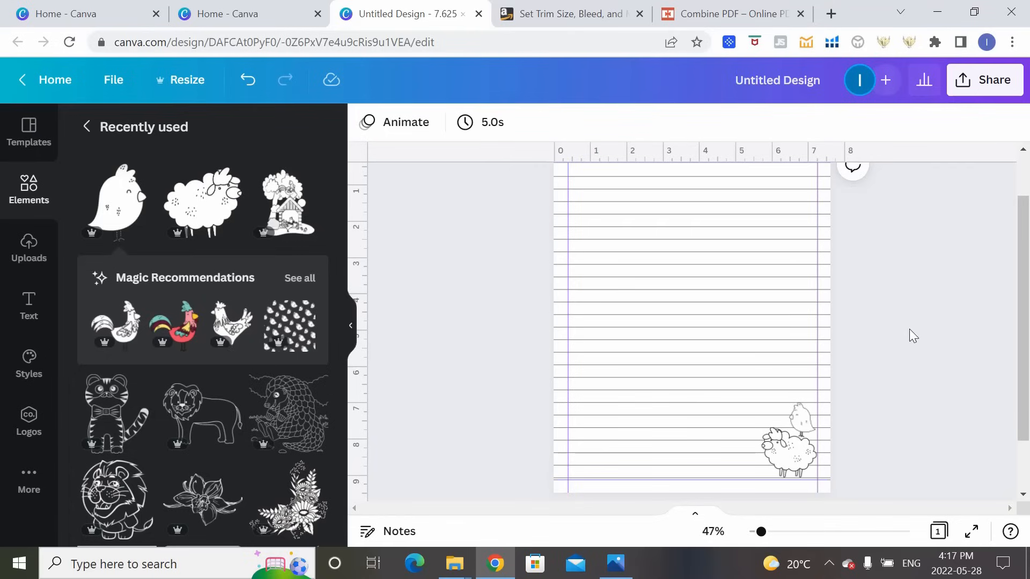
left_click_drag(761, 532, 755, 532)
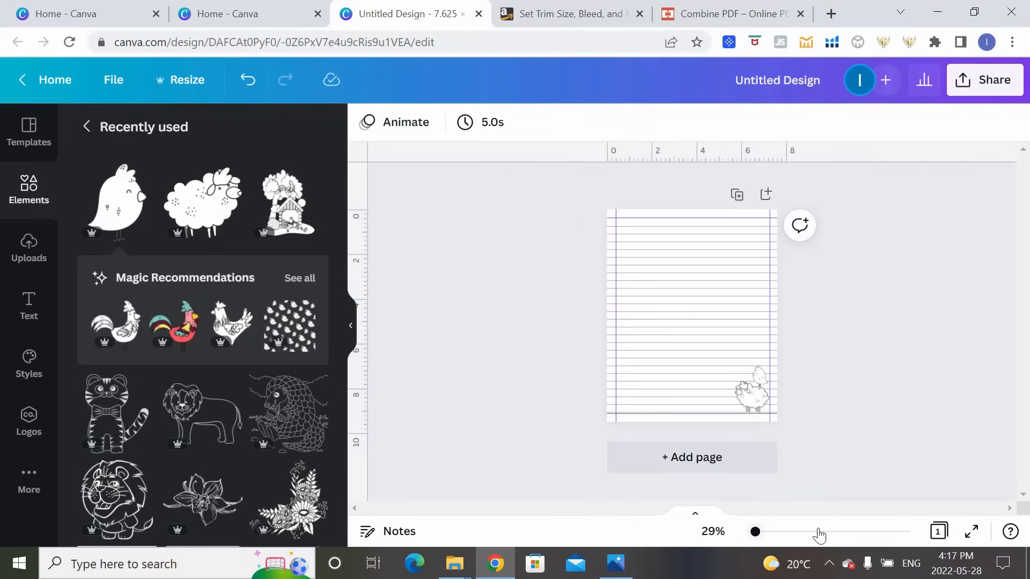
left_click(938, 531)
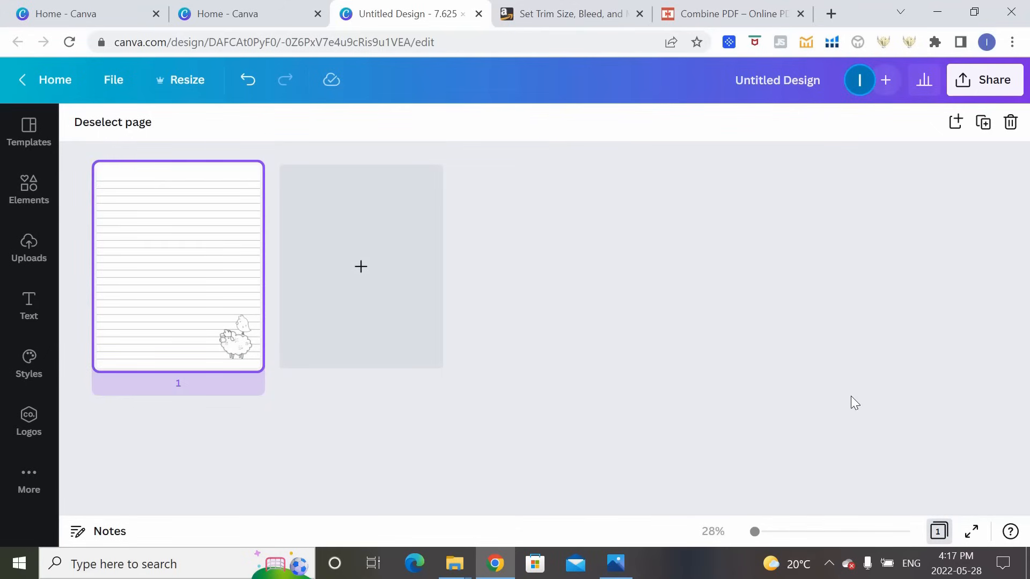
key("ctrl+d")
key("ctrl+d")
key("ctrl+d")
key("ctrl+d")
key("ctrl+d")
key("ctrl+d")
key("ctrl+d")
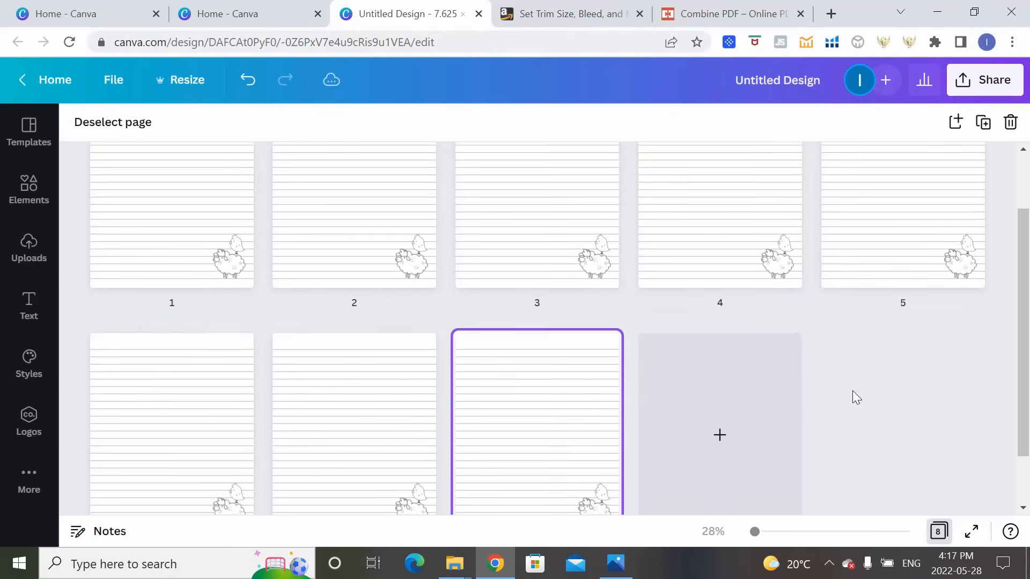
key("ctrl+d")
key("ctrl+d")
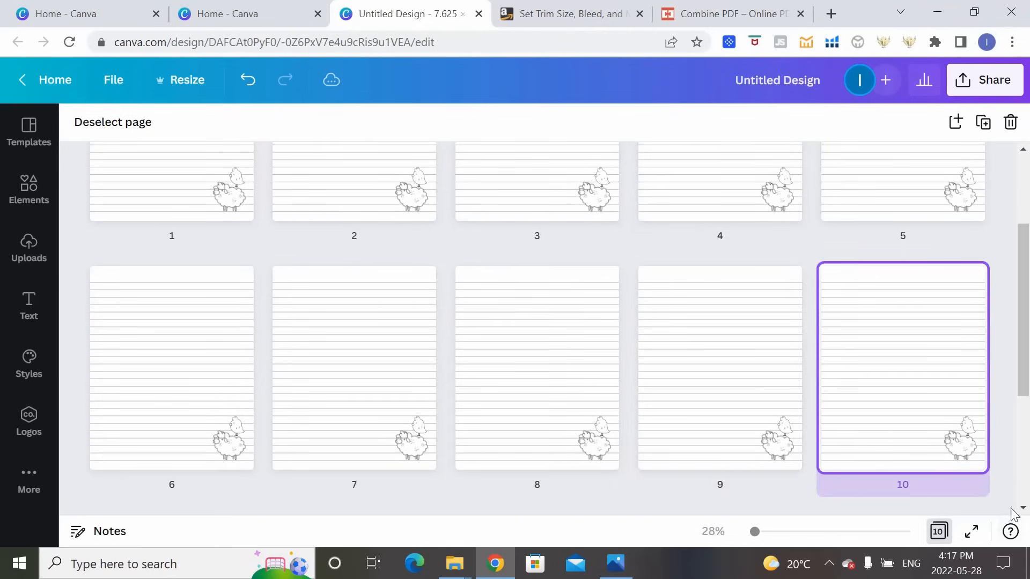
Select all ten pages and duplicate the set repeatedly until the design has 110 pages
left_click_drag(1011, 496, 80, 145)
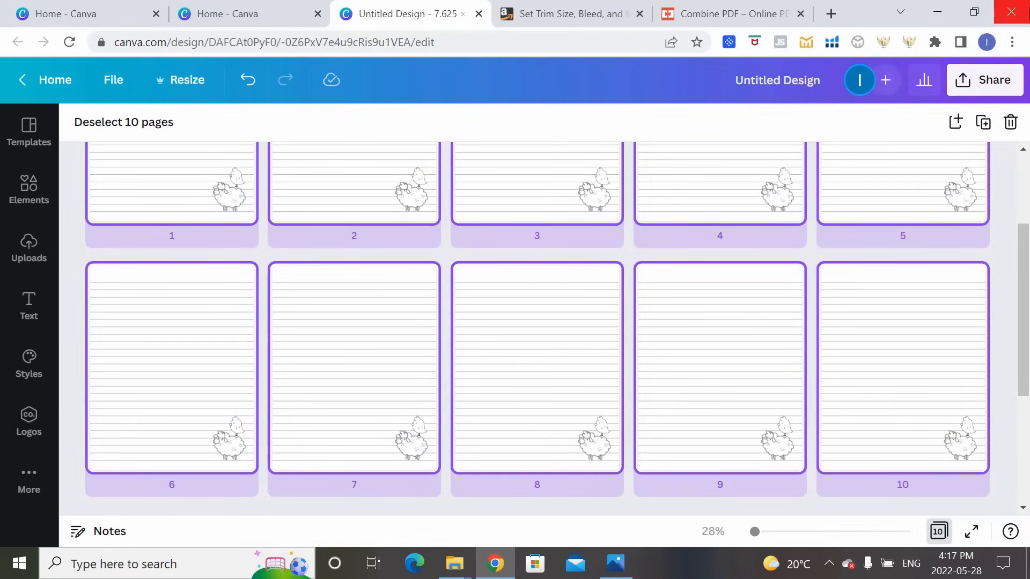
key("ctrl+d")
key("ctrl+d")
key("ctrl+d")
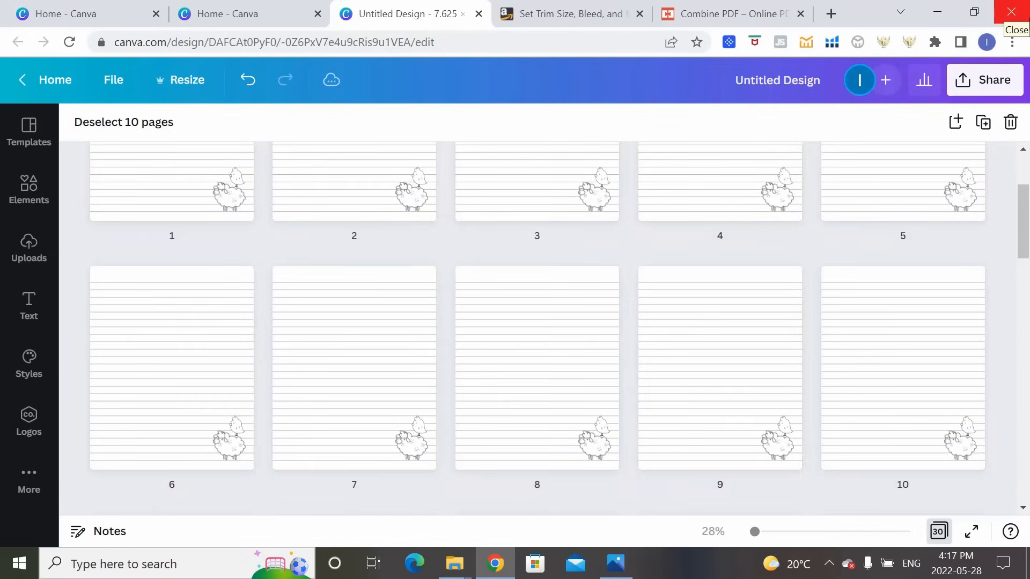
key("ctrl+d")
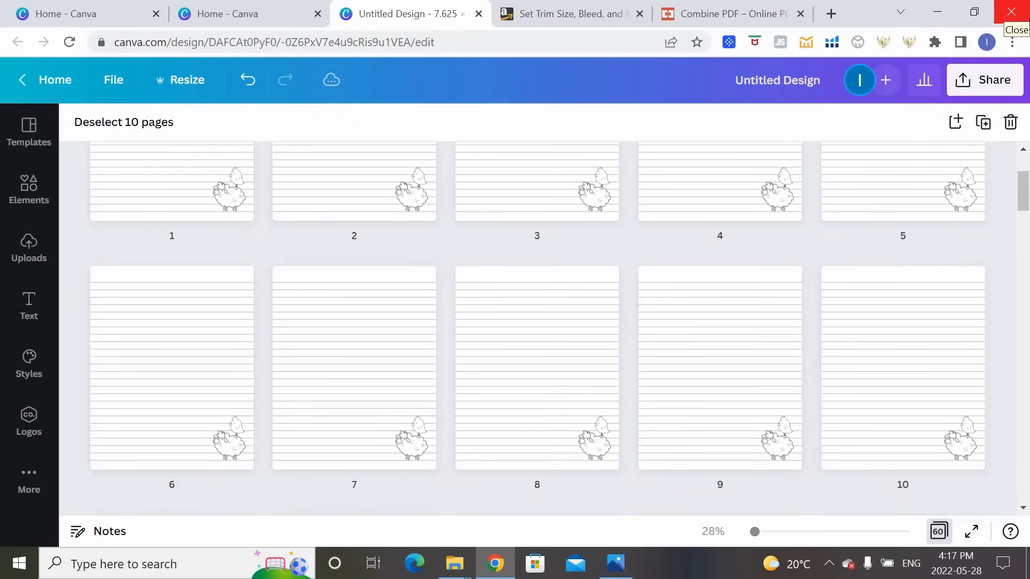
key("ctrl+d")
key("ctrl+d")
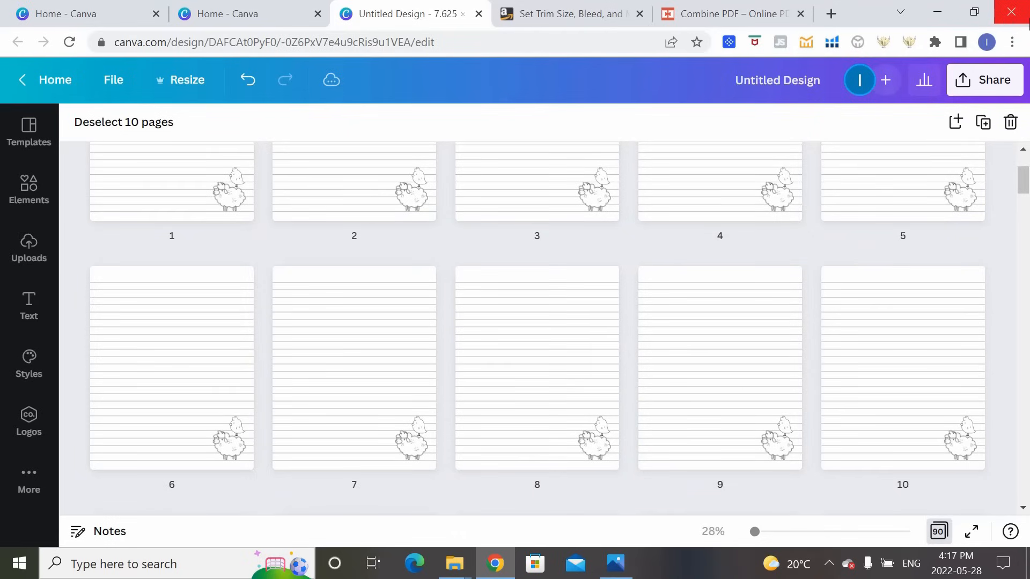
key("ctrl+d")
left_click_drag(1023, 178, 1025, 489)
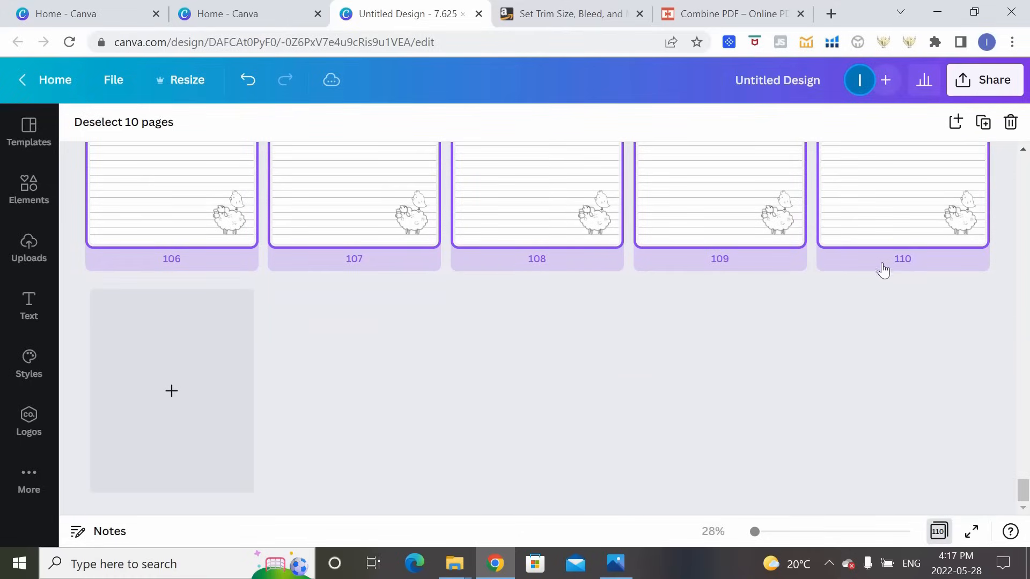
left_click(880, 360)
scroll(1025, 480, "up", 3)
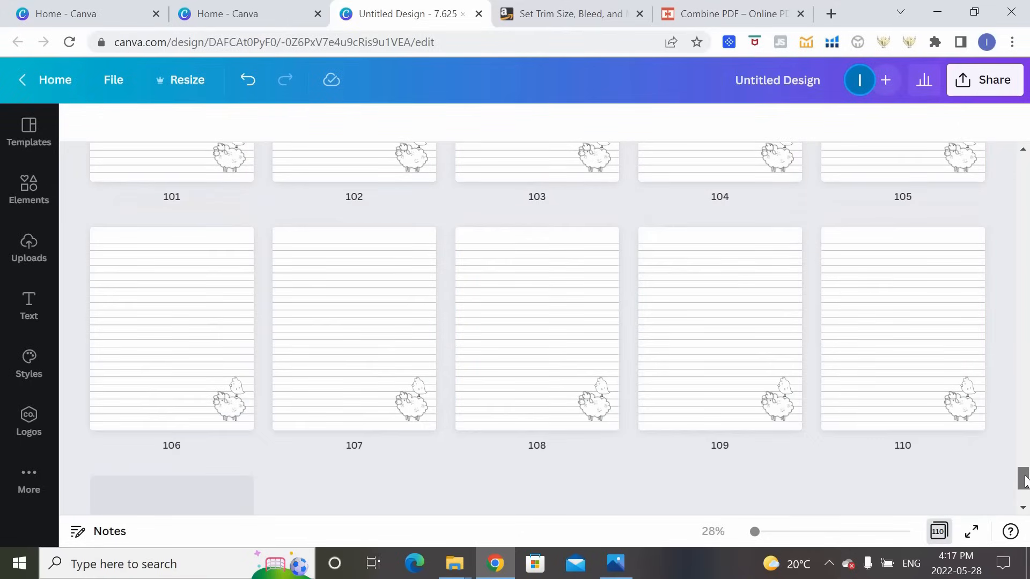
left_click_drag(1025, 481, 1025, 161)
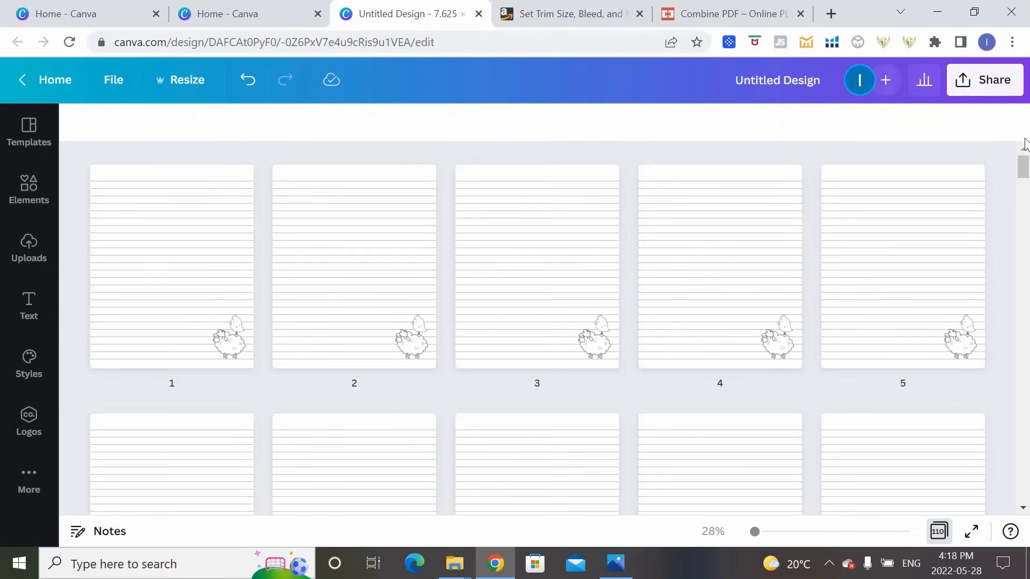
Download all 110 pages as a PDF Print file in RGB
left_click(980, 86)
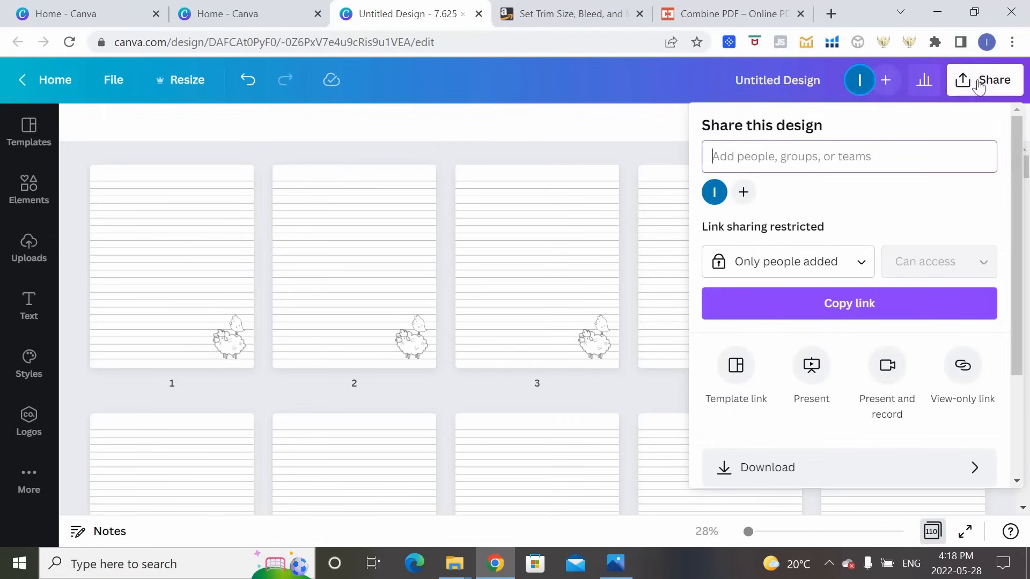
left_click(815, 471)
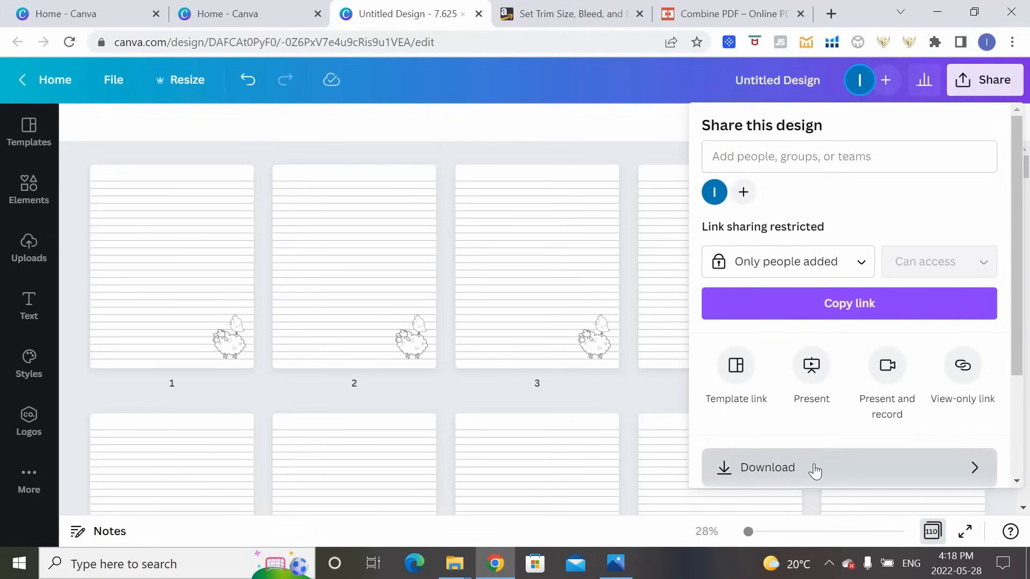
left_click(815, 471)
left_click(981, 195)
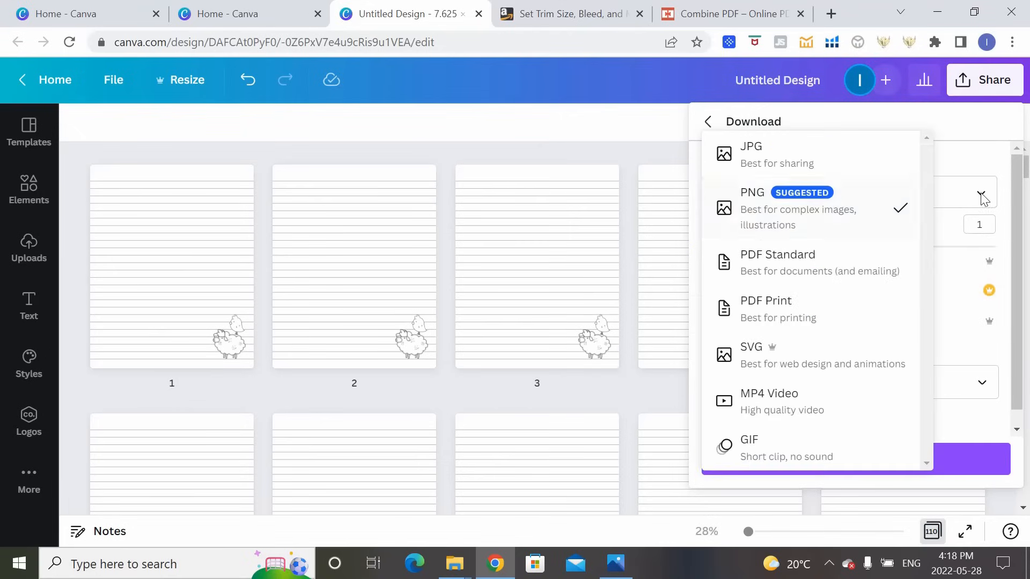
left_click(794, 317)
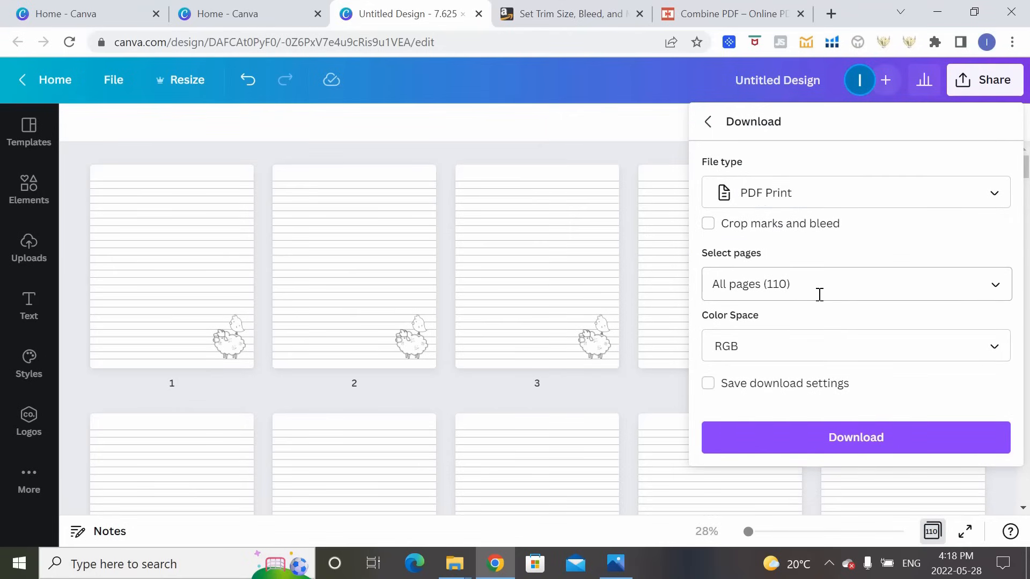
left_click(876, 447)
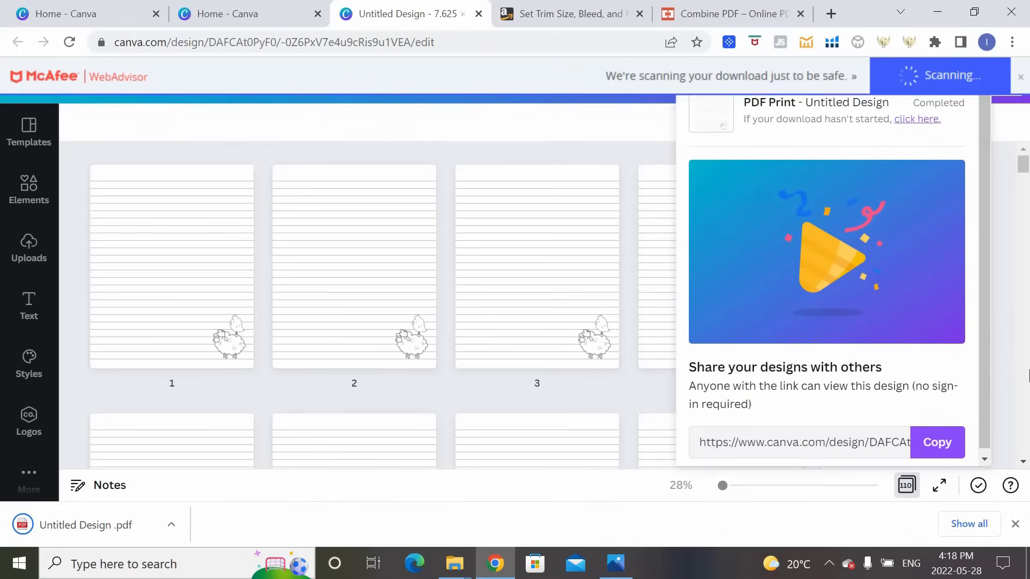
Look through the first pages of the downloaded PDF to check the ruled lines and animal graphics
scroll(779, 189, "down", 6)
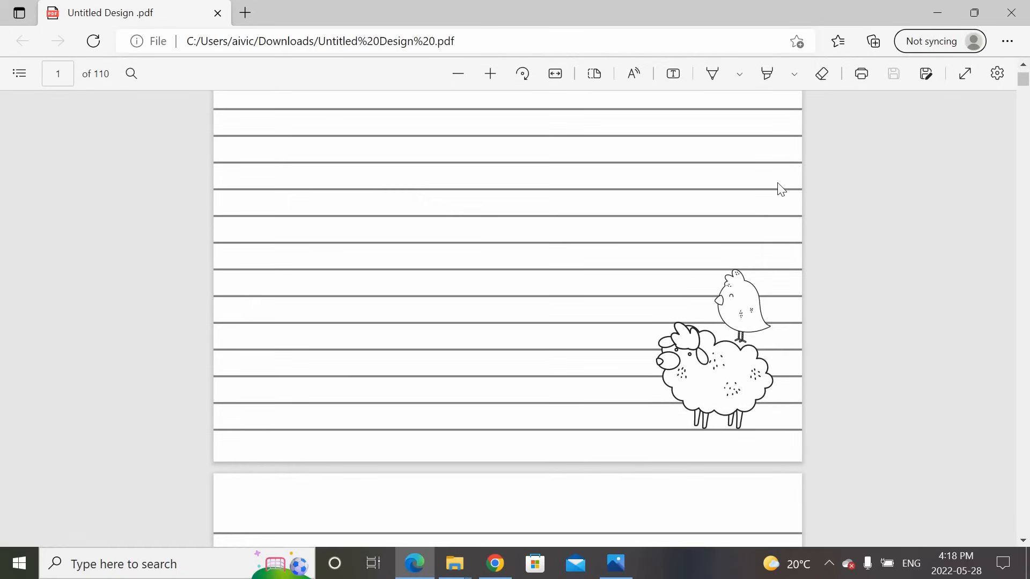
scroll(781, 189, "down", 8)
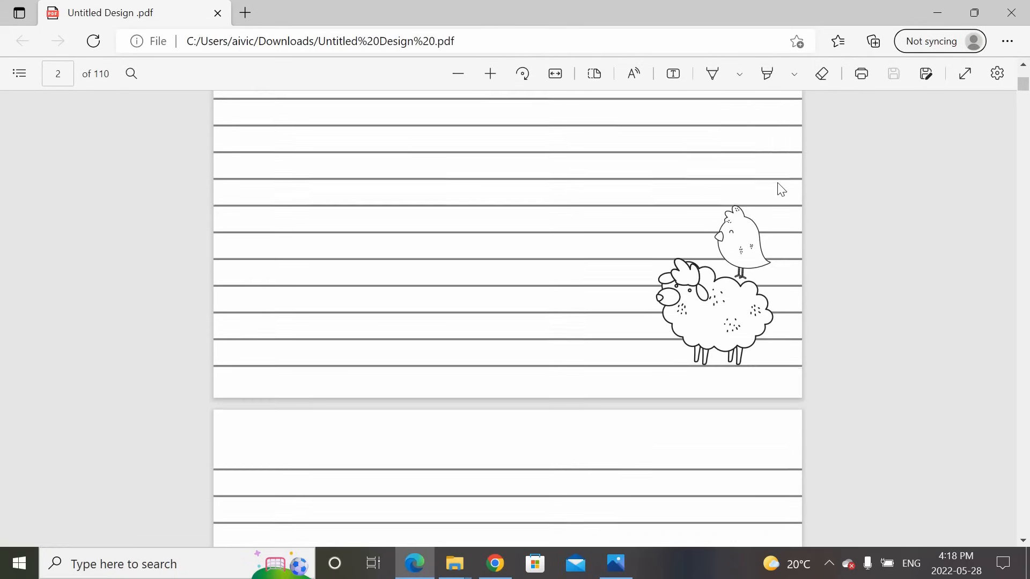
scroll(781, 189, "down", 12)
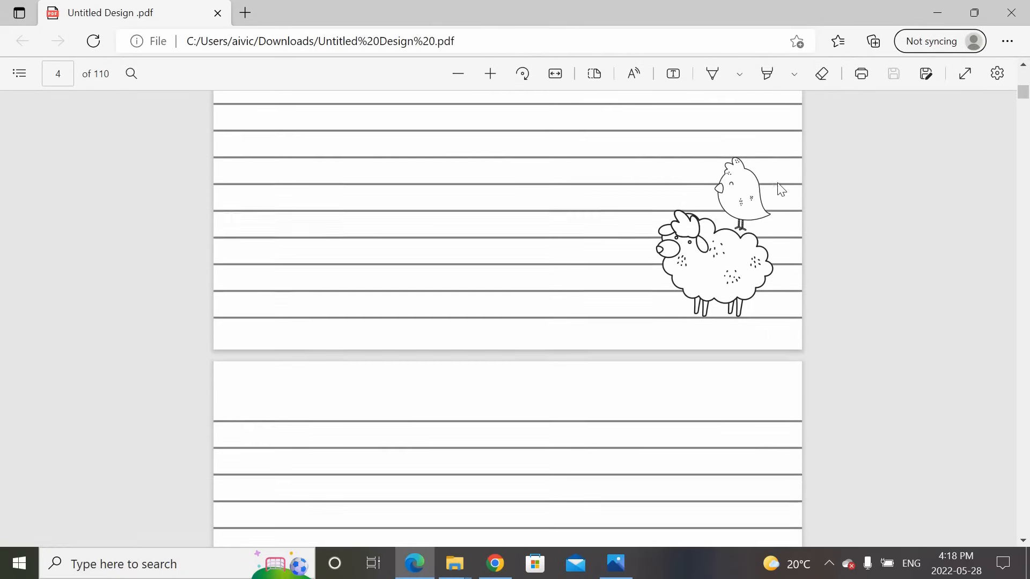
scroll(781, 189, "down", 5)
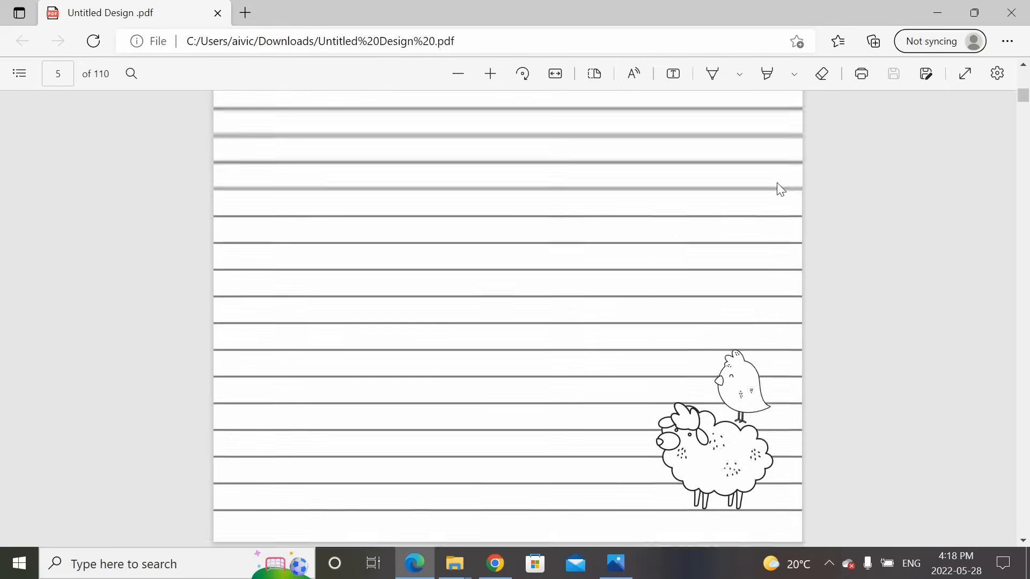
scroll(778, 183, "up", 20)
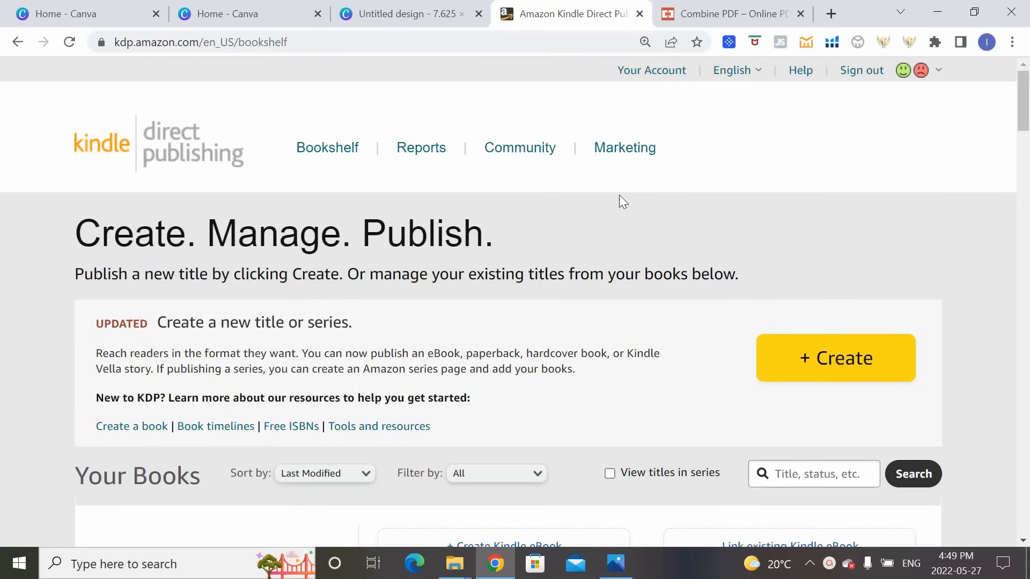
Create a new paperback title from the Kindle Direct Publishing bookshelf
left_click(855, 362)
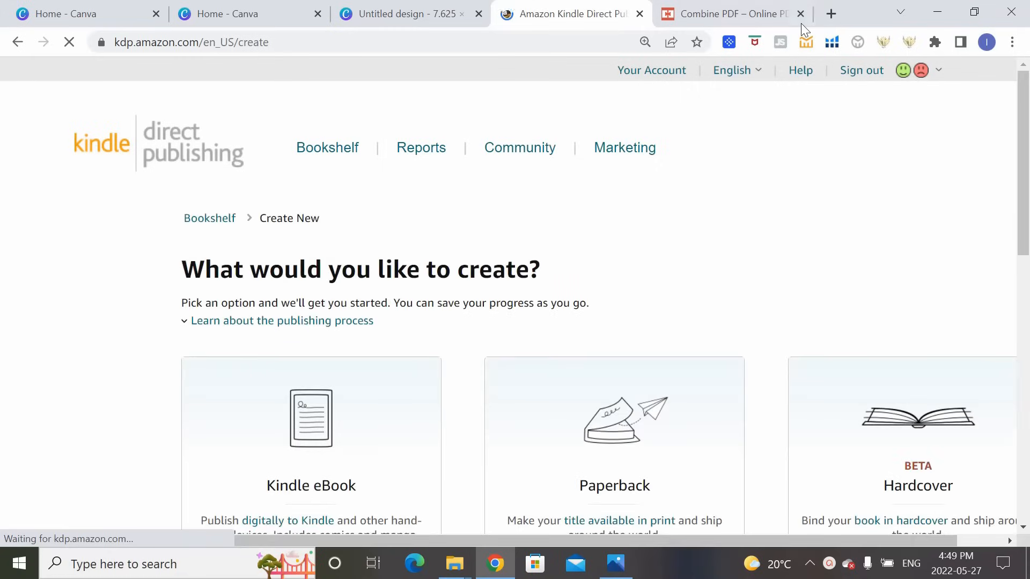
scroll(807, 217, "down", 3)
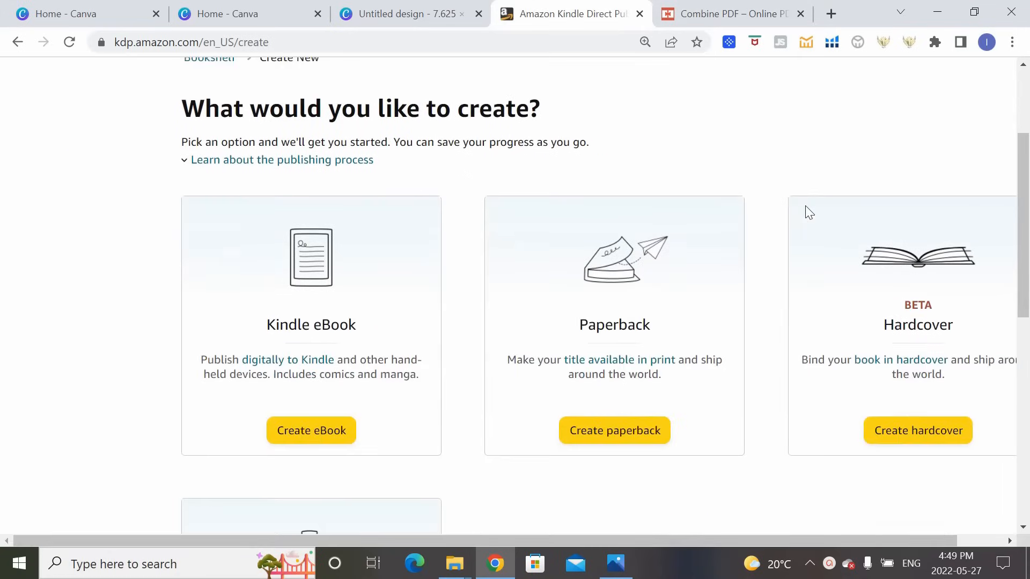
left_click(625, 430)
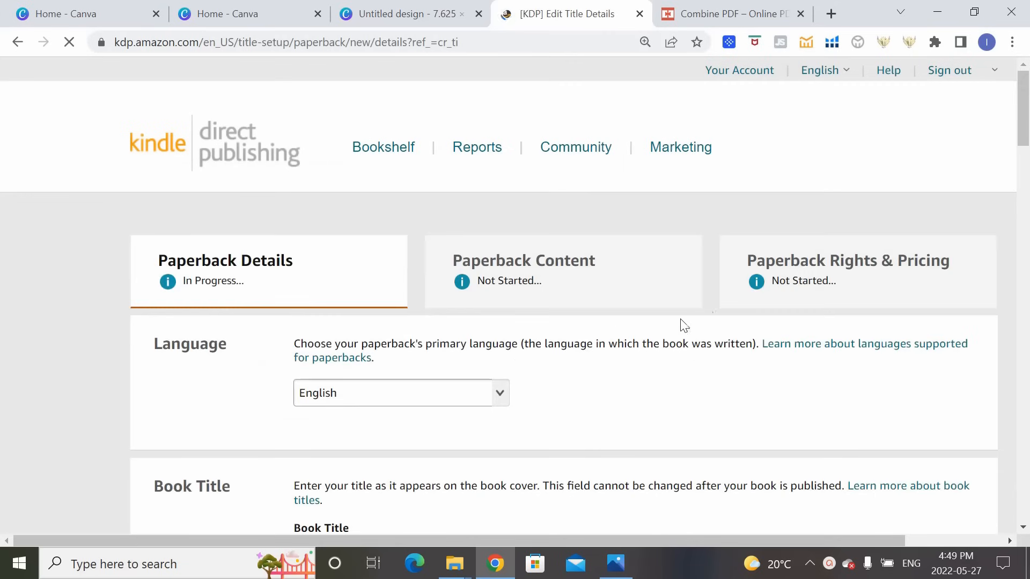
Enter the book title "Composition Notebook" and the subtitle "Cute Animals Journal Notebook for Kids | 110 pages, 7.5 x 9.25""
scroll(714, 270, "down", 1)
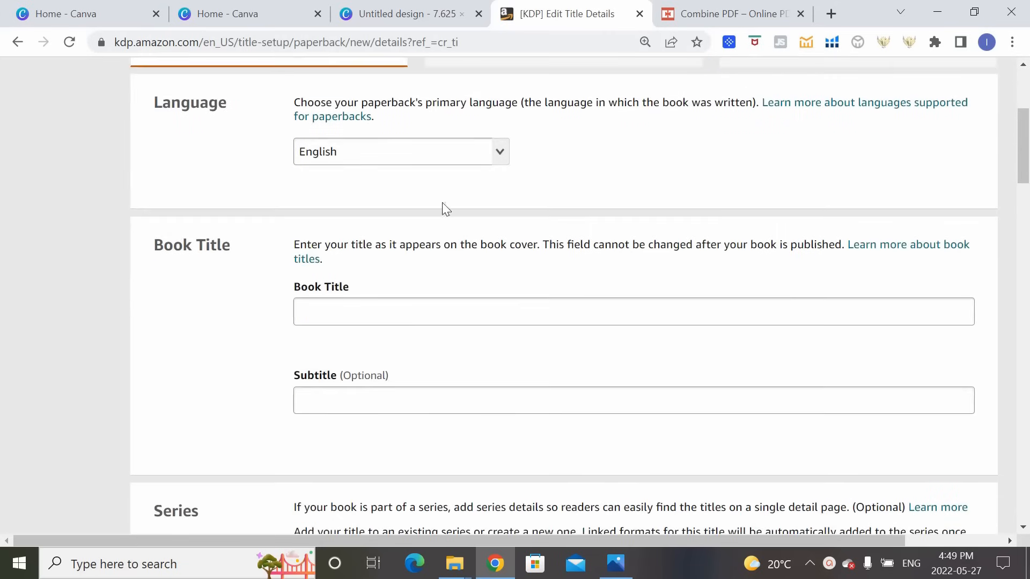
key("Tab")
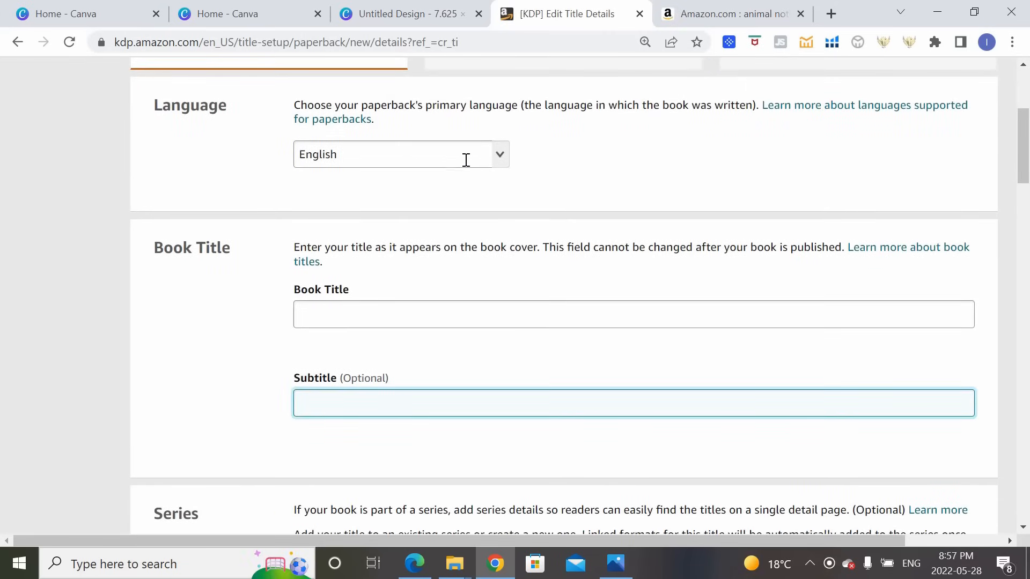
left_click(500, 155)
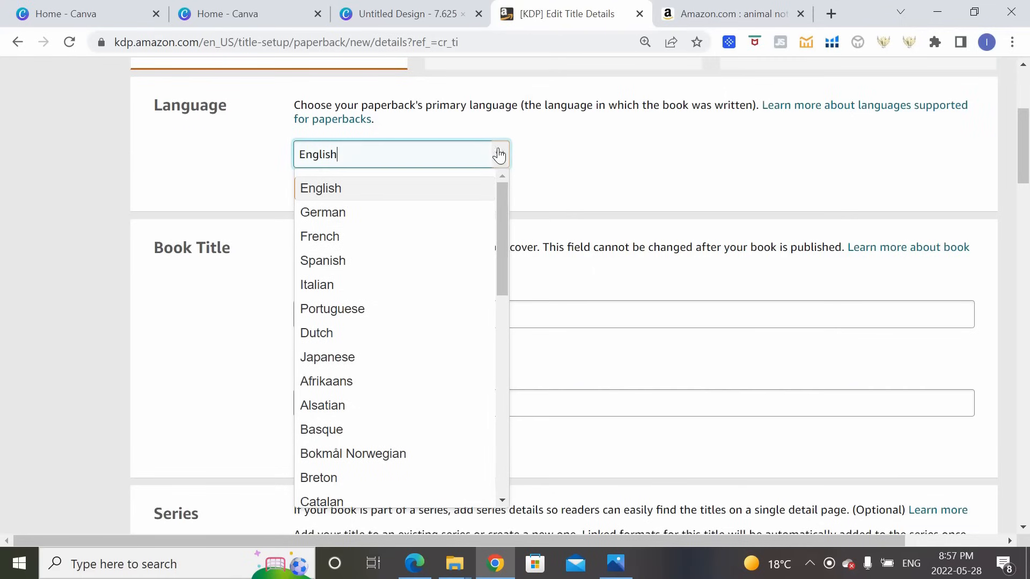
left_click(701, 139)
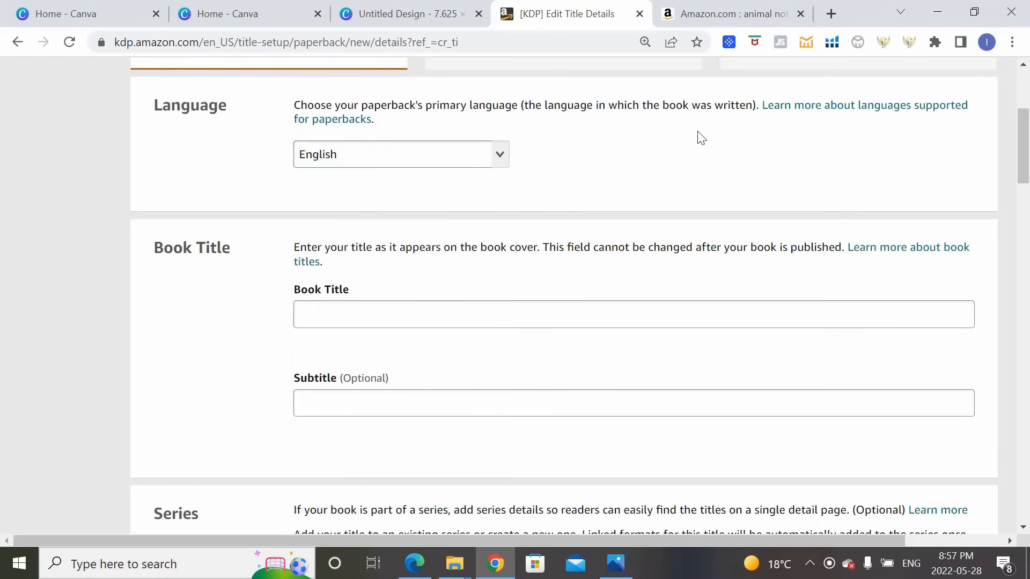
scroll(512, 214, "down", 2)
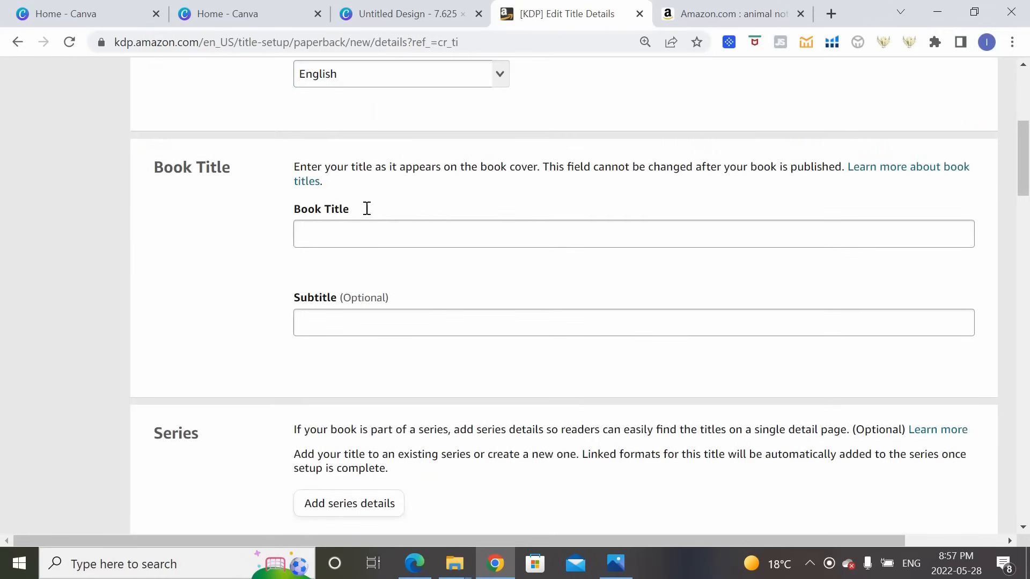
left_click(461, 238)
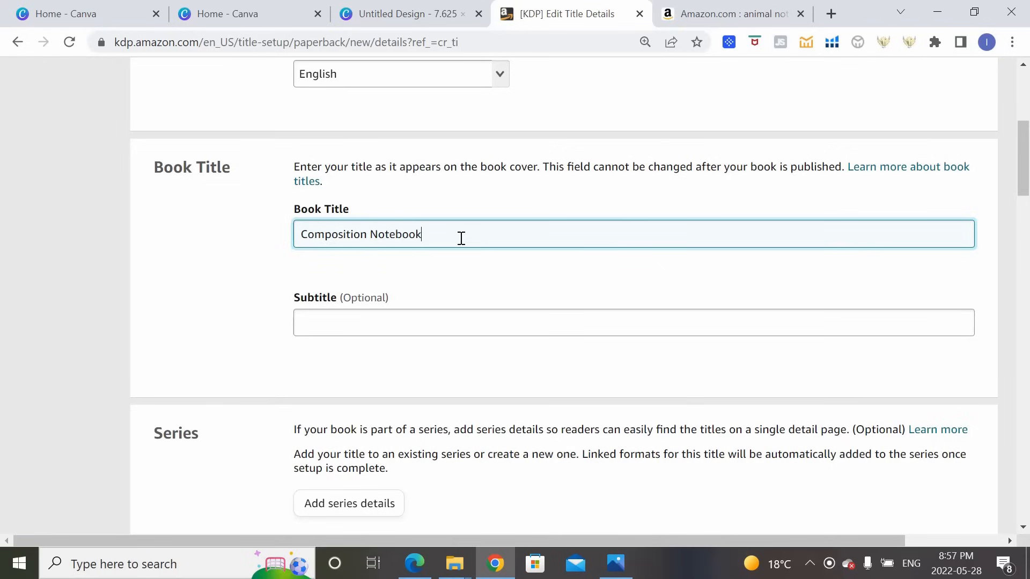
left_click(452, 334)
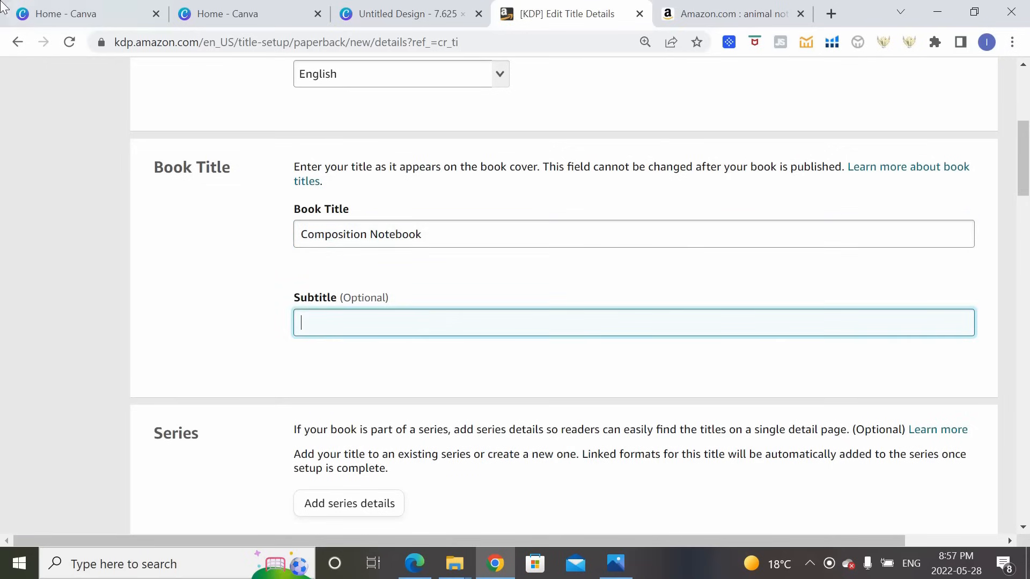
type("C")
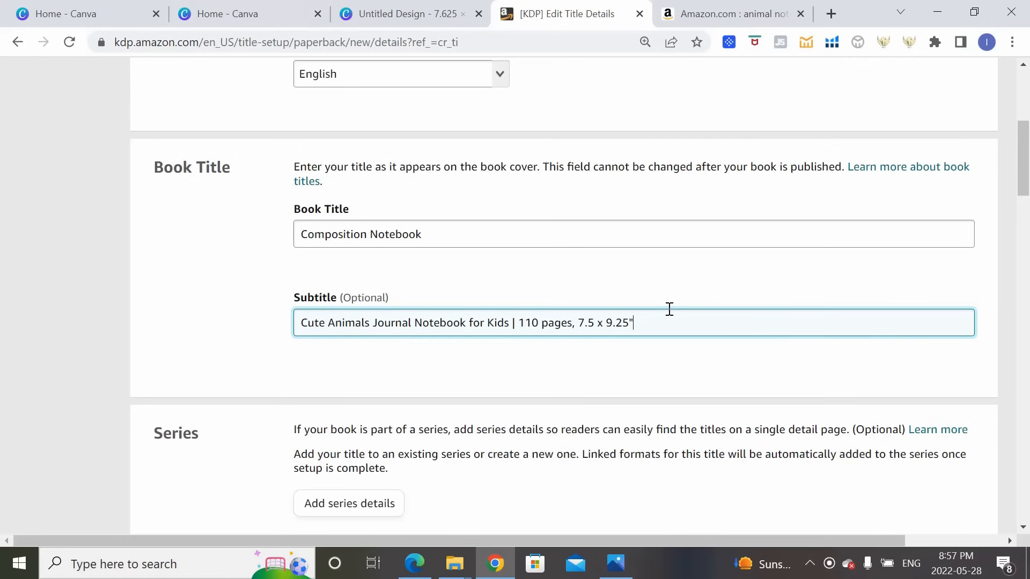
Fill in the primary author with first name "Fun N' Cute Journals" and last name "Publishing"
scroll(669, 309, "down", 6)
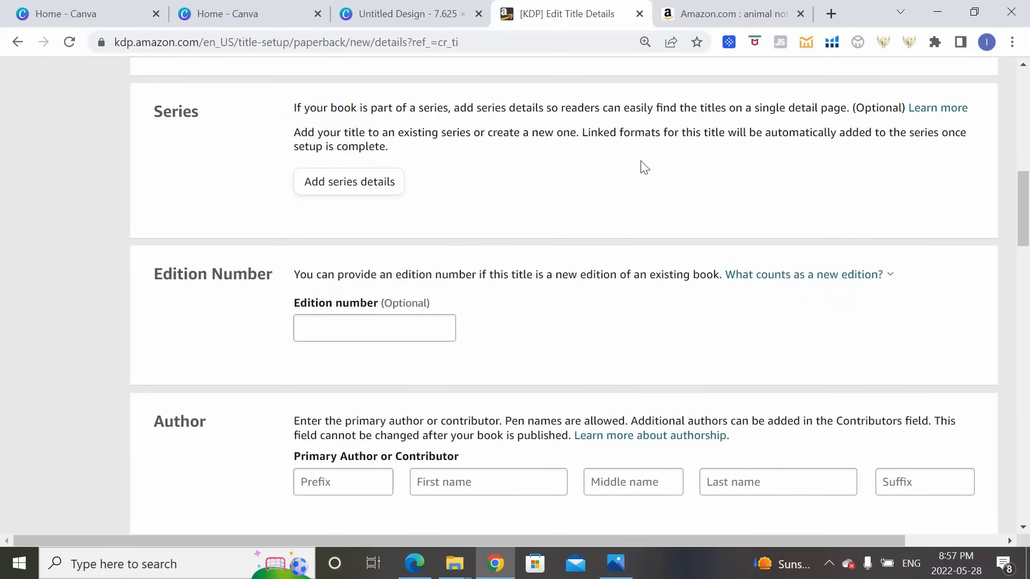
scroll(644, 167, "down", 3)
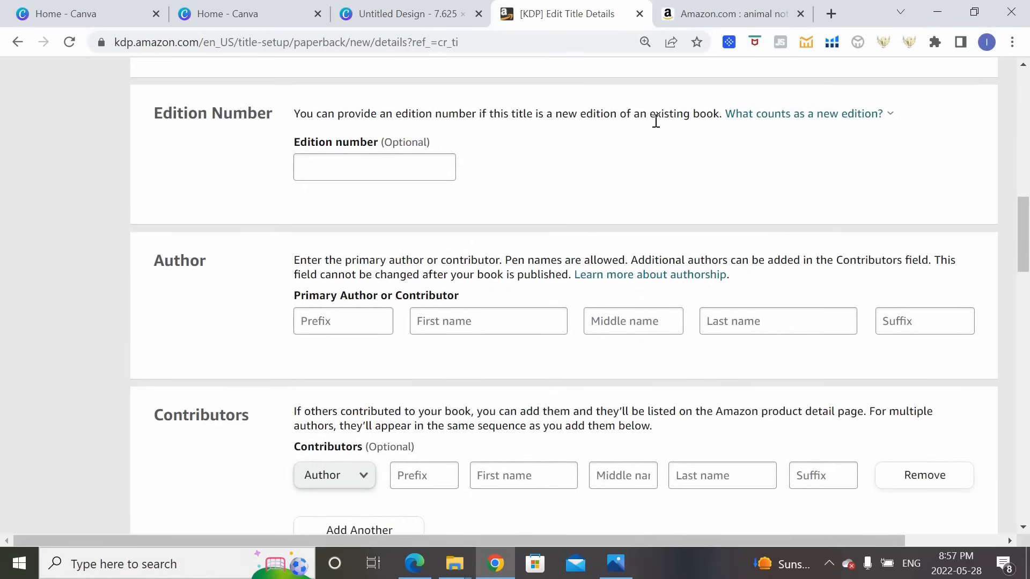
scroll(667, 118, "down", 3)
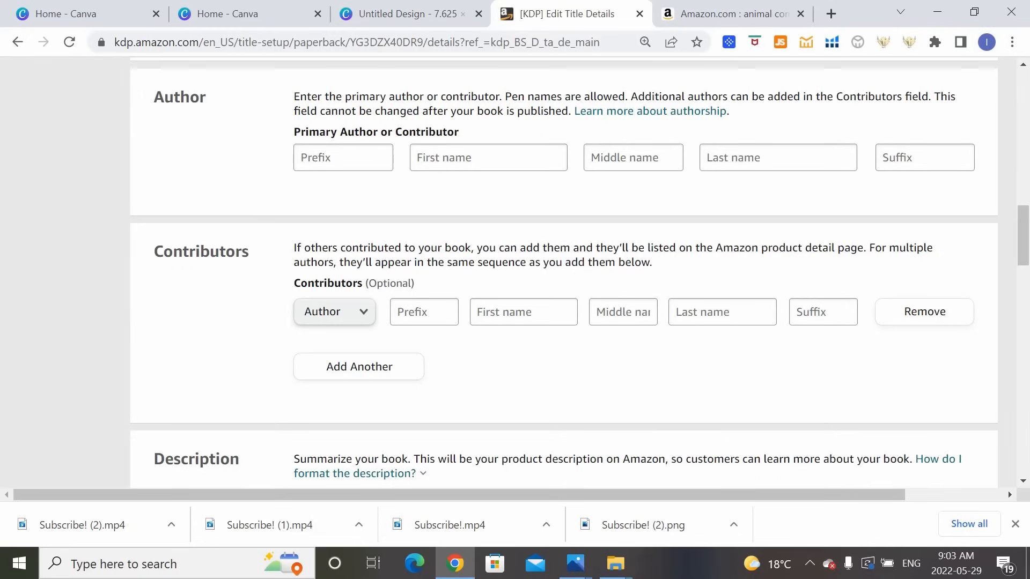
left_click(488, 158)
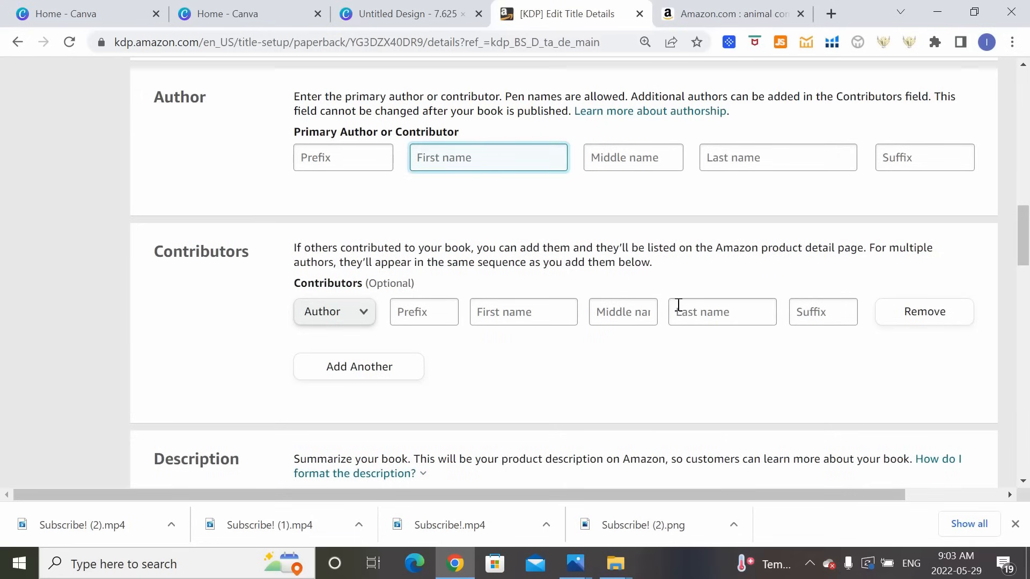
type("Fun N' Cute Journals")
left_click(754, 157)
type("Publishing")
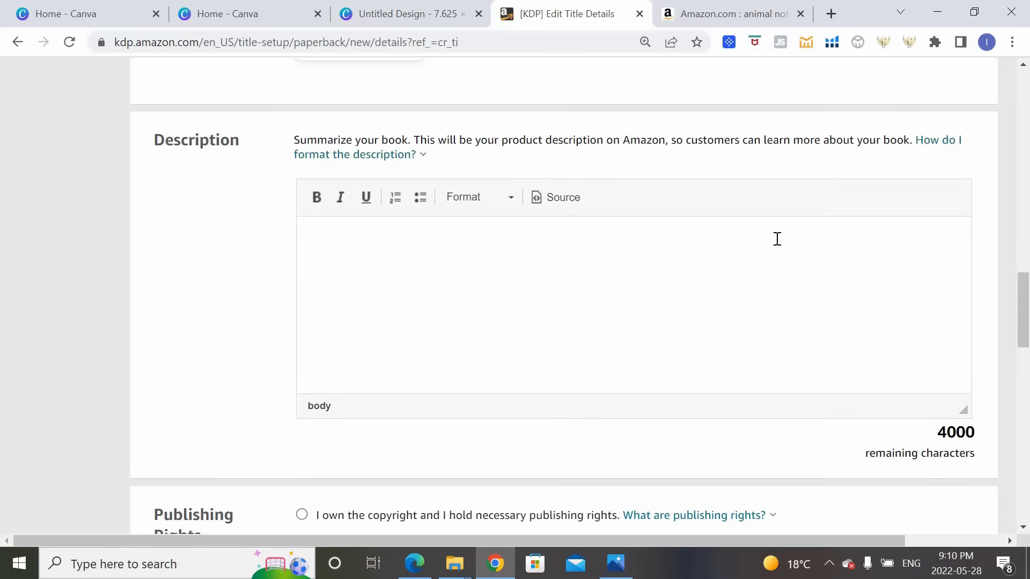
Write the description's opening line "Perfect notebook for school with a cute animal cover that will put a smile on any child's face!"
type("Perfect notebook")
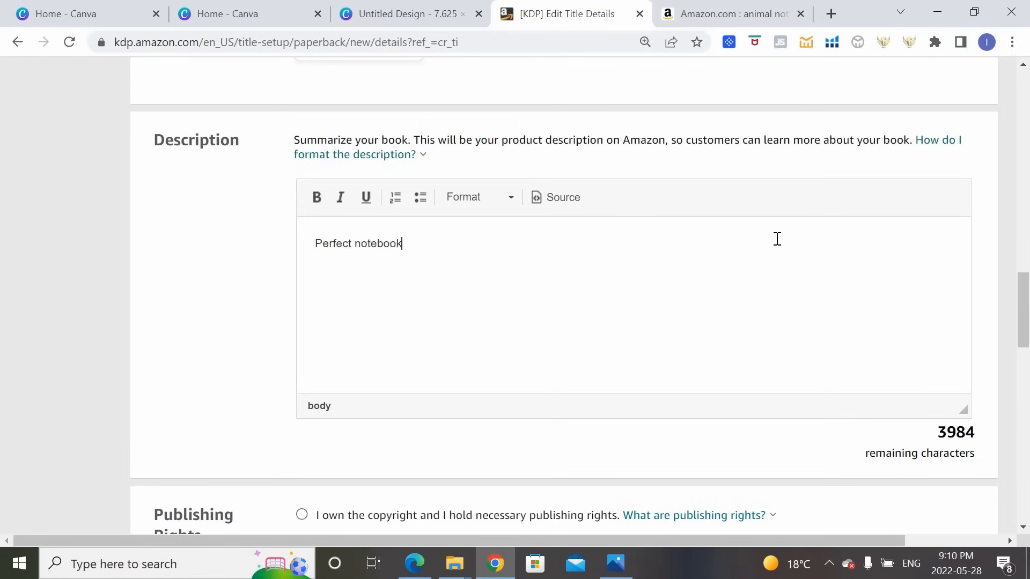
type(" for school with a c")
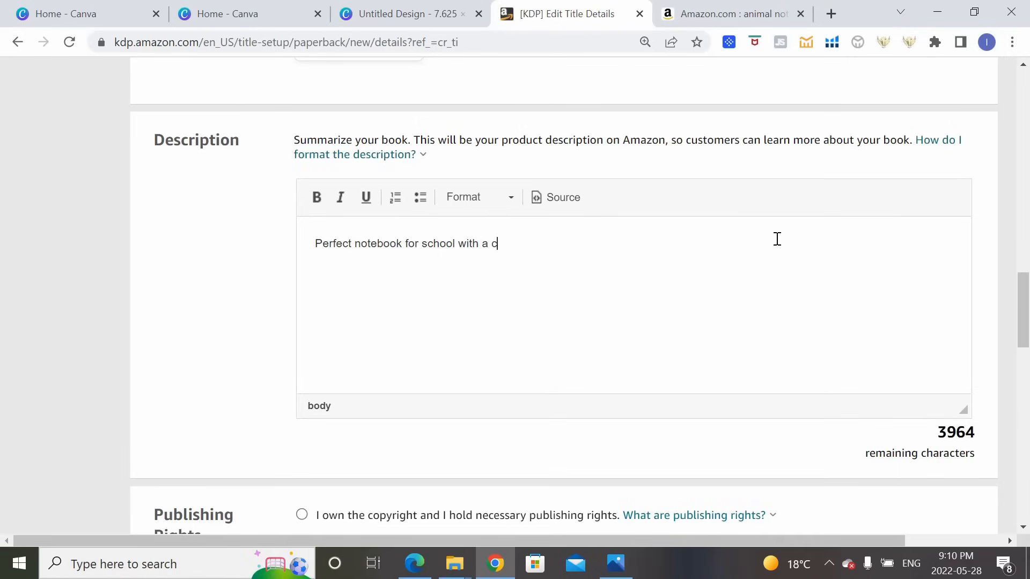
type("ute animal cover t")
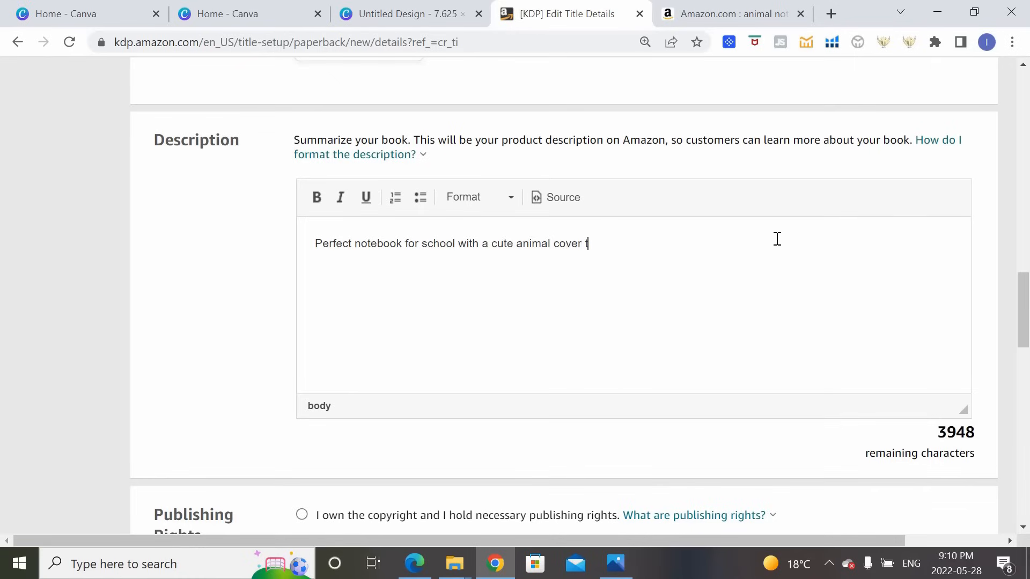
type("hat will put a smi")
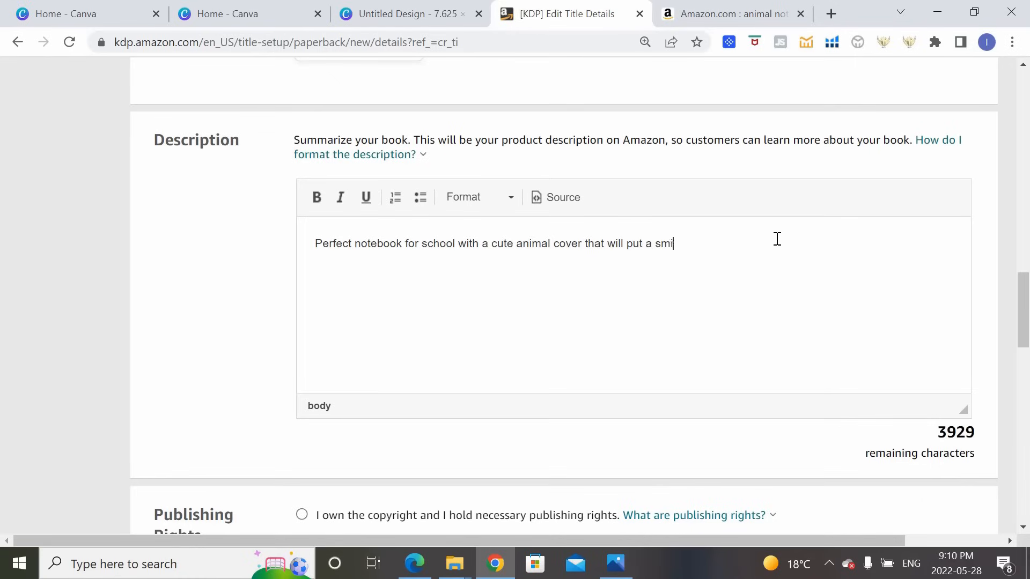
type("le on any child's face.")
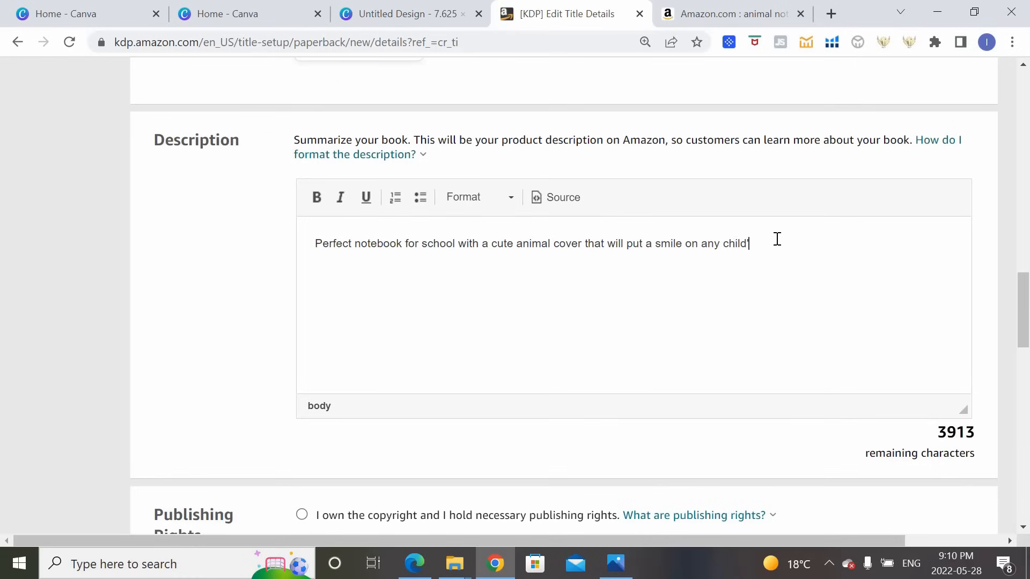
Add the heading "Specifications:" below the opening line of the description and make it bold
key("Return")
type("Specifications")
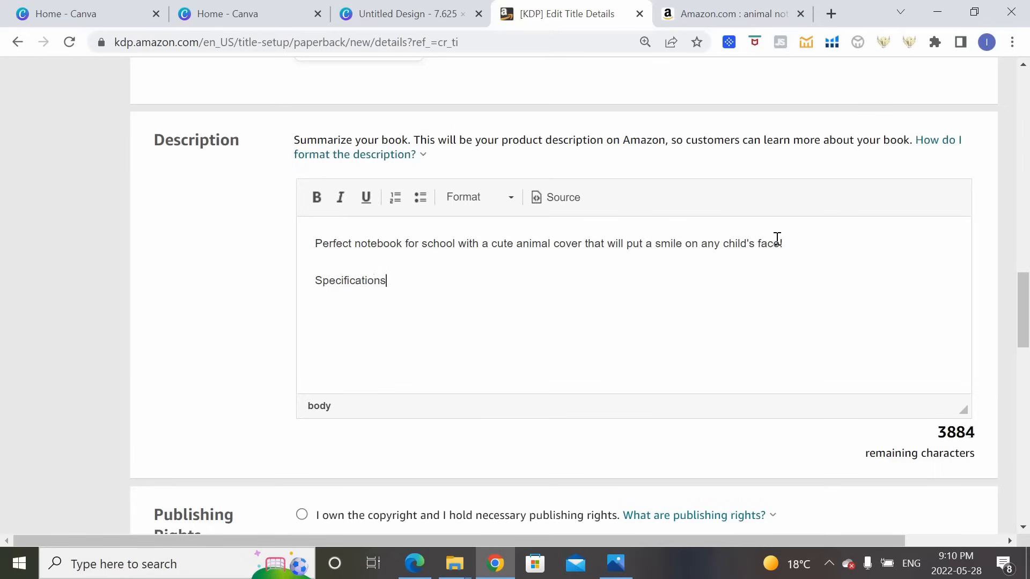
type(":")
key("Return")
left_click_drag(352, 293, 316, 280)
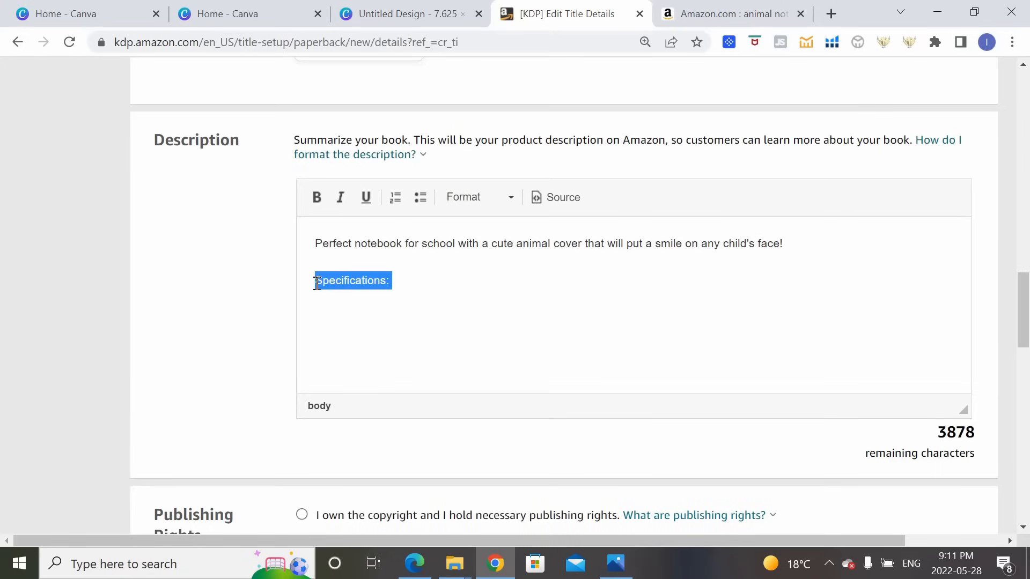
left_click(316, 198)
left_click(352, 299)
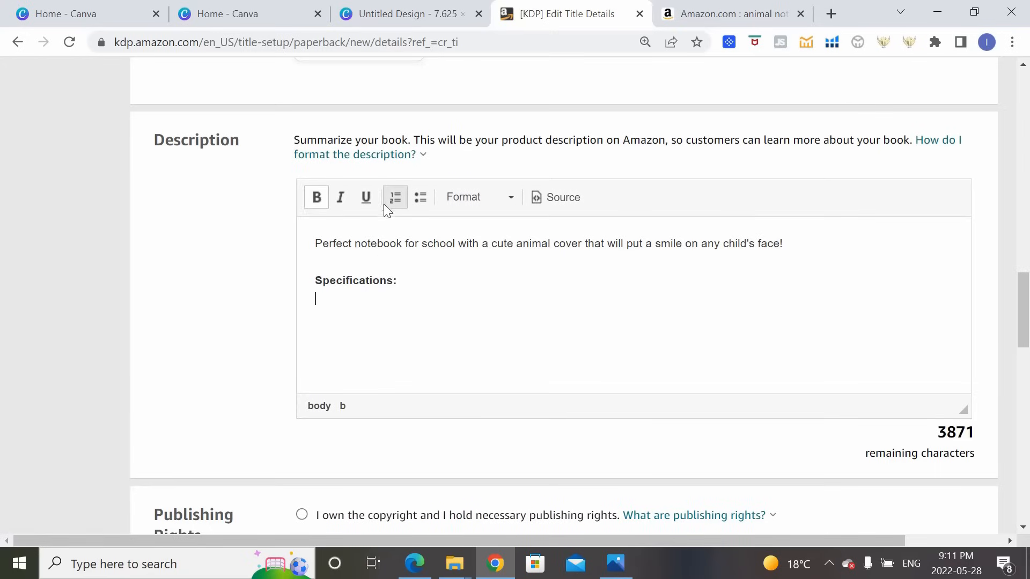
Add a non-bold bulleted list under Specifications with "110 Pages", "7.5 x 9.25"" and "Durable Matte Cover"
left_click(414, 202)
key("ctrl+b")
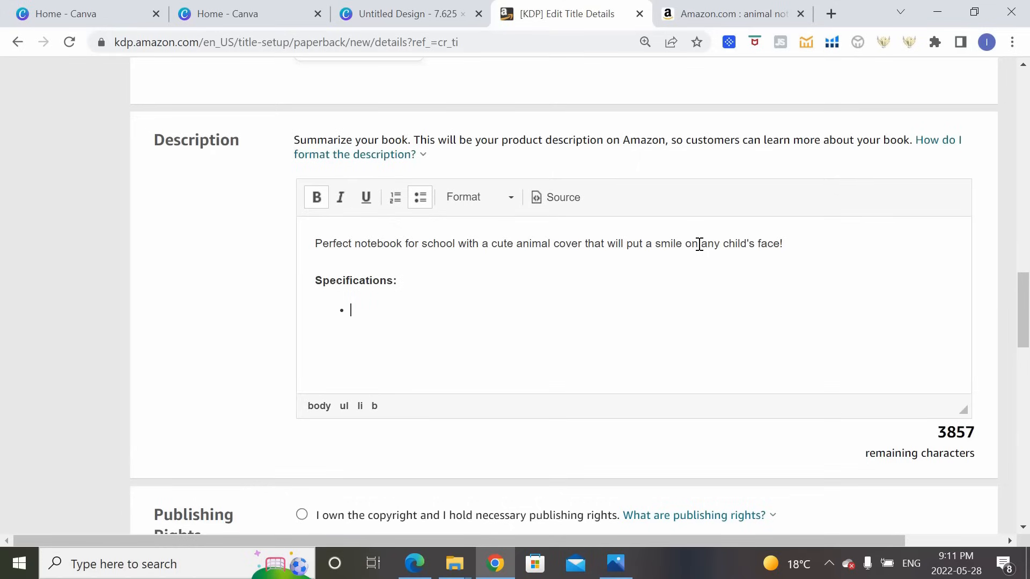
type("110 Pages")
key("Return")
type("7.5 x 9.25\"")
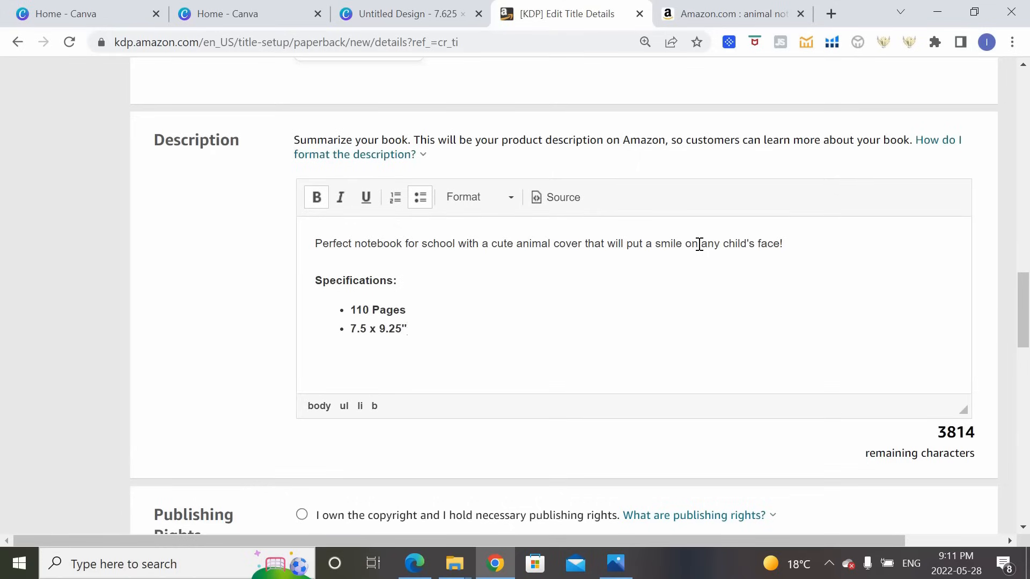
key("Return")
type("Durable Matte Cover")
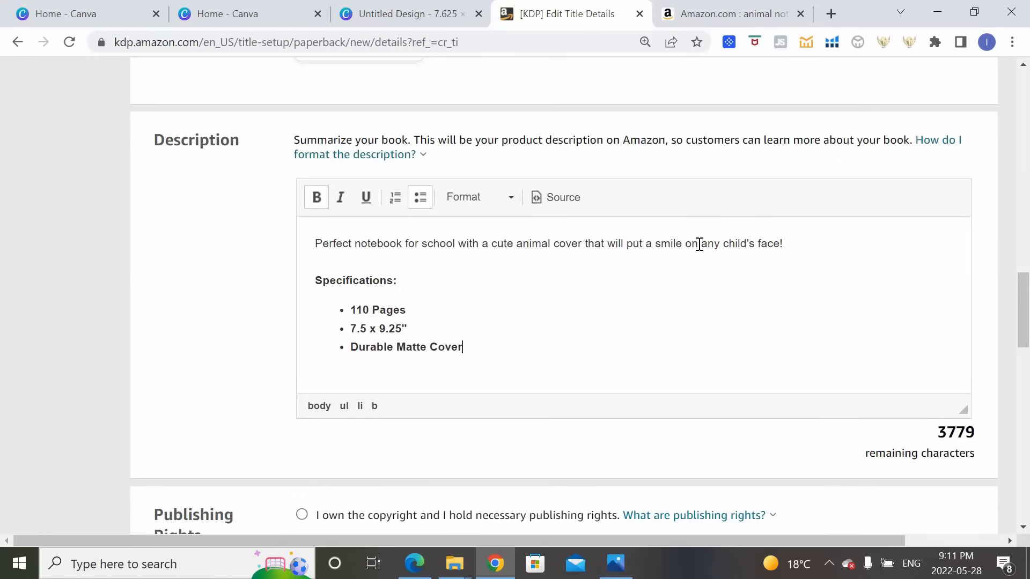
left_click_drag(499, 357, 350, 310)
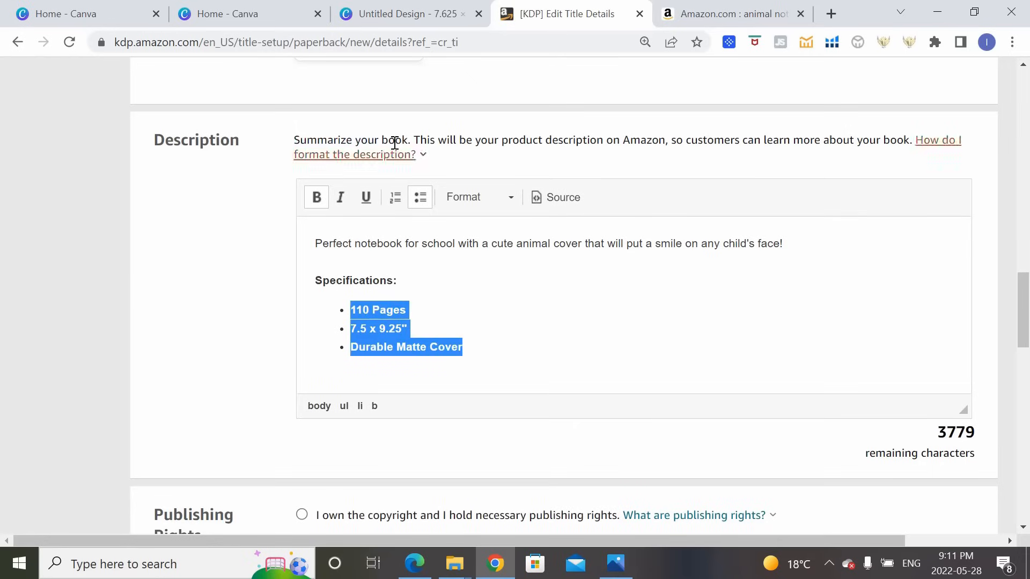
left_click(317, 198)
left_click(479, 317)
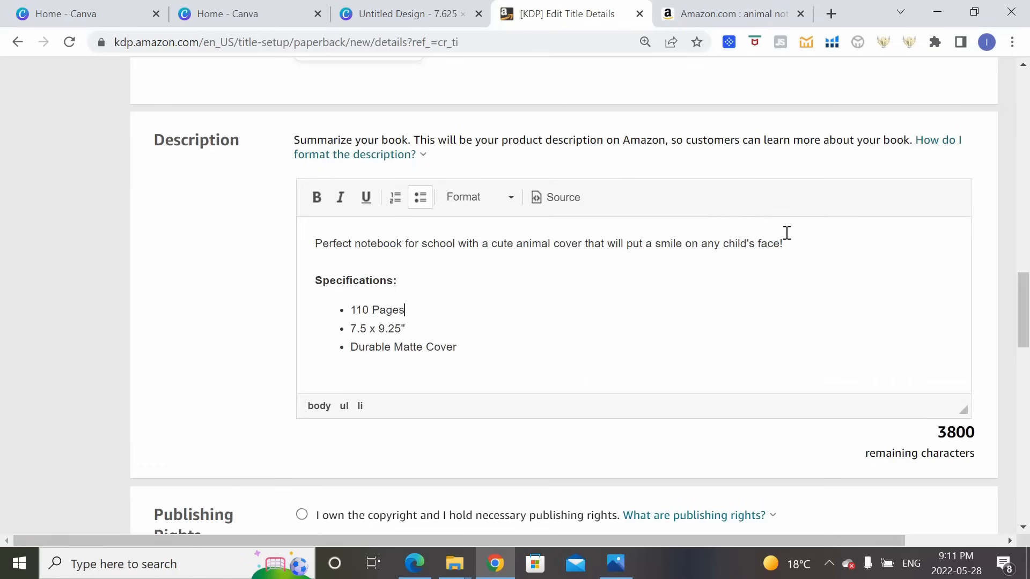
Declare ownership of the copyright and the necessary publishing rights for the book
scroll(787, 233, "down", 5)
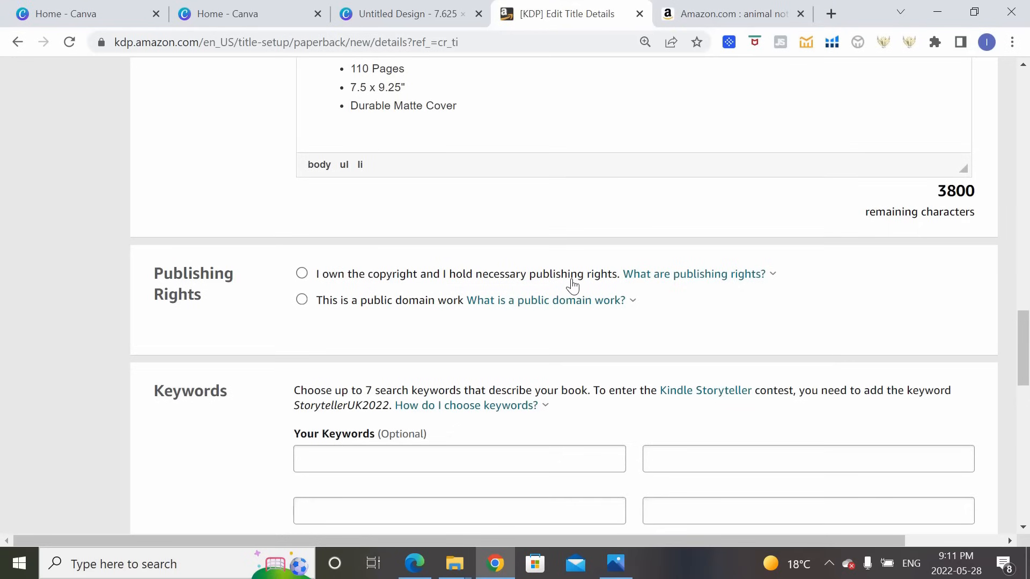
left_click(301, 275)
scroll(621, 299, "down", 3)
scroll(621, 299, "down", 2)
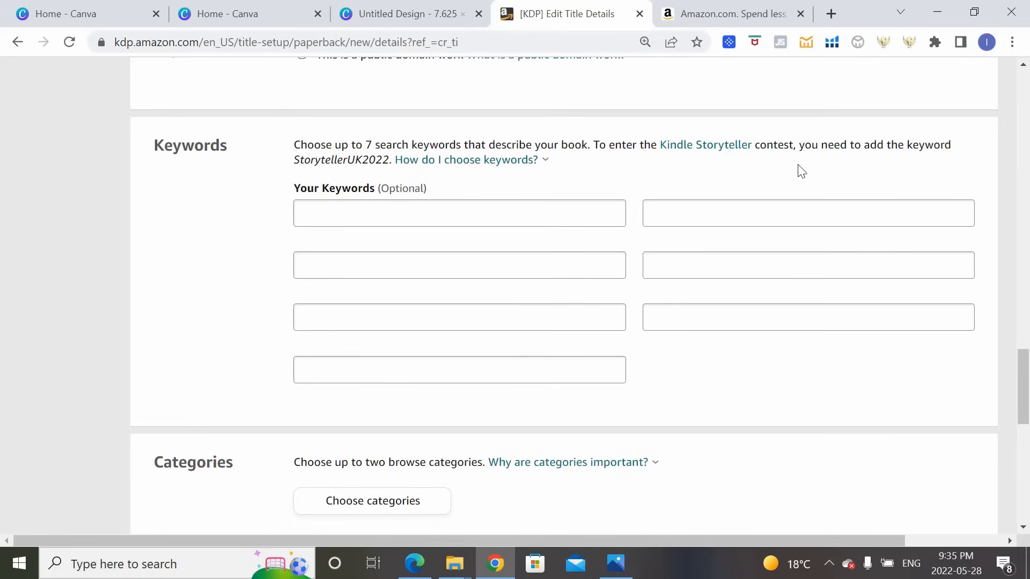
Switch to the Amazon store and search for "animal composition notebook"
left_click(708, 5)
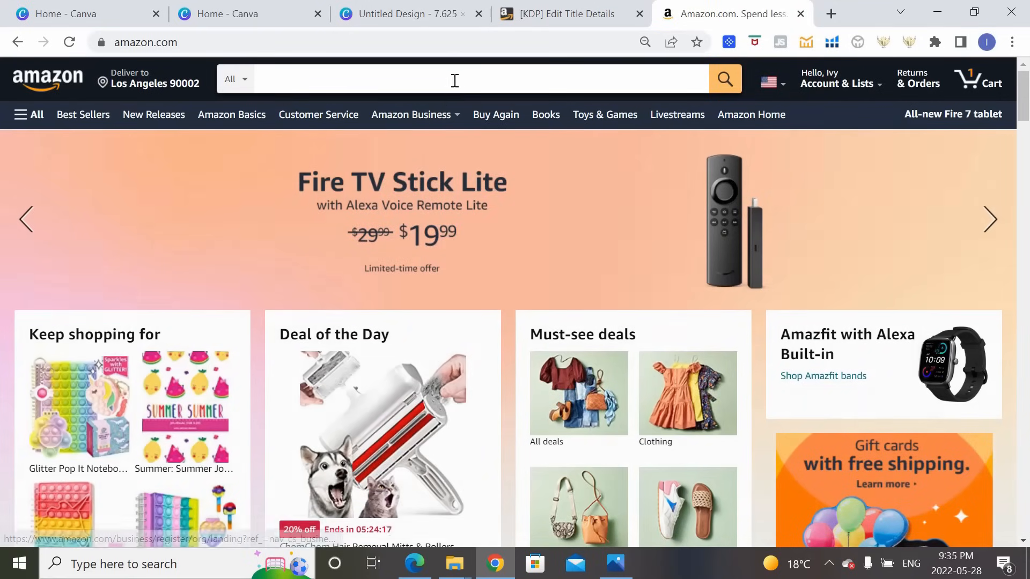
left_click(500, 83)
type("animal comp")
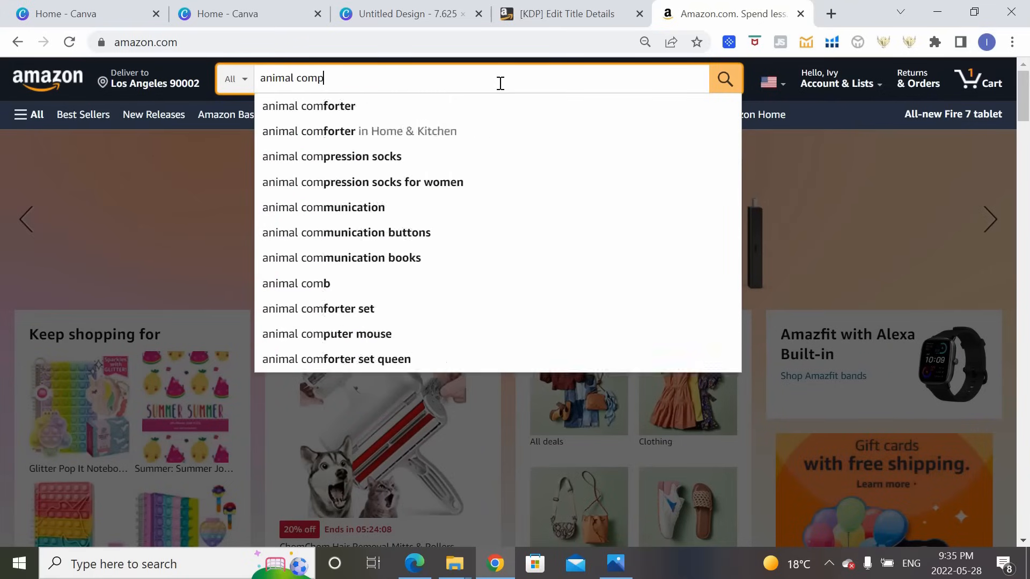
type("osition notebook")
key("Return")
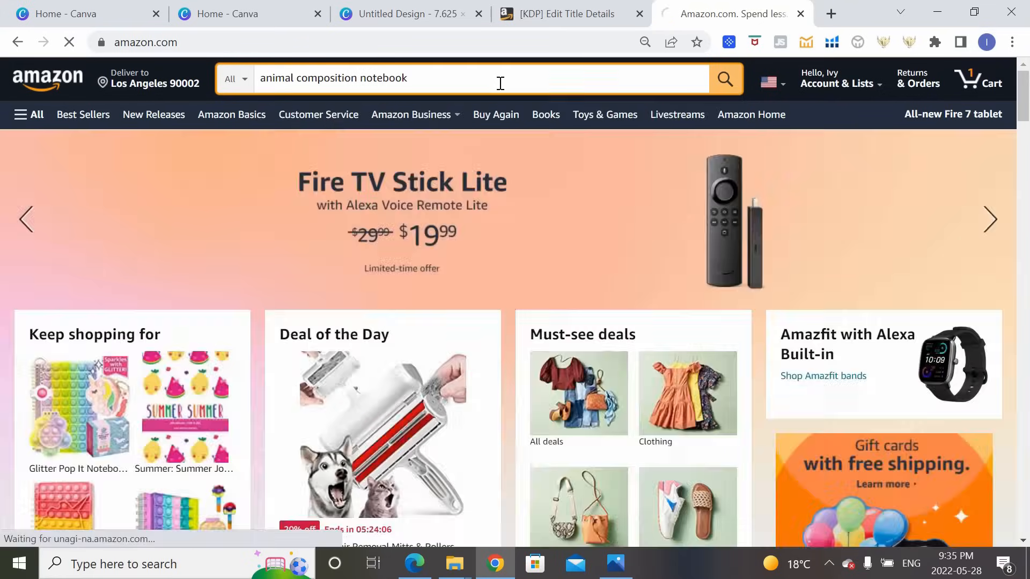
Examine the notebook listings and the number of search results to judge the keyword's competition
scroll(536, 179, "down", 15)
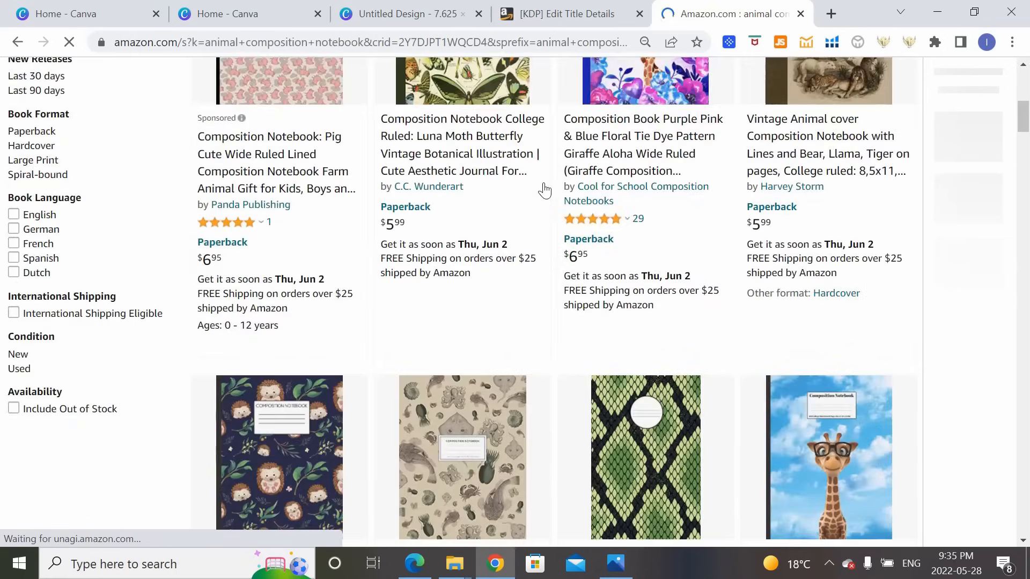
scroll(545, 186, "up", 15)
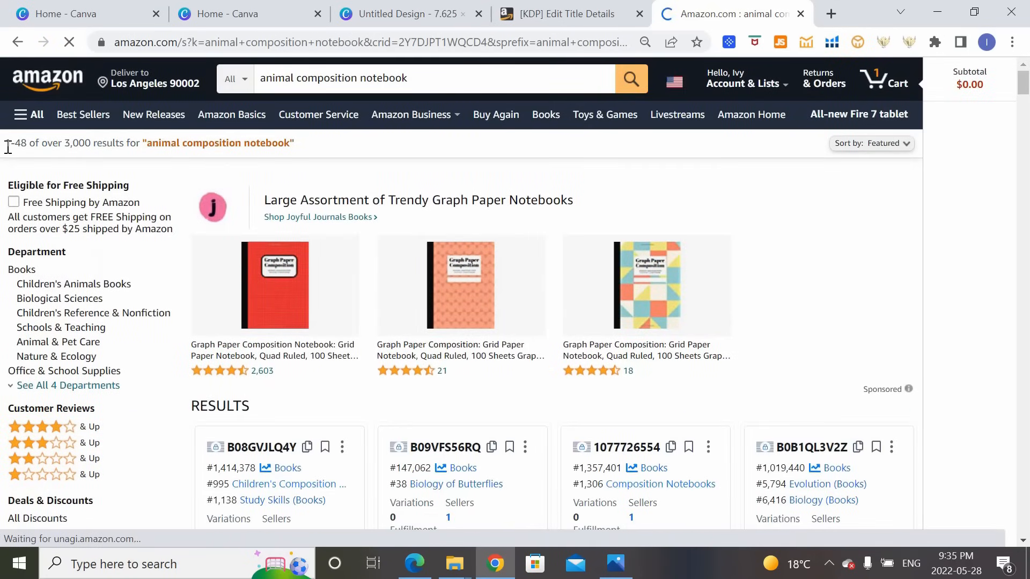
left_click_drag(5, 144, 324, 137)
left_click(179, 140)
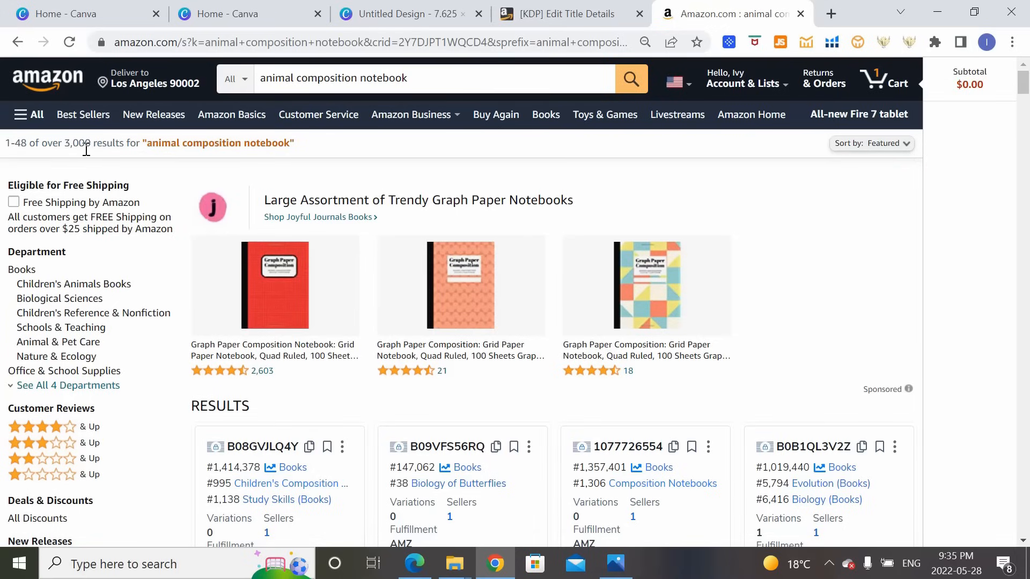
left_click_drag(46, 142, 131, 138)
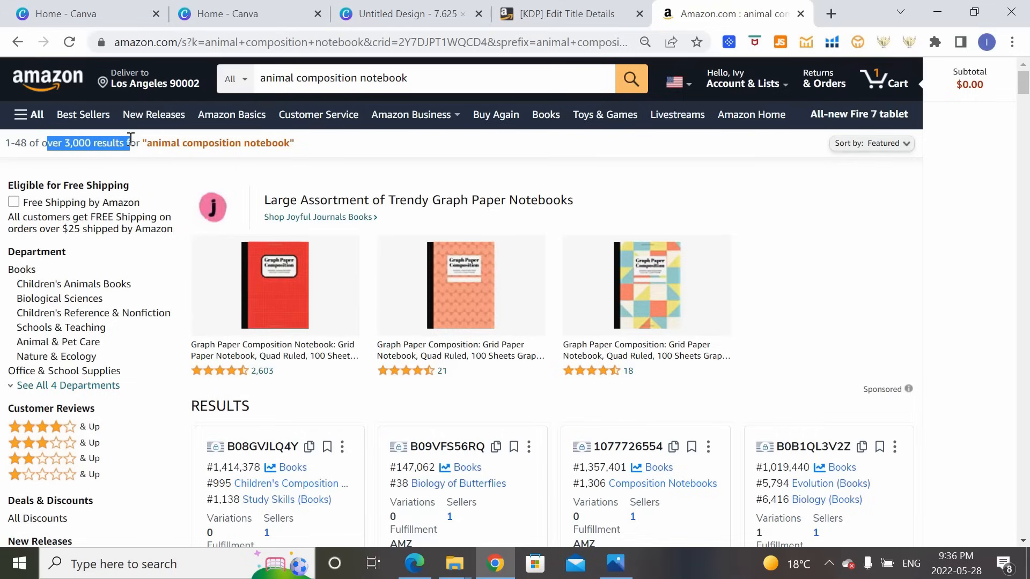
Copy the Amazon search phrase "animal composition notebook" into the first keyword field of the KDP title details
left_click(437, 75)
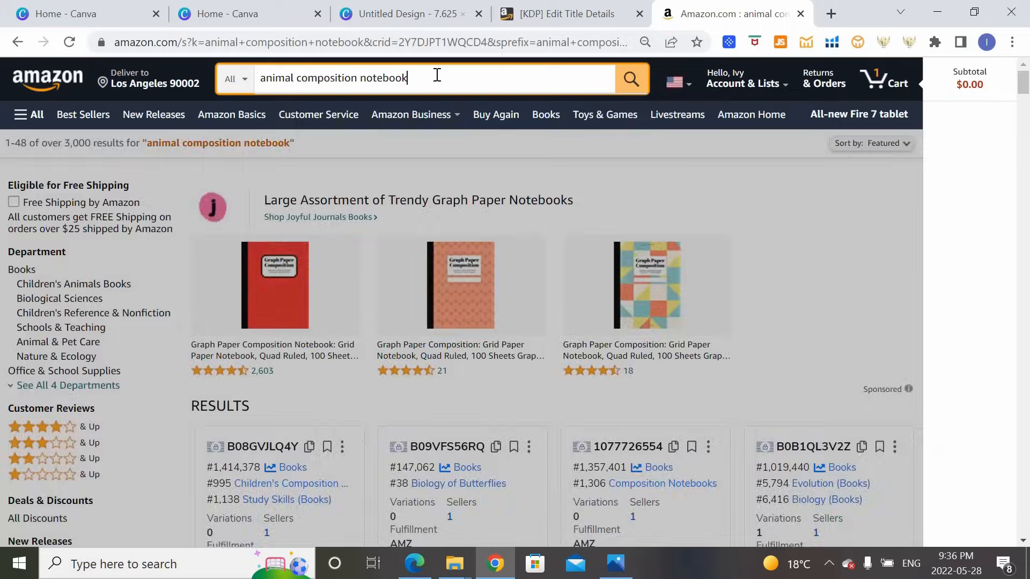
left_click_drag(485, 86, 261, 100)
key("ctrl+c")
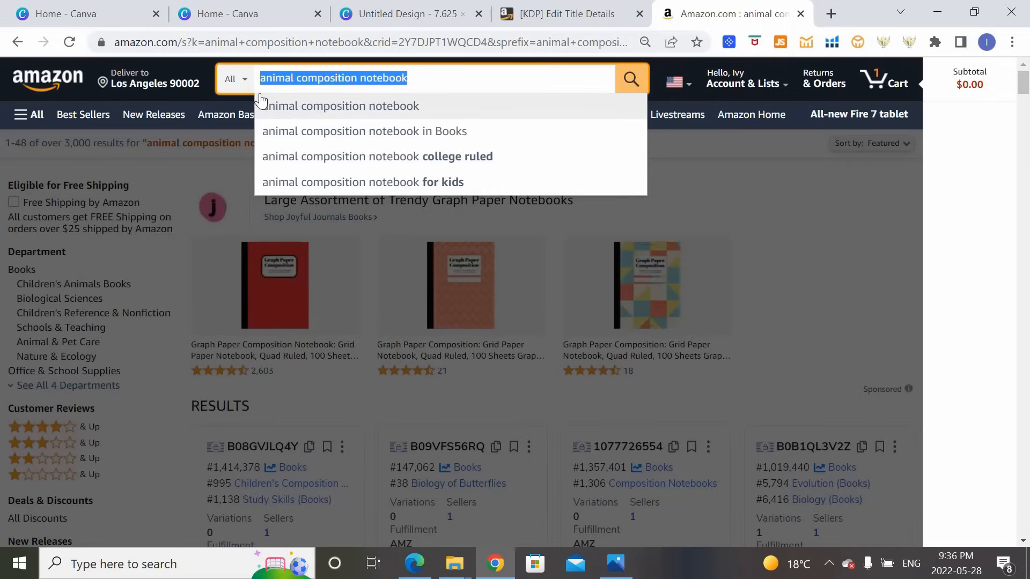
left_click(567, 14)
key("ctrl+v")
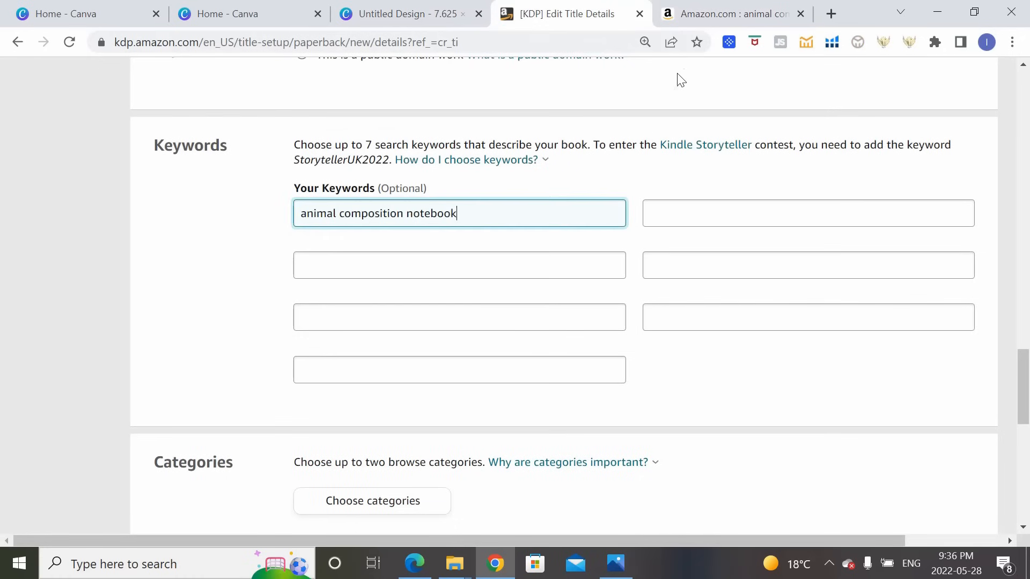
Using Amazon's search suggestions, add the KDP keywords "animal composition notebook college ruled" and "animal composition notebook for kids"
left_click(725, 14)
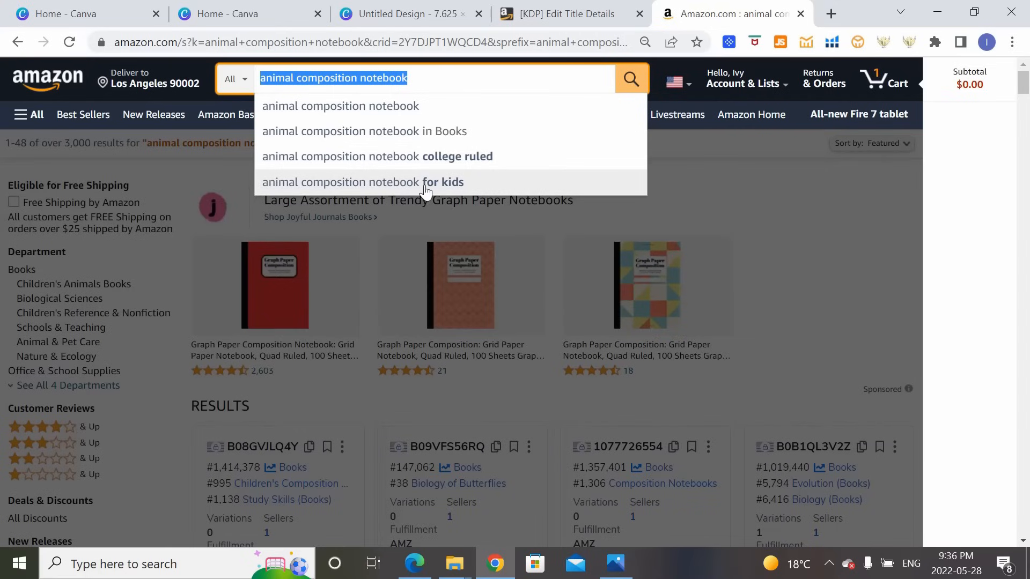
left_click(564, 14)
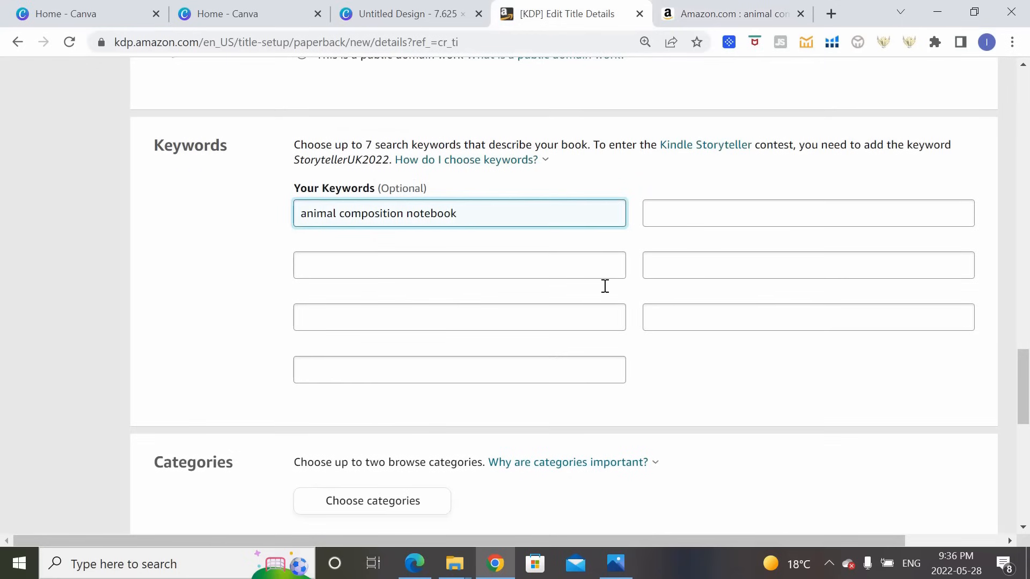
left_click(712, 214)
type("anim")
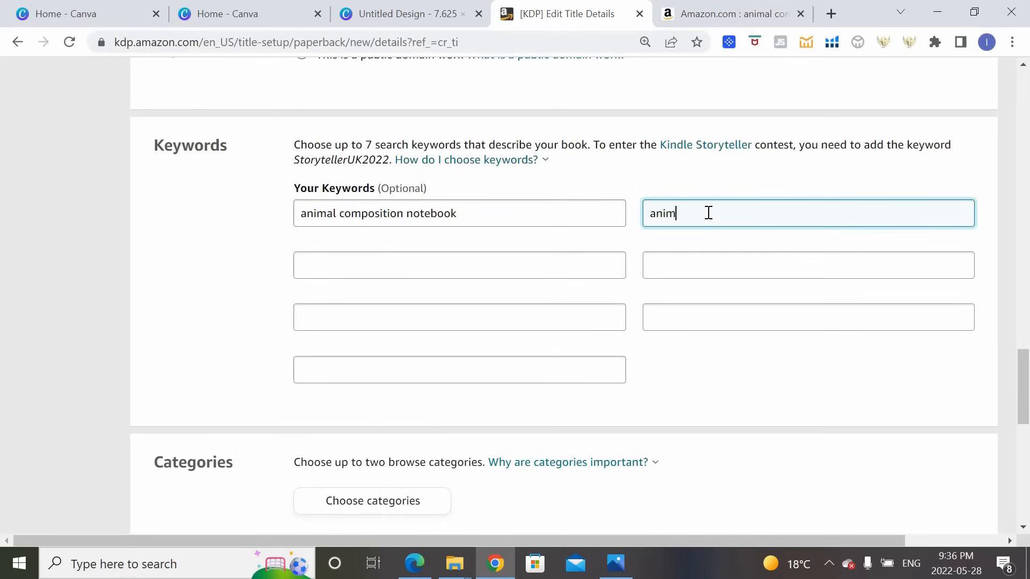
type("al composition notebook college ruled")
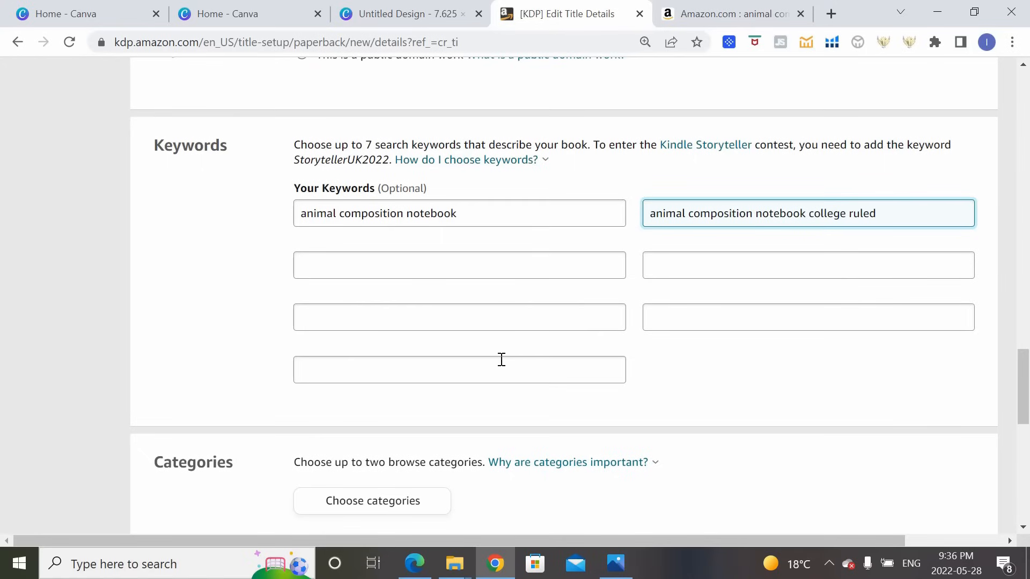
left_click(499, 260)
type("animal composi")
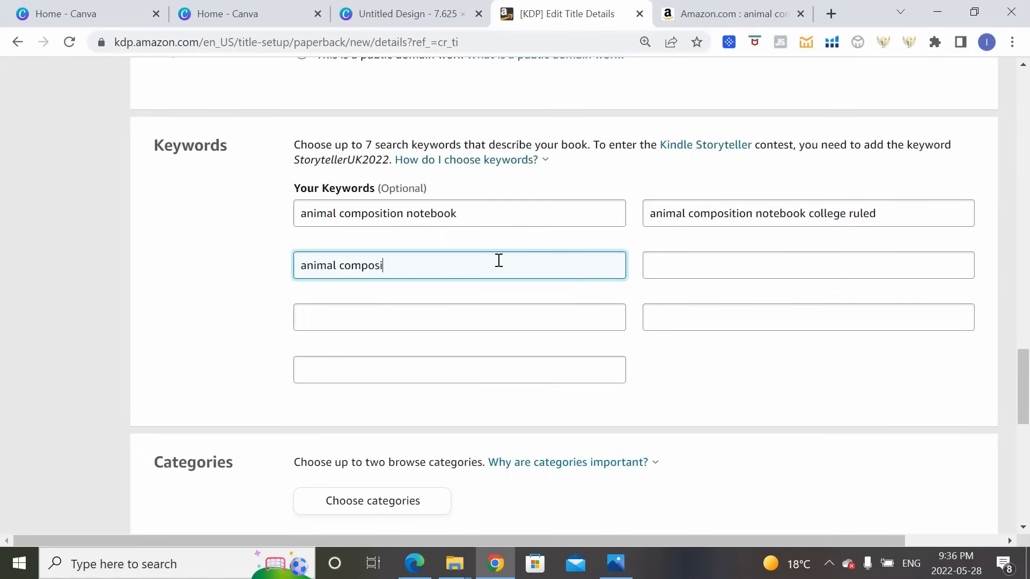
type("tion notebook for kids")
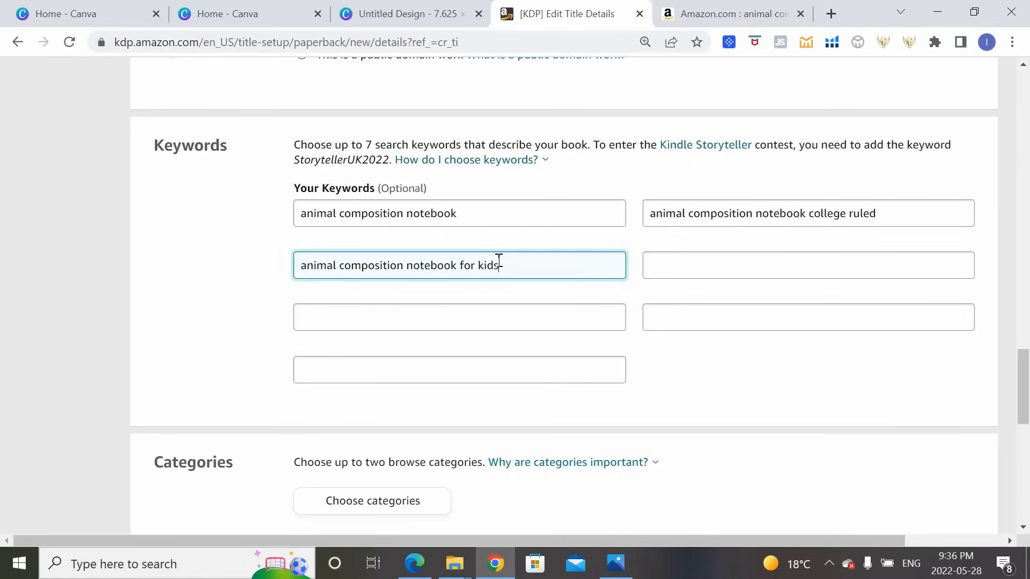
Switch to the Amazon store, search for "animal notebook" and check the number of results
left_click(719, 13)
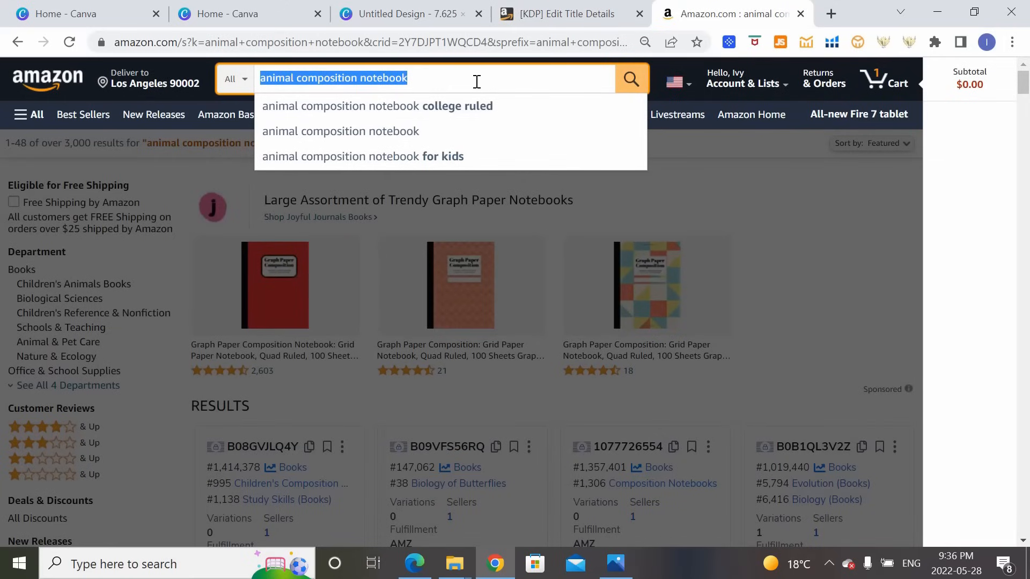
type("animal notebook")
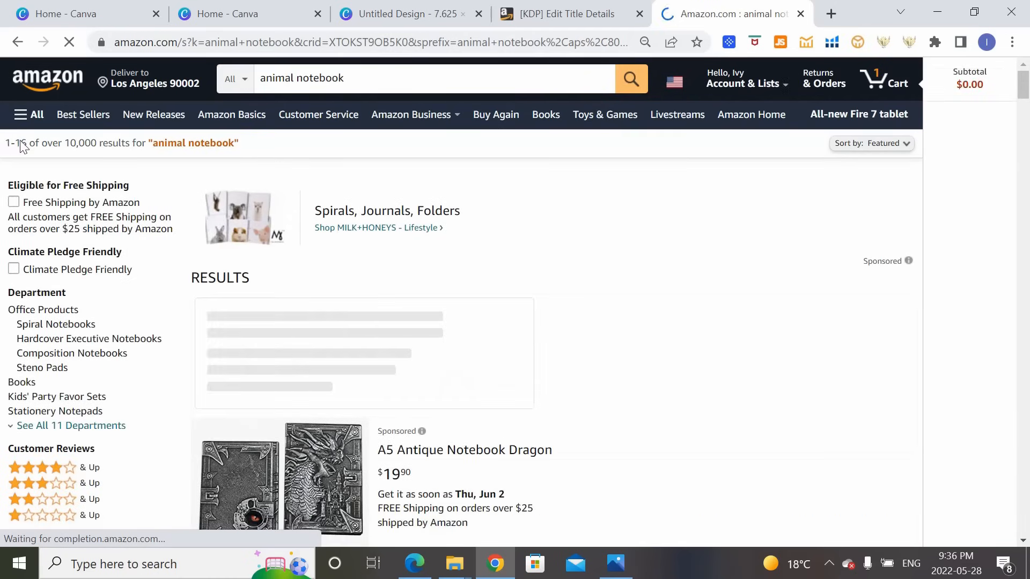
left_click_drag(5, 143, 104, 145)
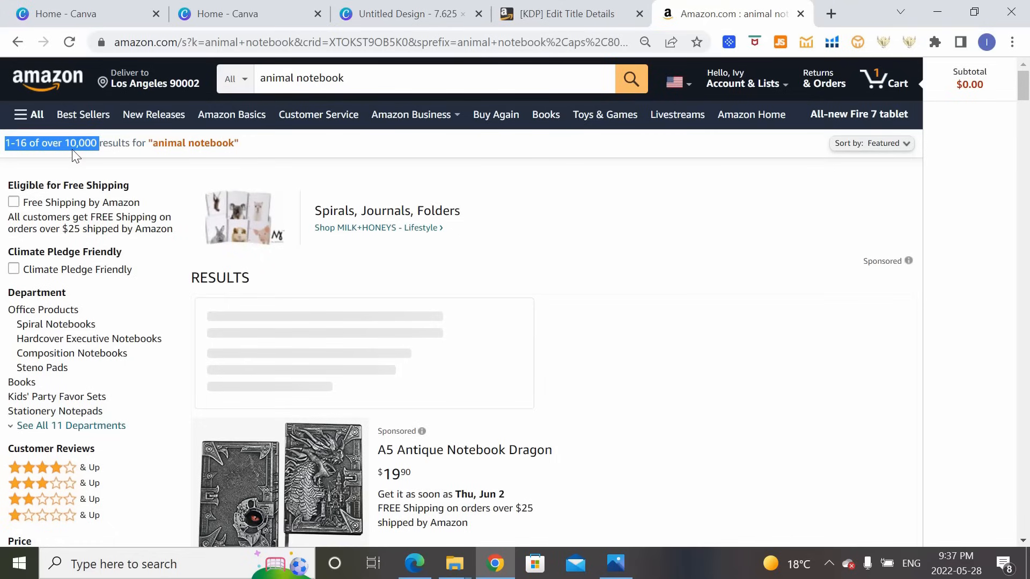
Copy the search phrase "animal notebook" into the fourth KDP keyword field
left_click(460, 84)
key("ctrl+a")
key("ctrl+c")
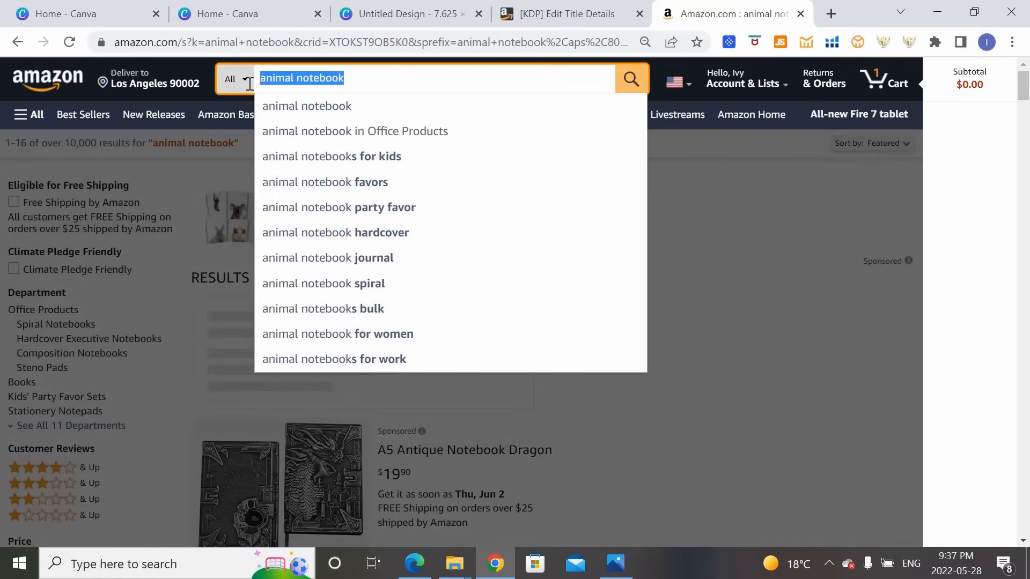
left_click(606, 15)
left_click(729, 270)
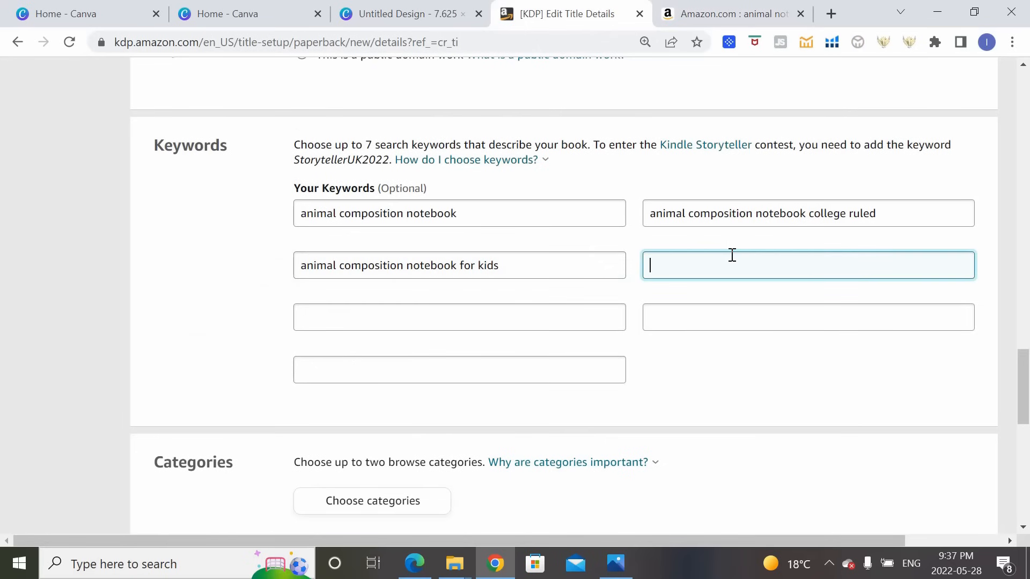
key("ctrl+v")
Check Amazon's suggestions for the phrase and add "animal notebook for kids" and "animal notebook journal" as the fifth and sixth KDP keywords
left_click(725, 15)
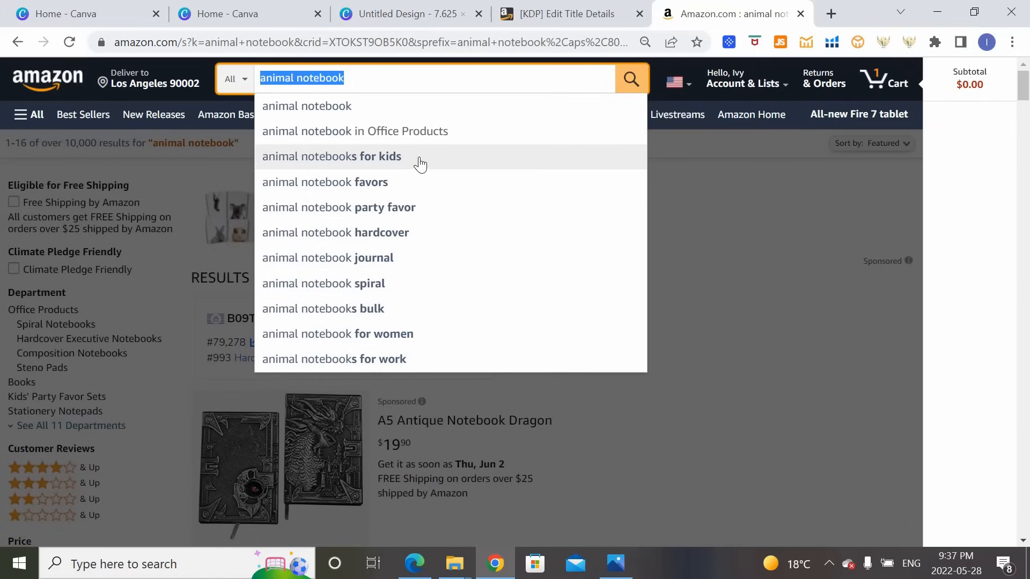
left_click(563, 13)
left_click(399, 321)
type("animal not")
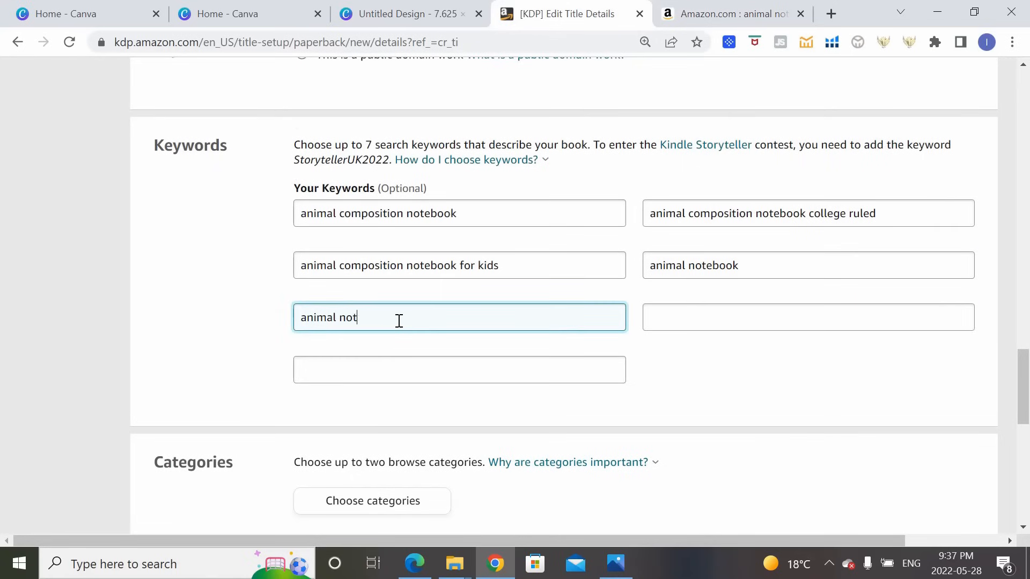
type("ebook for kids")
key("Tab")
type("ani")
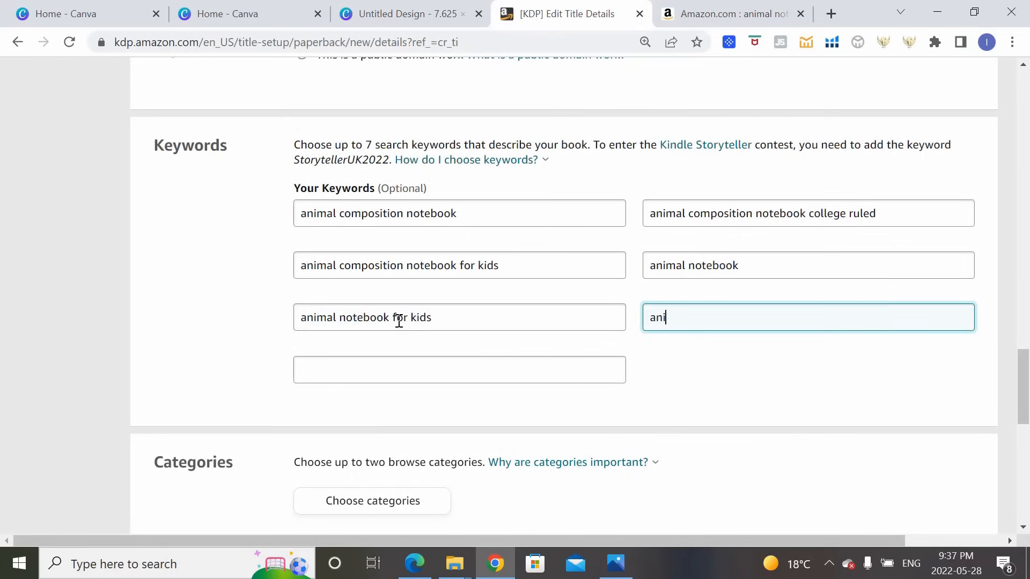
type("mal notebook journal")
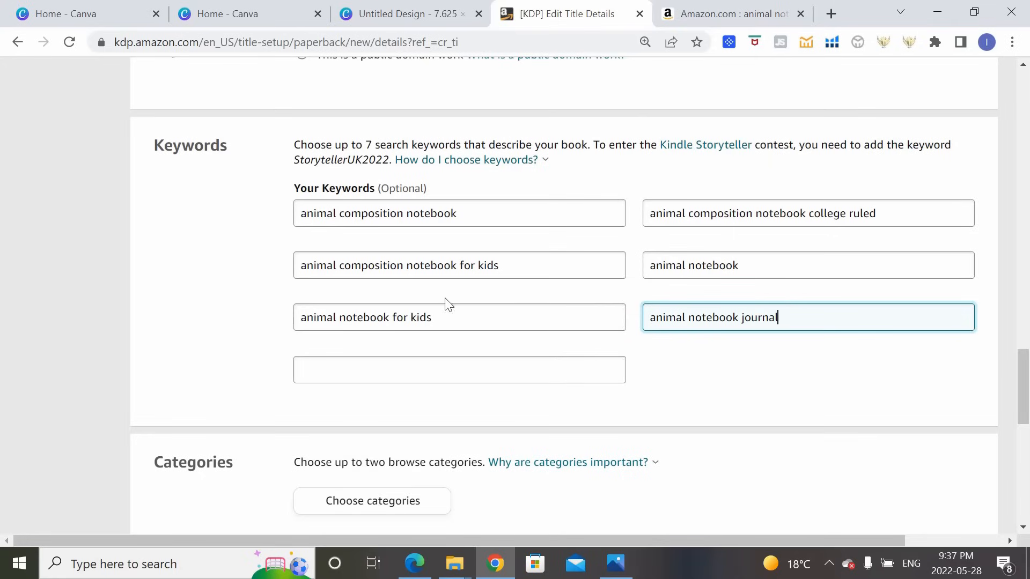
Search the Amazon store for "cute animal notebook" and check the number of results for the last keyword
left_click(442, 378)
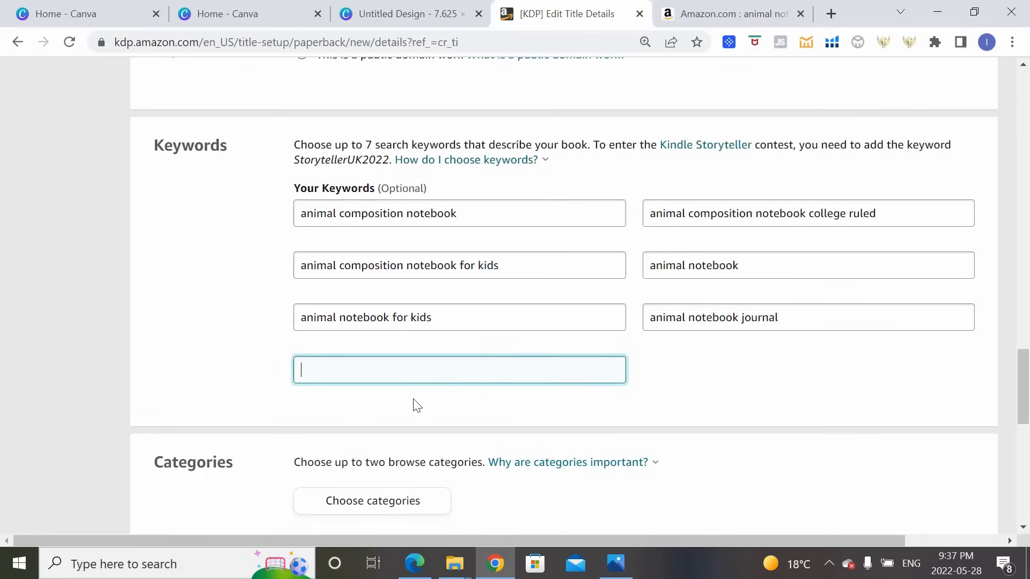
left_click(780, 7)
type("cute ")
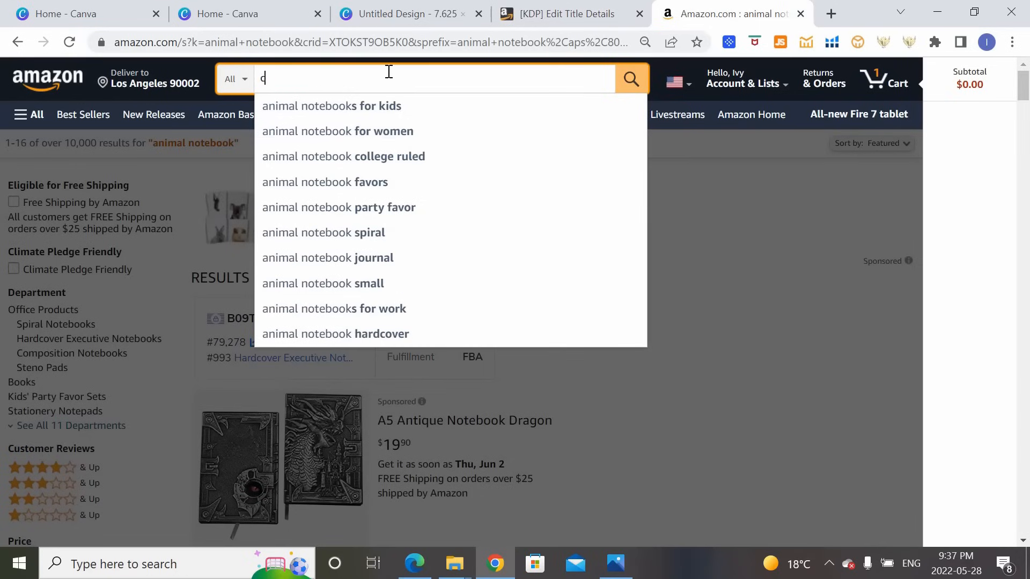
type("animal notebook")
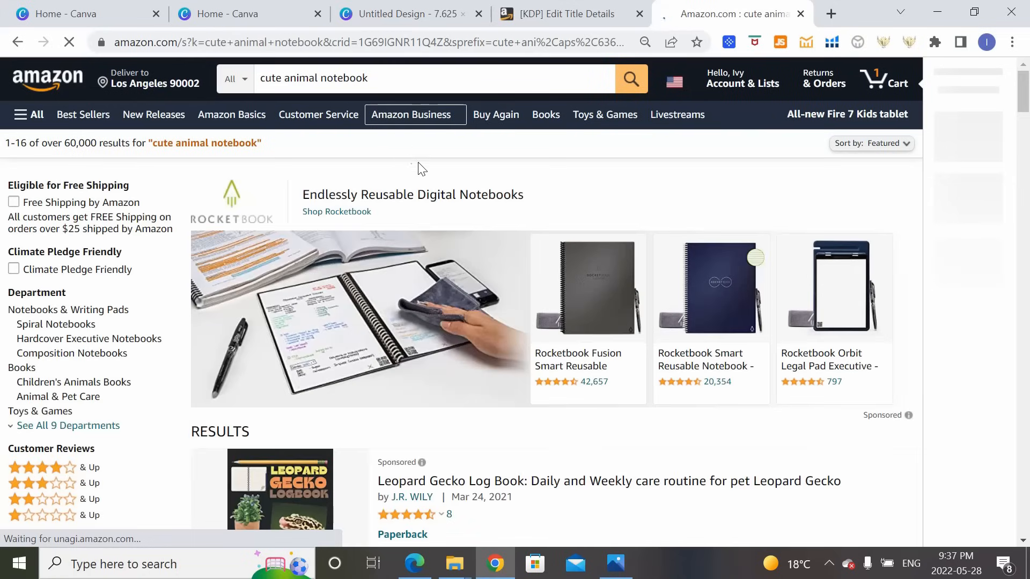
left_click_drag(5, 143, 98, 144)
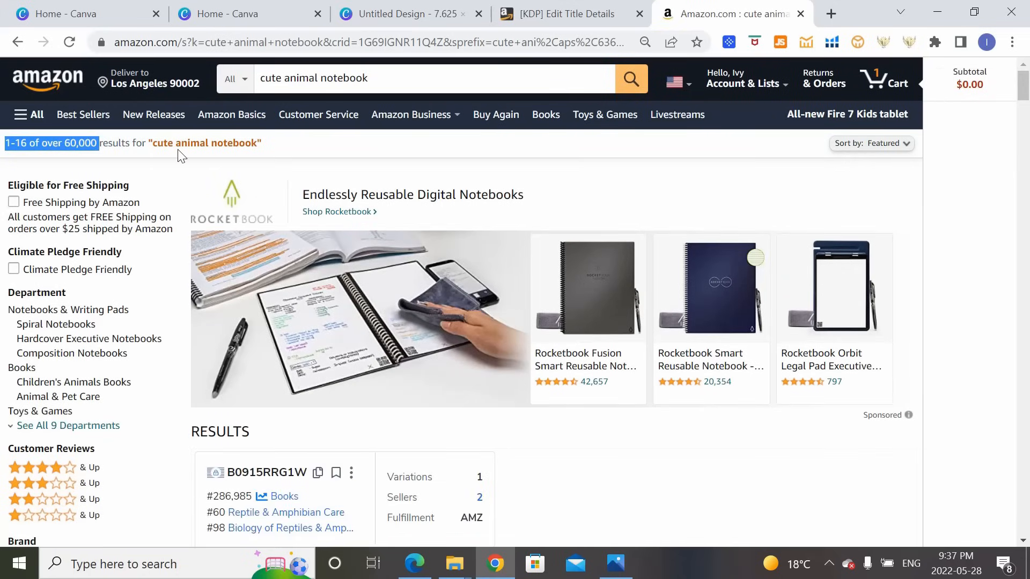
Return to the KDP title details and enter "cute animal notebook" as the seventh keyword
left_click(412, 82)
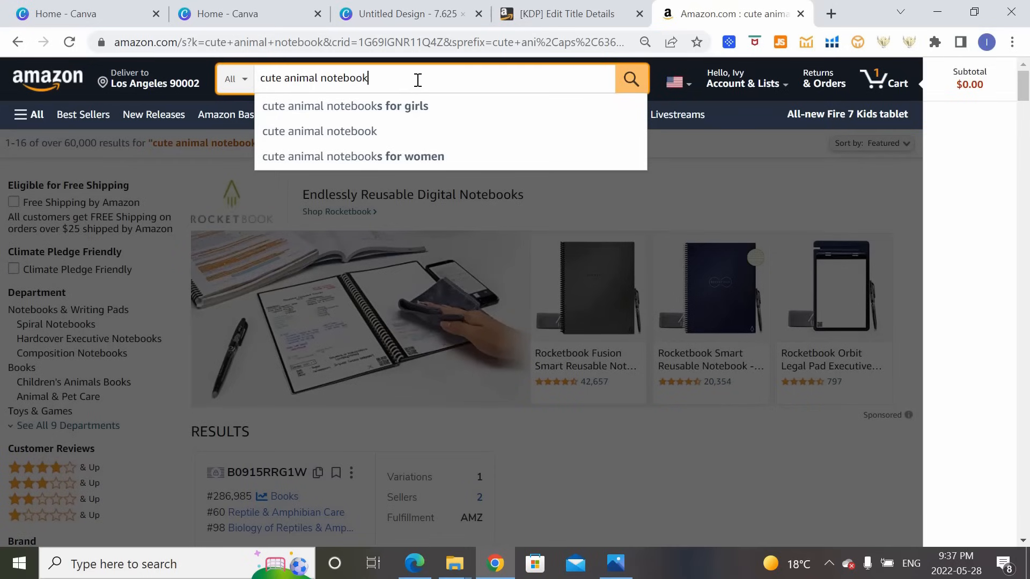
left_click_drag(420, 80, 264, 86)
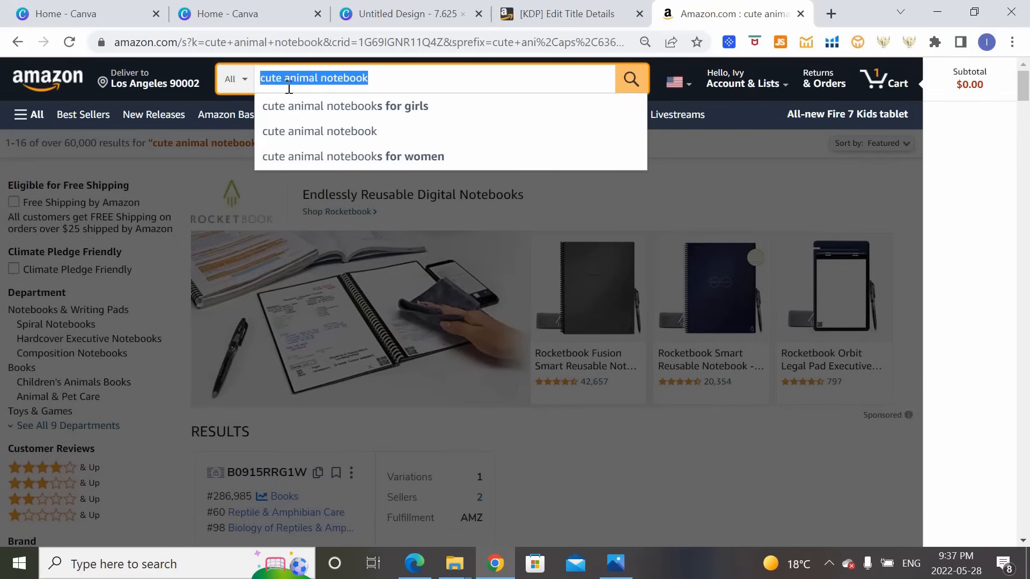
left_click(528, 16)
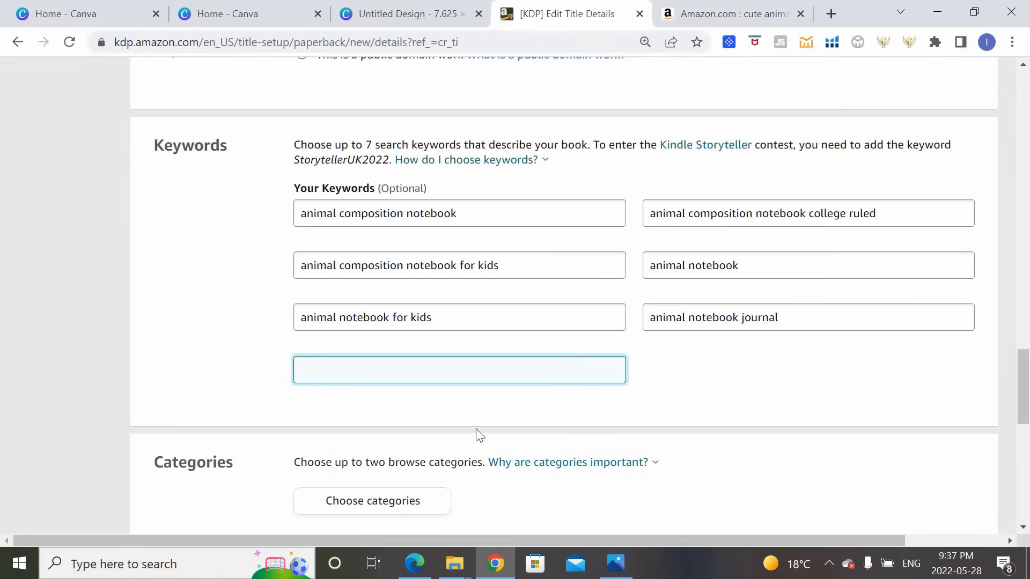
type("cute animal notebook")
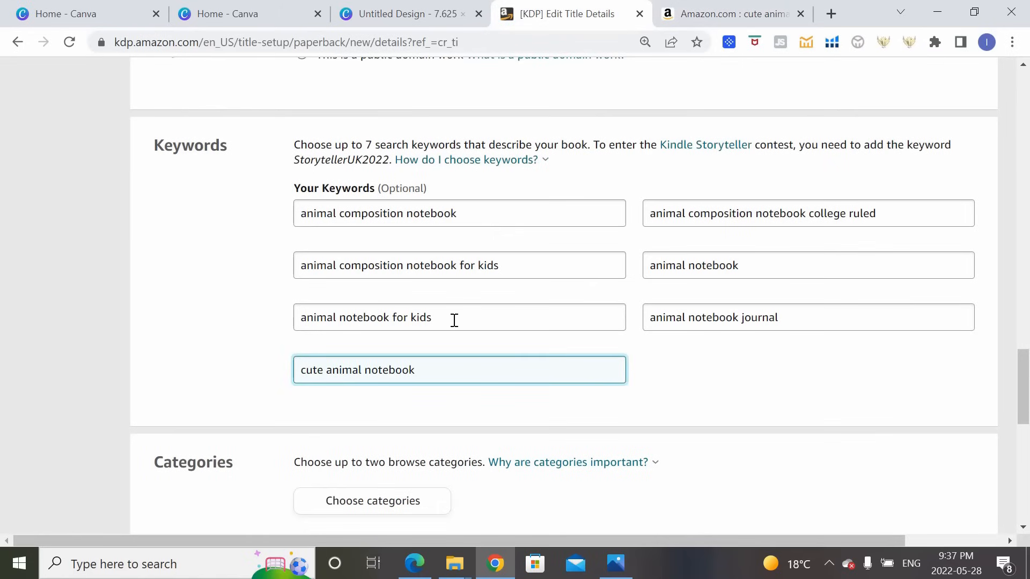
Open the category chooser and select Juvenile Nonfiction > Animals > Mammals as the book's first category
scroll(991, 329, "down", 2)
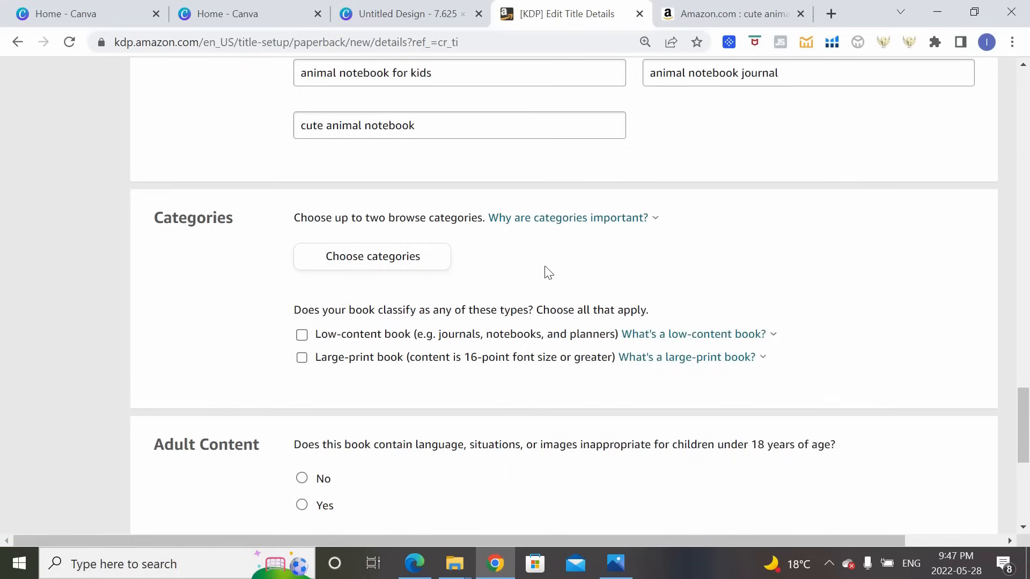
left_click(435, 270)
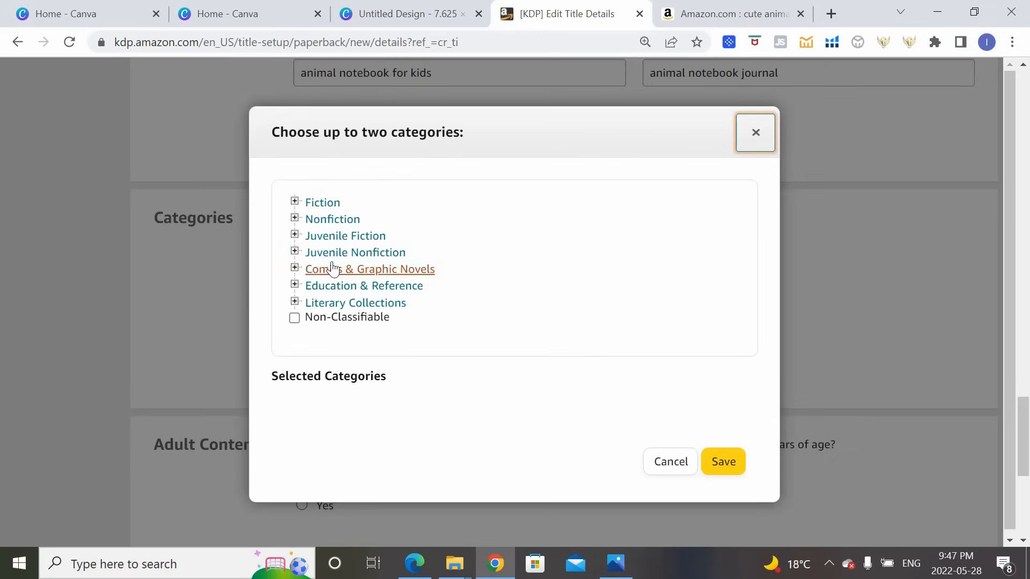
left_click(294, 252)
scroll(446, 292, "down", 1)
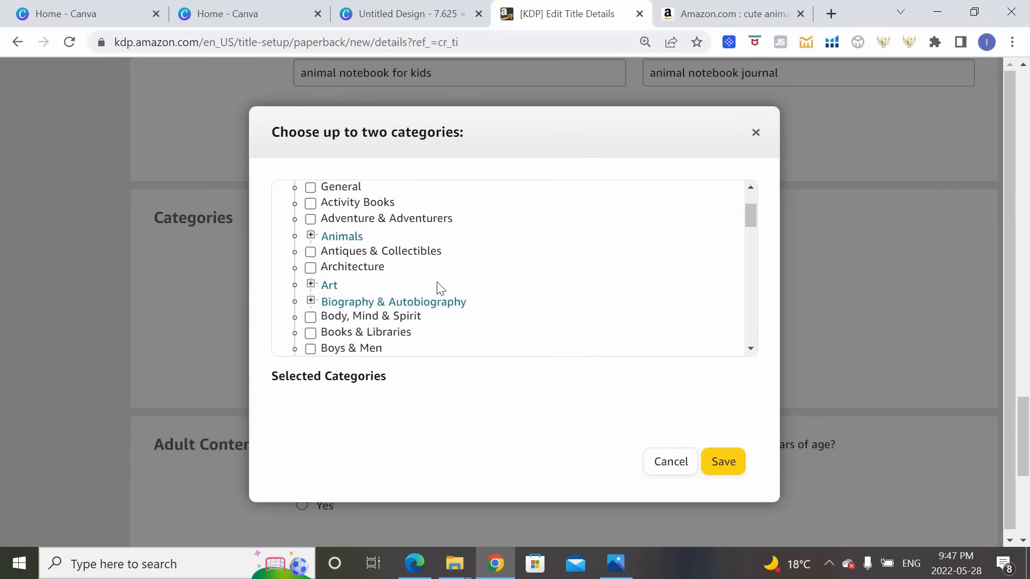
scroll(445, 285, "up", 1)
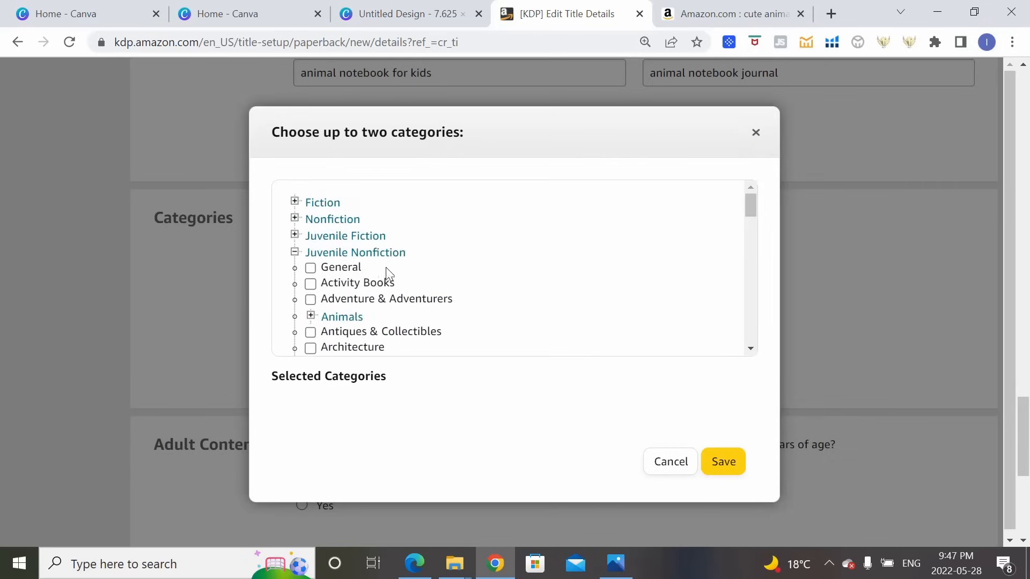
left_click(311, 318)
scroll(419, 271, "down", 2)
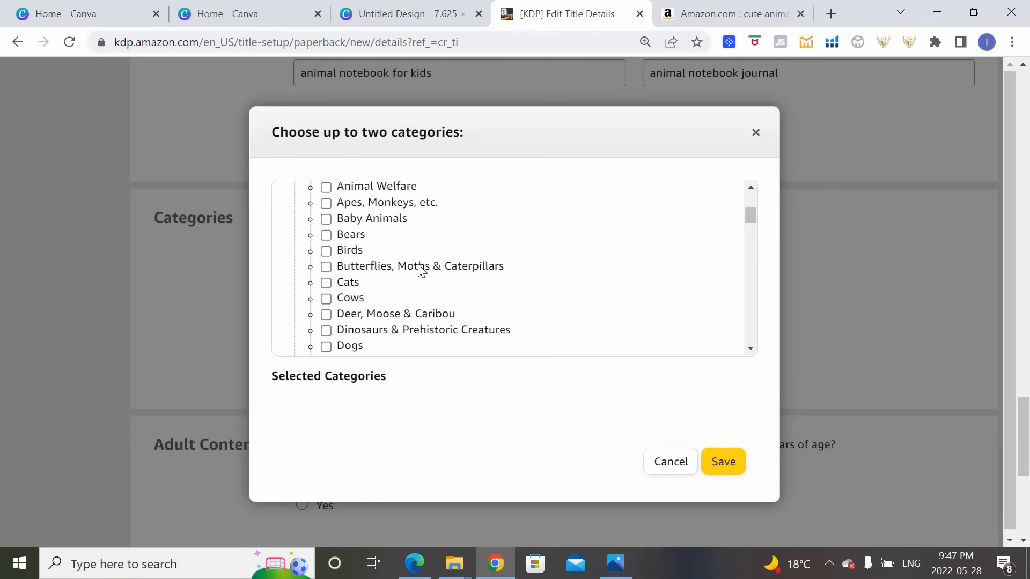
scroll(419, 271, "down", 2)
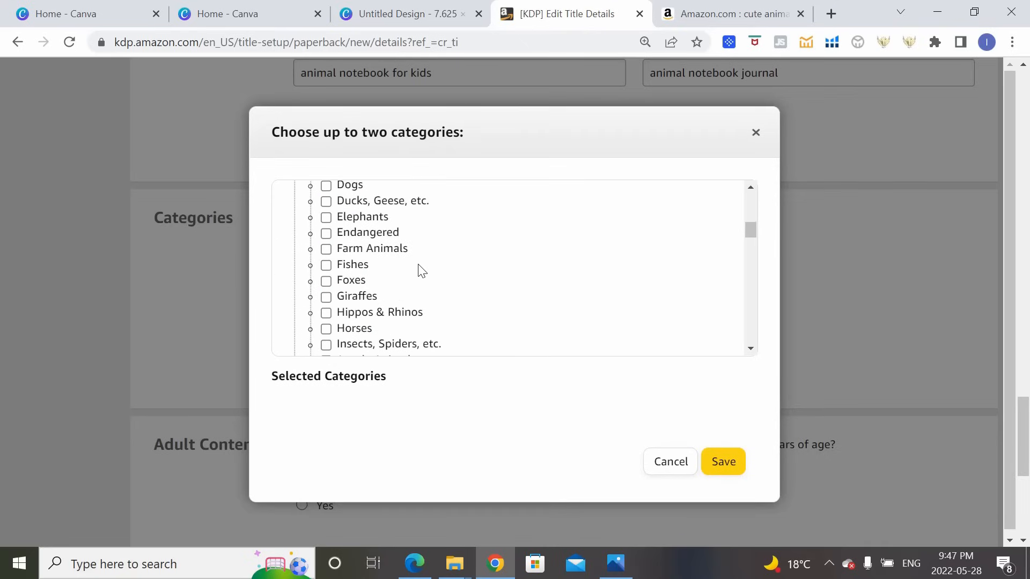
scroll(422, 271, "down", 1)
scroll(422, 271, "down", 1)
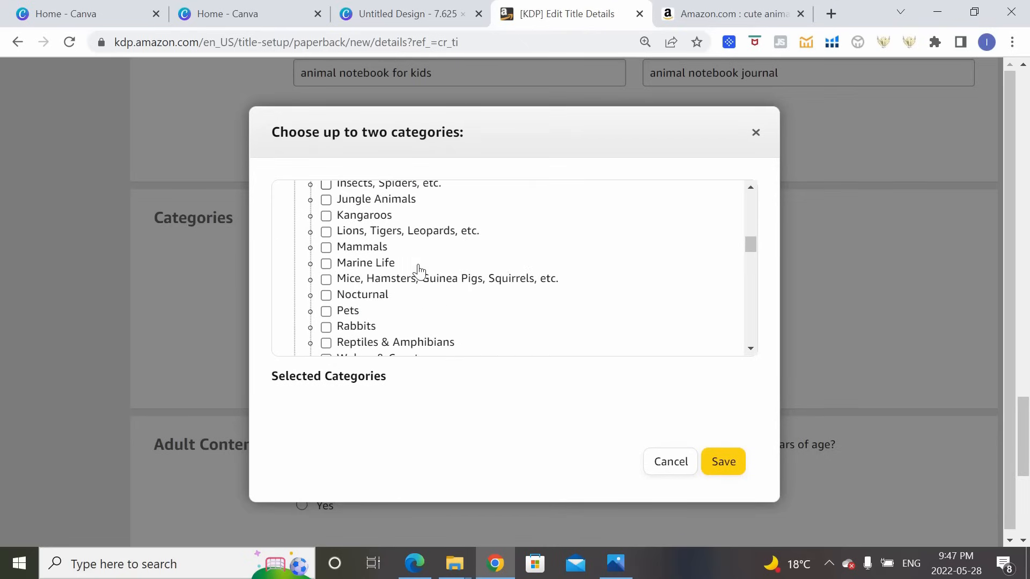
scroll(425, 283, "down", 1)
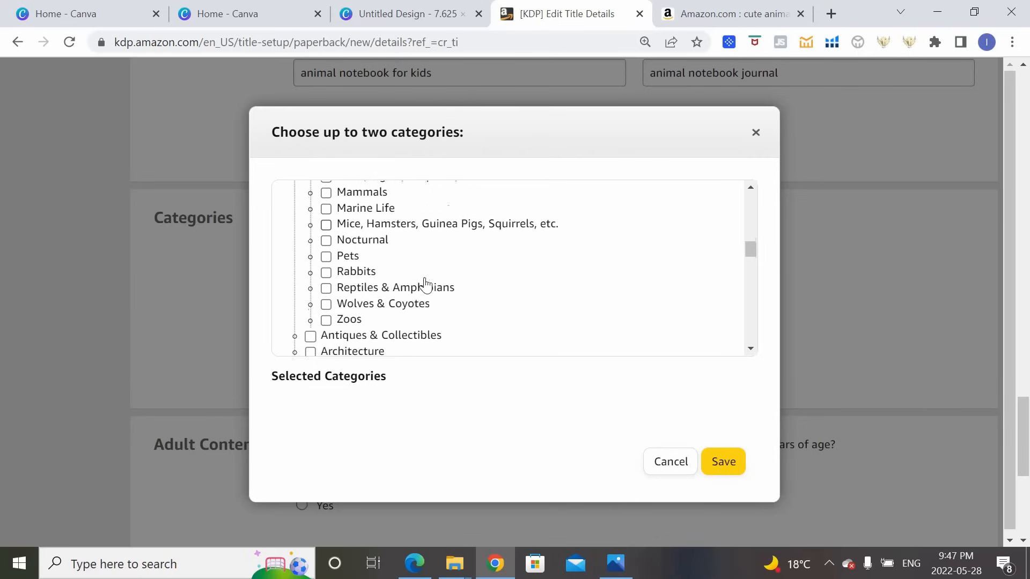
scroll(425, 282, "up", 1)
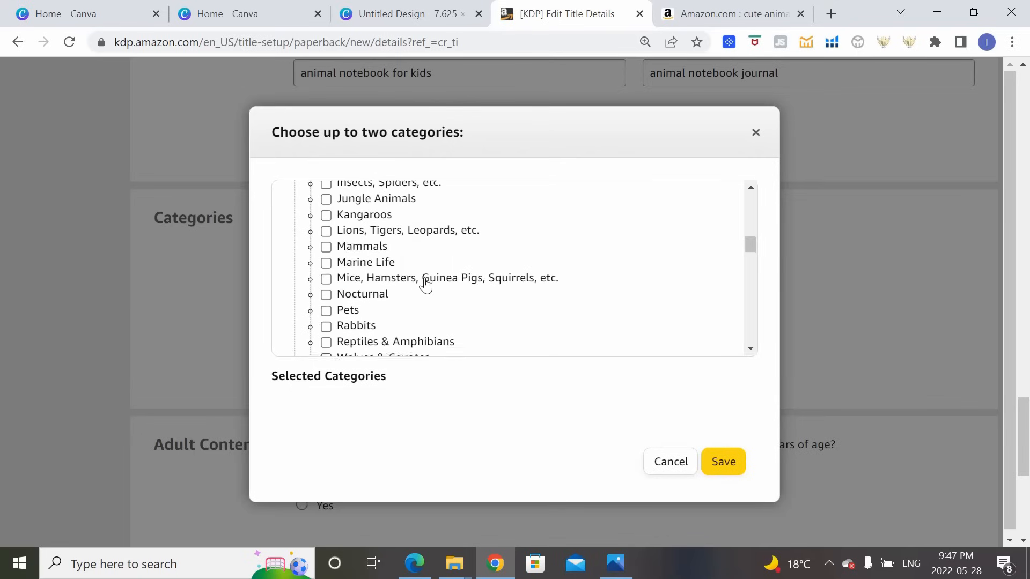
left_click(365, 248)
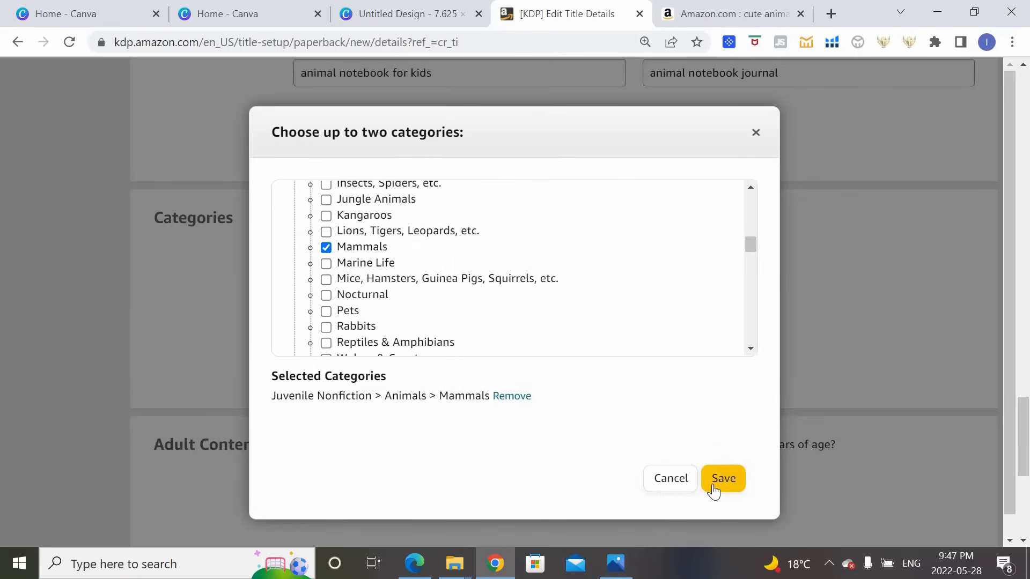
Add Juvenile Nonfiction > Language Arts > Journal Writing as the second category and save both categories
left_click_drag(752, 250, 758, 200)
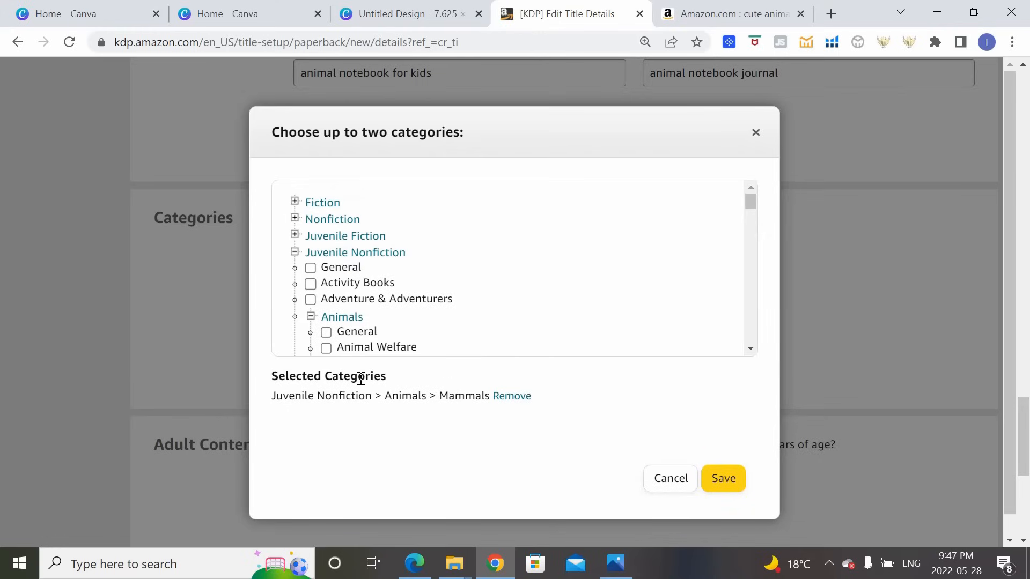
left_click(311, 317)
left_click(294, 252)
left_click(294, 252)
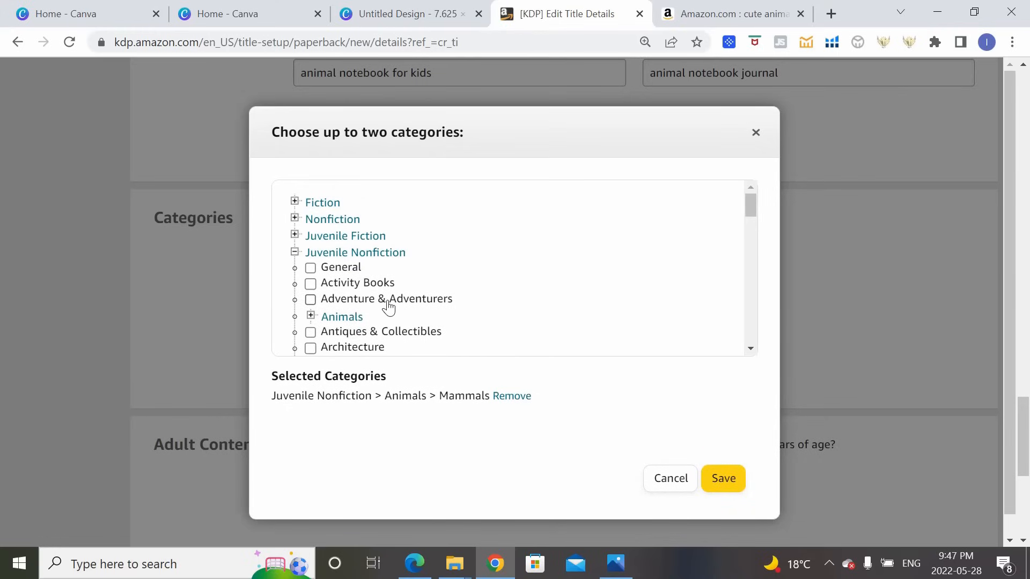
scroll(390, 303, "down", 3)
scroll(390, 304, "down", 5)
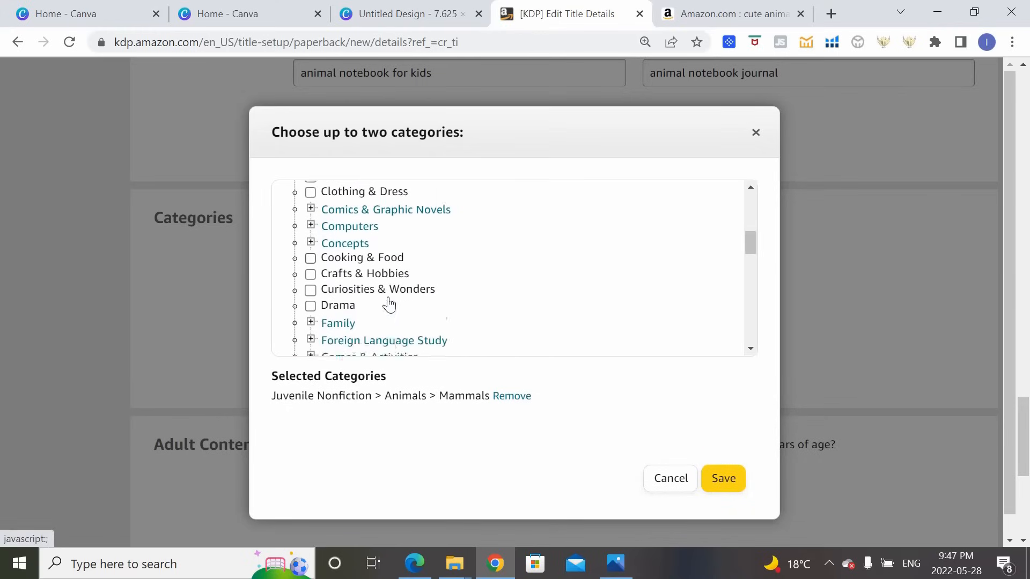
scroll(362, 274, "down", 2)
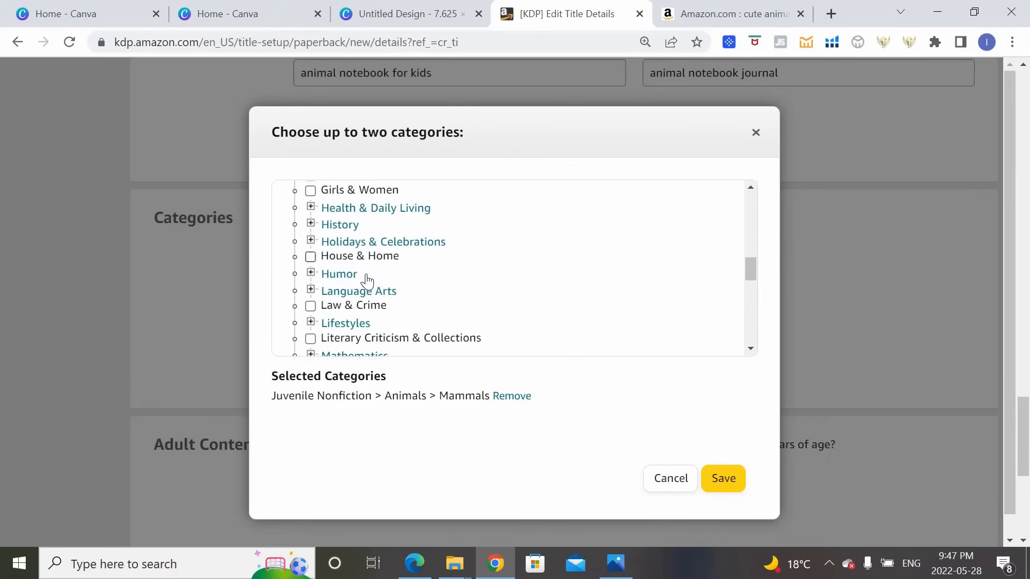
left_click(311, 289)
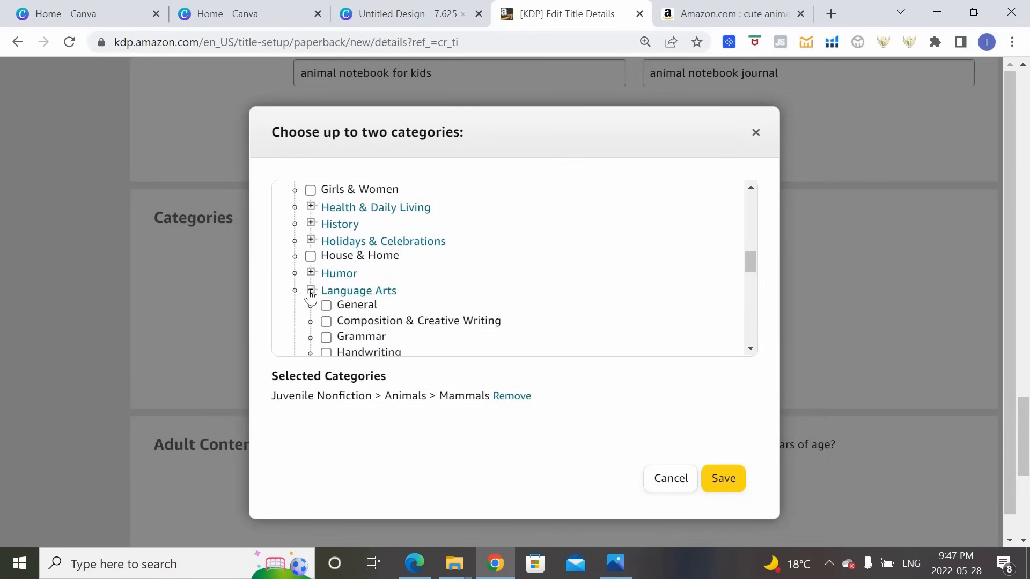
scroll(571, 288, "down", 2)
left_click(326, 289)
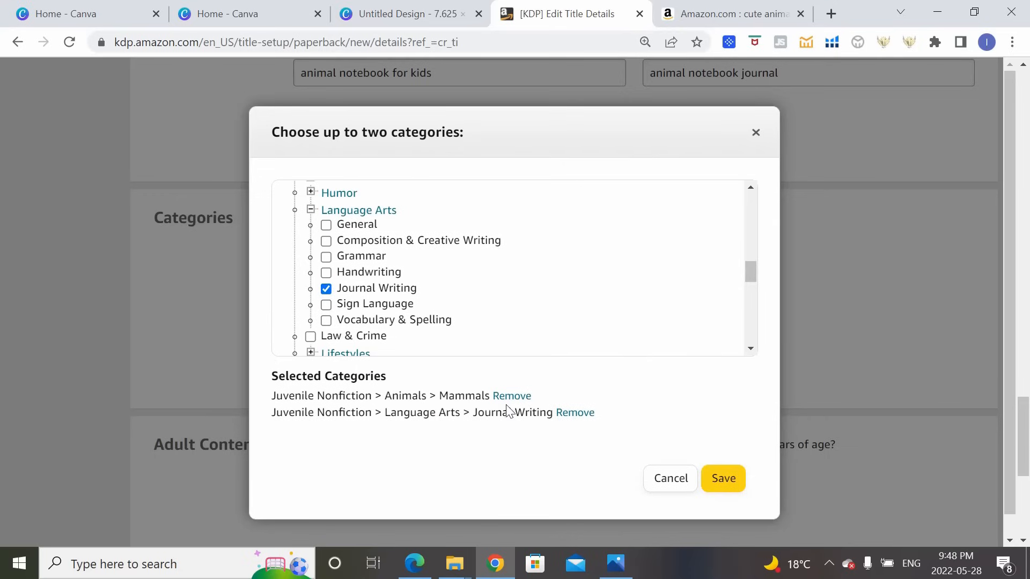
left_click(722, 484)
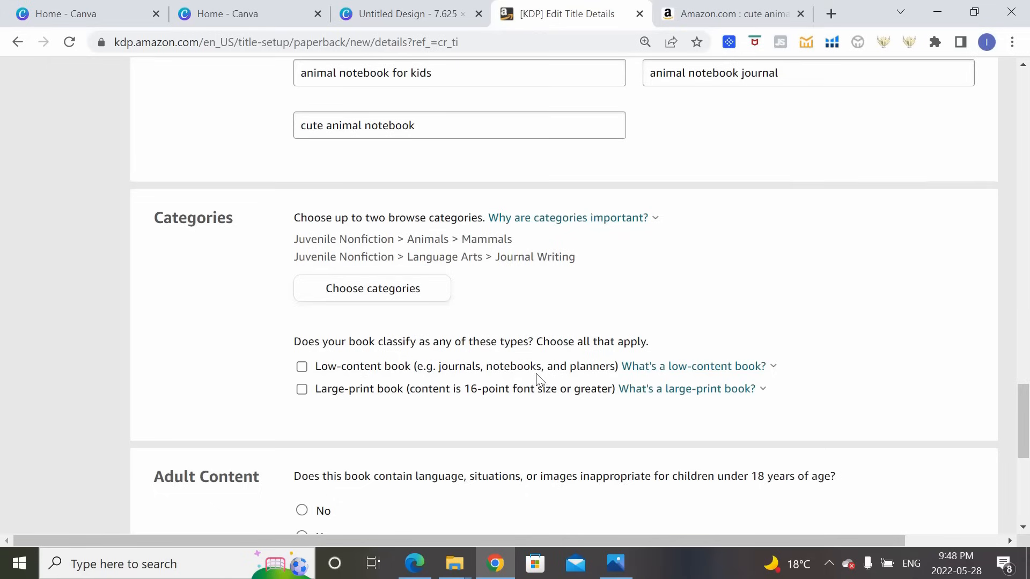
Classify the book as low-content, answer No to adult content, and save the details to continue to the paperback content
left_click(301, 367)
scroll(1029, 331, "down", 3)
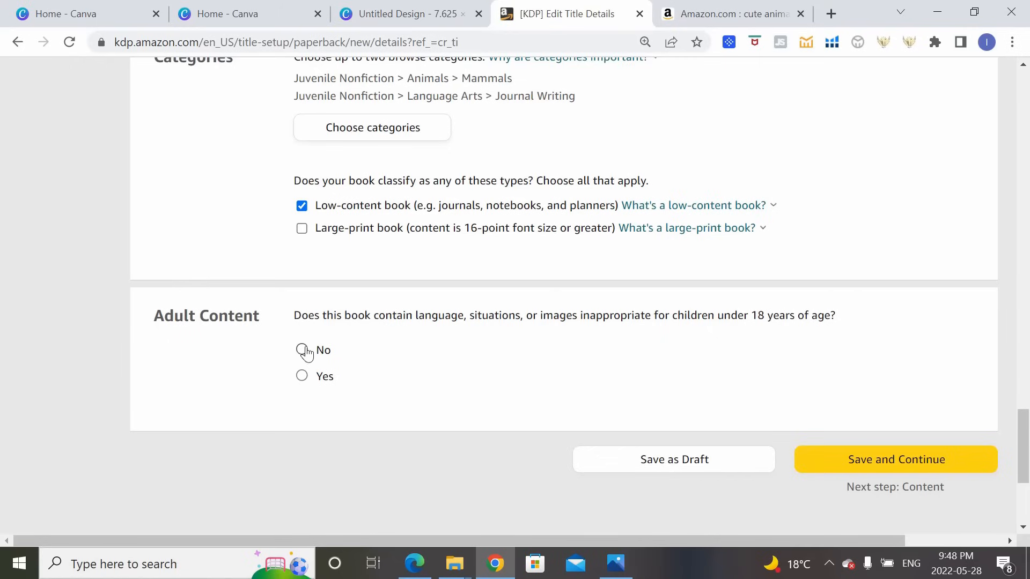
left_click(846, 467)
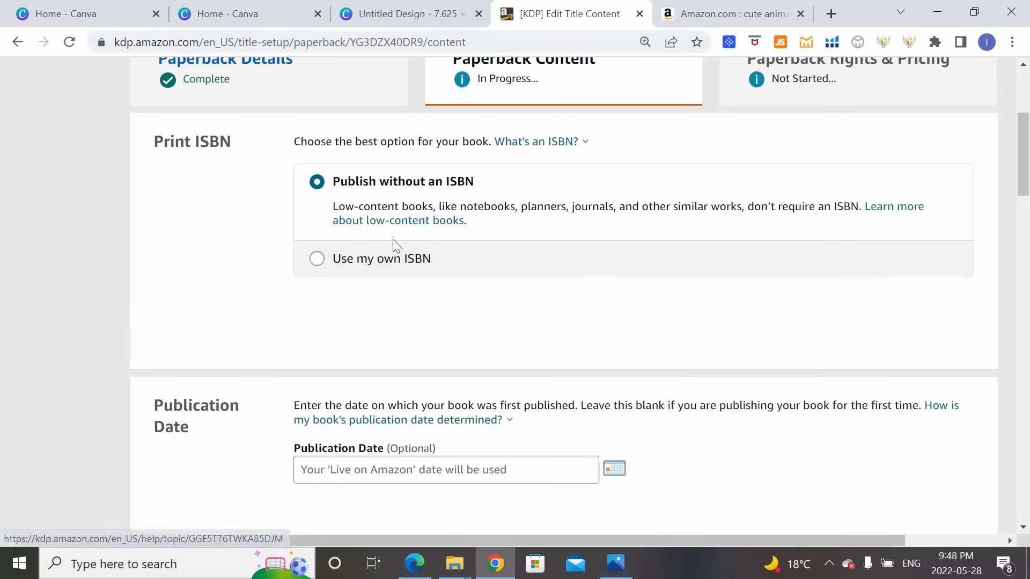
Set the paperback's publication date to 05/28/2022 using the calendar
scroll(577, 231, "down", 1)
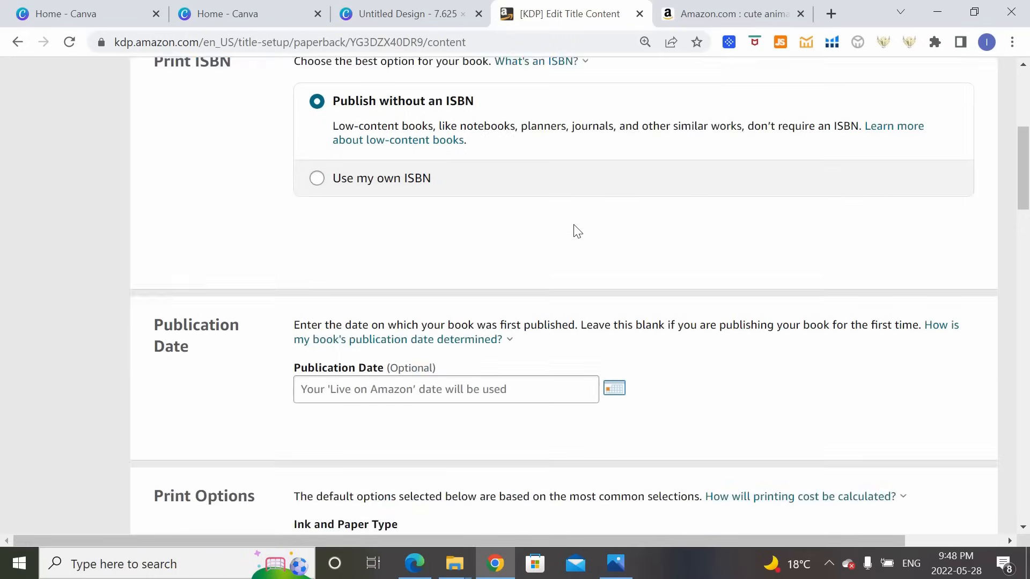
scroll(577, 232, "down", 2)
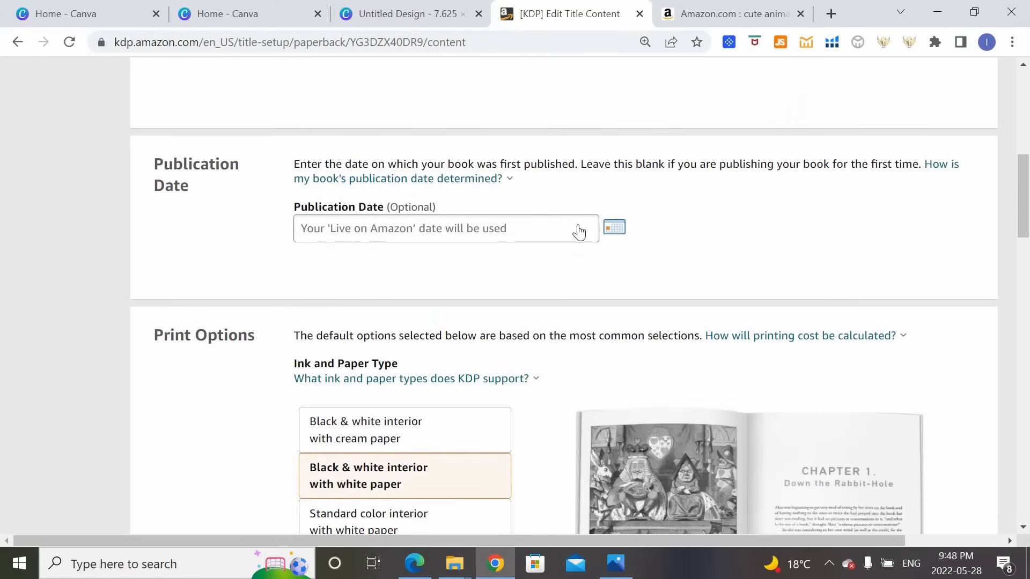
left_click(613, 228)
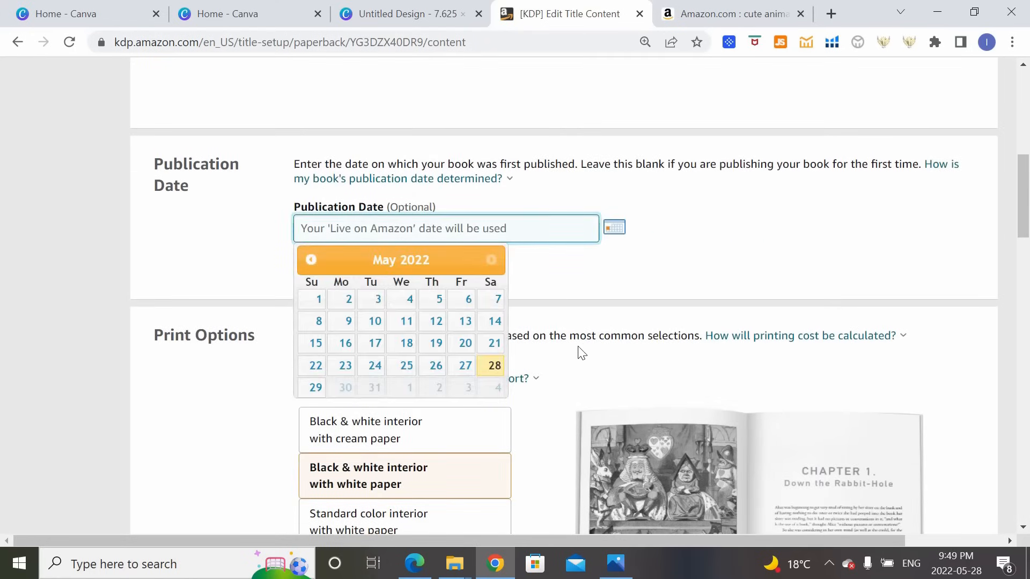
left_click(492, 367)
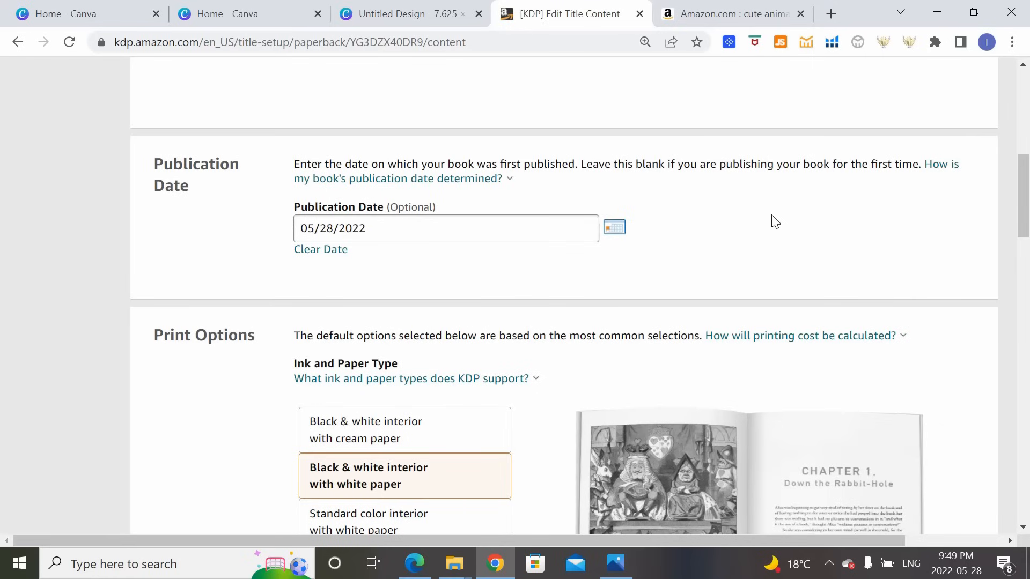
Choose the black & white interior with white paper and set the trim size to 7.5 x 9.25 in
scroll(773, 216, "down", 5)
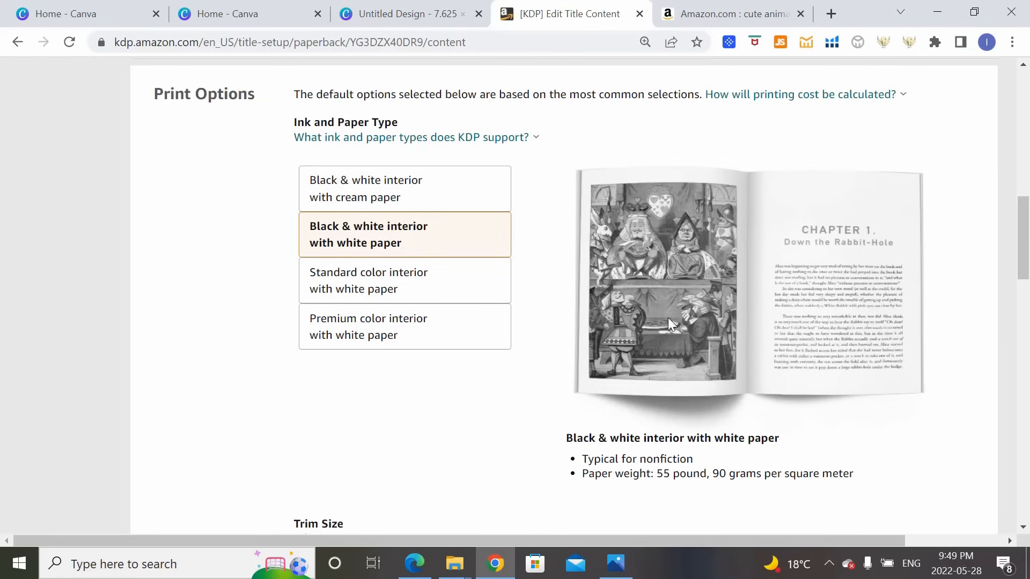
left_click(334, 247)
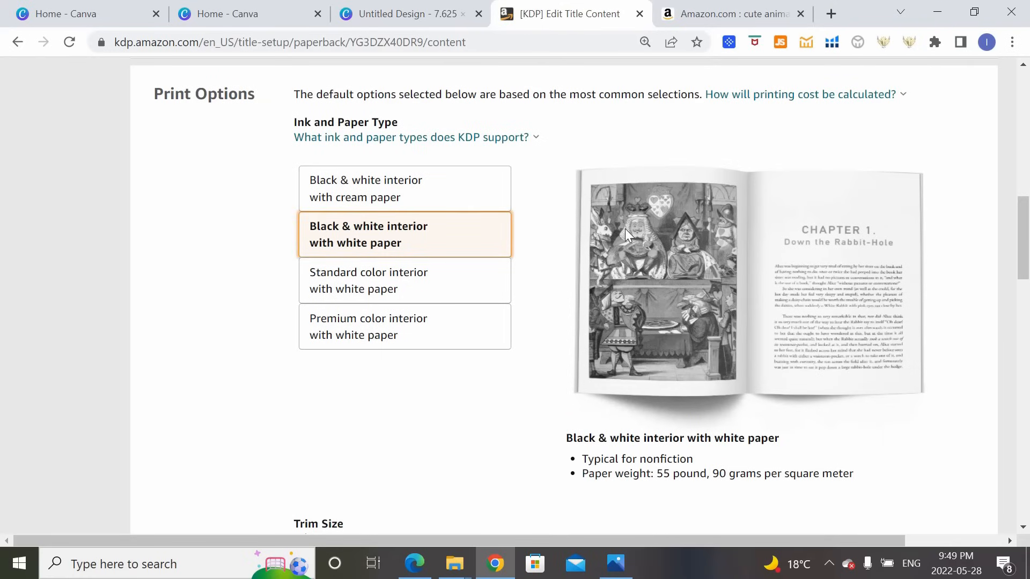
scroll(811, 281, "down", 5)
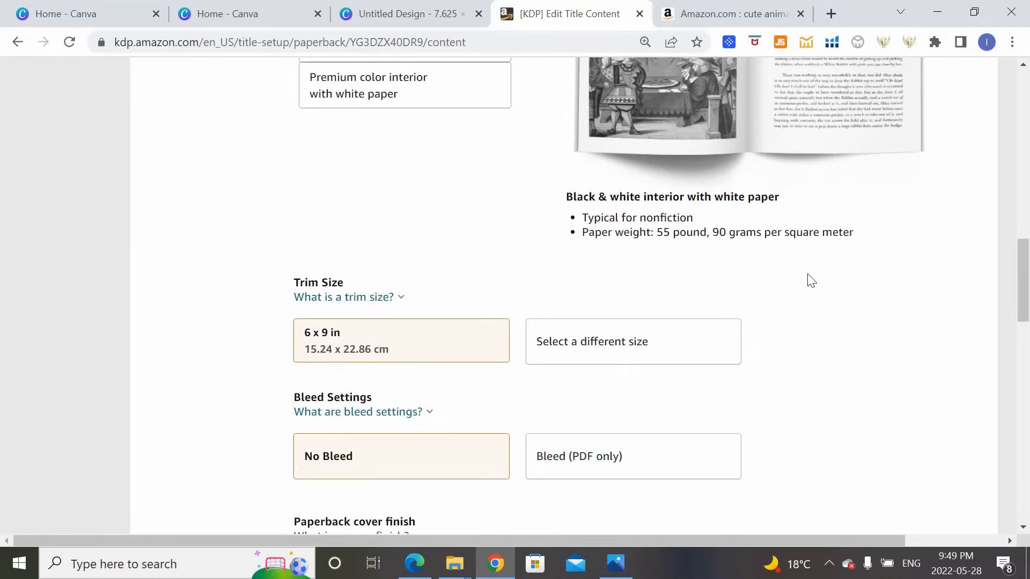
scroll(809, 281, "down", 2)
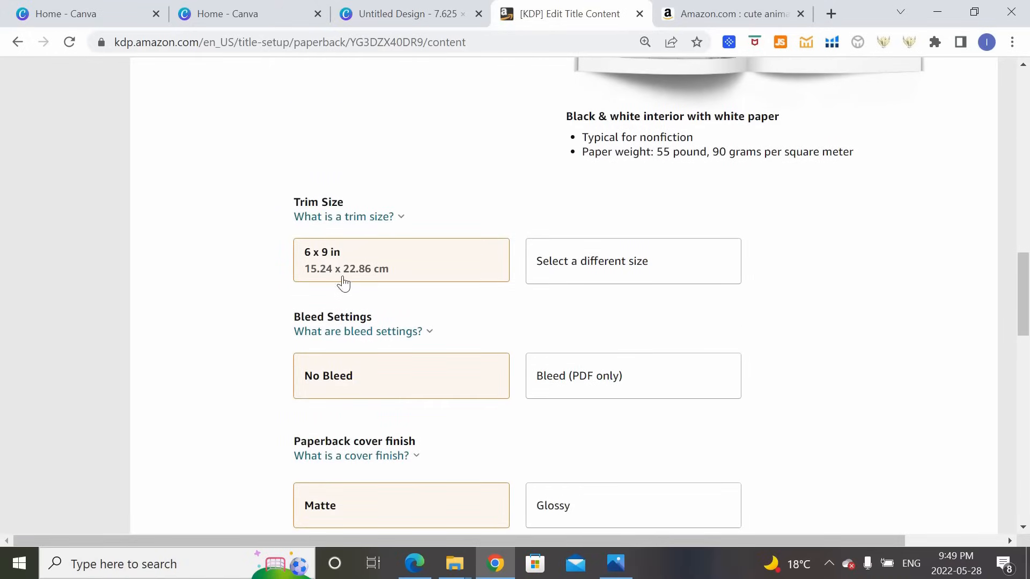
left_click(602, 268)
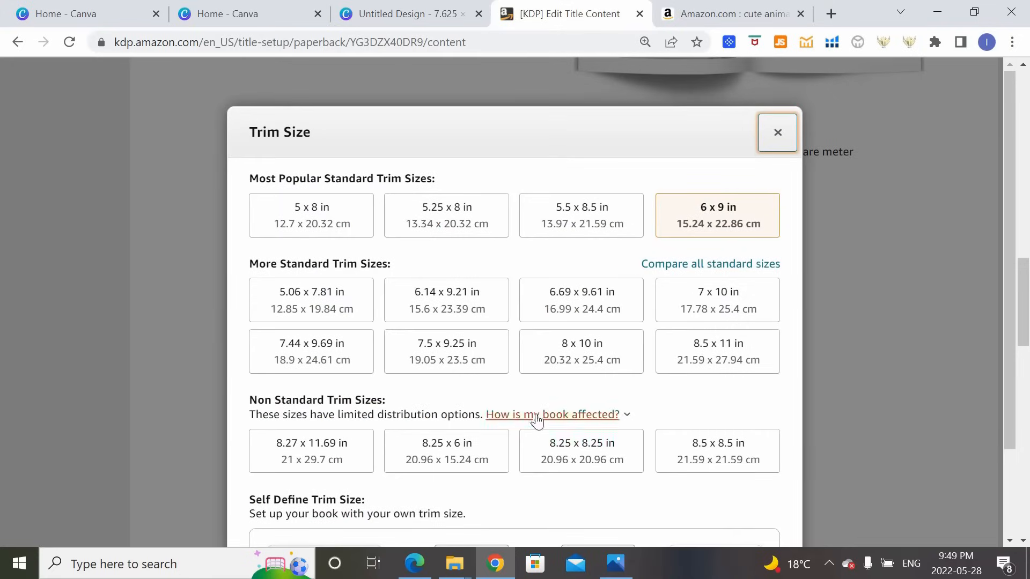
left_click(465, 359)
Set the bleed option to Bleed (PDF only) and check the cover finish explanation, keeping the Matte finish
scroll(910, 320, "down", 1)
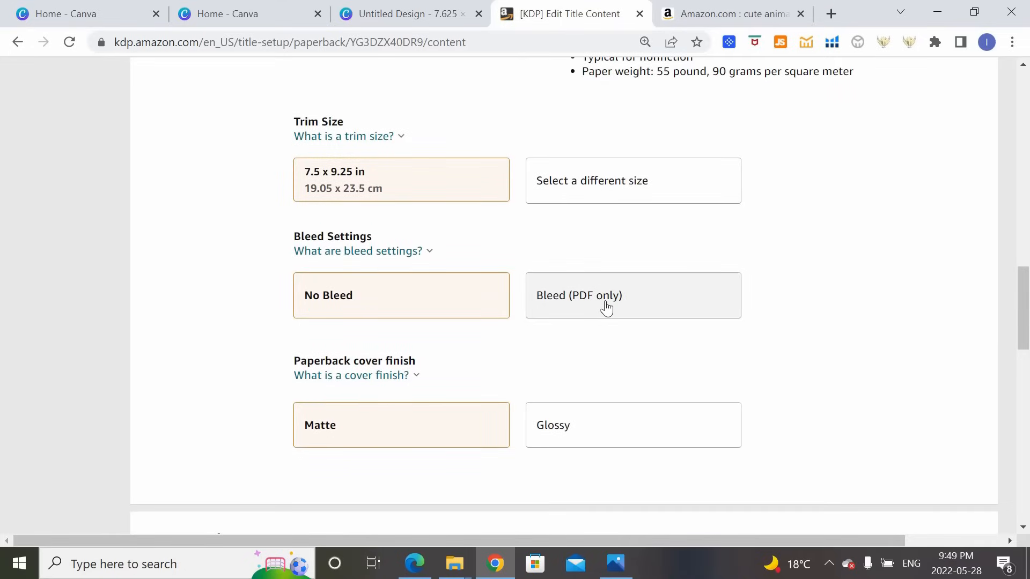
left_click(632, 303)
scroll(776, 315, "down", 1)
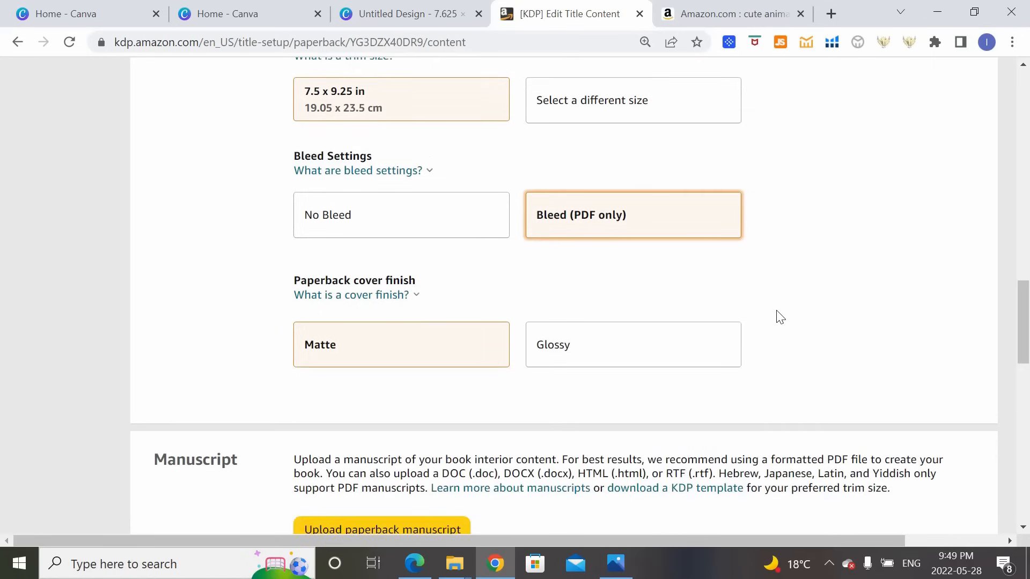
left_click(384, 292)
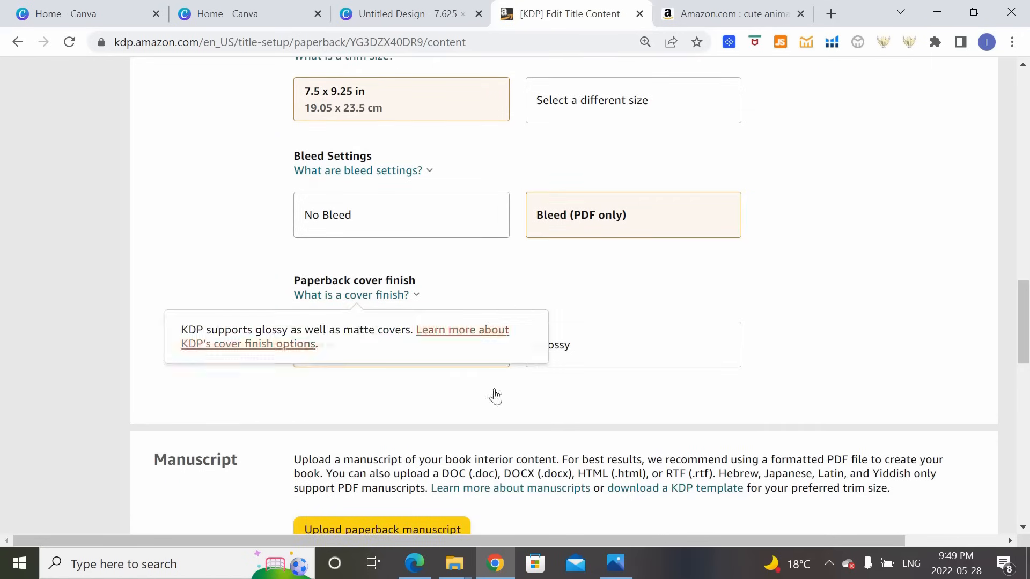
left_click(353, 399)
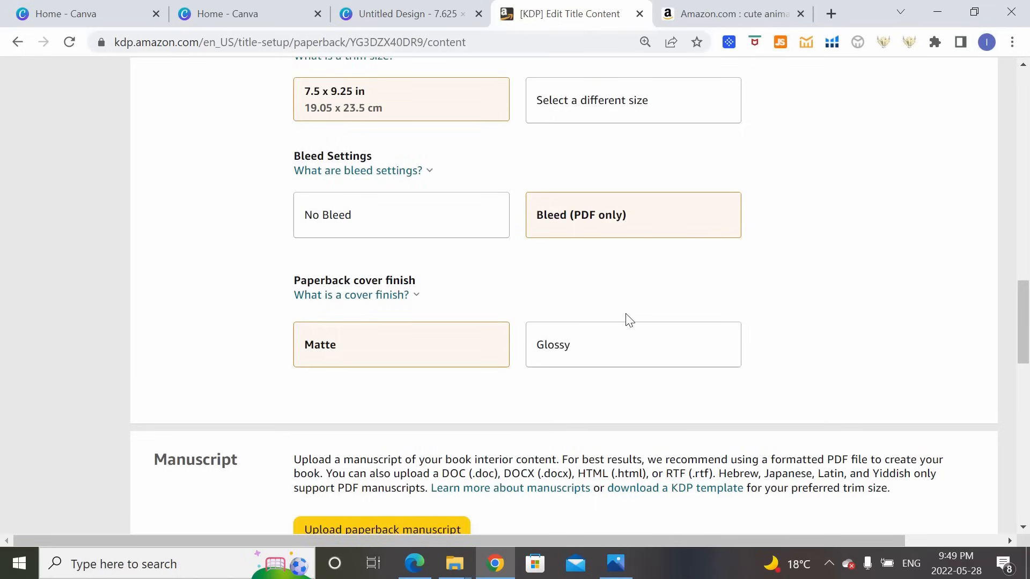
Upload the Composition Notebook Interior PDF from Downloads as the paperback manuscript
scroll(627, 320, "down", 1)
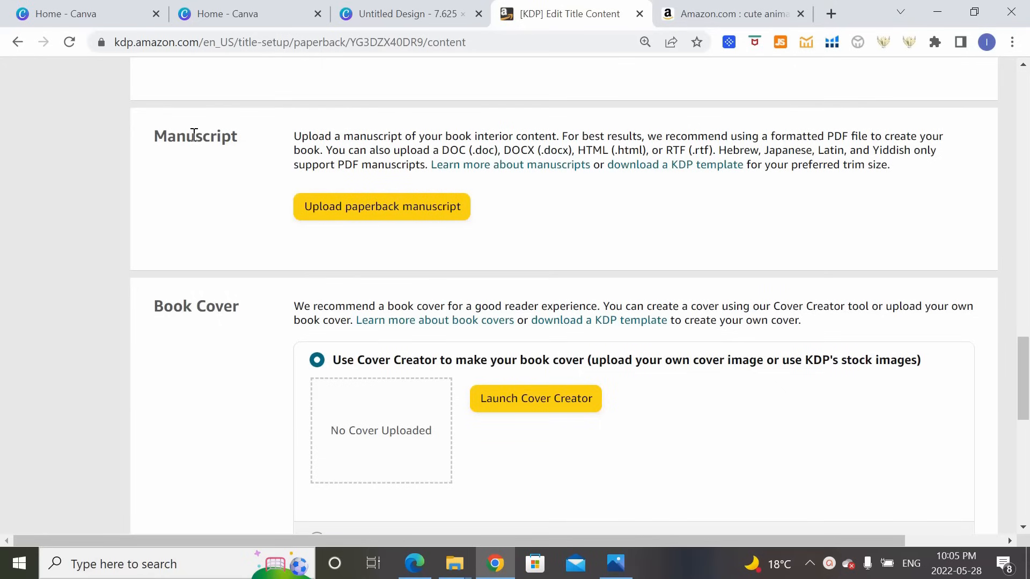
left_click(405, 207)
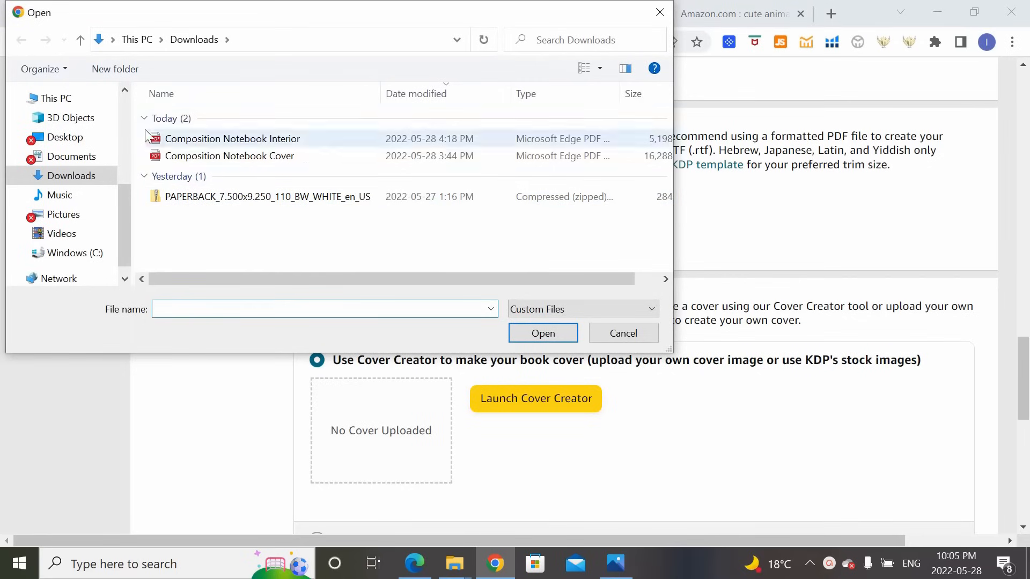
left_click(320, 131)
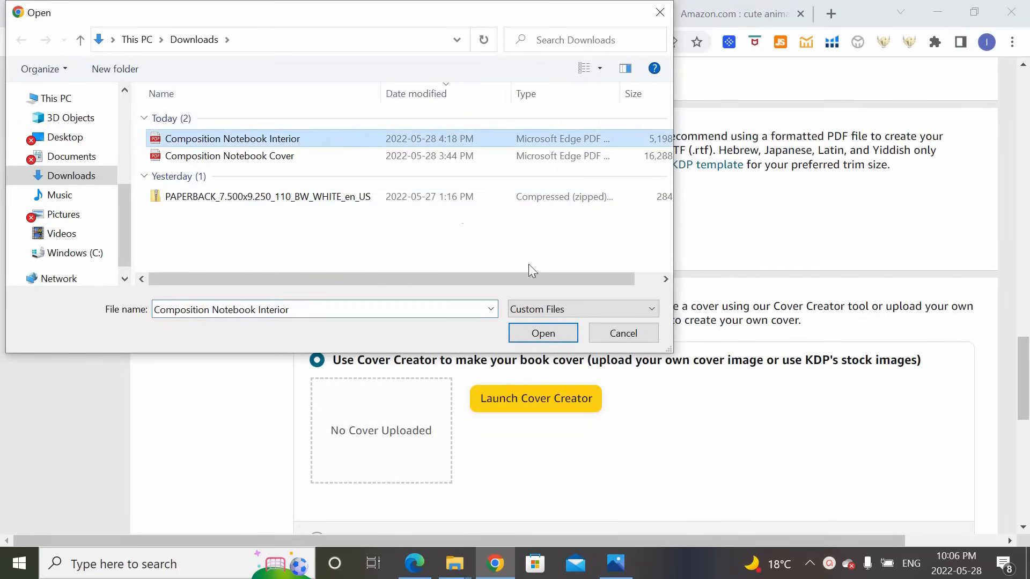
left_click(568, 333)
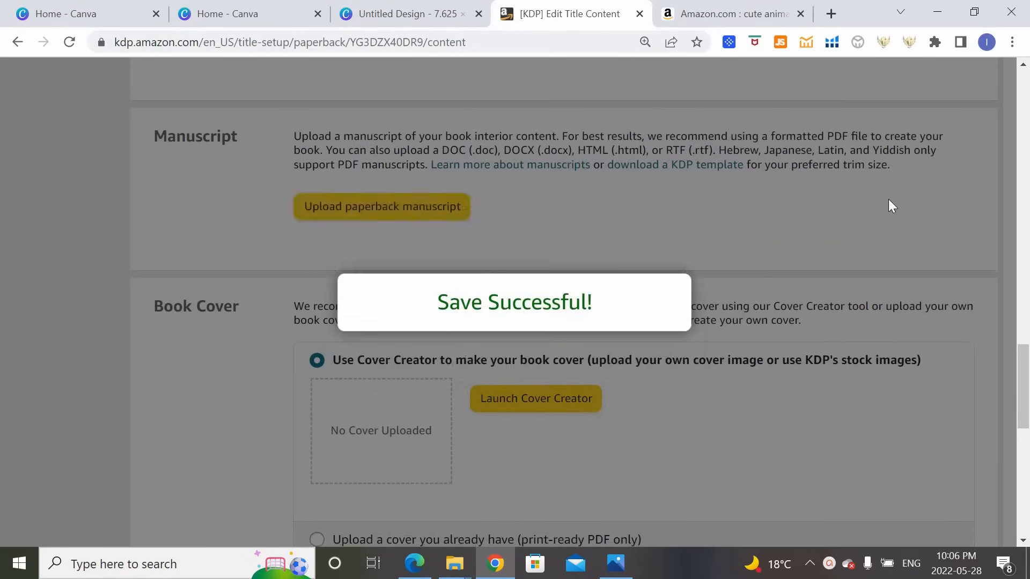
Choose to upload an existing print-ready cover and upload the Composition Notebook Cover PDF from Downloads
scroll(826, 185, "down", 1)
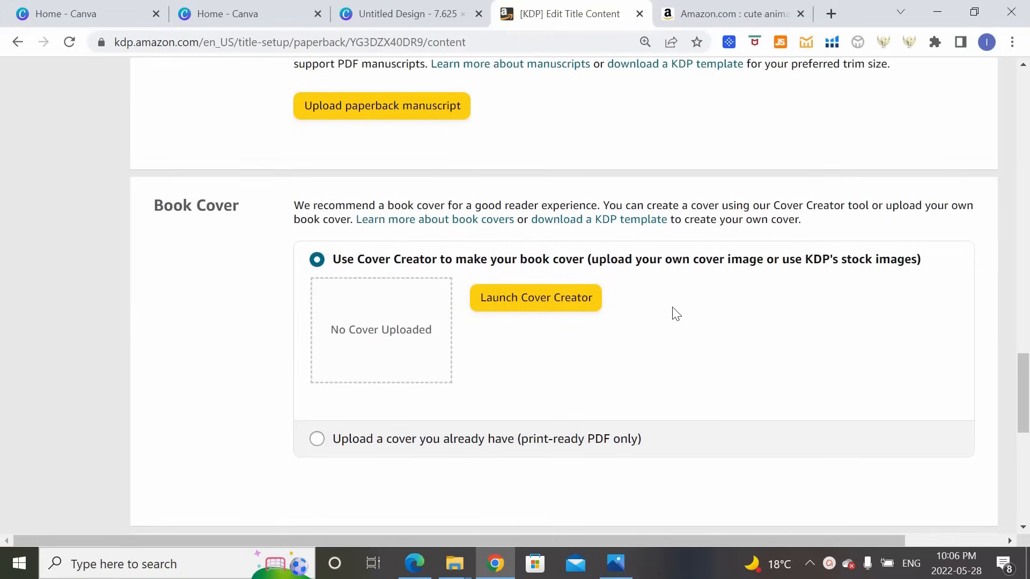
scroll(684, 300, "down", 1)
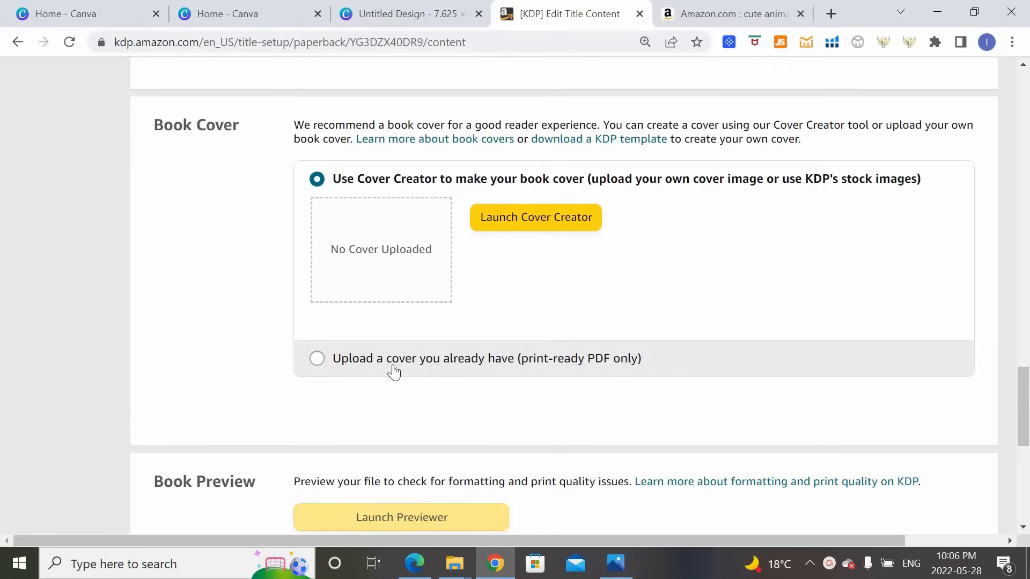
left_click(317, 362)
left_click(558, 255)
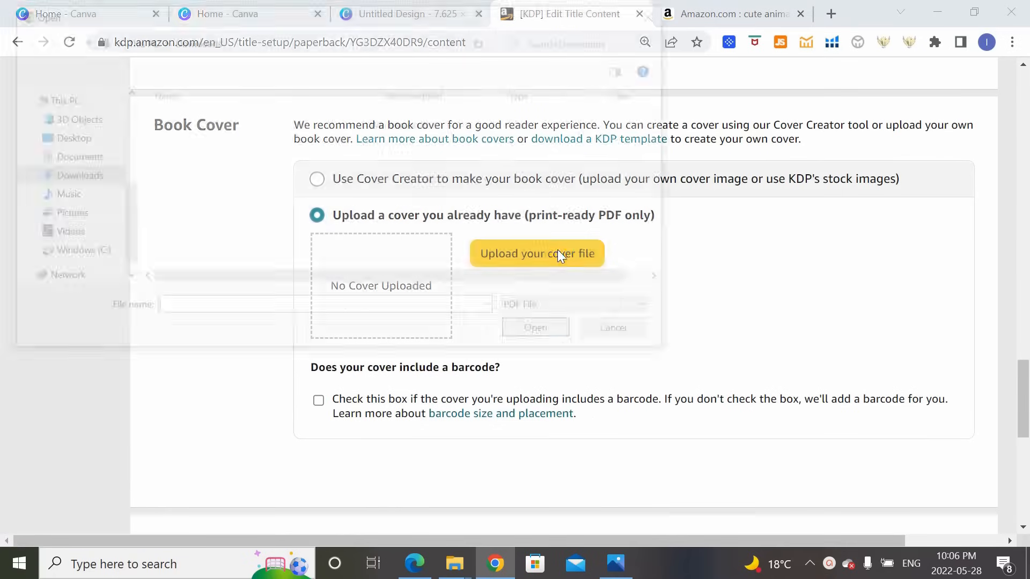
left_click(253, 157)
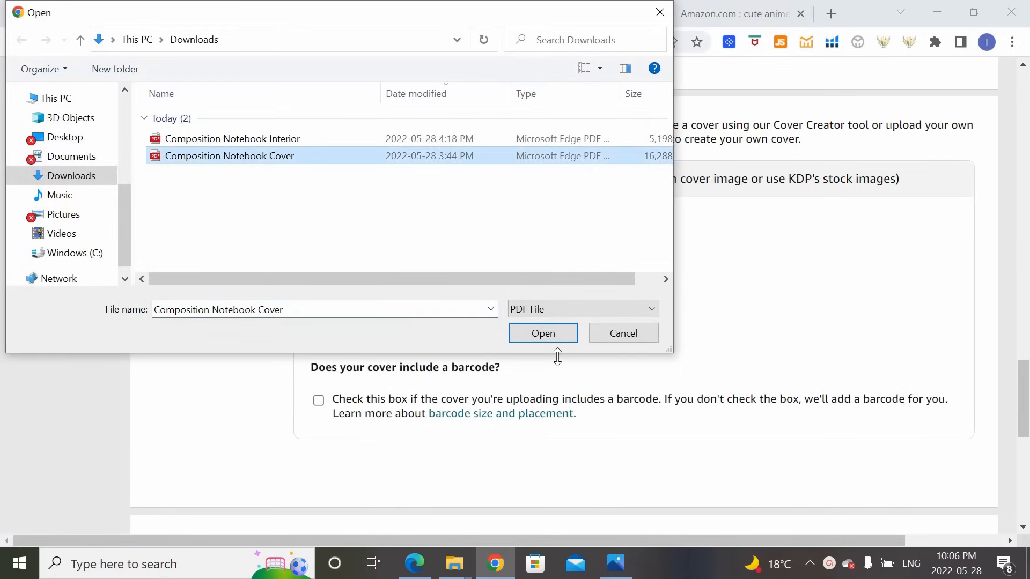
left_click(543, 334)
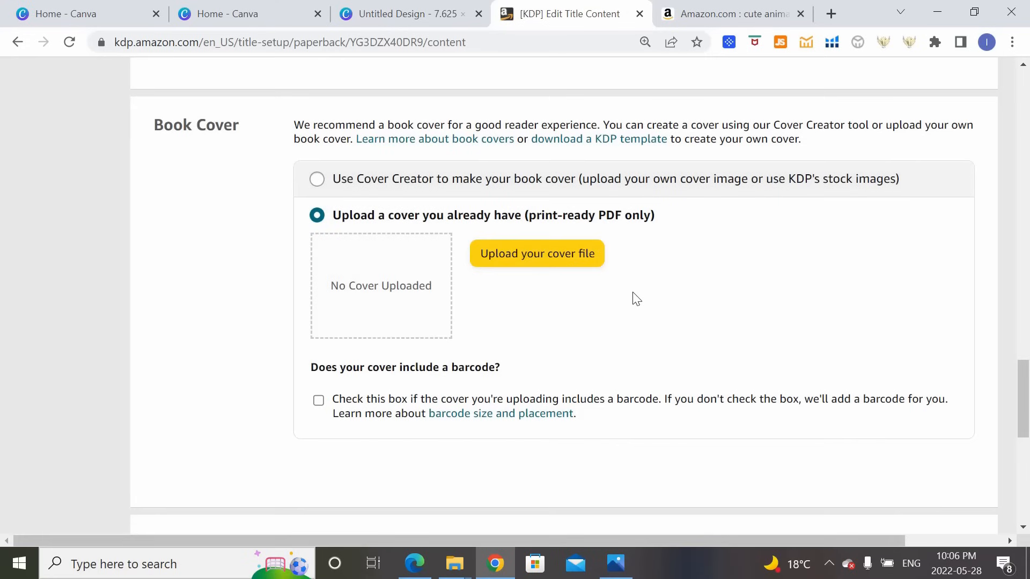
Leave the cover barcode option unchecked and launch the book previewer, continuing despite the small browser window
scroll(666, 271, "down", 1)
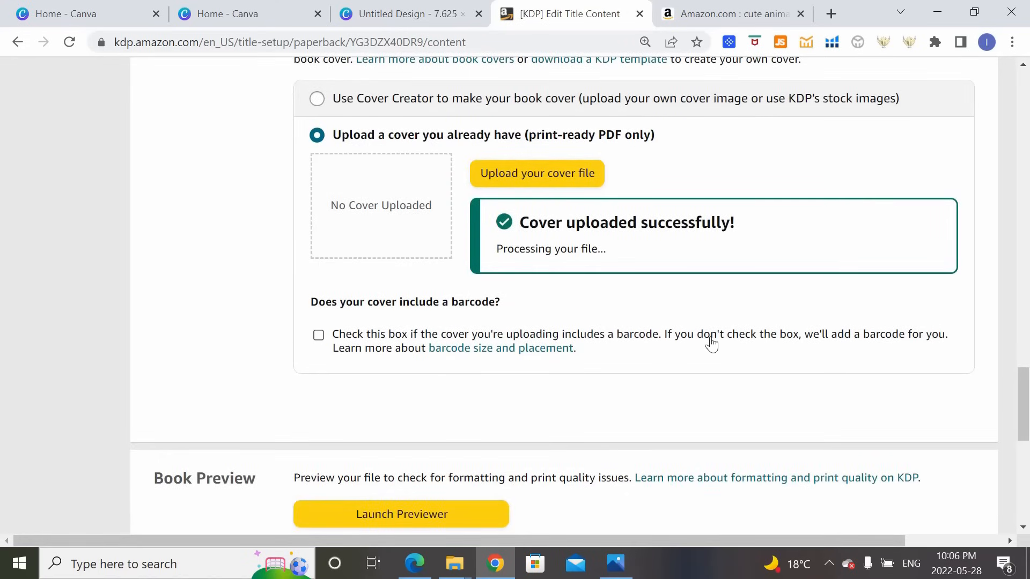
scroll(712, 344, "down", 3)
scroll(714, 322, "down", 1)
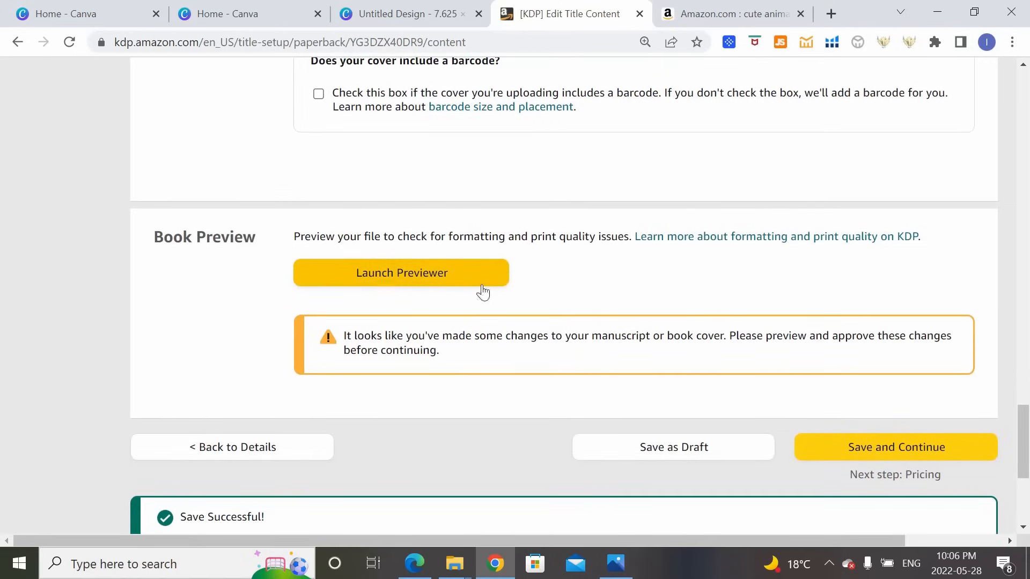
left_click(403, 276)
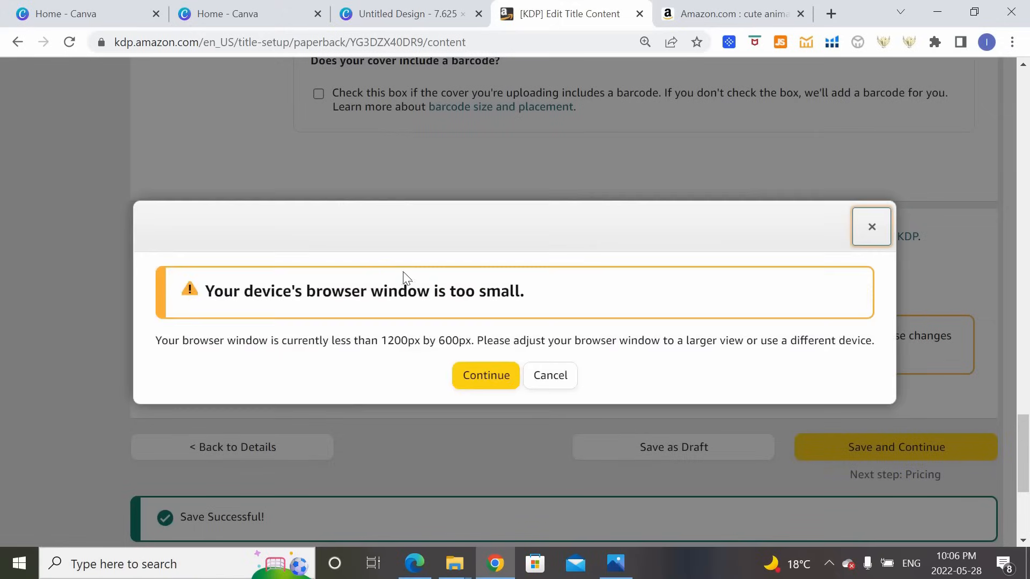
left_click(486, 375)
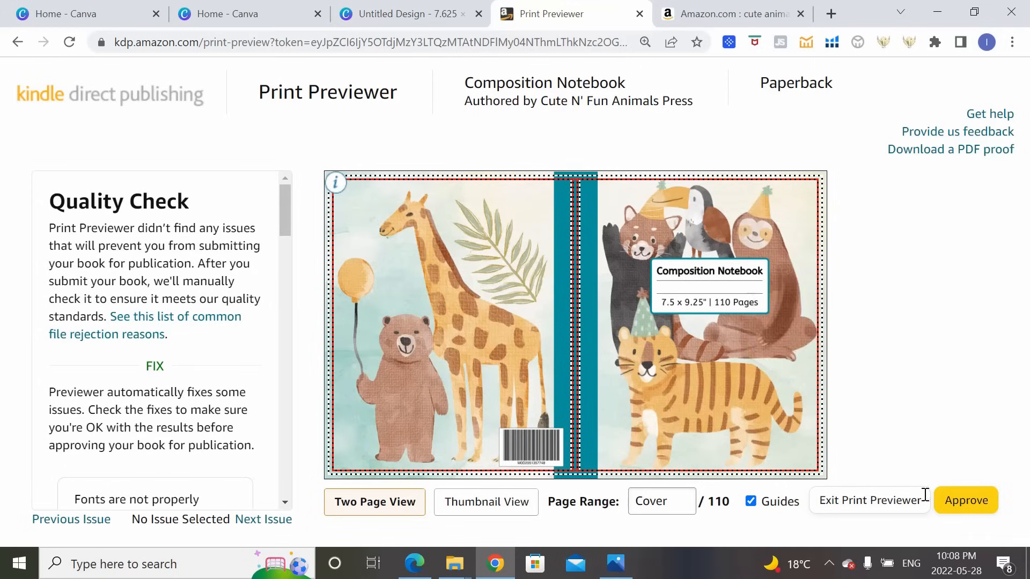
Page forward and back through the lined interior in the print preview to check the page layout against the guides
left_click(800, 330)
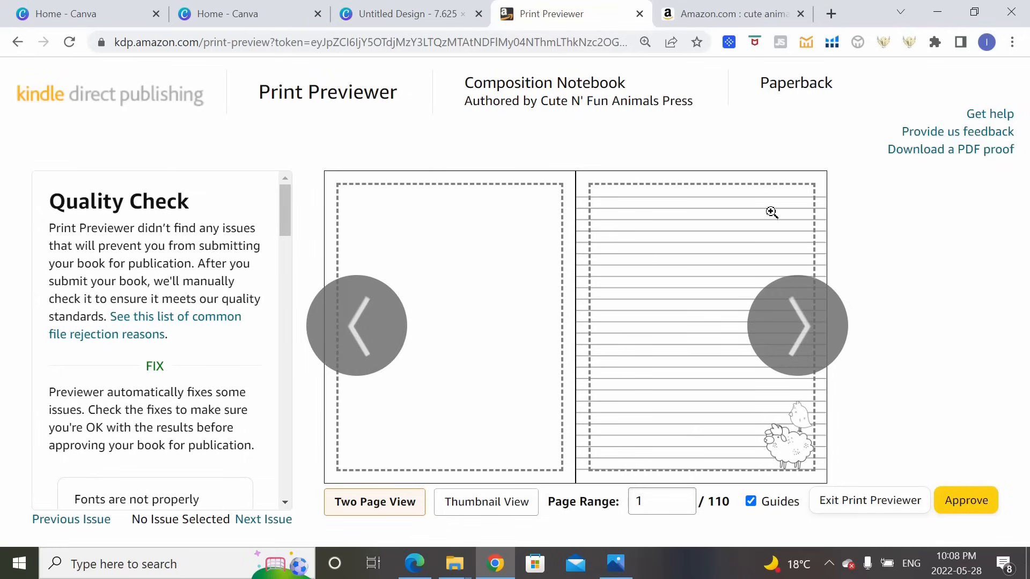
left_click(796, 331)
left_click(796, 331)
left_click(796, 330)
left_click(796, 330)
left_click(797, 330)
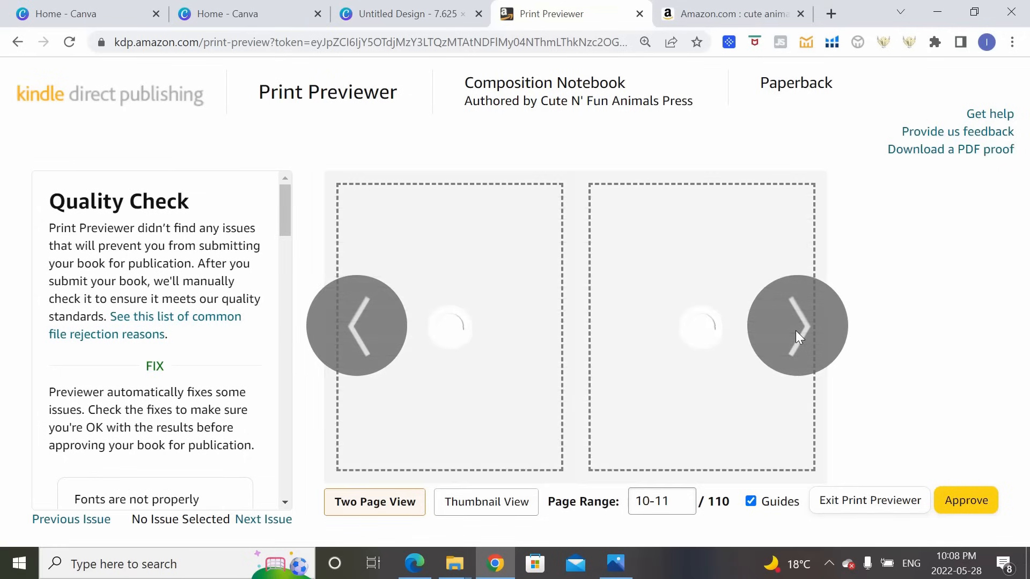
left_click(796, 330)
left_click(796, 331)
left_click(796, 330)
left_click(797, 331)
left_click(796, 331)
left_click(796, 330)
left_click(796, 330)
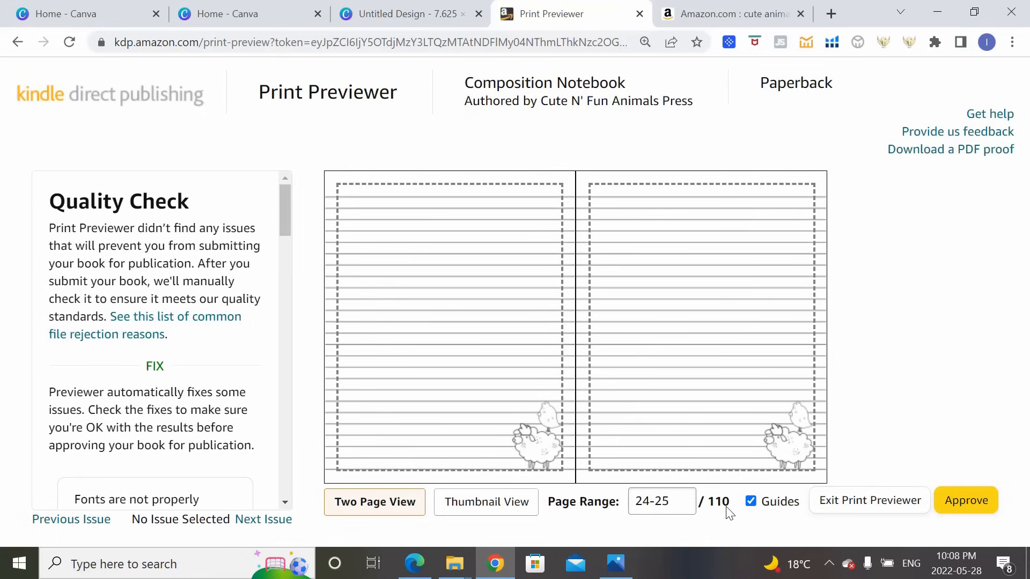
left_click(806, 326)
left_click(806, 326)
left_click(805, 326)
left_click(806, 326)
left_click(806, 326)
left_click(805, 326)
left_click(806, 327)
left_click(806, 326)
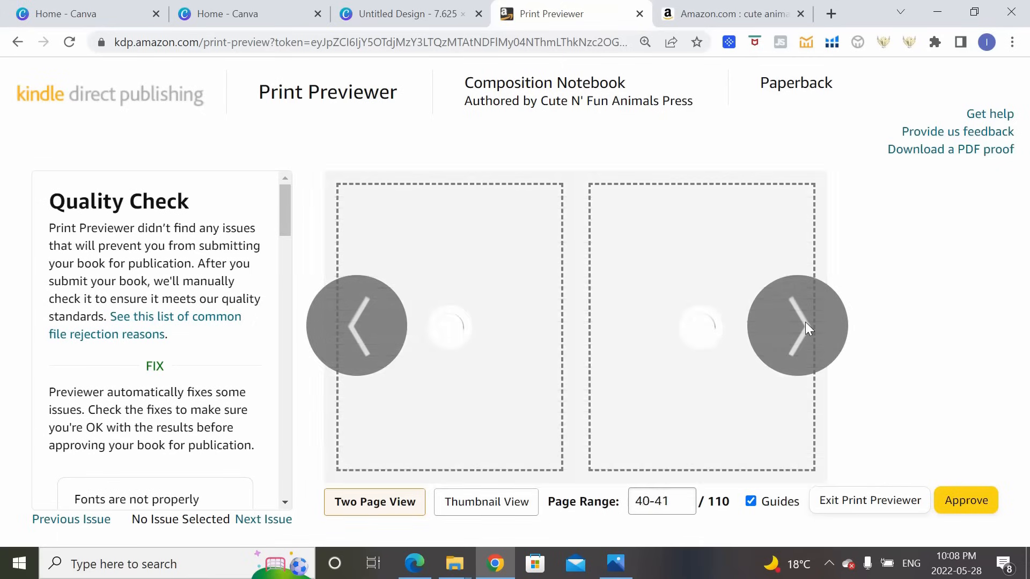
left_click(805, 327)
left_click(805, 326)
left_click(806, 326)
left_click(806, 327)
left_click(806, 326)
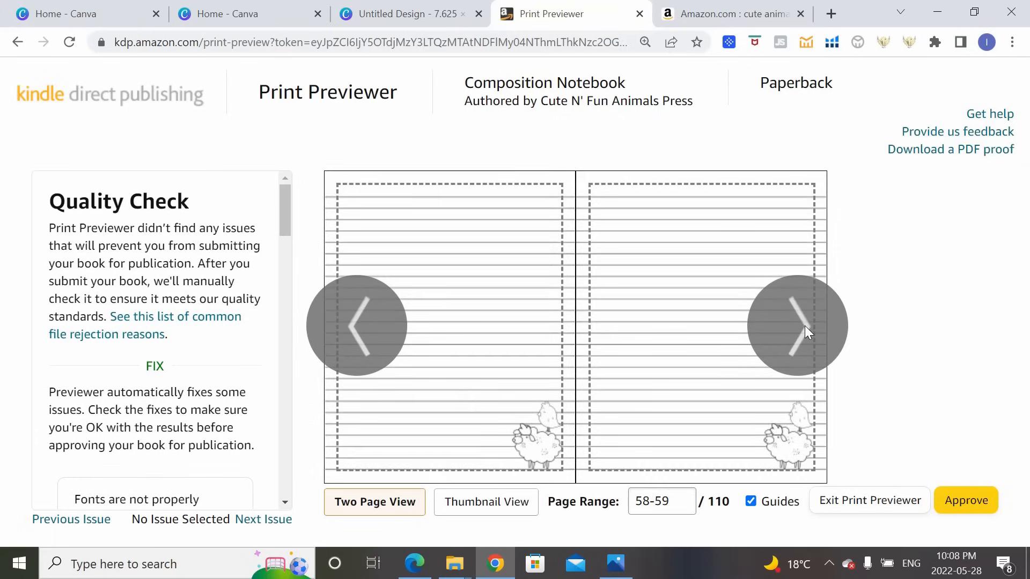
left_click(805, 326)
left_click(805, 326)
left_click(804, 326)
left_click(804, 326)
left_click(805, 326)
left_click(805, 326)
left_click(339, 346)
left_click(340, 346)
left_click(340, 346)
left_click(340, 345)
left_click(340, 345)
left_click(340, 345)
left_click(340, 346)
left_click(340, 345)
left_click(340, 345)
left_click(341, 346)
left_click(340, 346)
left_click(340, 346)
left_click(340, 345)
left_click(340, 346)
left_click(340, 345)
left_click(341, 346)
left_click(340, 346)
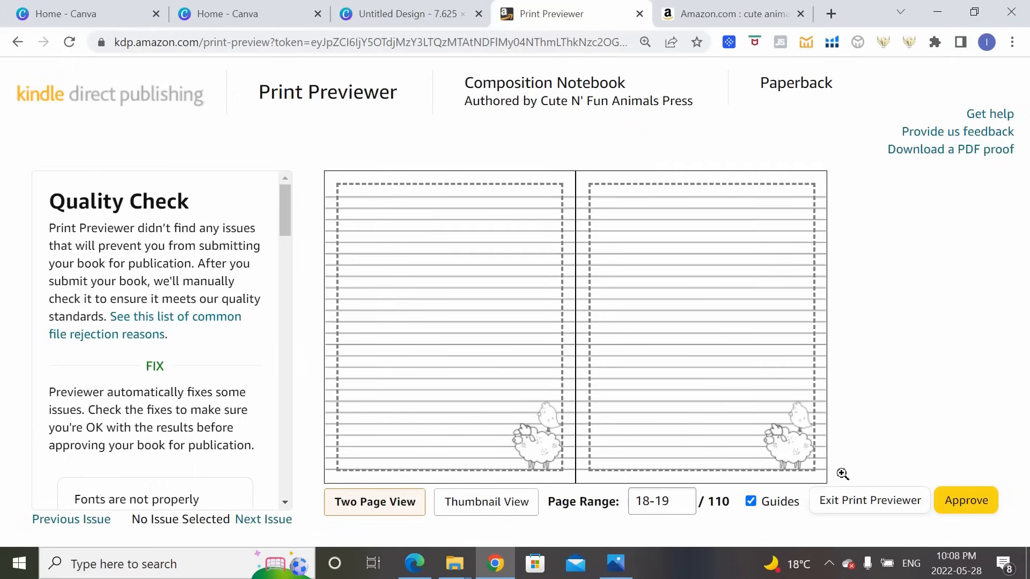
Approve the print preview, review the printing summary, and save the paperback content to continue to pricing
left_click(958, 512)
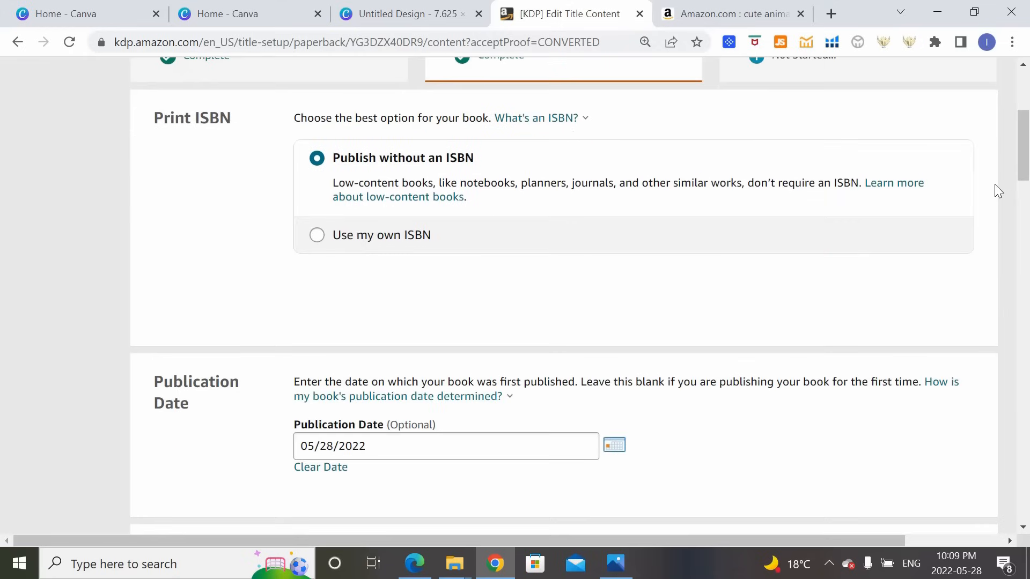
scroll(994, 185, "down", 20)
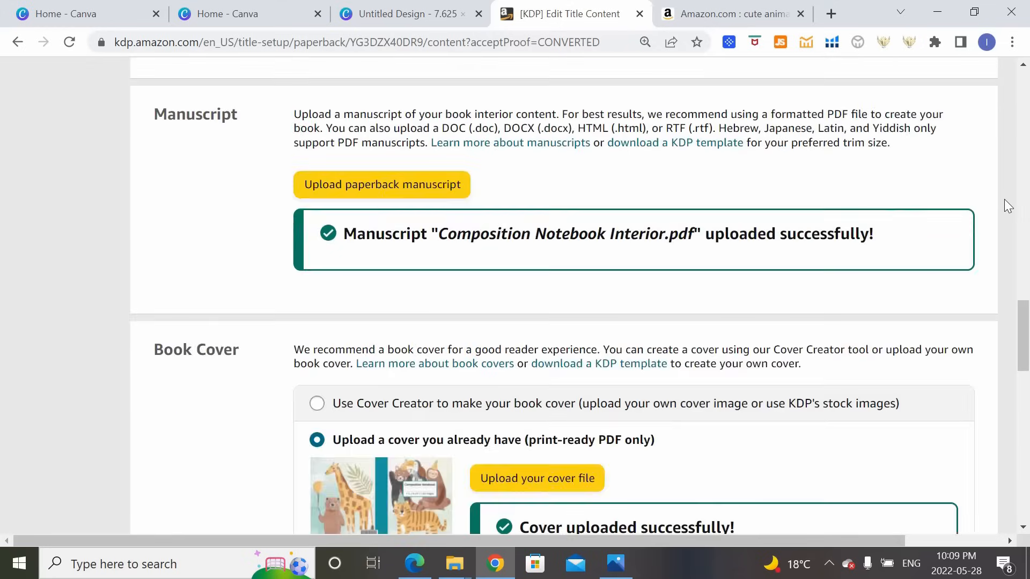
scroll(1006, 199, "down", 9)
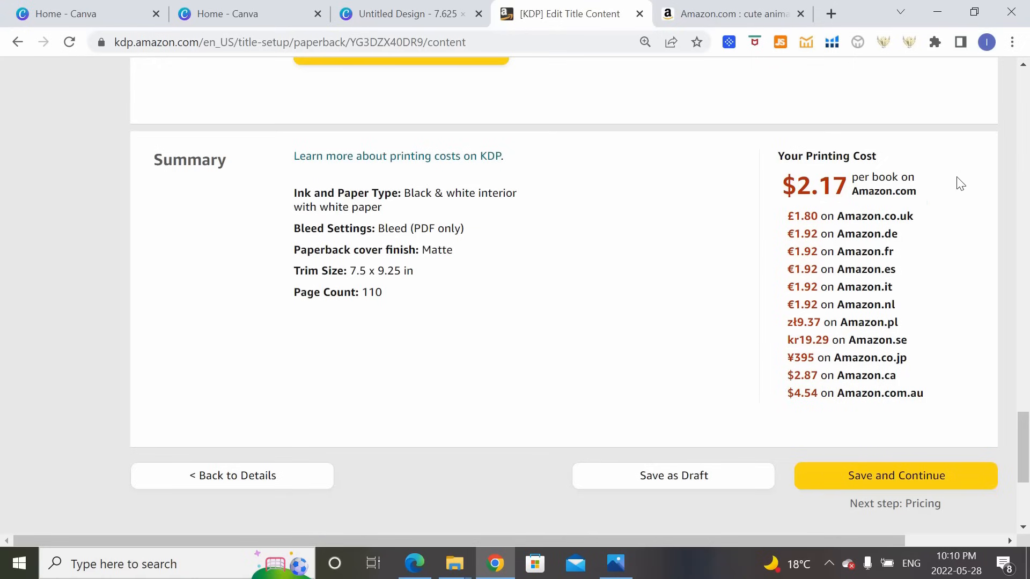
left_click(945, 484)
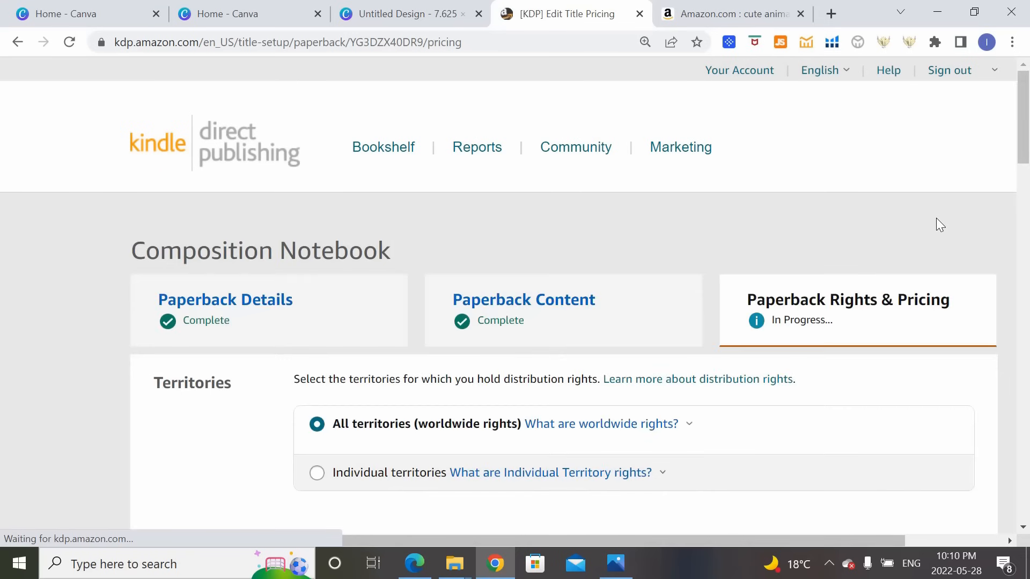
Keep worldwide rights for all territories and select Amazon.com as the primary marketplace
scroll(421, 123, "down", 5)
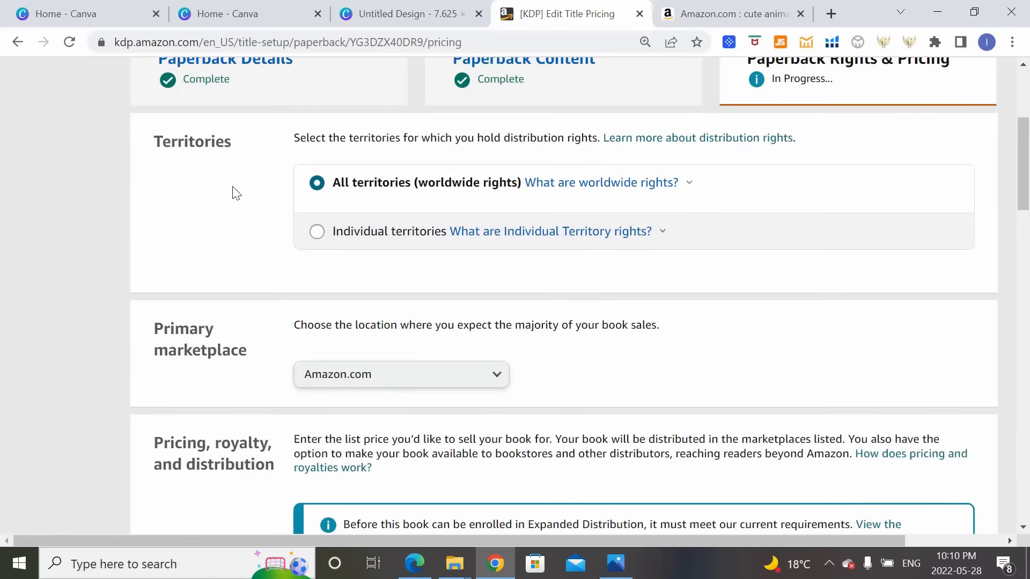
scroll(413, 192, "down", 1)
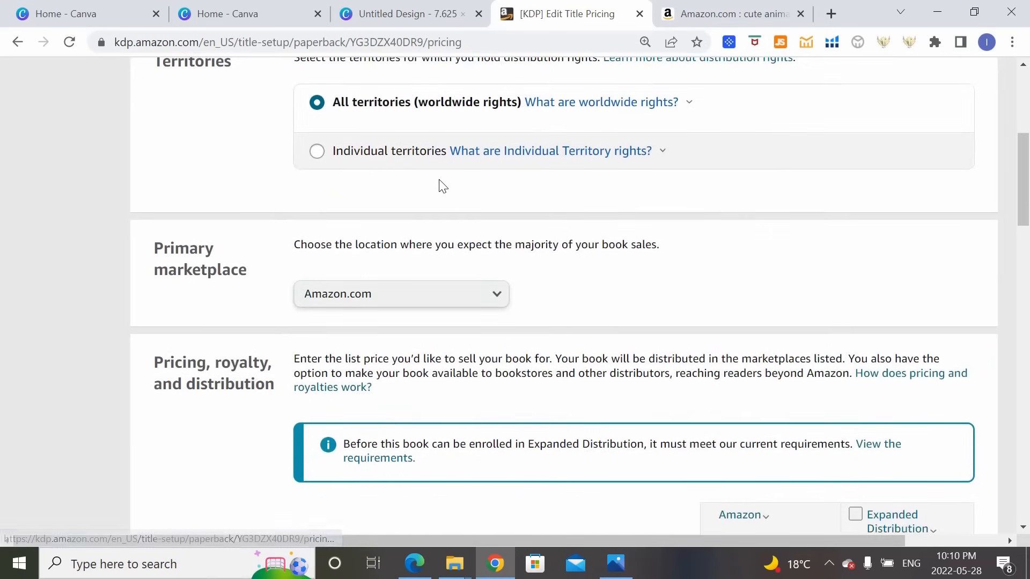
scroll(483, 185, "down", 1)
scroll(681, 179, "down", 1)
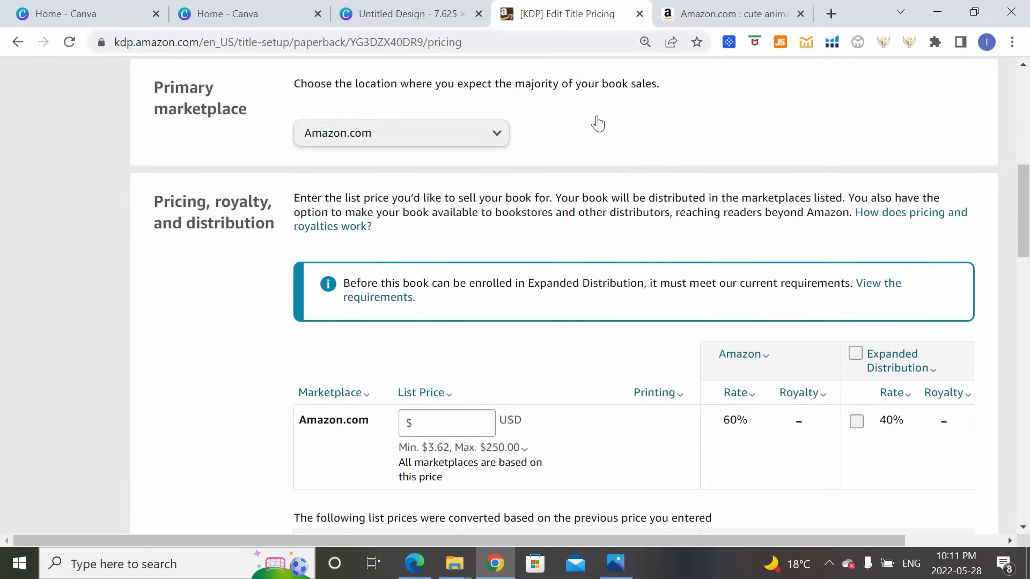
scroll(697, 134, "down", 1)
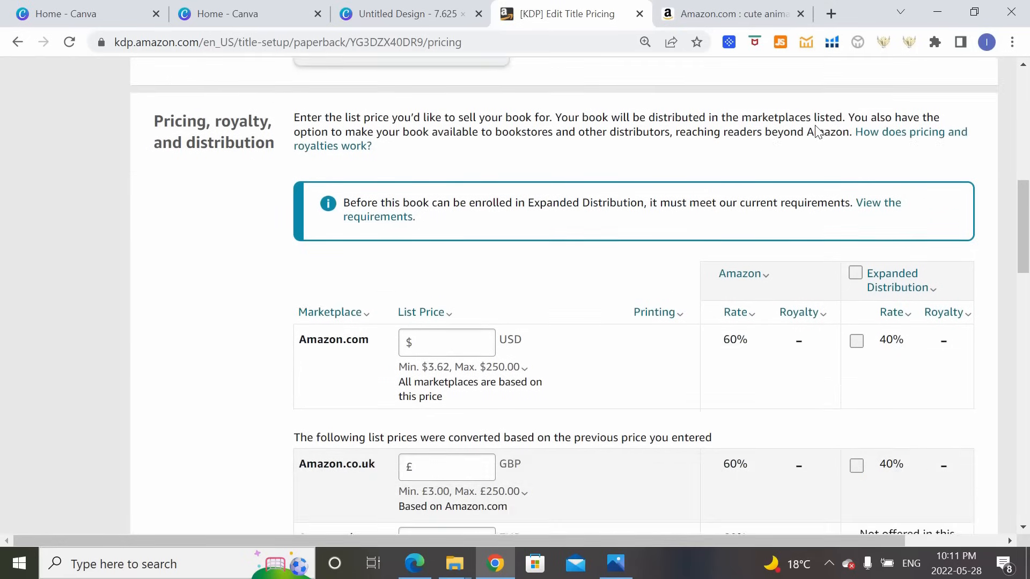
scroll(537, 136, "up", 1)
left_click(502, 134)
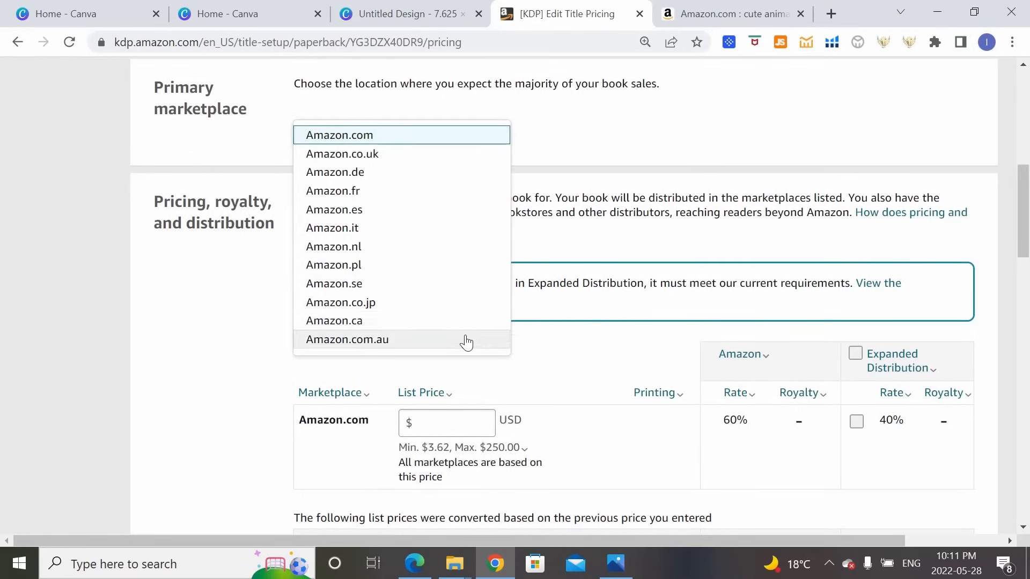
left_click(469, 138)
scroll(651, 160, "down", 3)
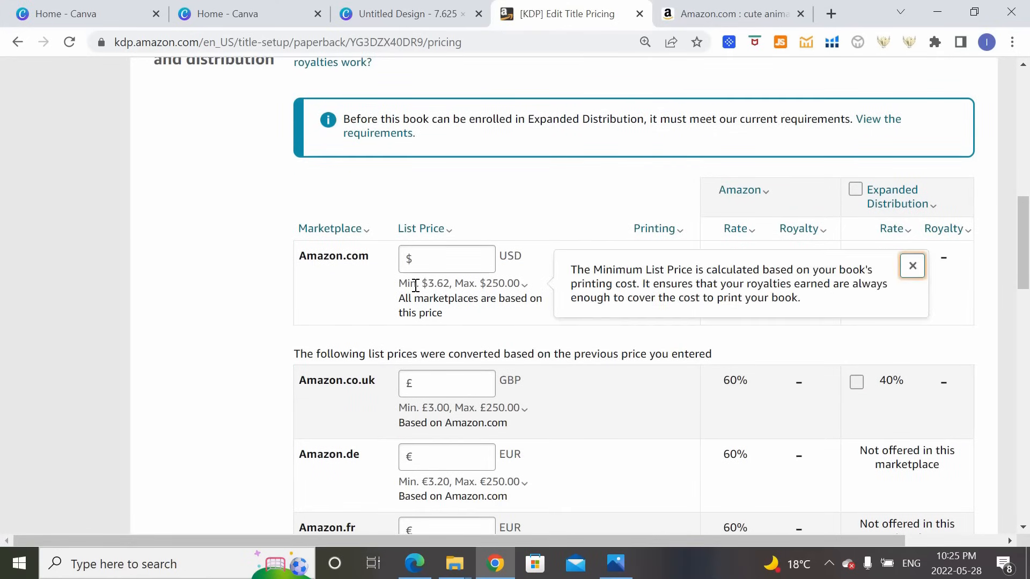
Check the minimum list price explanation and try Amazon.com list prices of 5.49 and 5.99 USD
mouse_move(415, 291)
left_click(446, 346)
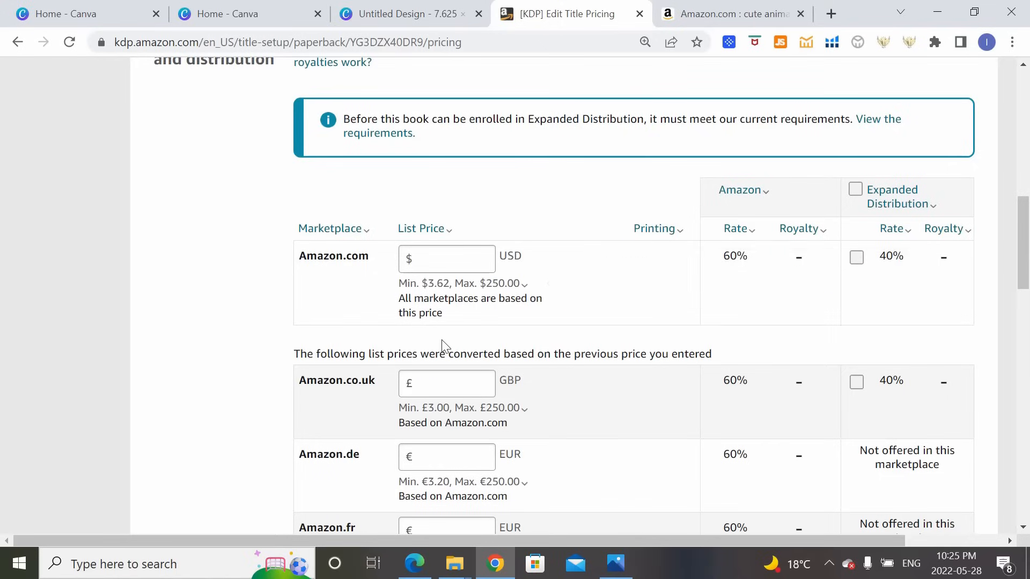
left_click(450, 258)
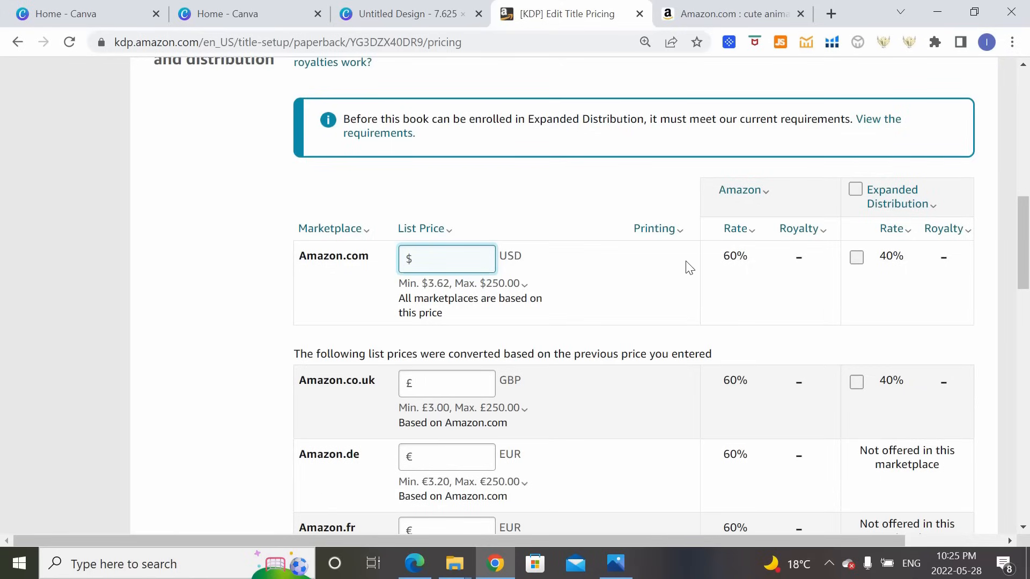
type("5.49")
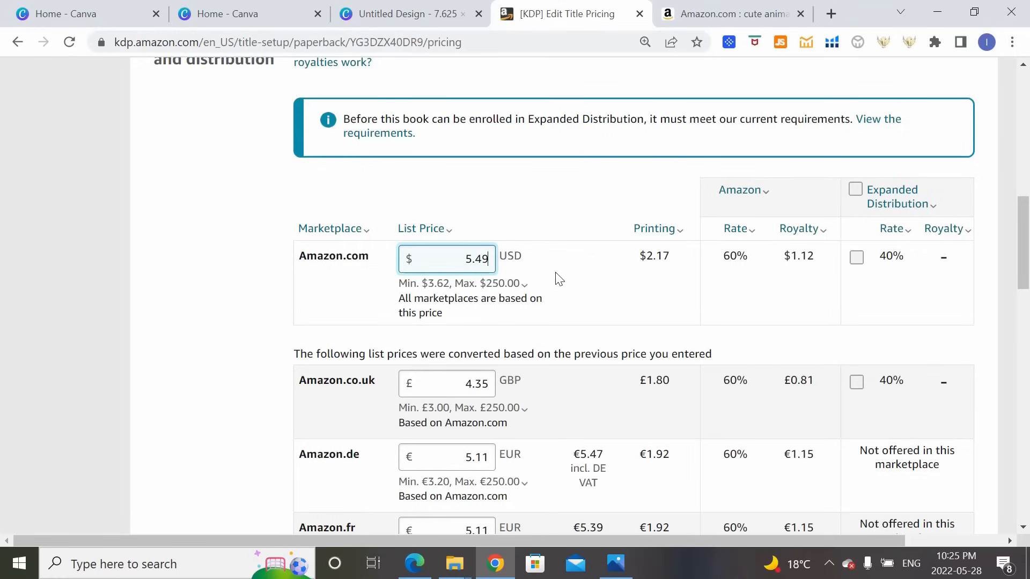
key("BackSpace")
key("BackSpace")
type("99")
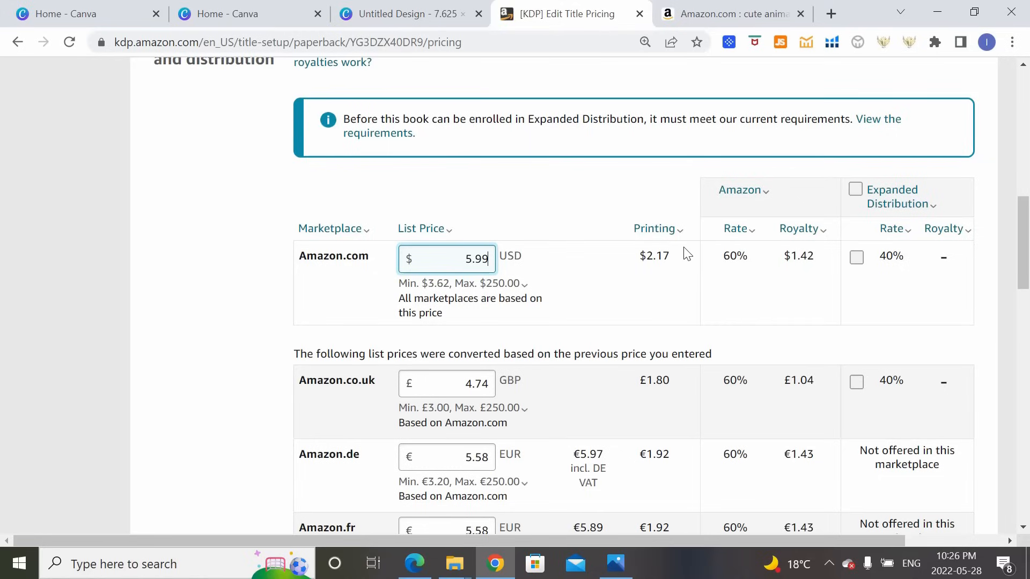
Set the Amazon.com list price to 4.99 USD
type("49")
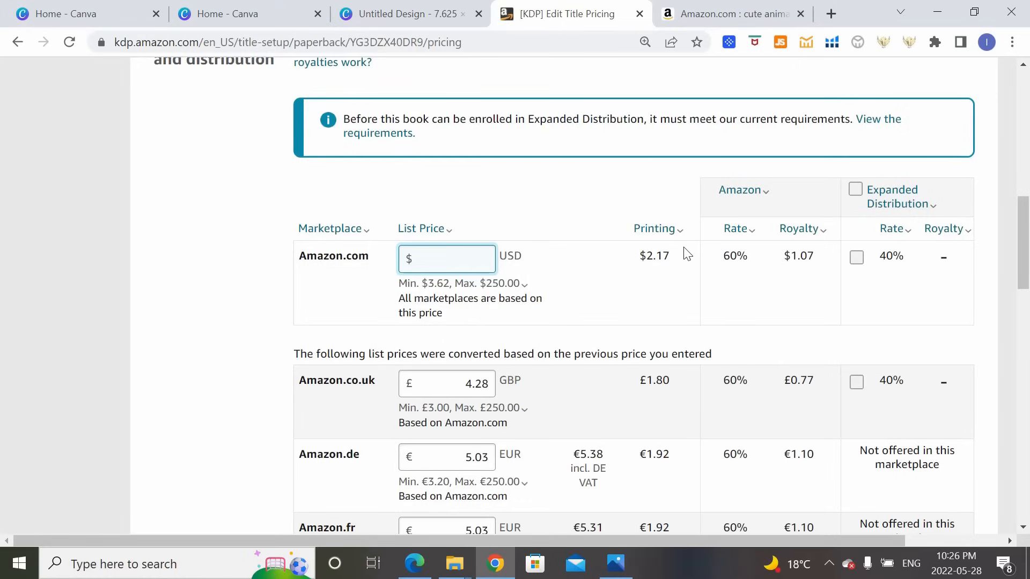
type("99")
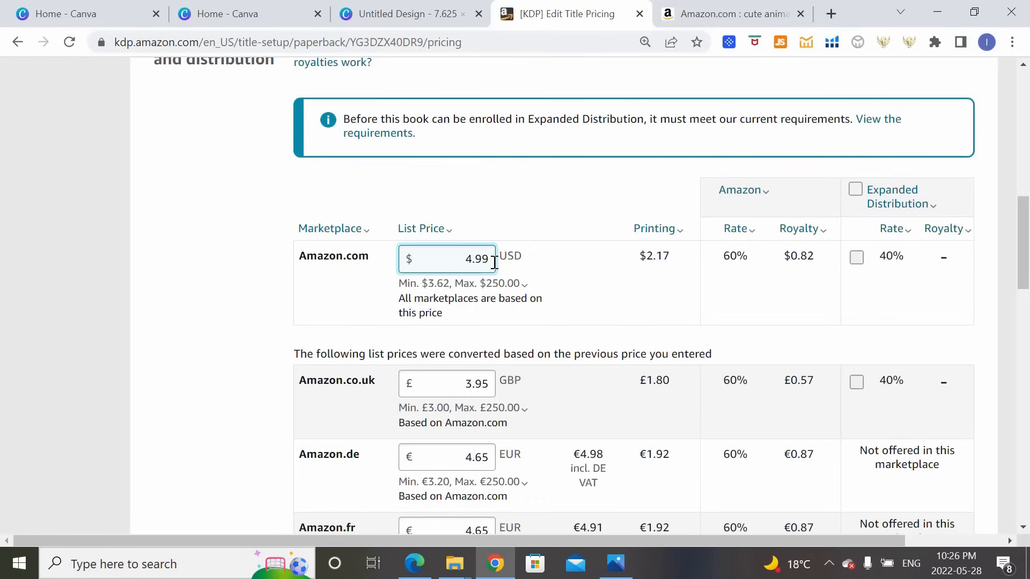
Set the Amazon.com list price to 5.49 USD and apply it to the converted marketplace prices
key("BackSpace")
key("BackSpace")
key("BackSpace")
key("BackSpace")
type("5.49")
left_click(822, 229)
Review the converted list prices and royalties for the other marketplaces, and publish the paperback book
scroll(826, 236, "down", 5)
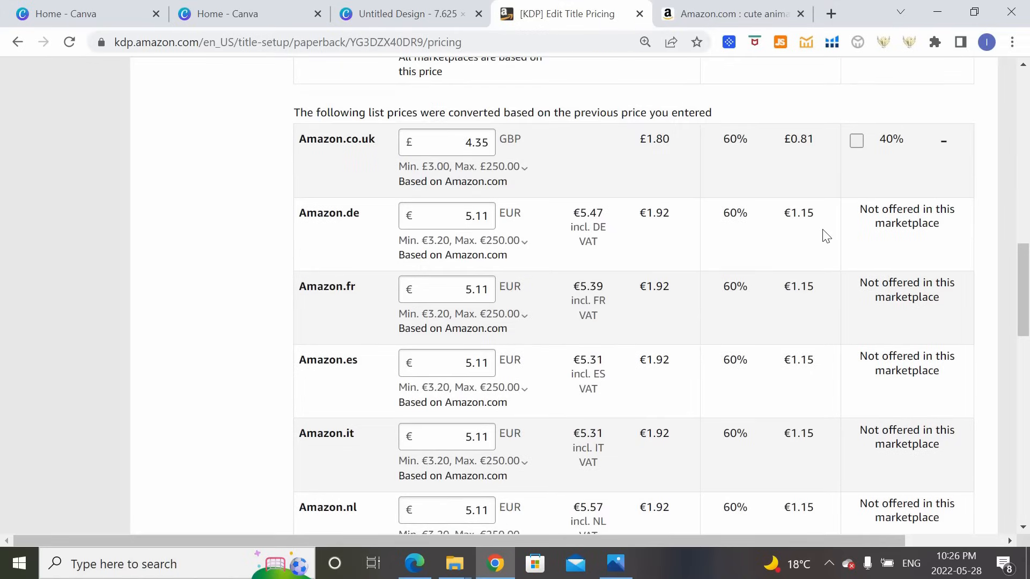
scroll(825, 234, "down", 5)
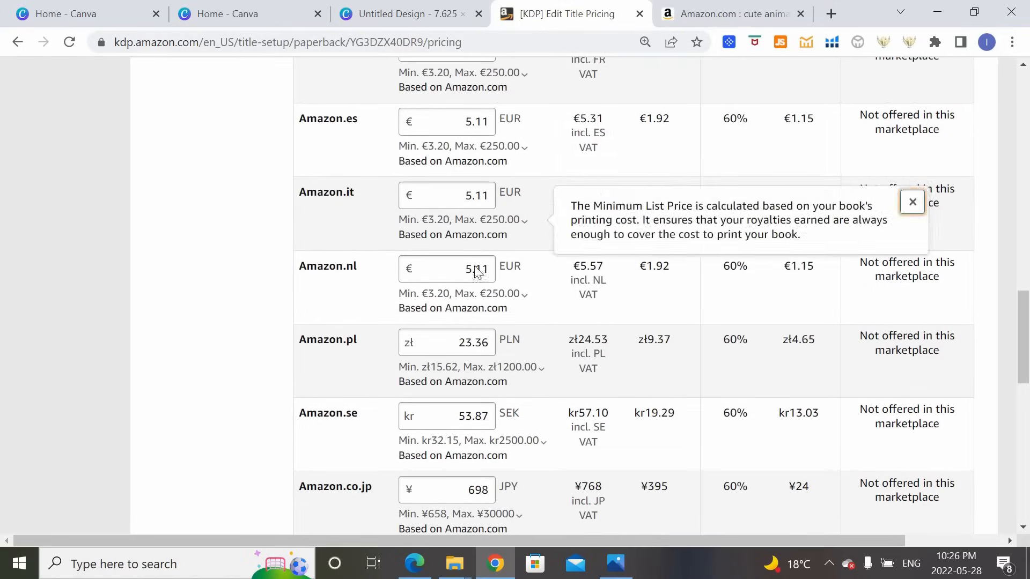
scroll(483, 329, "down", 1)
scroll(483, 329, "down", 3)
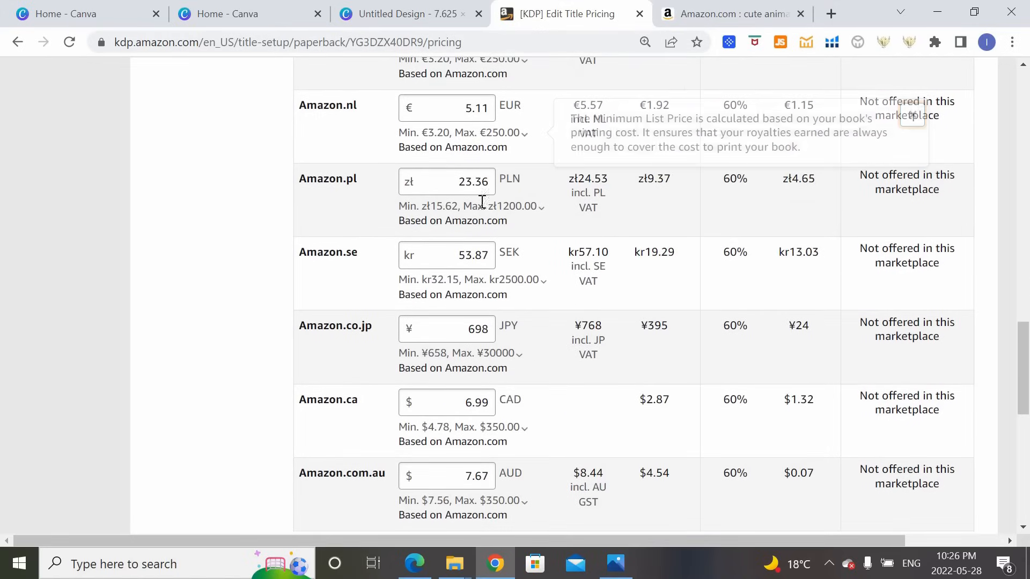
scroll(482, 212, "down", 2)
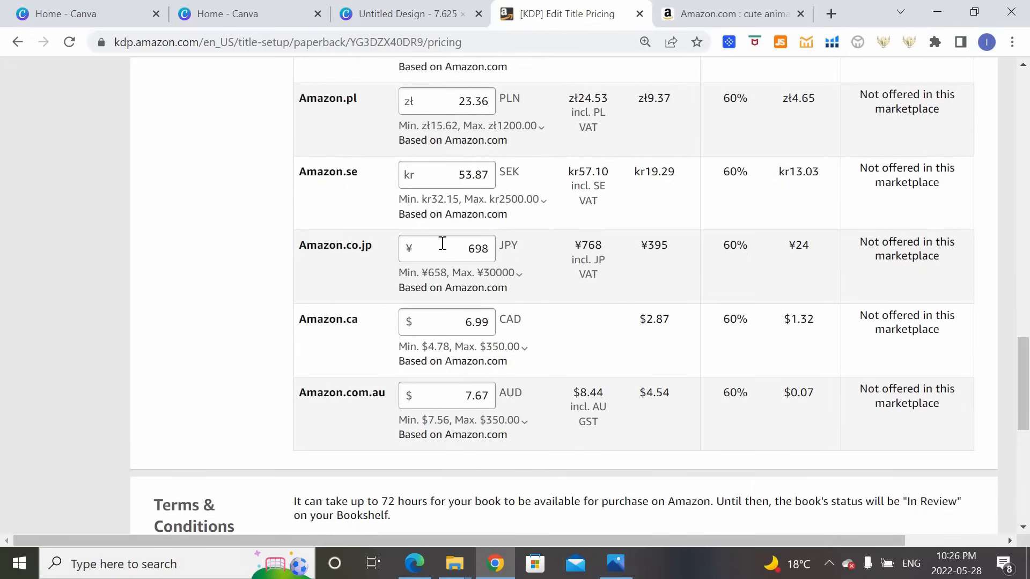
mouse_move(461, 353)
scroll(767, 235, "down", 3)
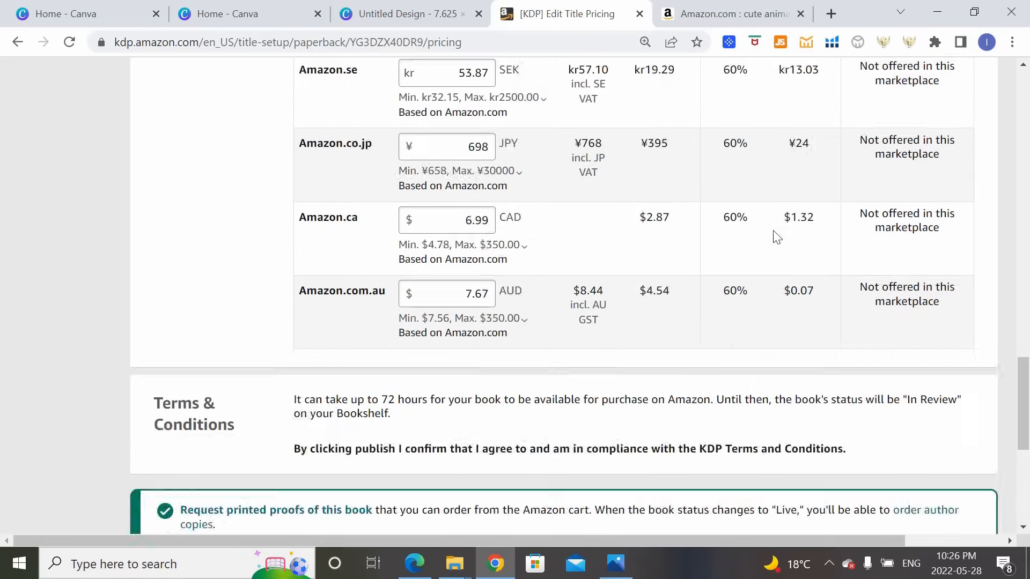
scroll(774, 231, "down", 2)
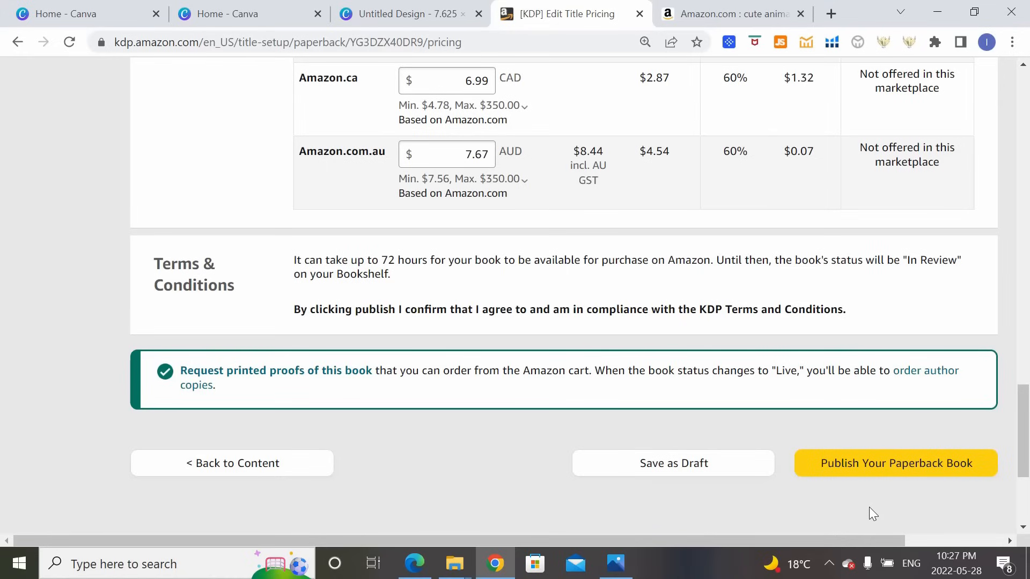
left_click(885, 469)
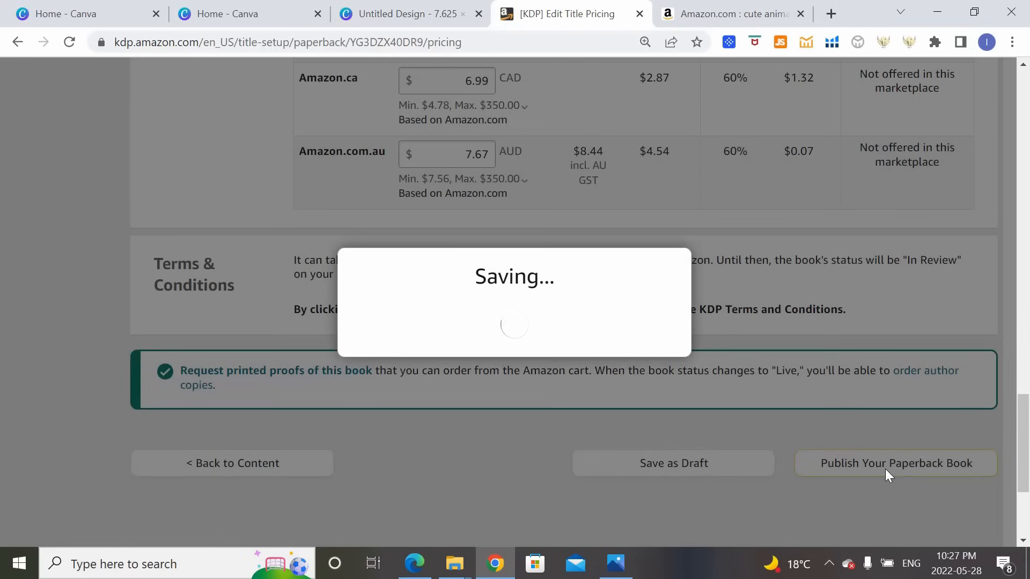